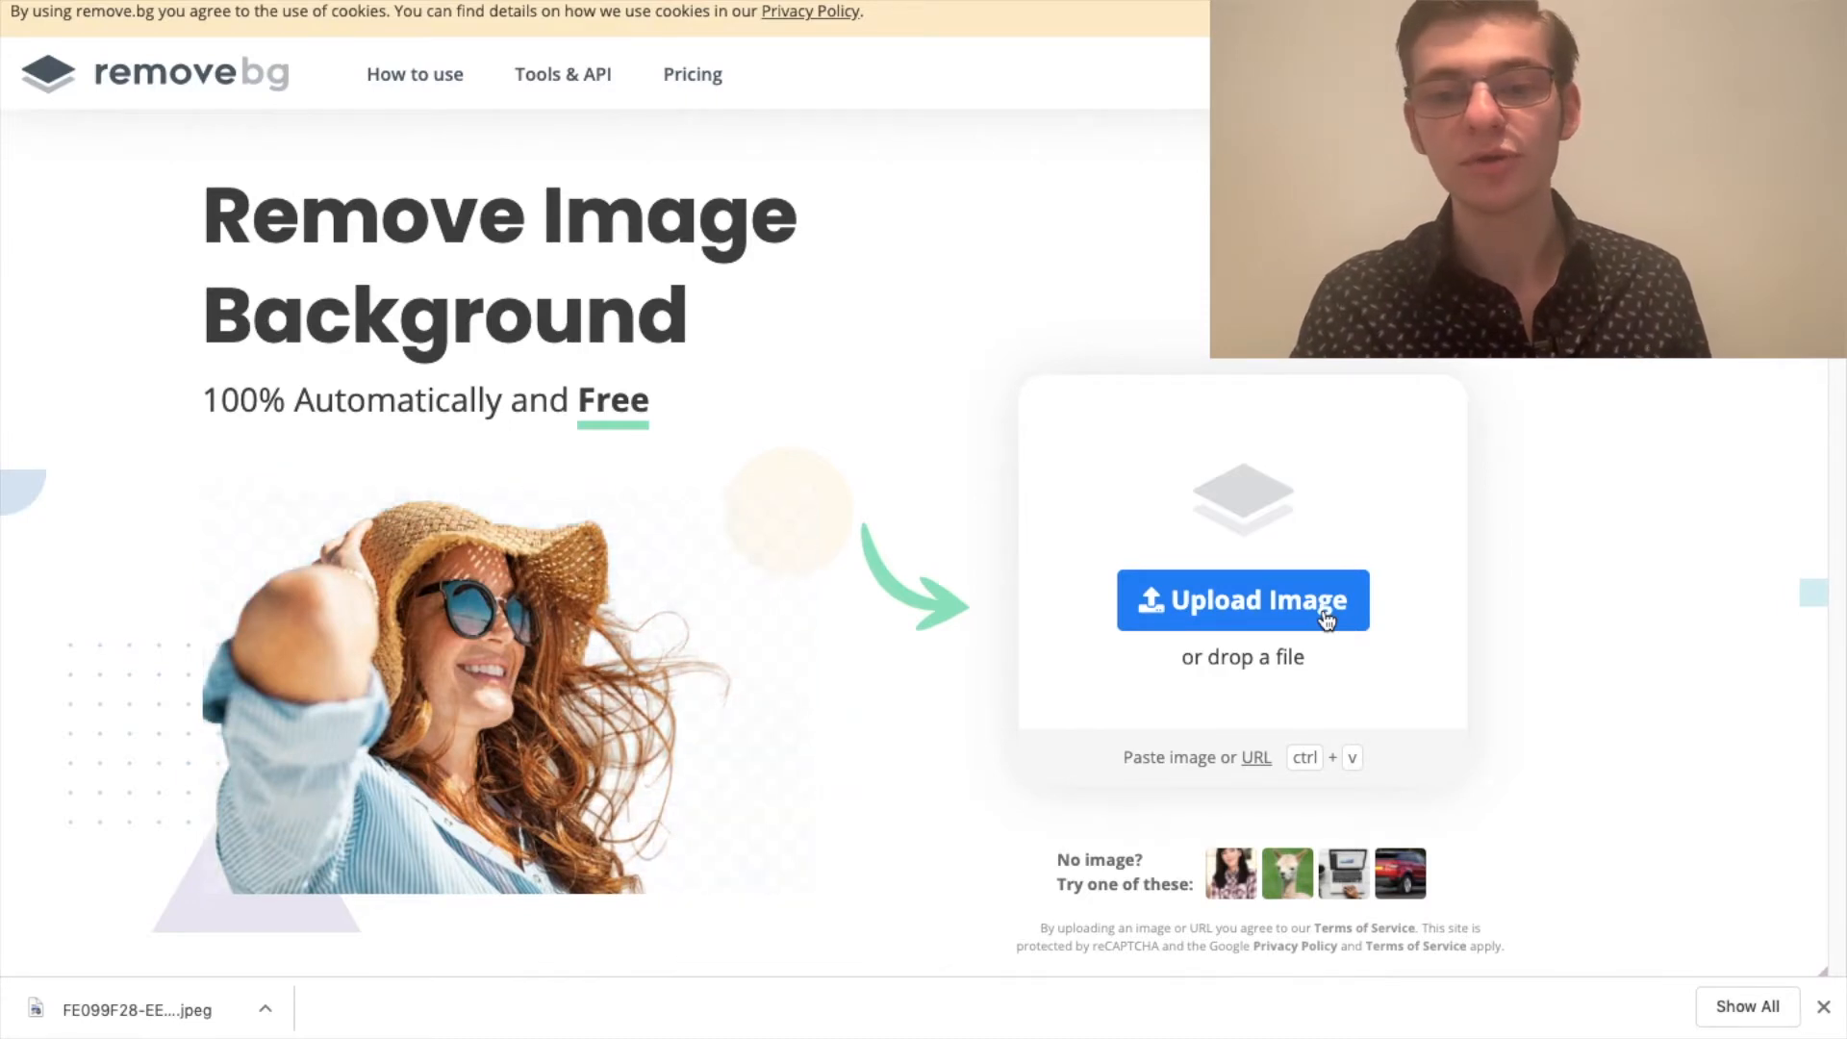
Step: Upload the portrait photo of the pointing man to have its background removed
left_click(1326, 614)
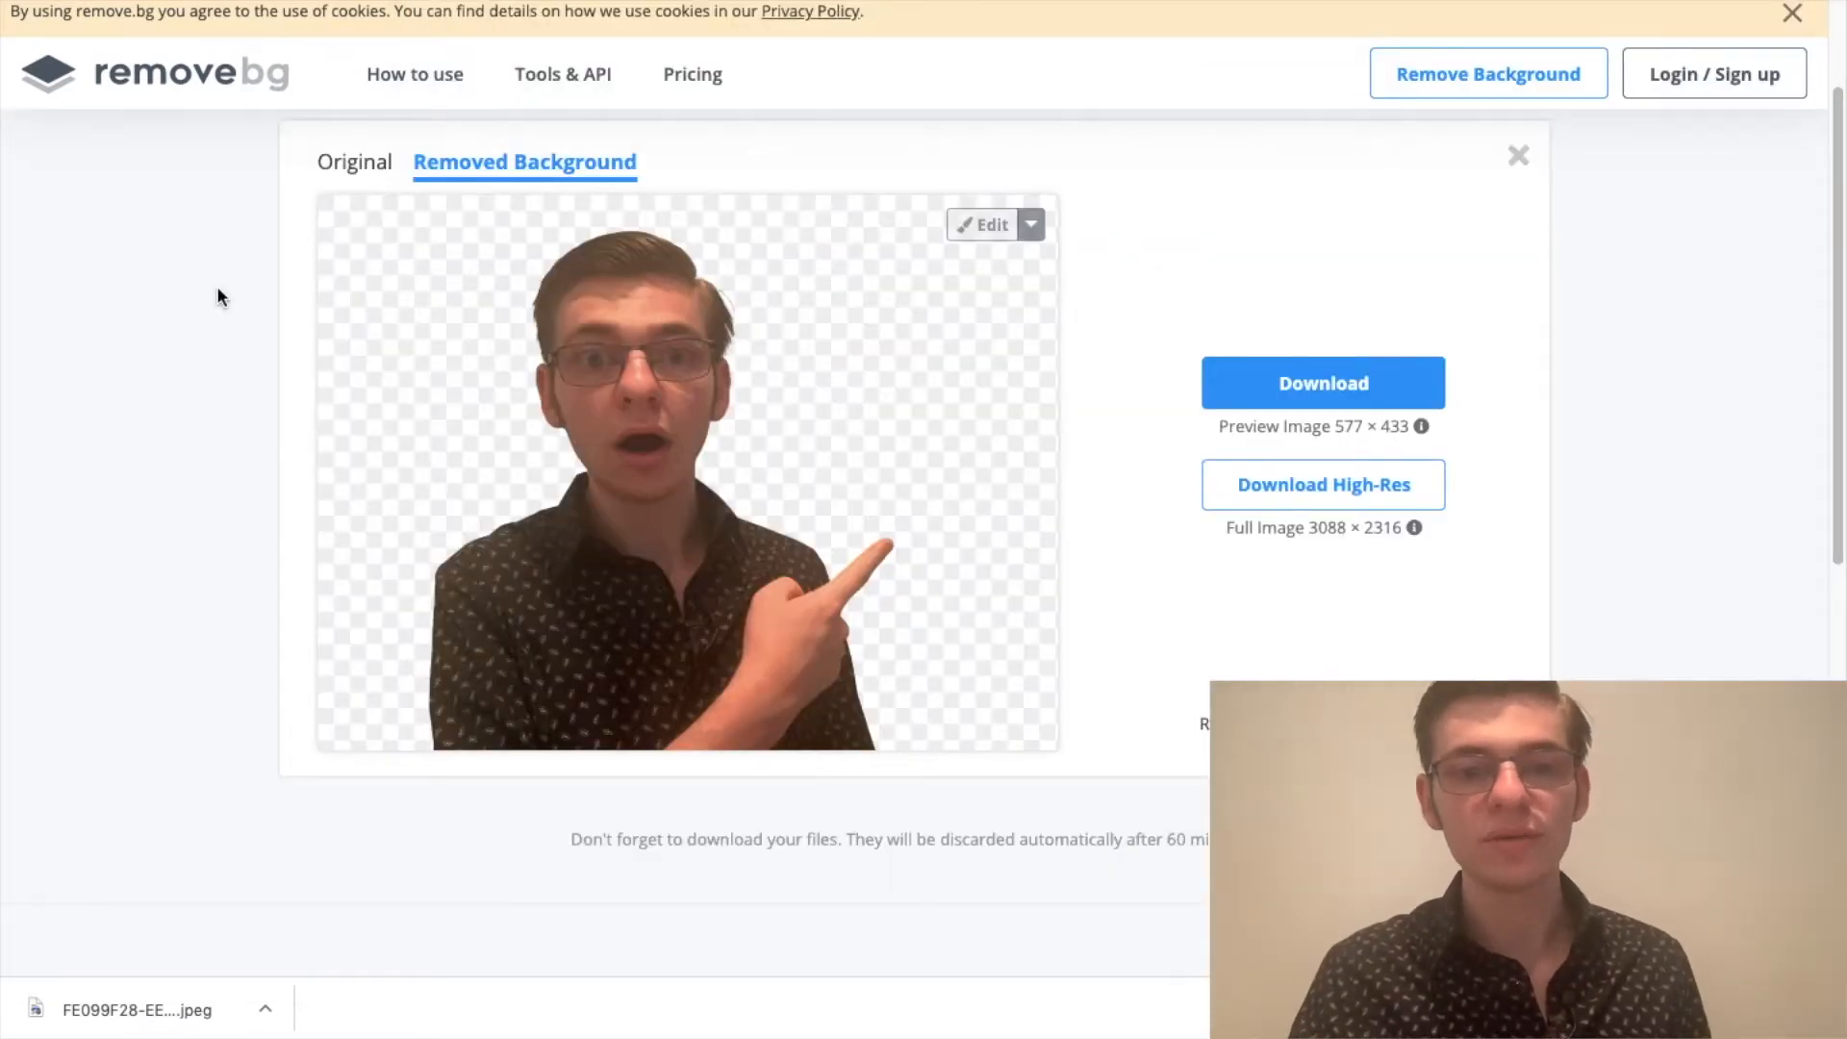
Step: Compare the original photo with the background-removed version by switching between the two views
left_click(339, 182)
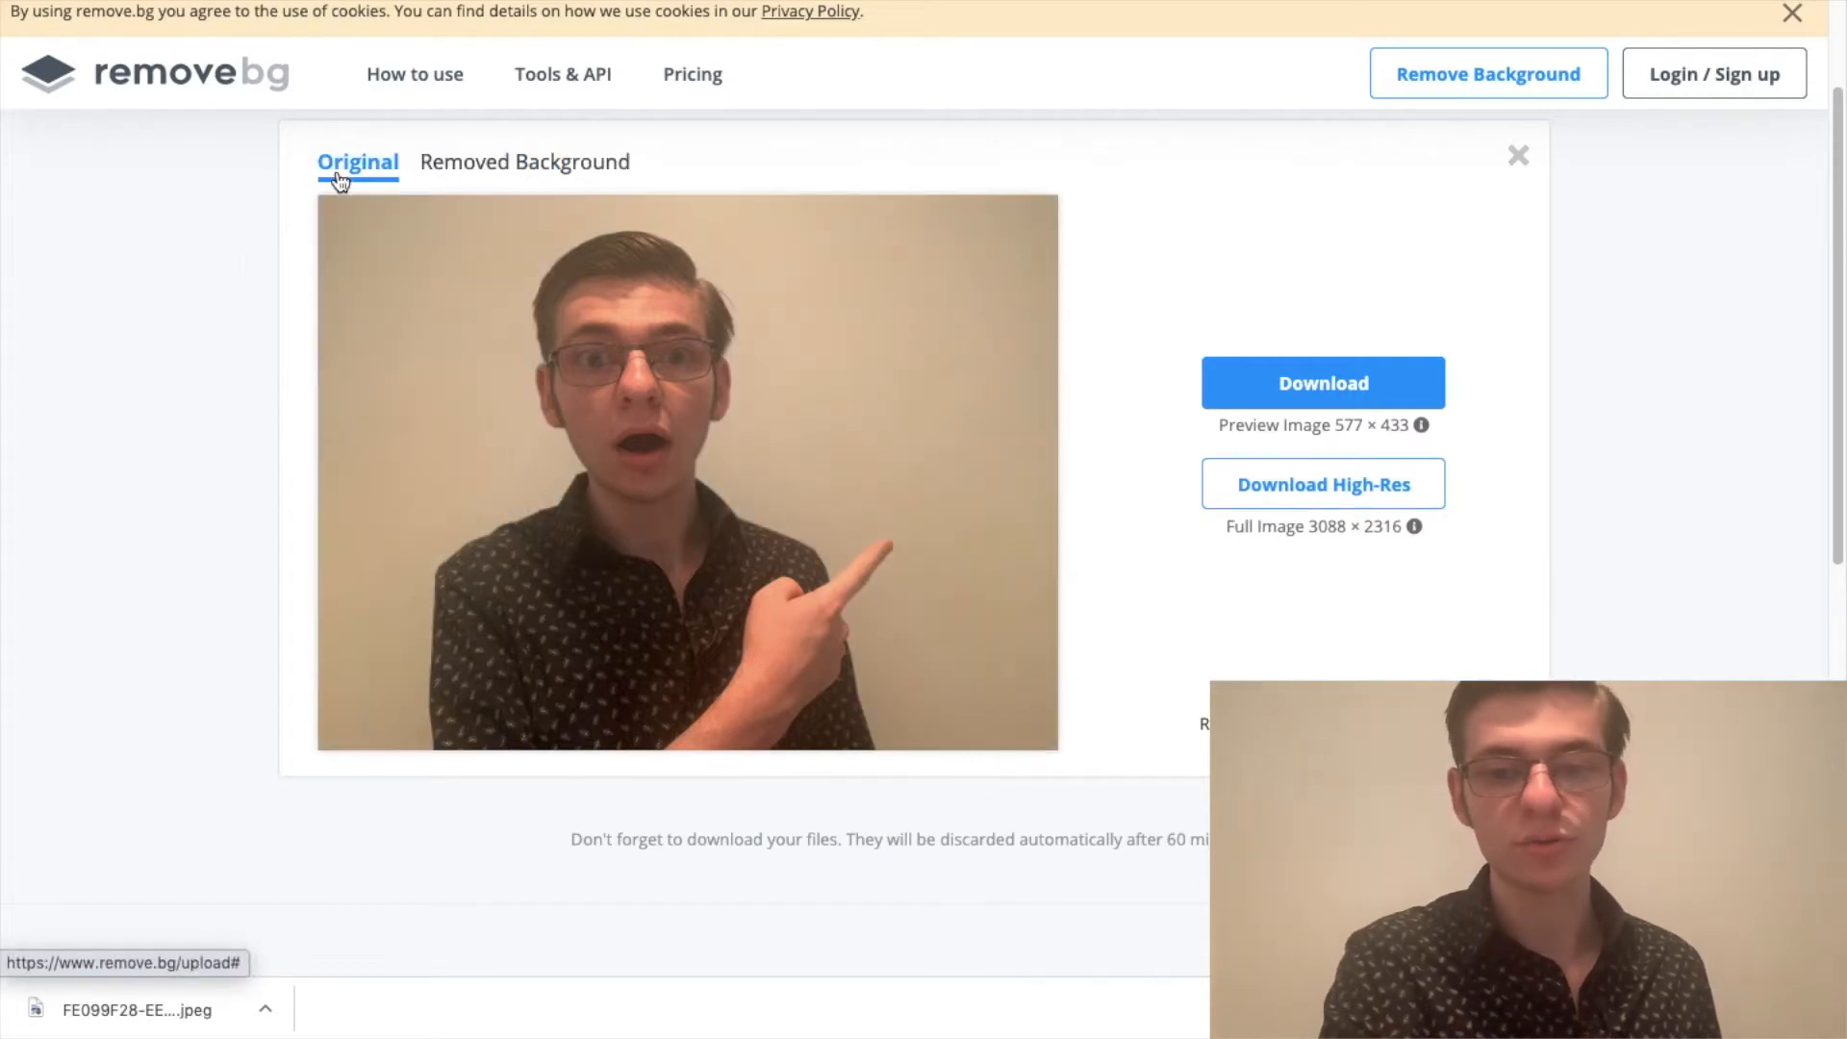
key("F2")
key("F2")
key("F2")
key("F2")
key("F2")
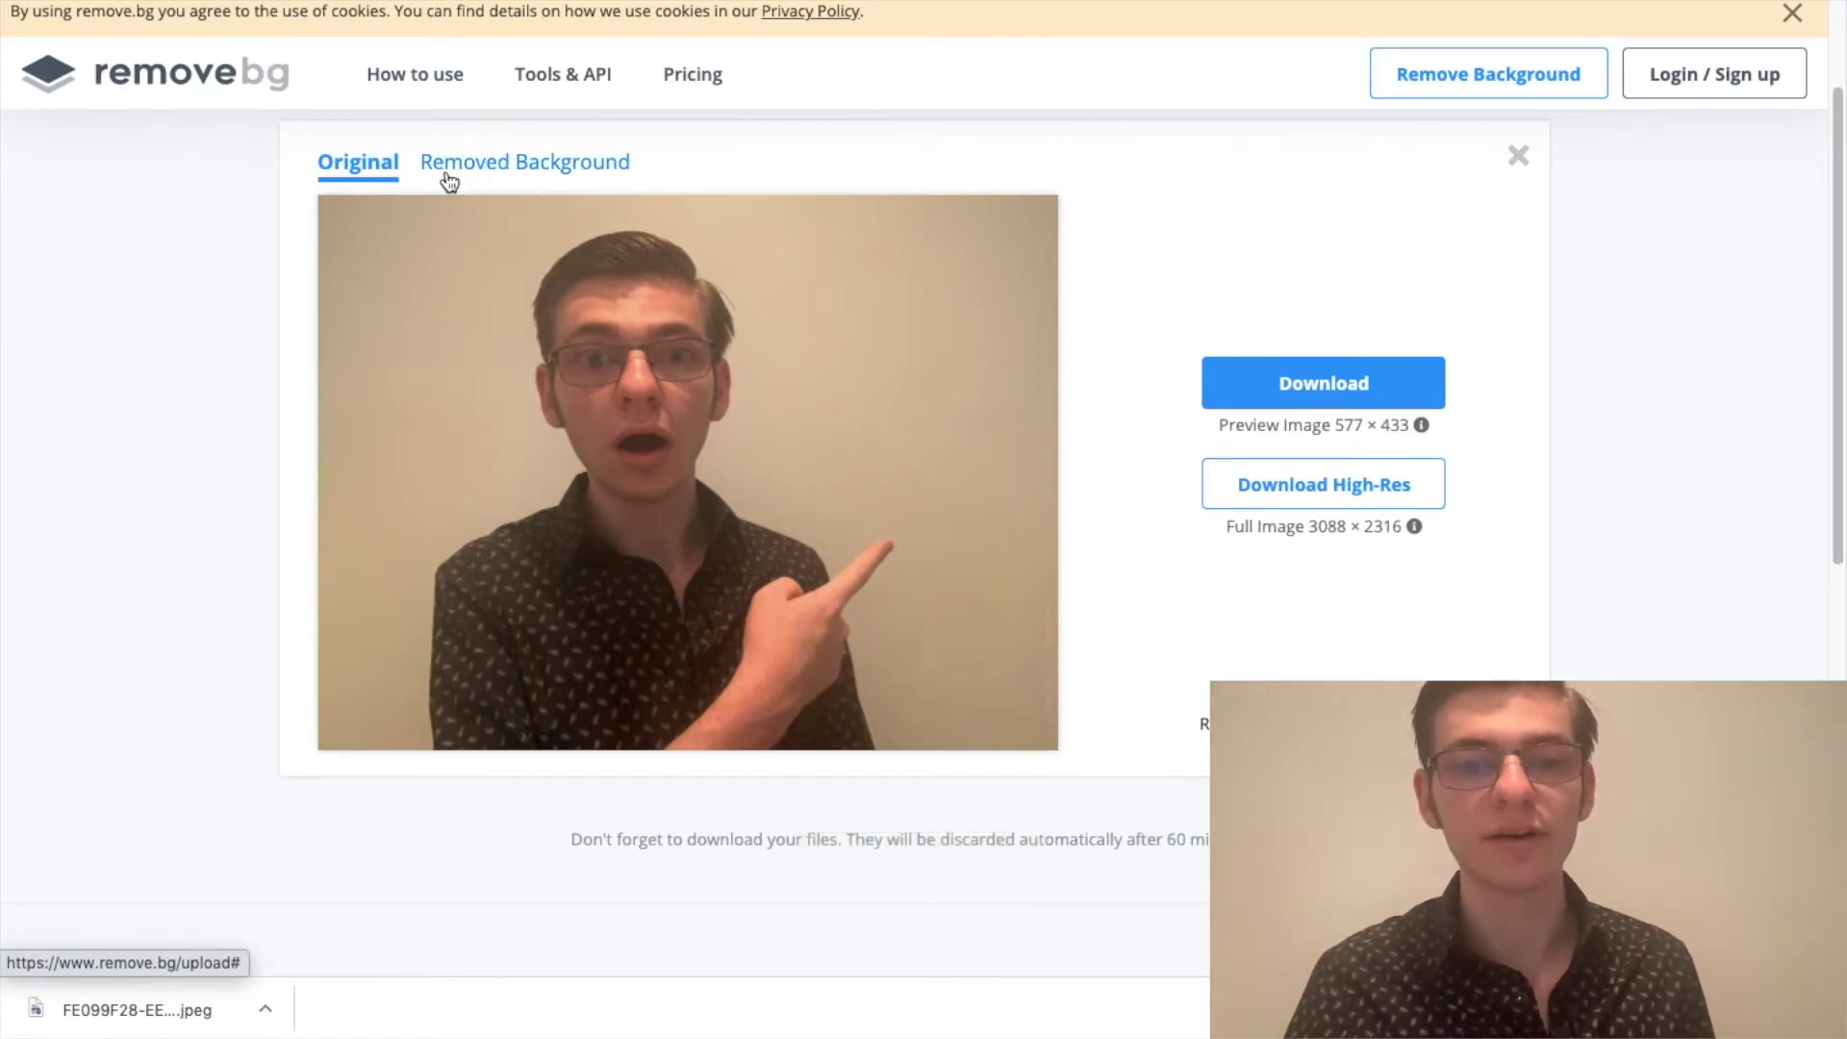
left_click(448, 181)
left_click(364, 179)
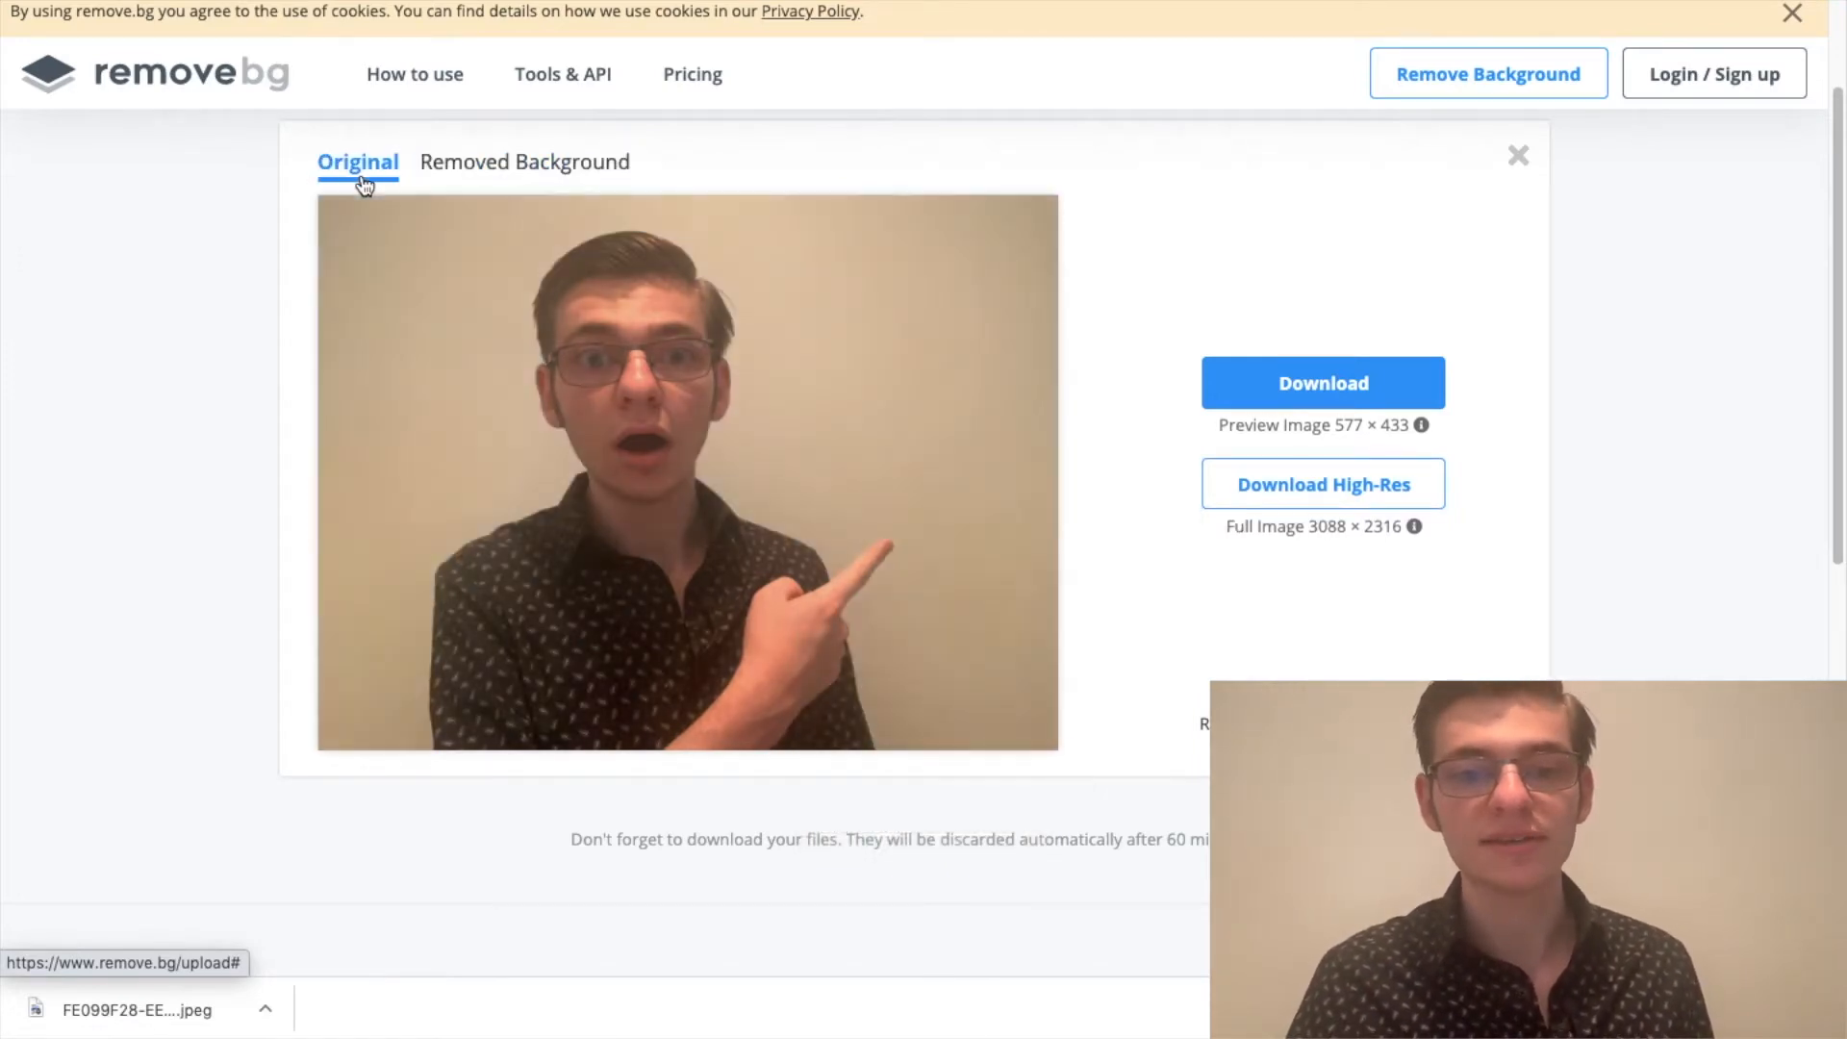
left_click(450, 165)
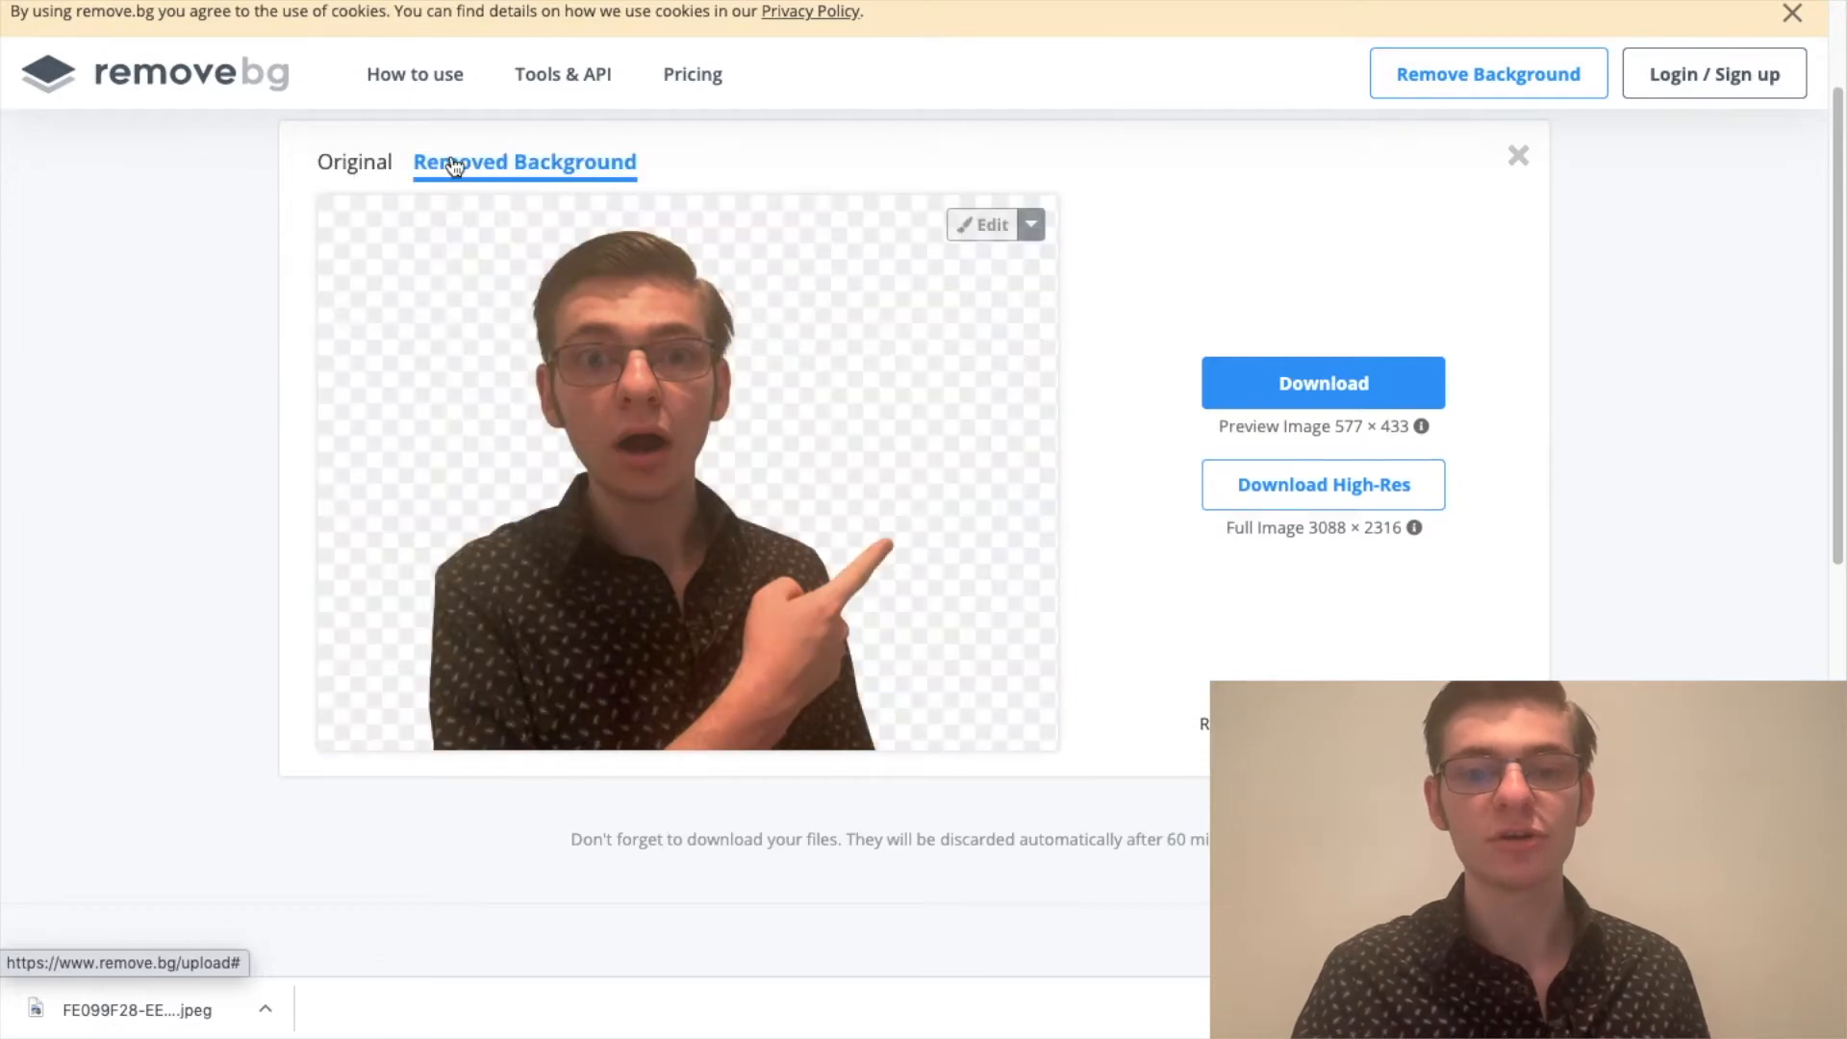
left_click(354, 176)
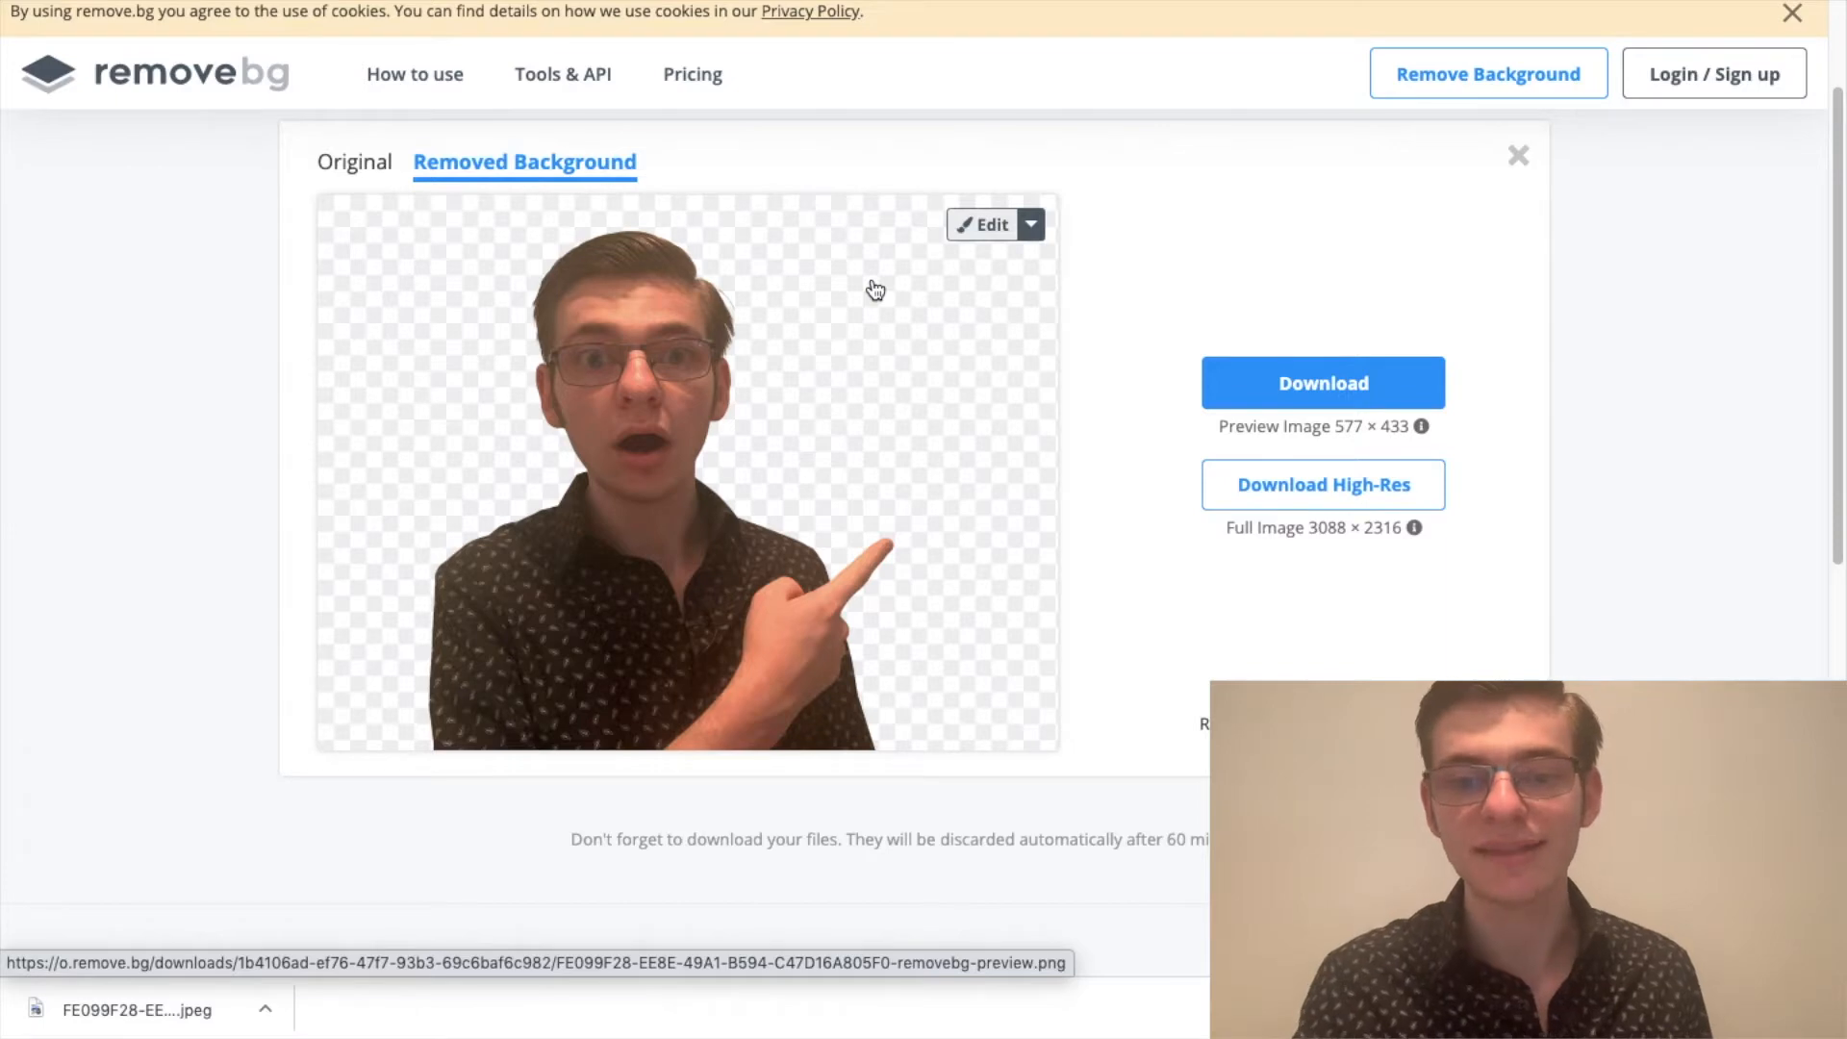
Step: Open the cut-out for editing, try erasing around the pointing fingertip with a slightly larger brush, and undo the stroke
left_click(984, 224)
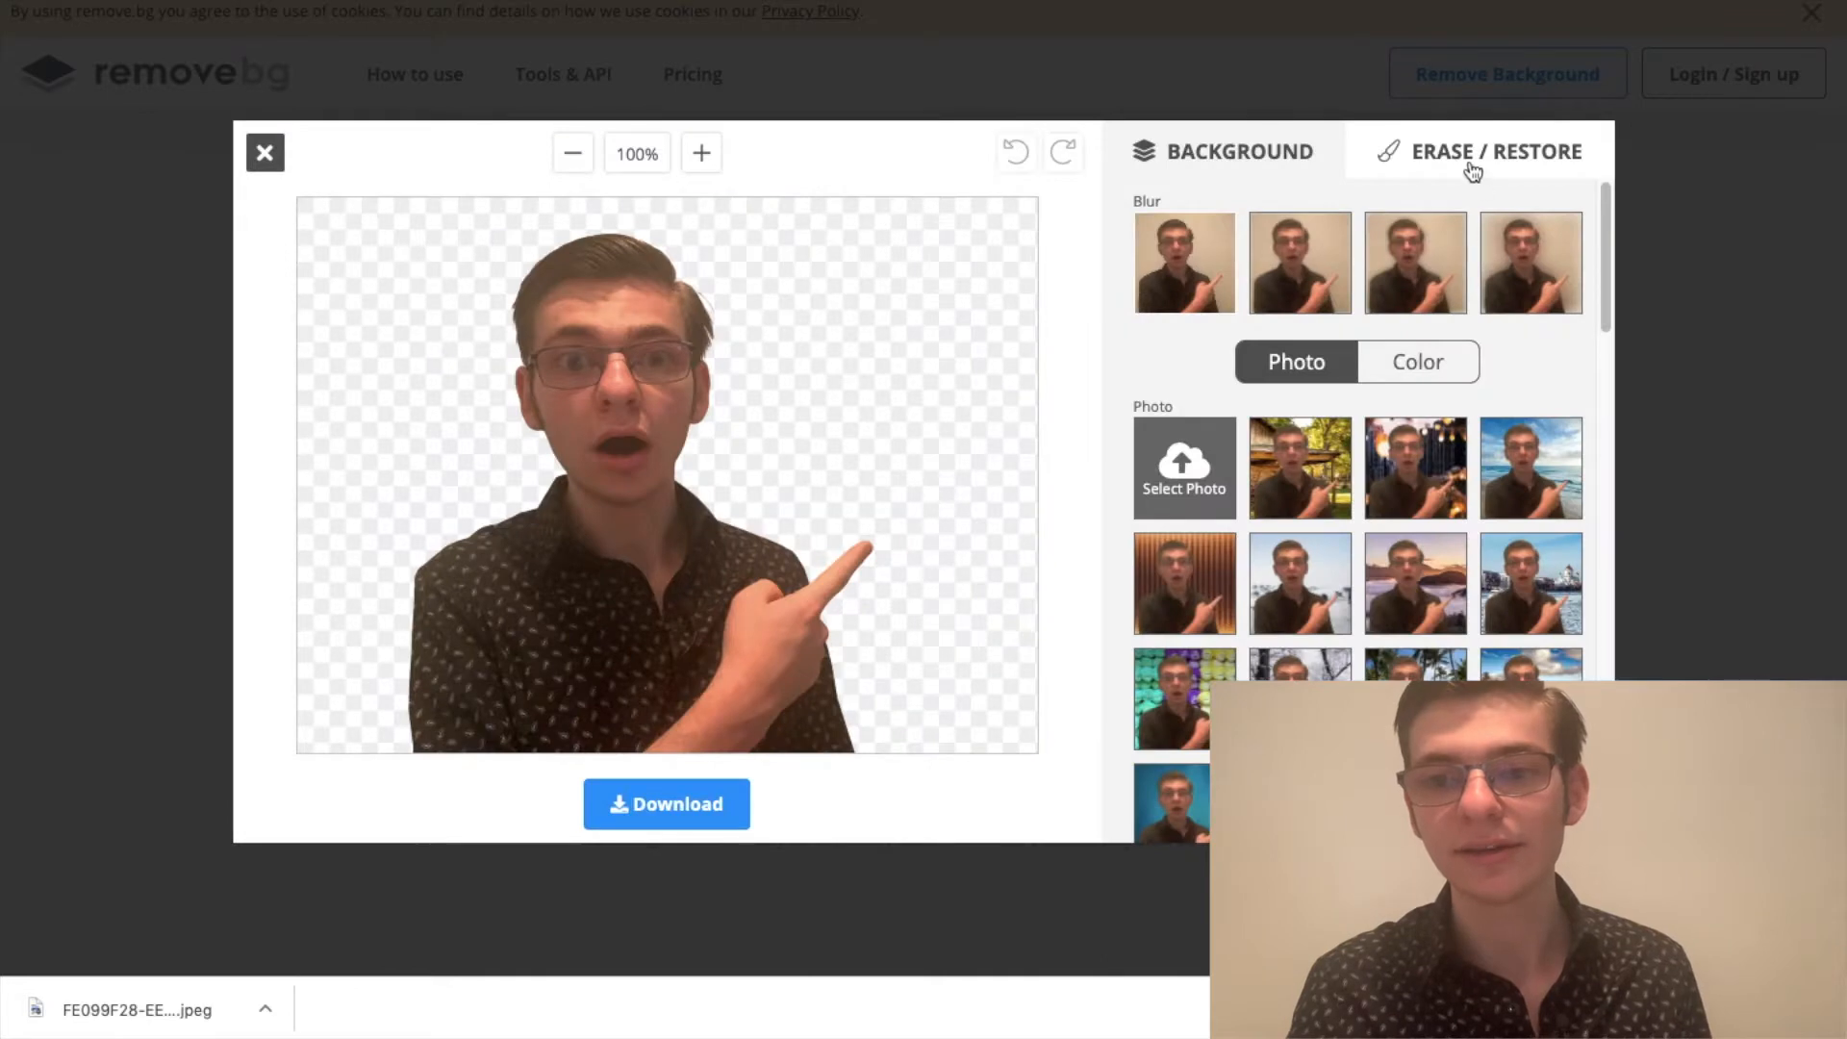
left_click(1472, 169)
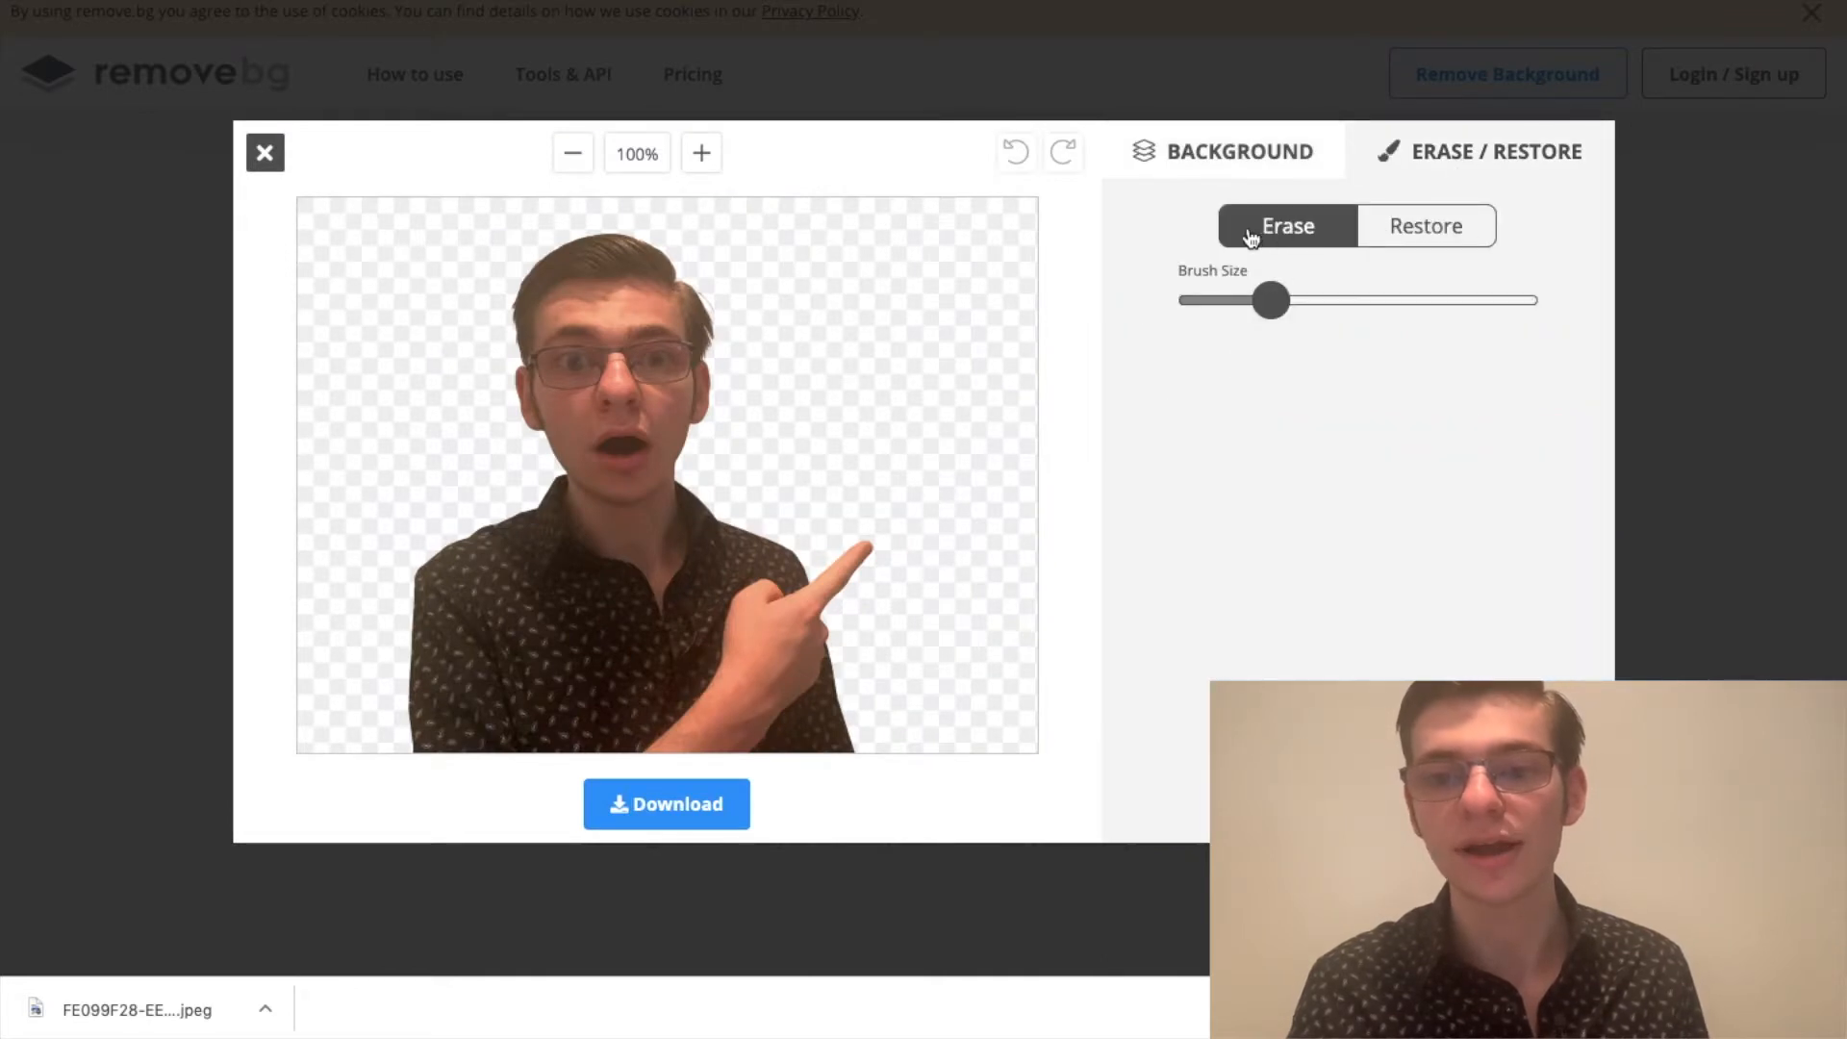
left_click_drag(1272, 300, 1291, 304)
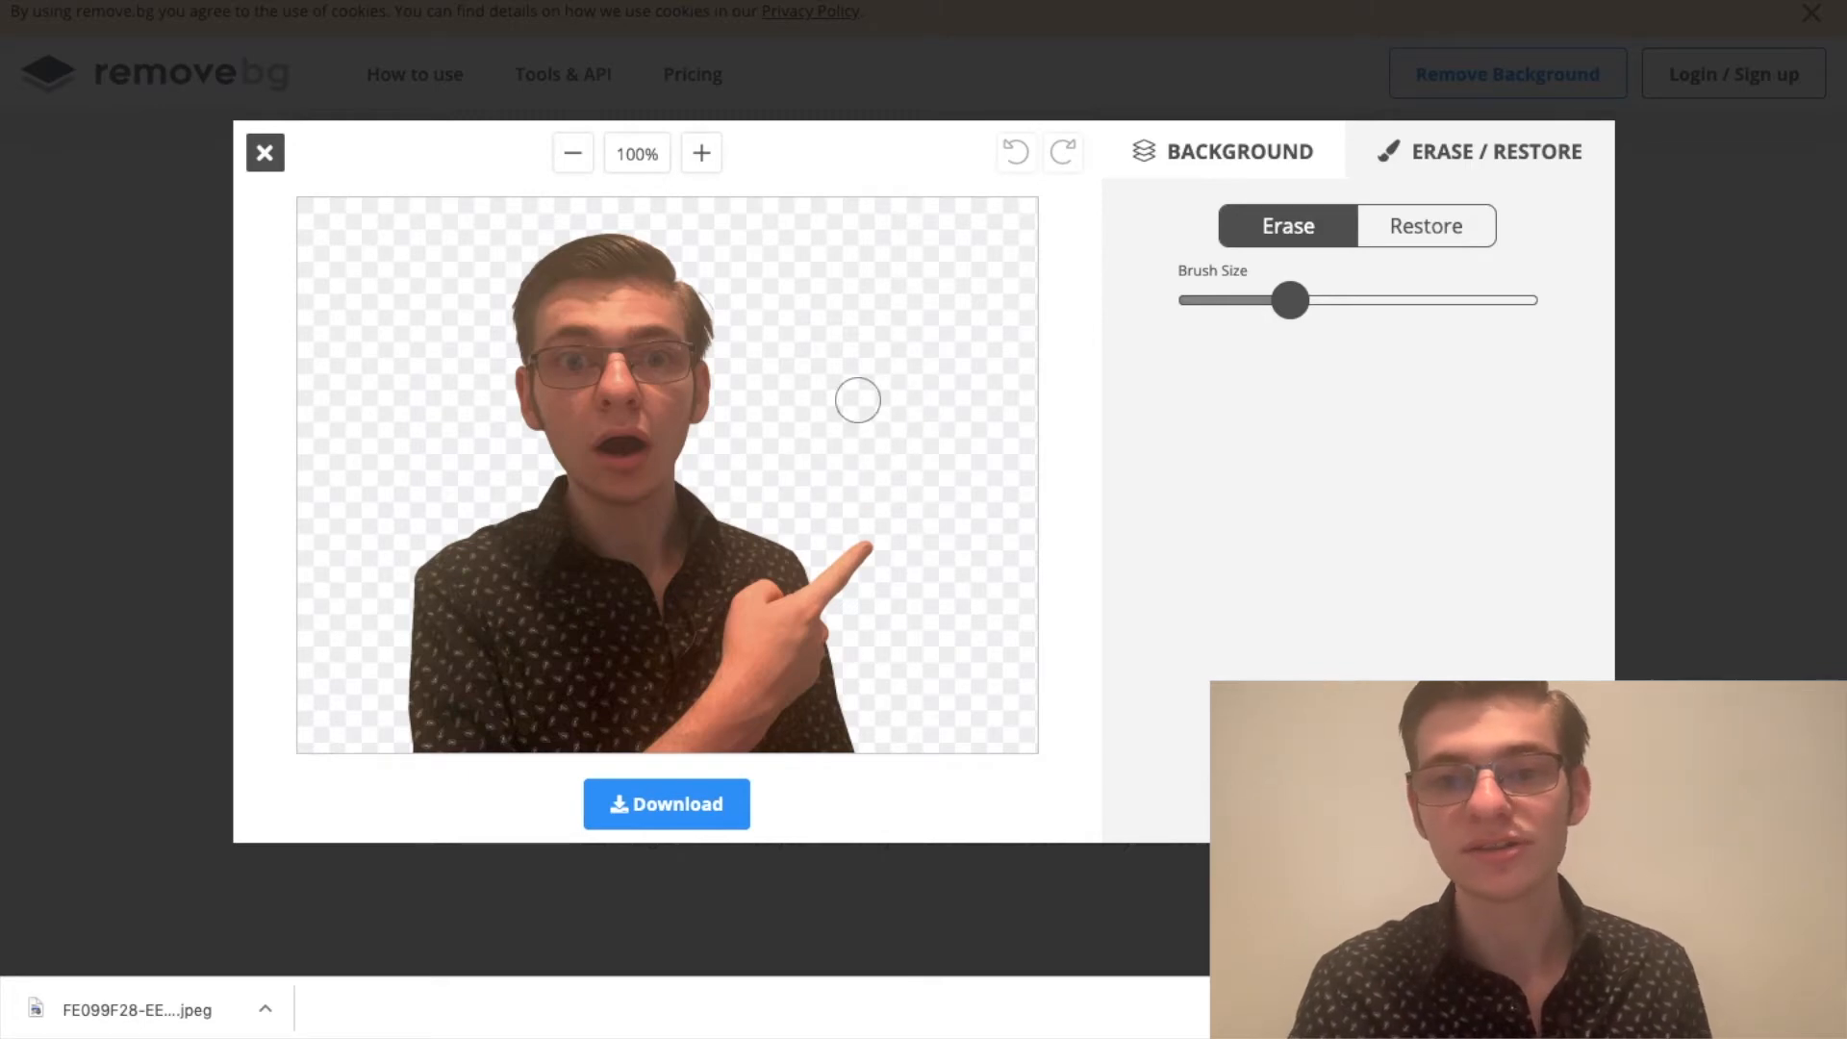
left_click_drag(838, 482, 951, 689)
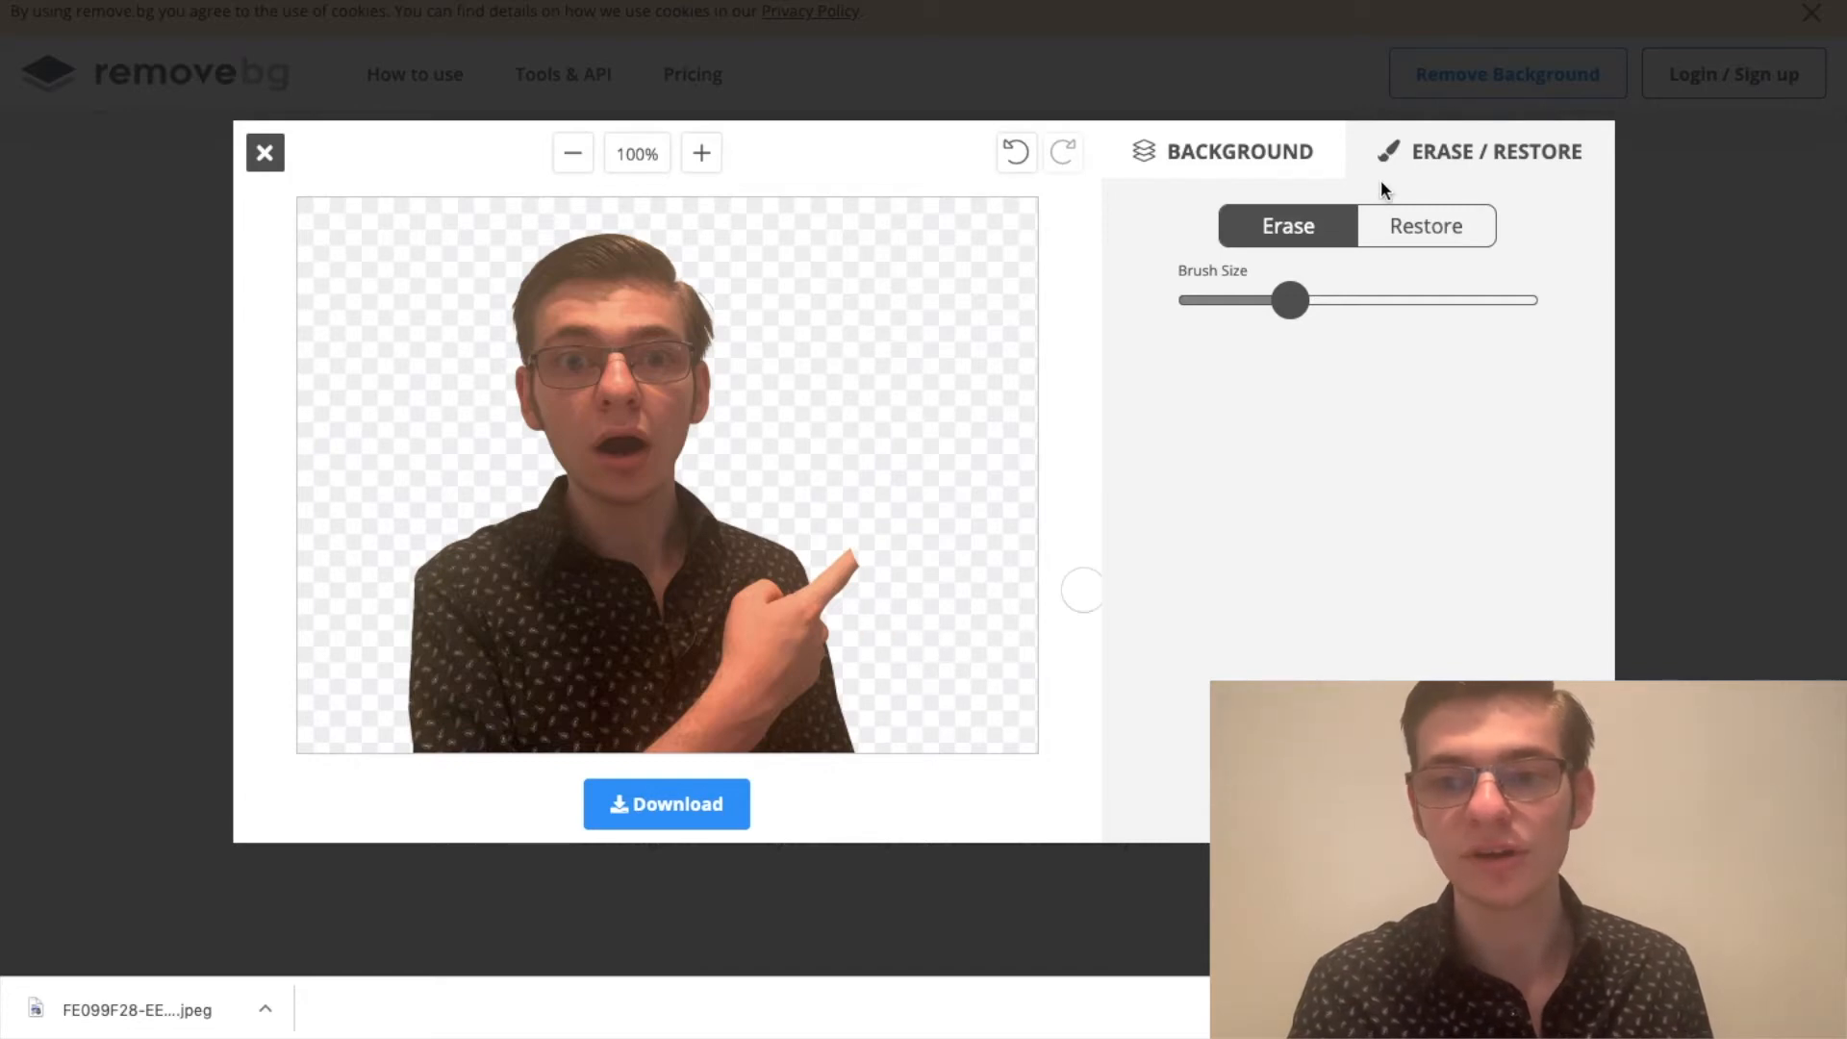
left_click(1013, 154)
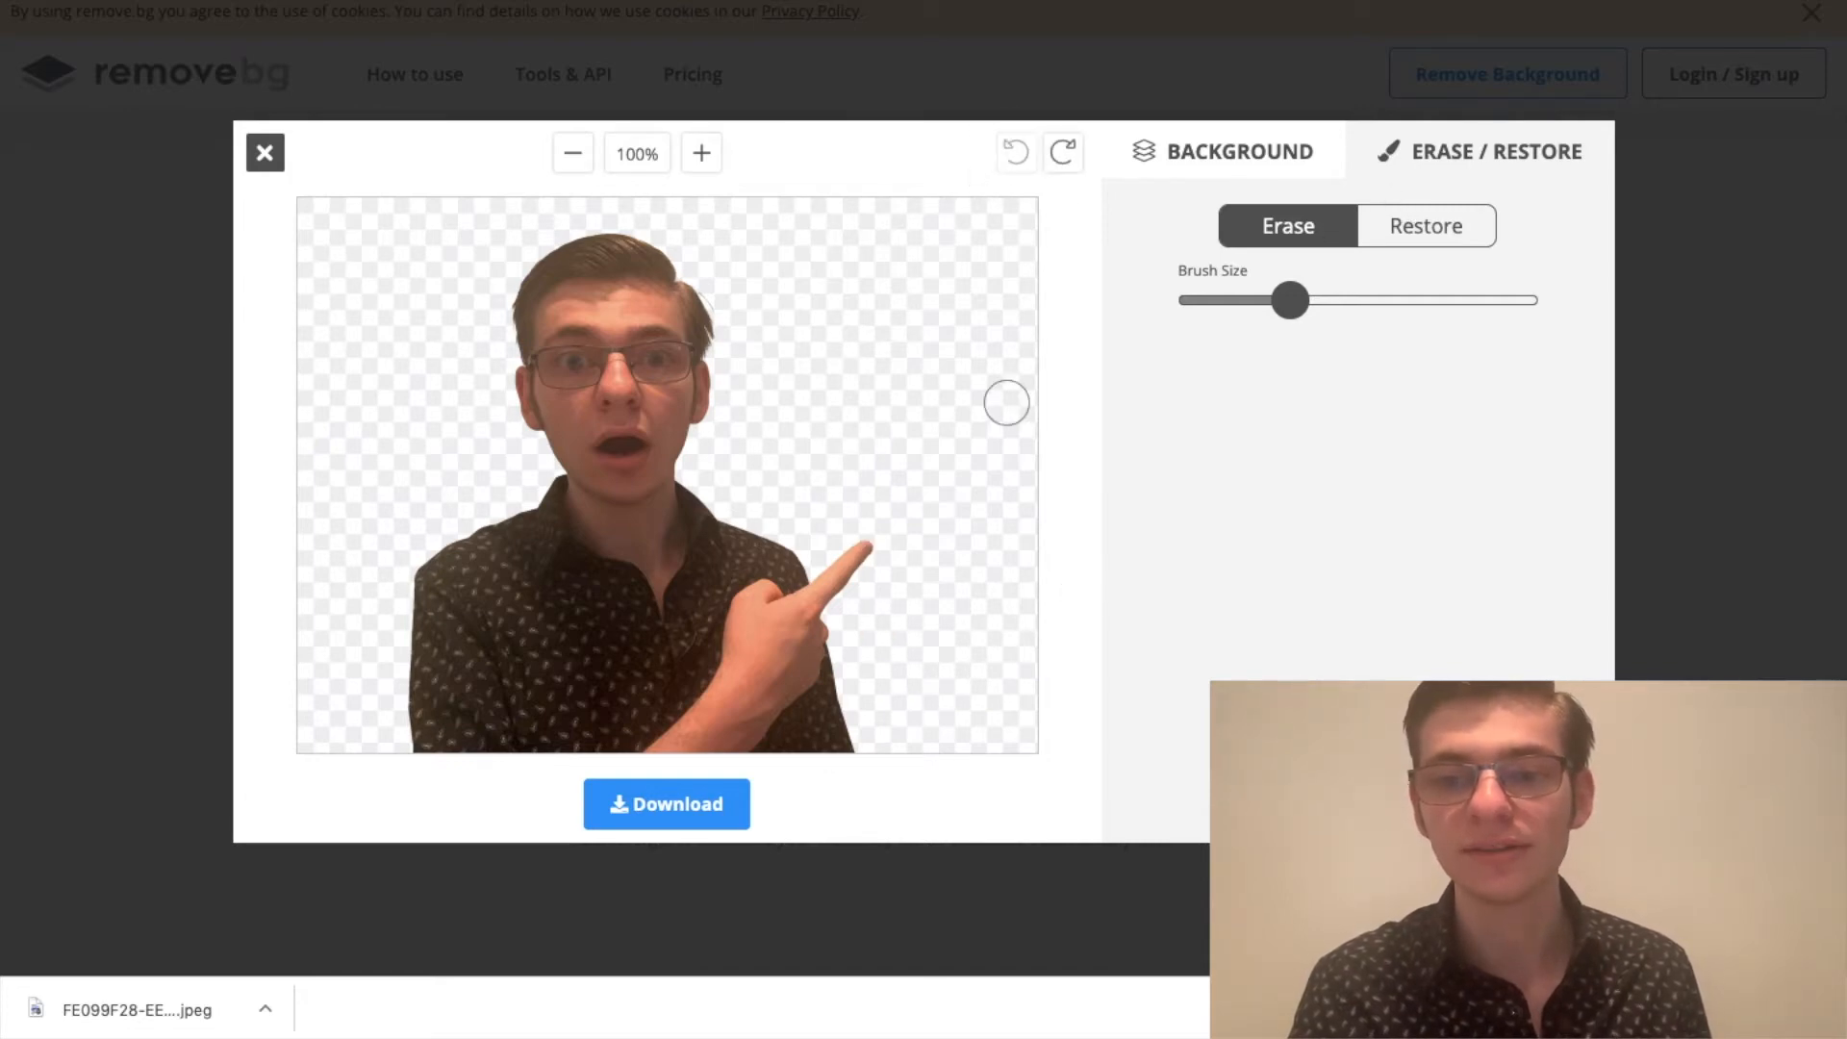
Step: Try restoring background areas around the shoulders with a larger Restore brush, and undo the restored strokes
left_click(1400, 242)
left_click_drag(1290, 300, 1400, 300)
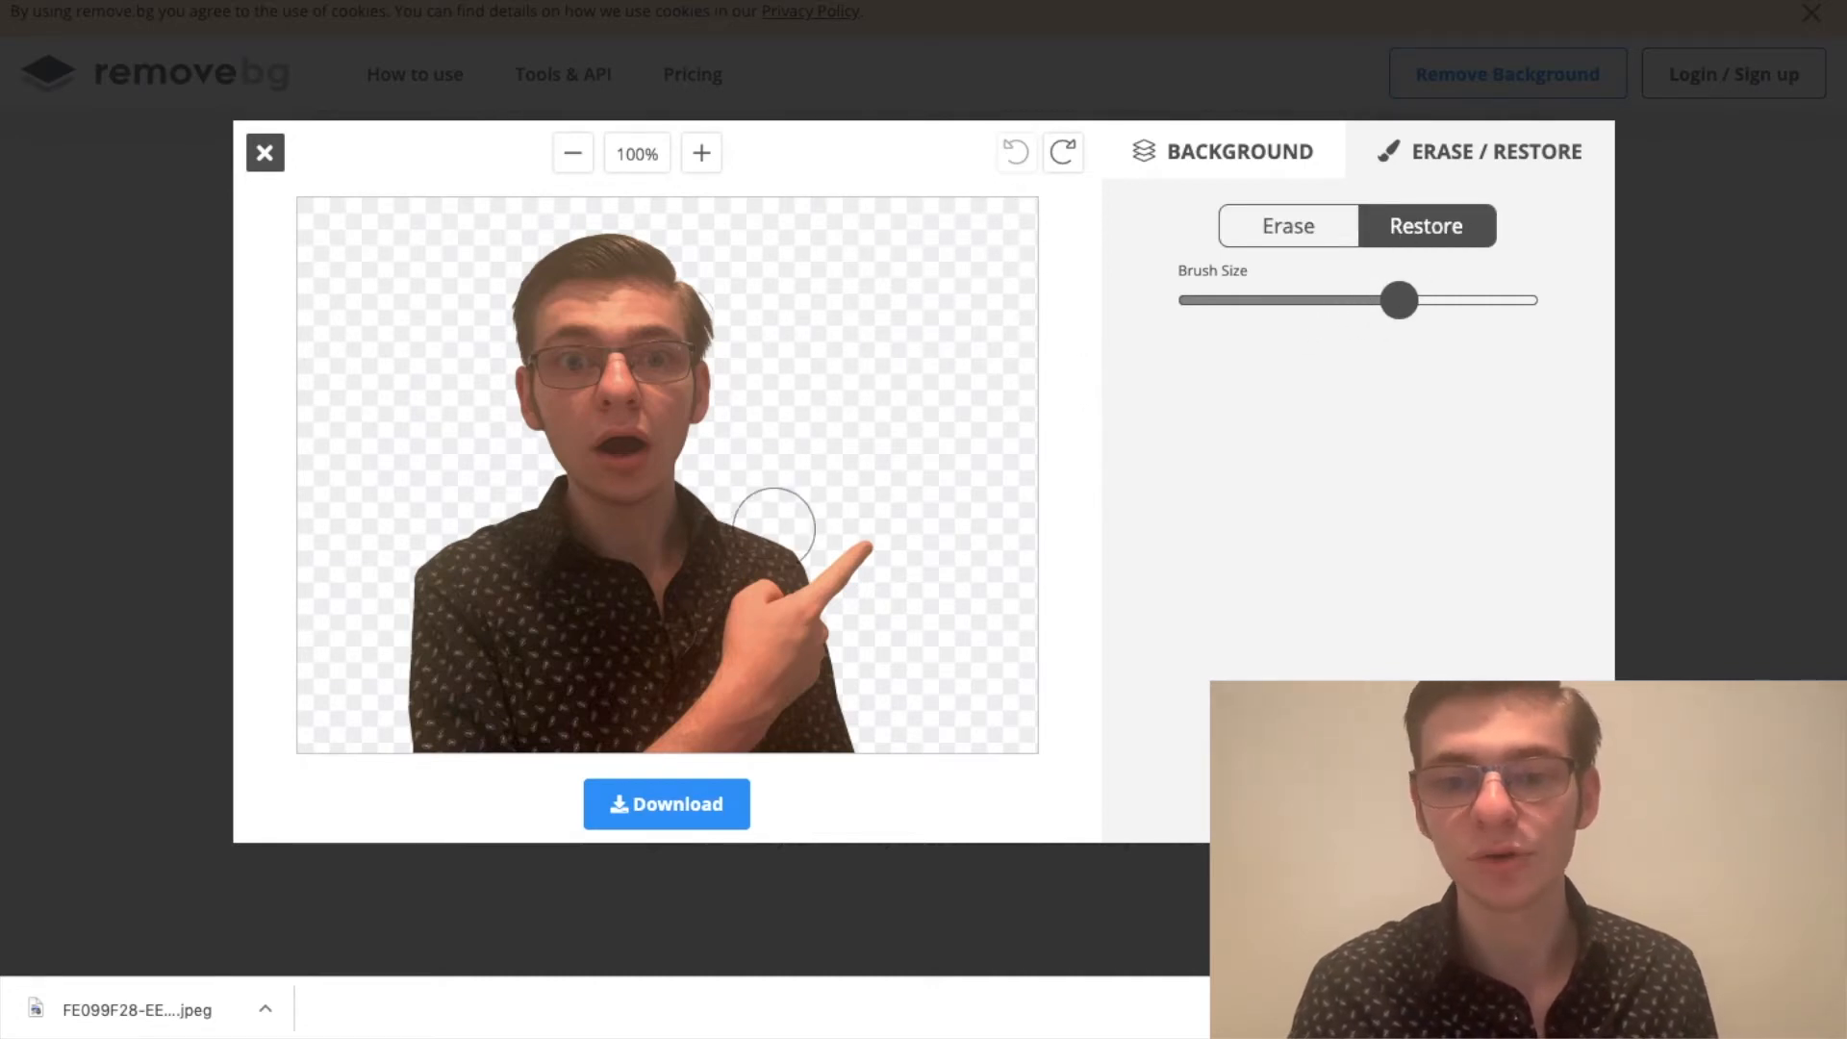
mouse_move(763, 523)
left_mouse_down()
mouse_move(809, 540)
mouse_move(776, 539)
left_mouse_up()
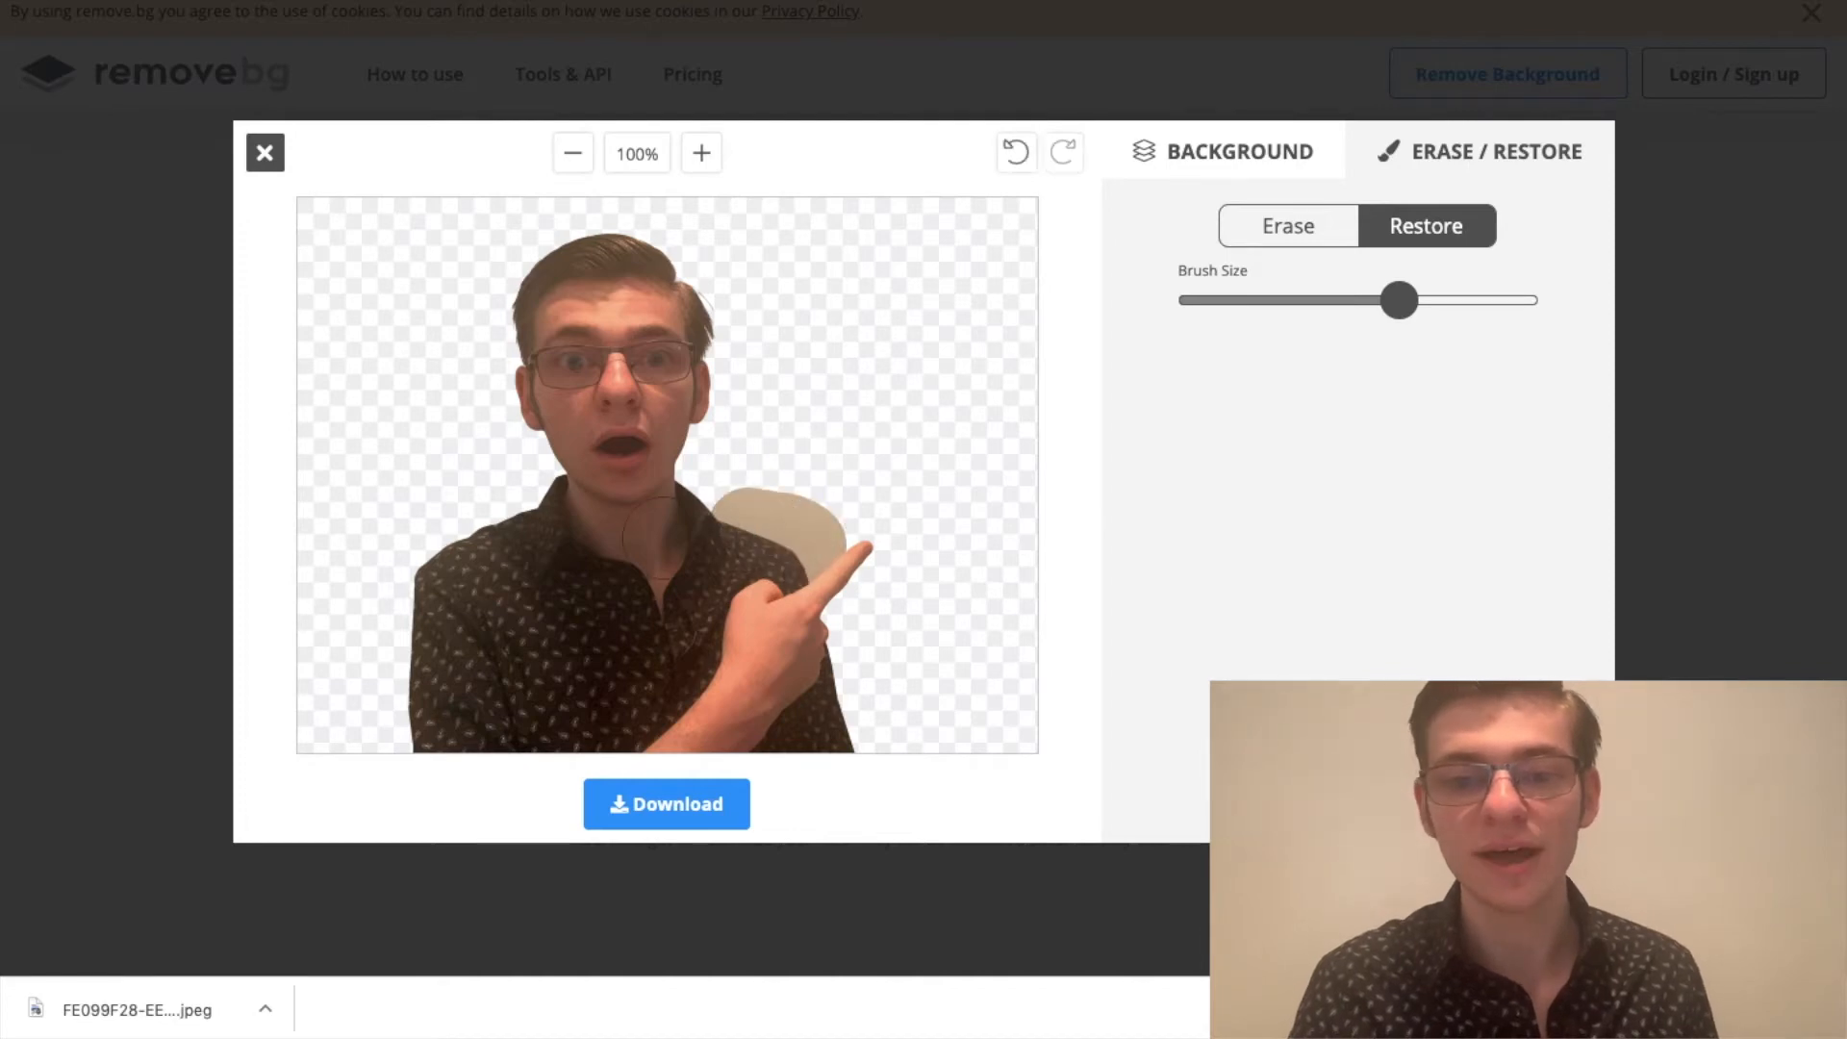
left_click_drag(448, 515, 528, 487)
left_click(1023, 163)
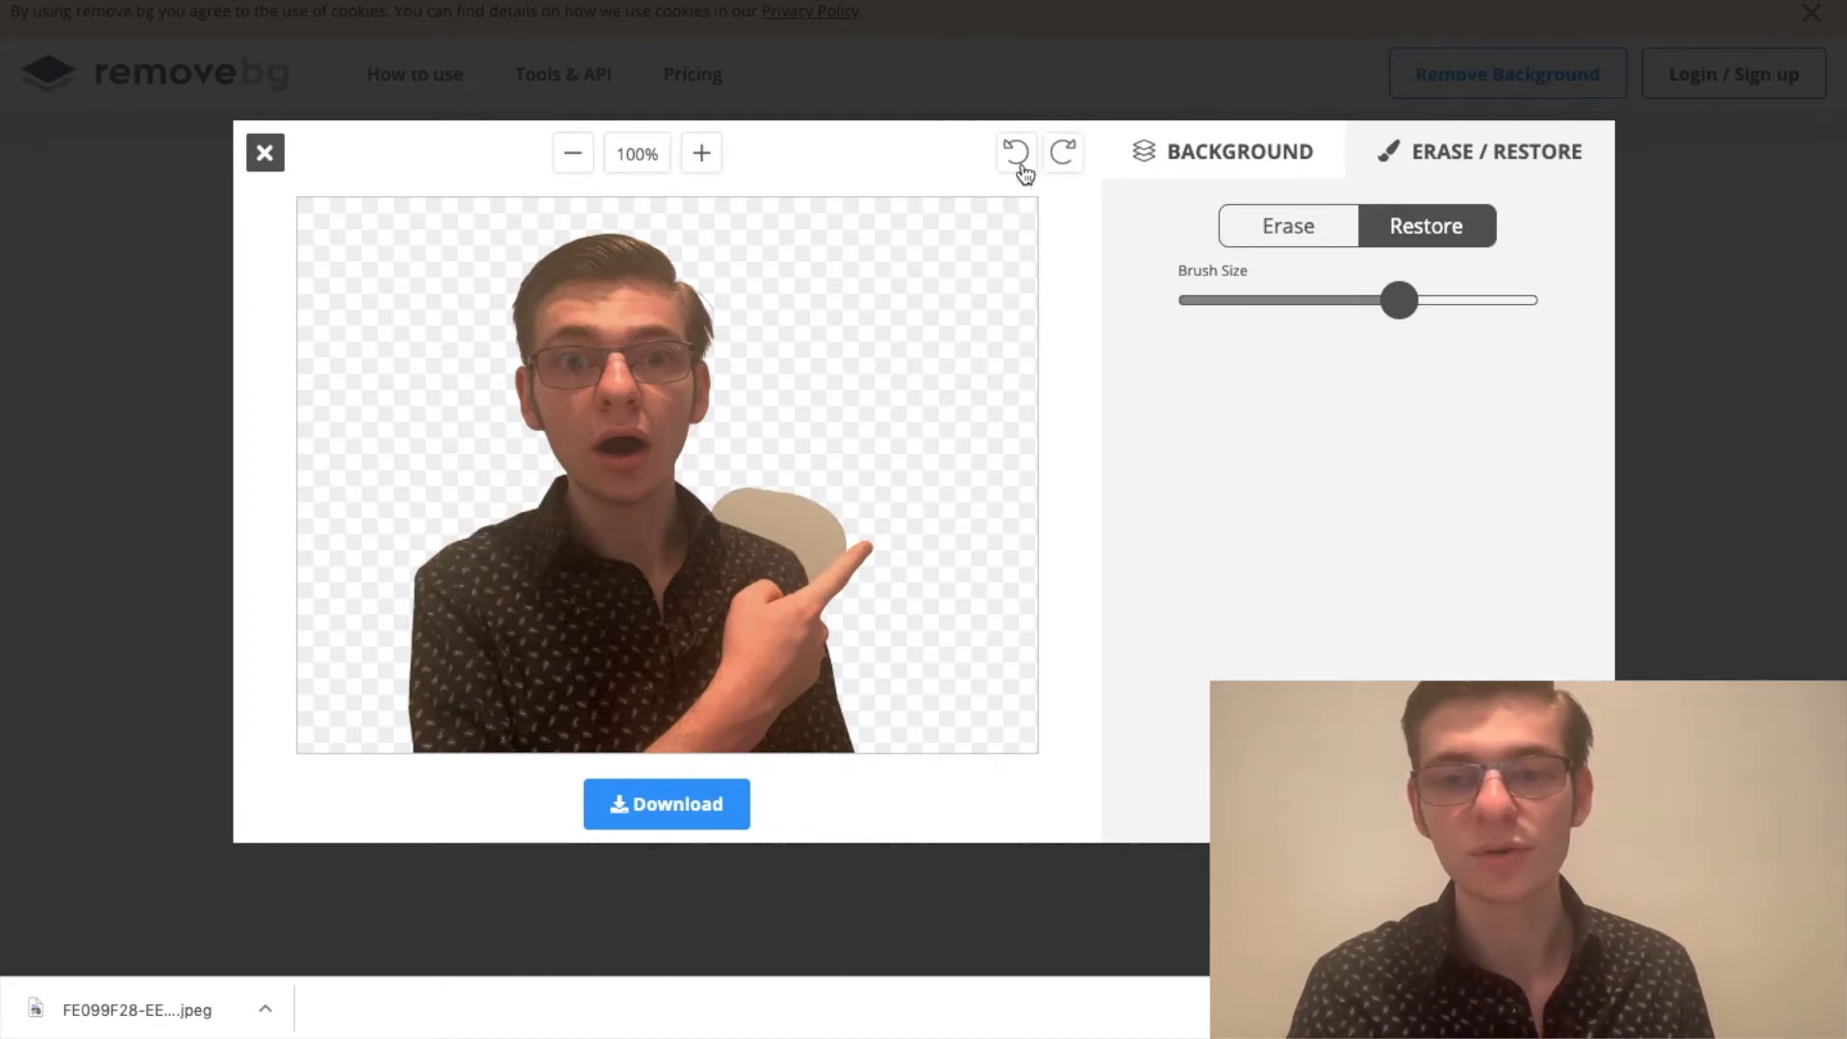
left_click(1023, 164)
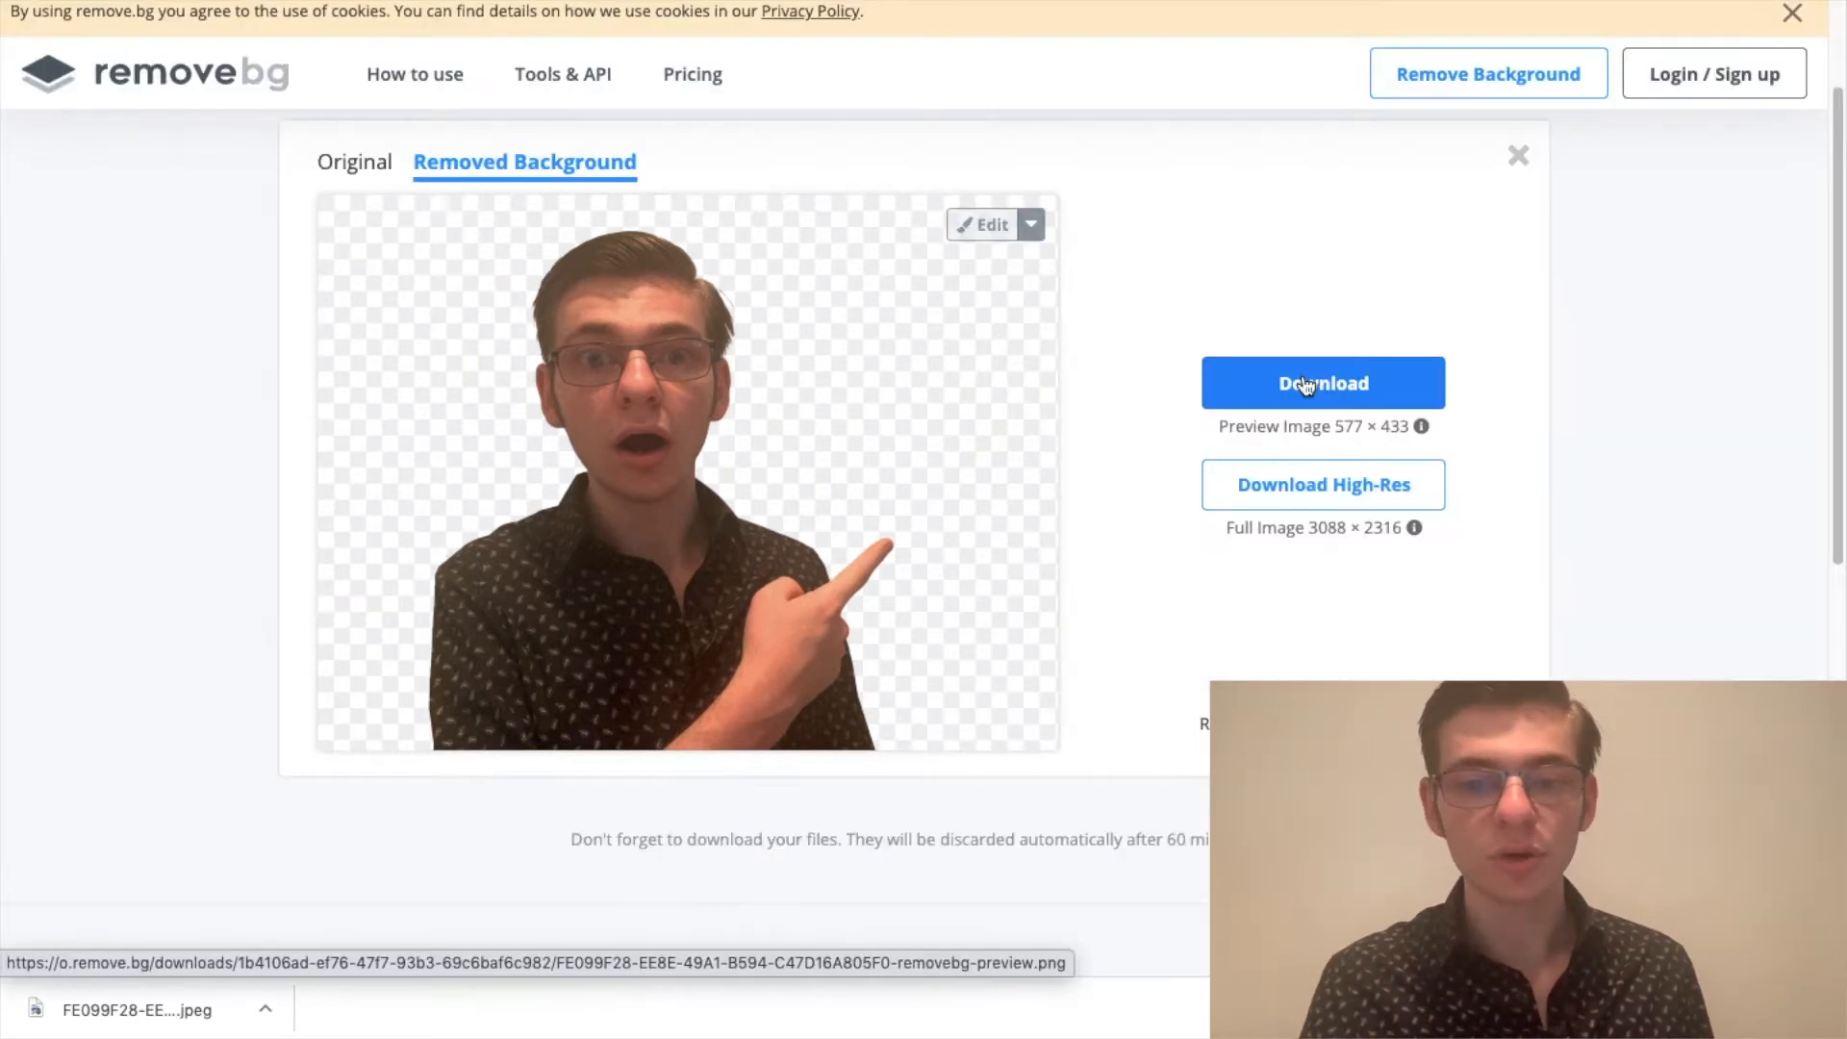
Step: Examine the high-resolution download offer for the full 3088 × 2316 image and close it
right_click(658, 483)
left_click(1125, 566)
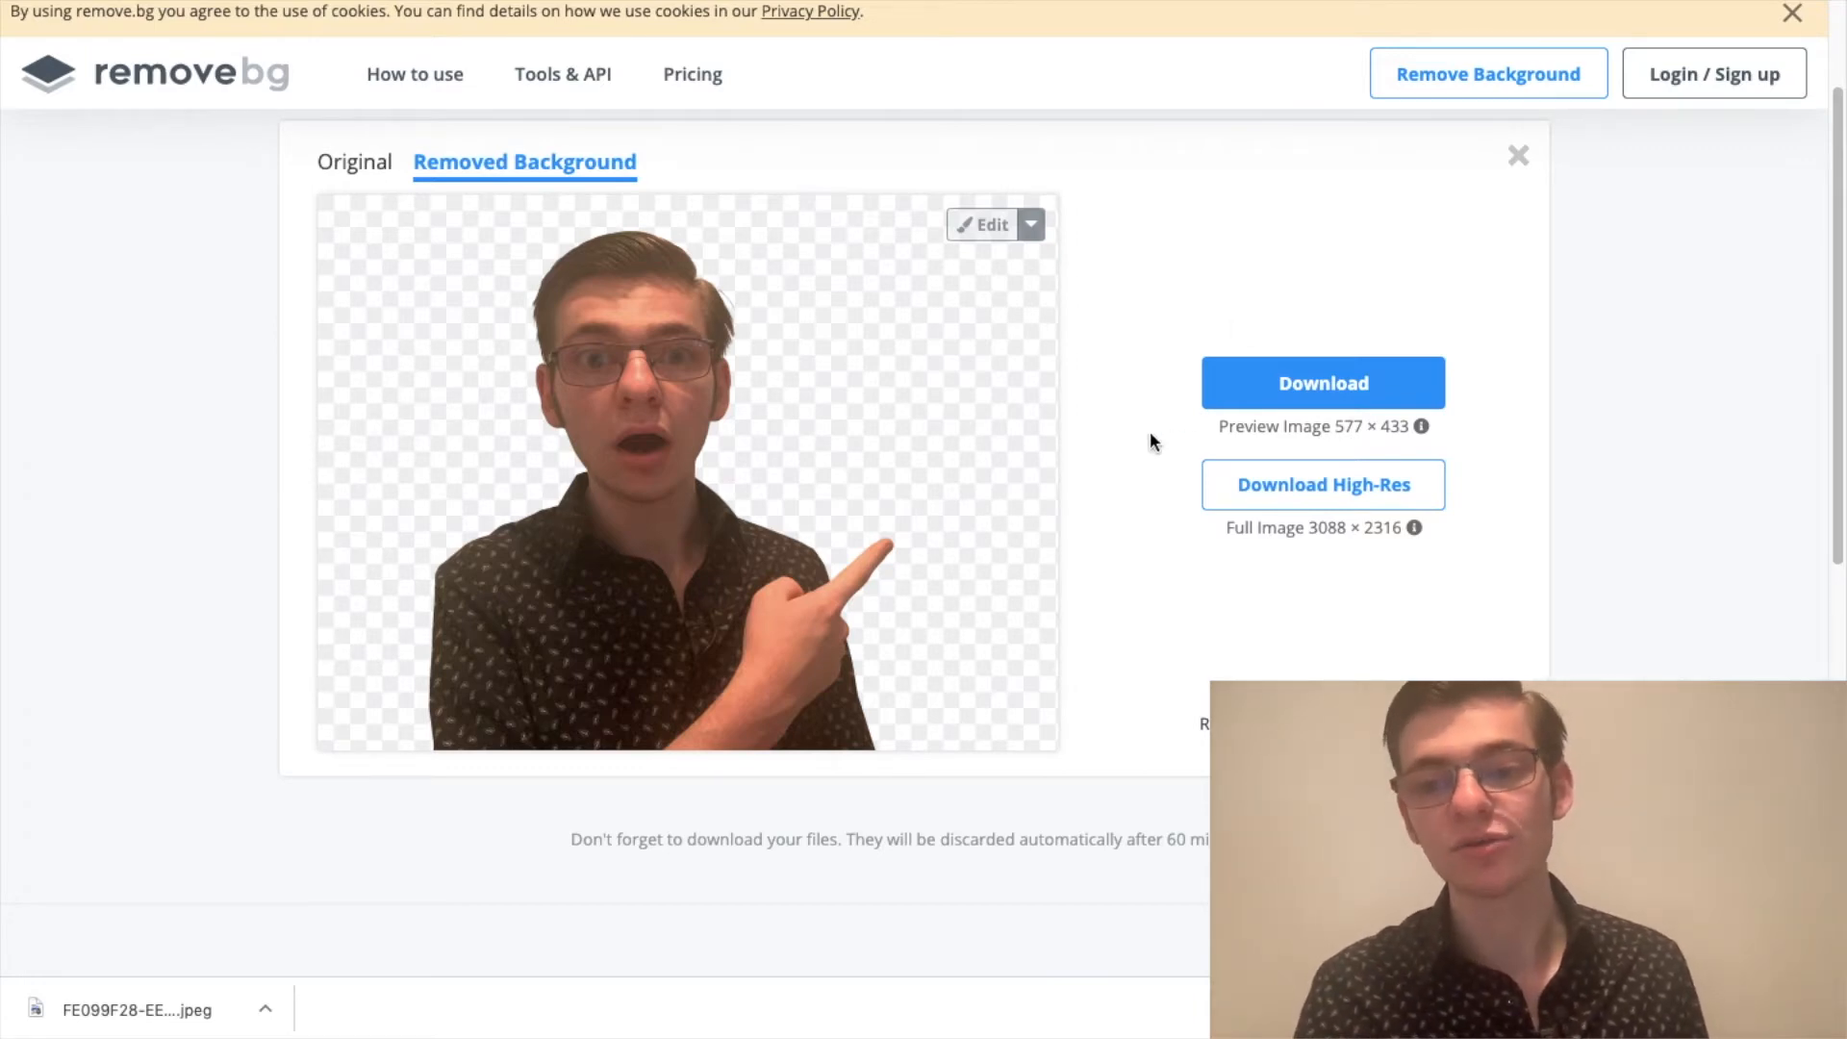
left_click(1232, 493)
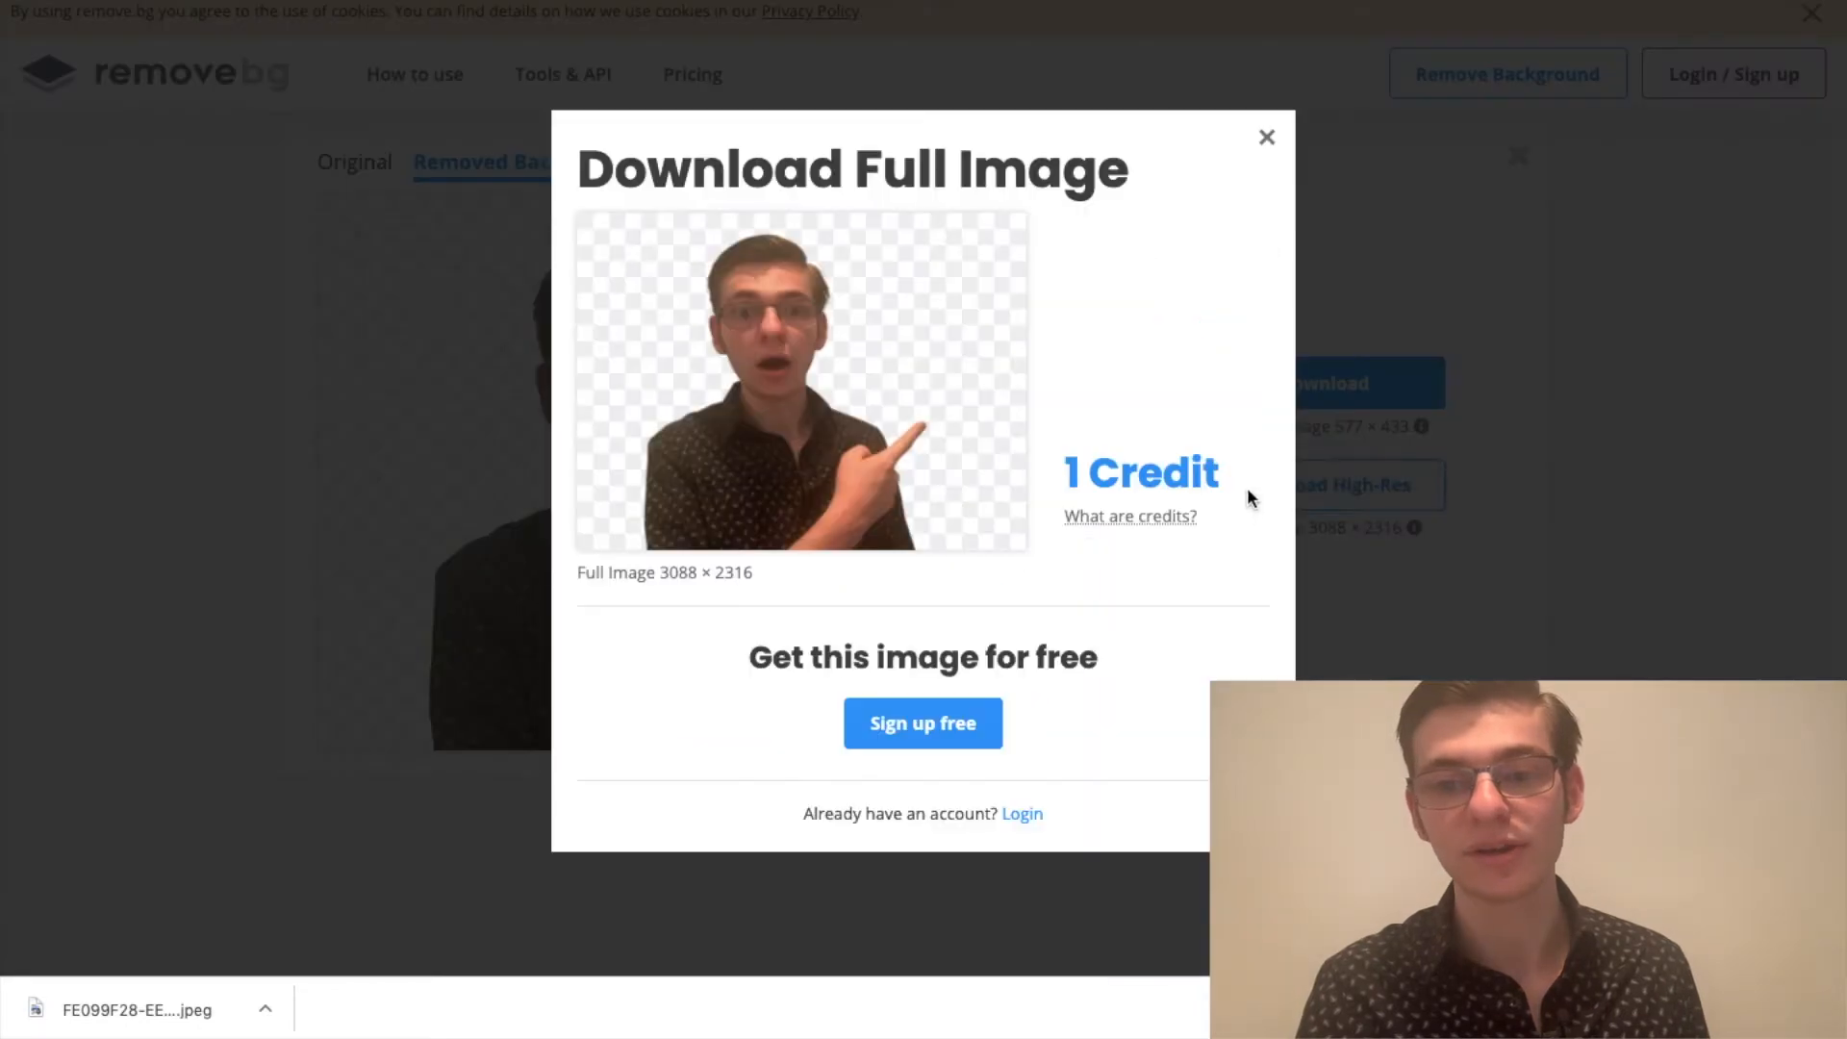
mouse_move(1121, 510)
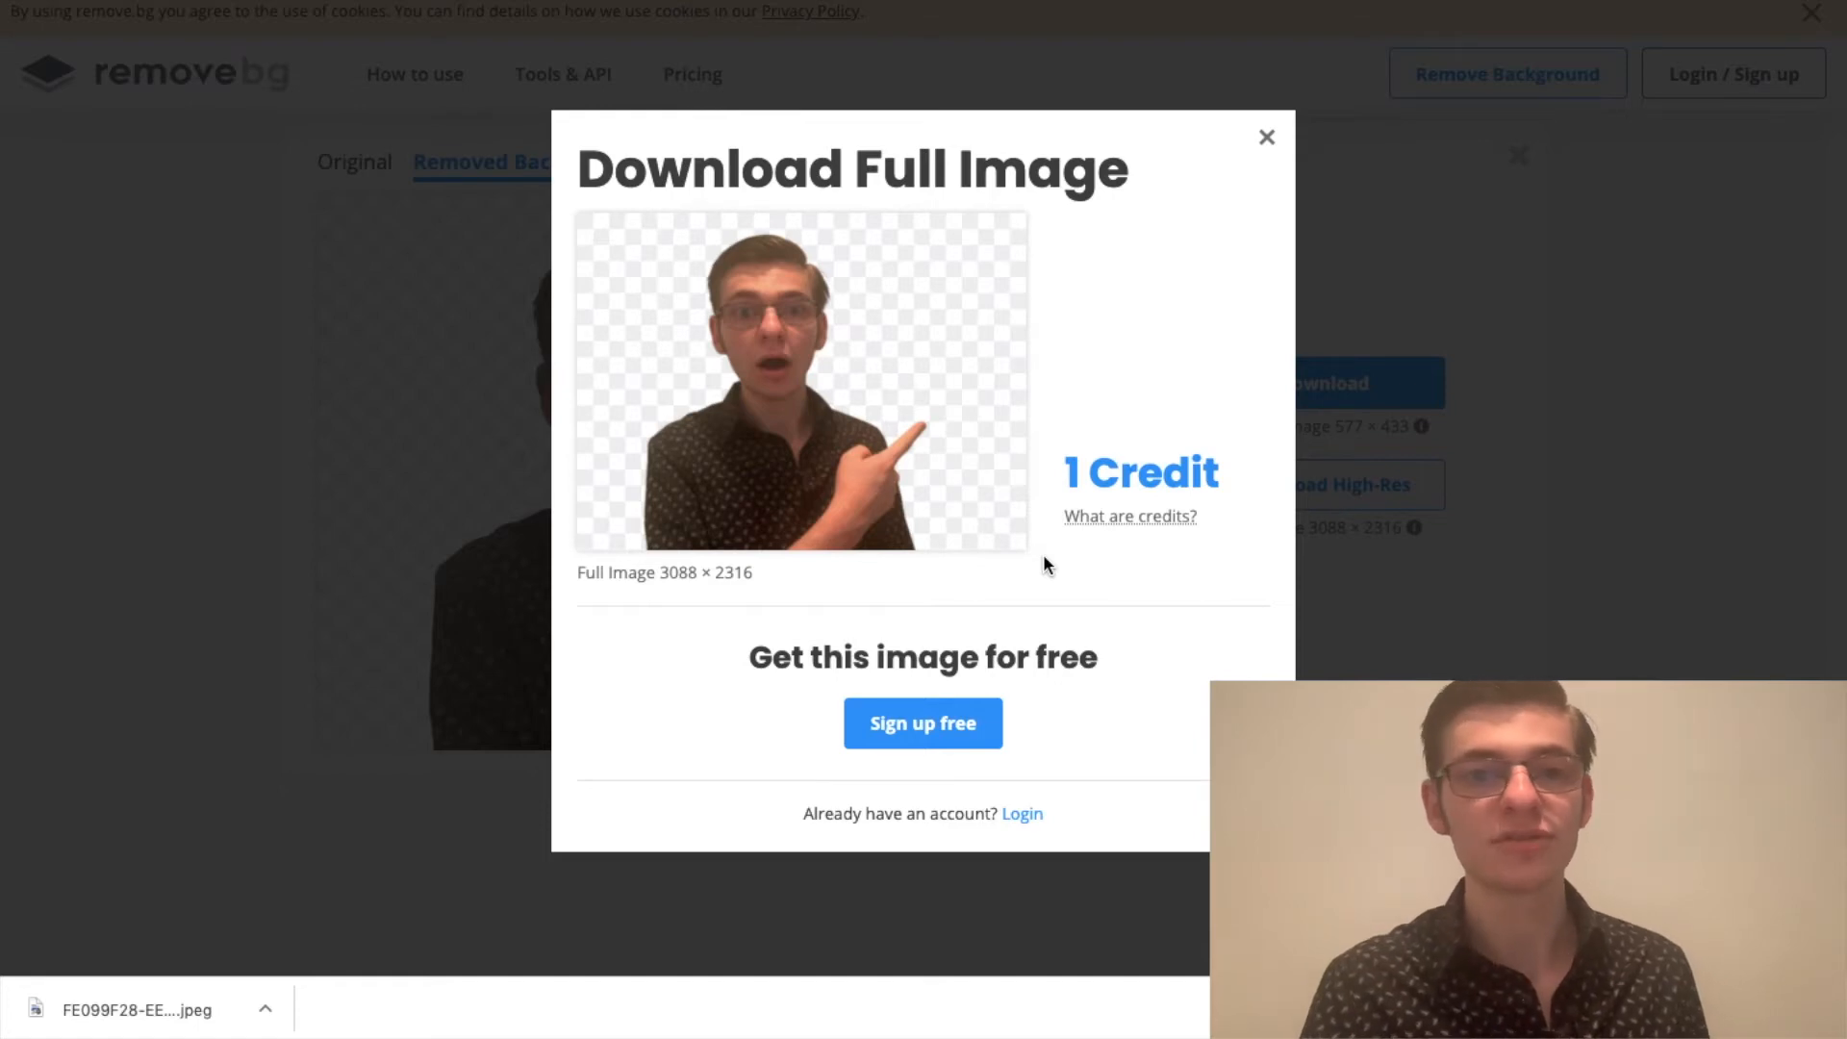
left_click(1267, 140)
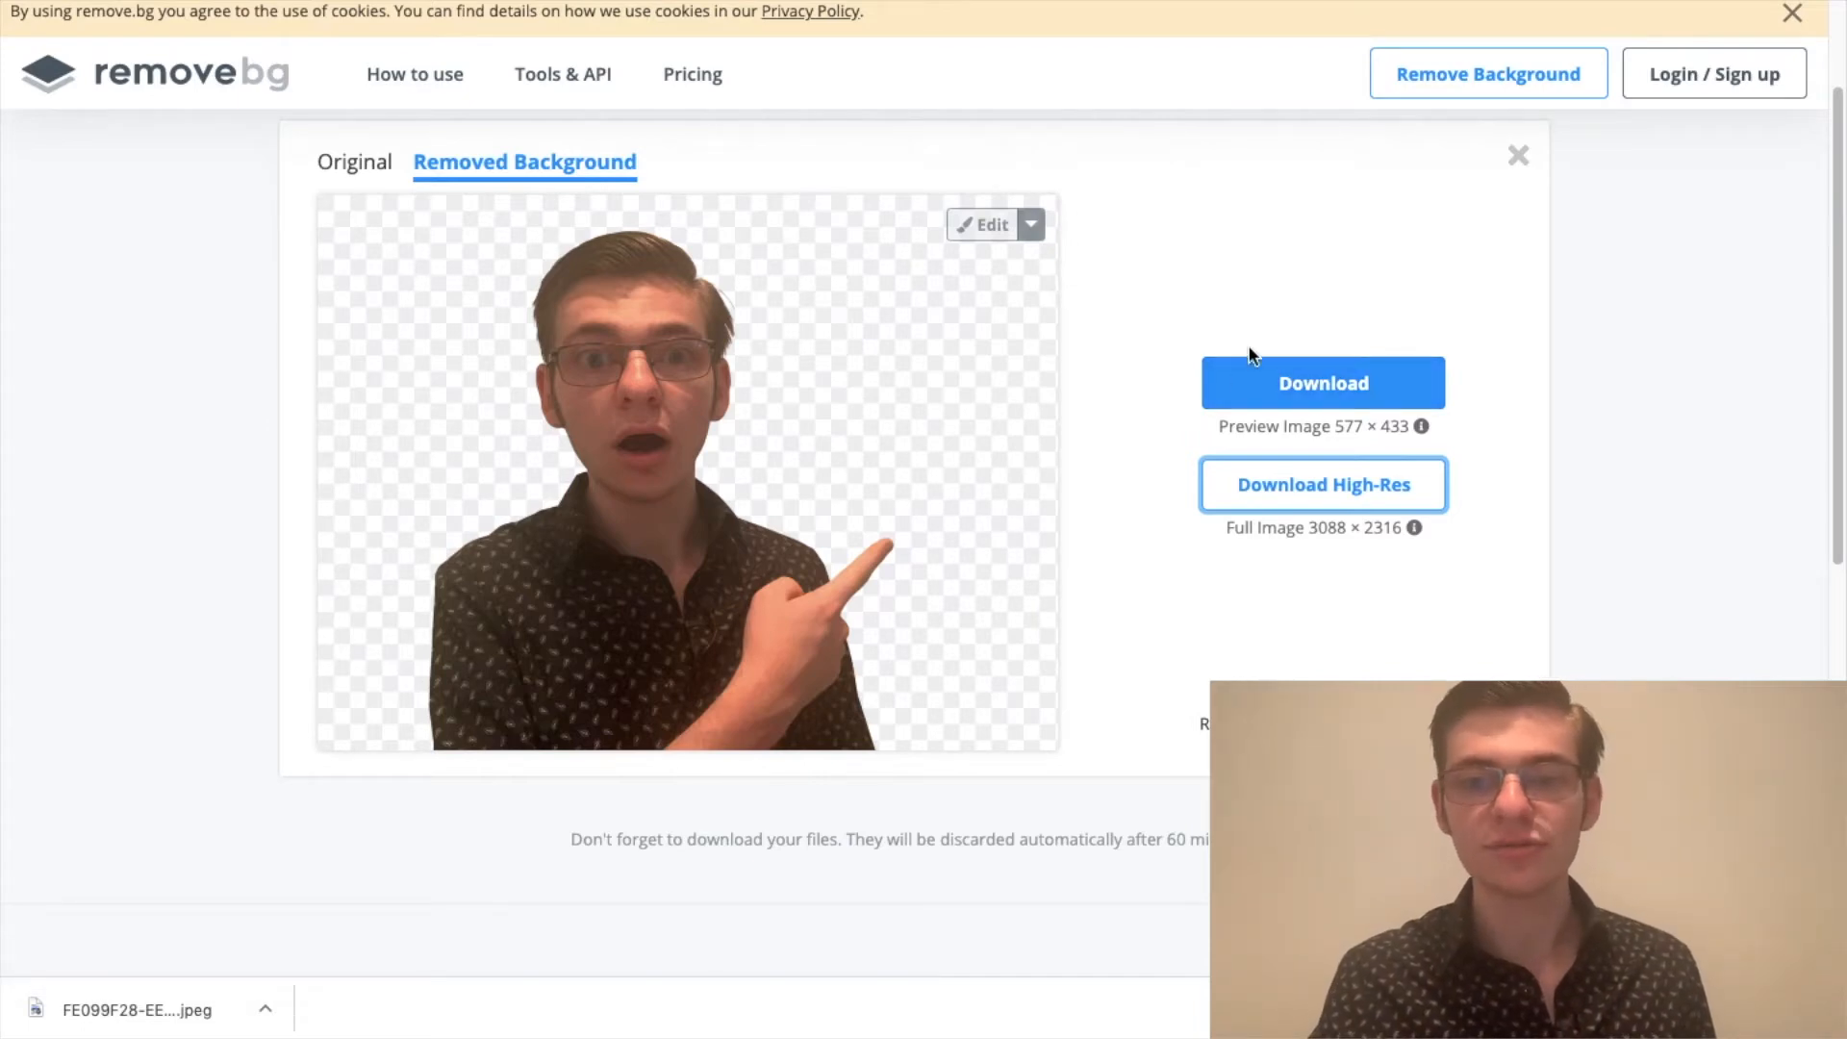
Step: Download the 577 × 433 preview of the cut-out and open the file from the computer in Photopea
left_click(1264, 392)
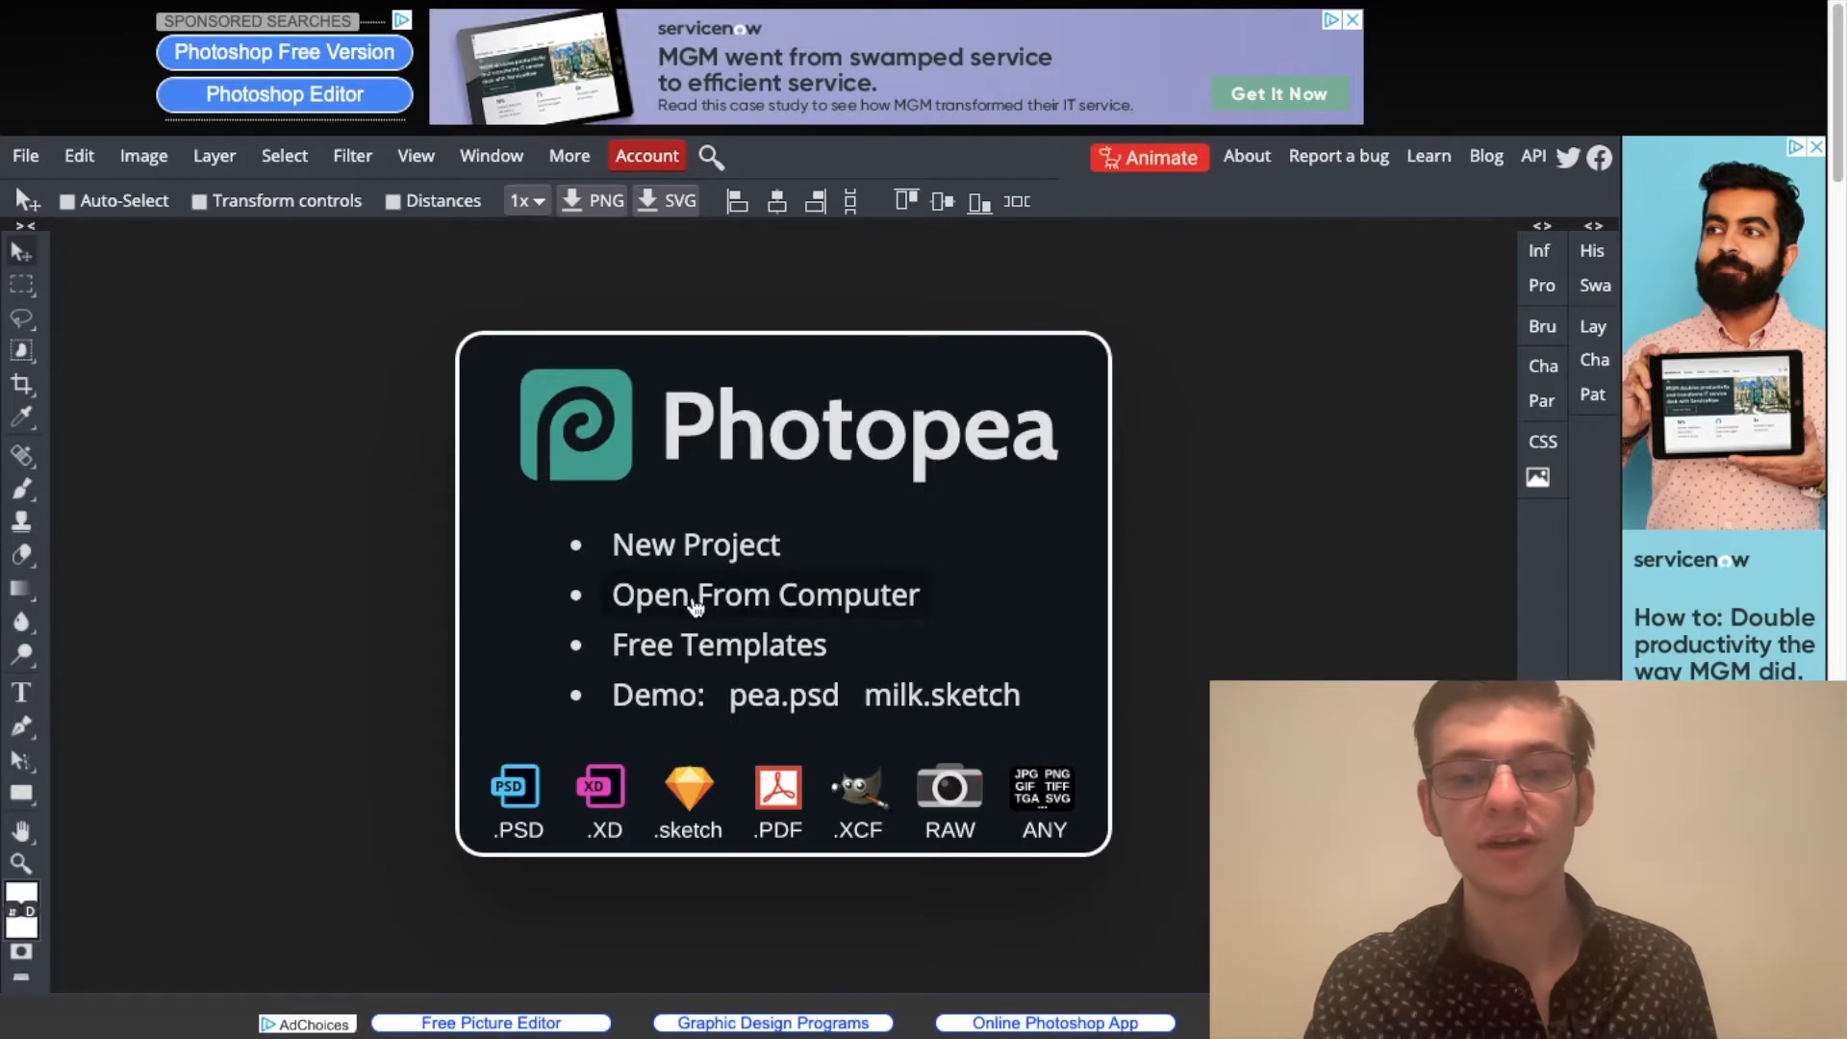
left_click(689, 604)
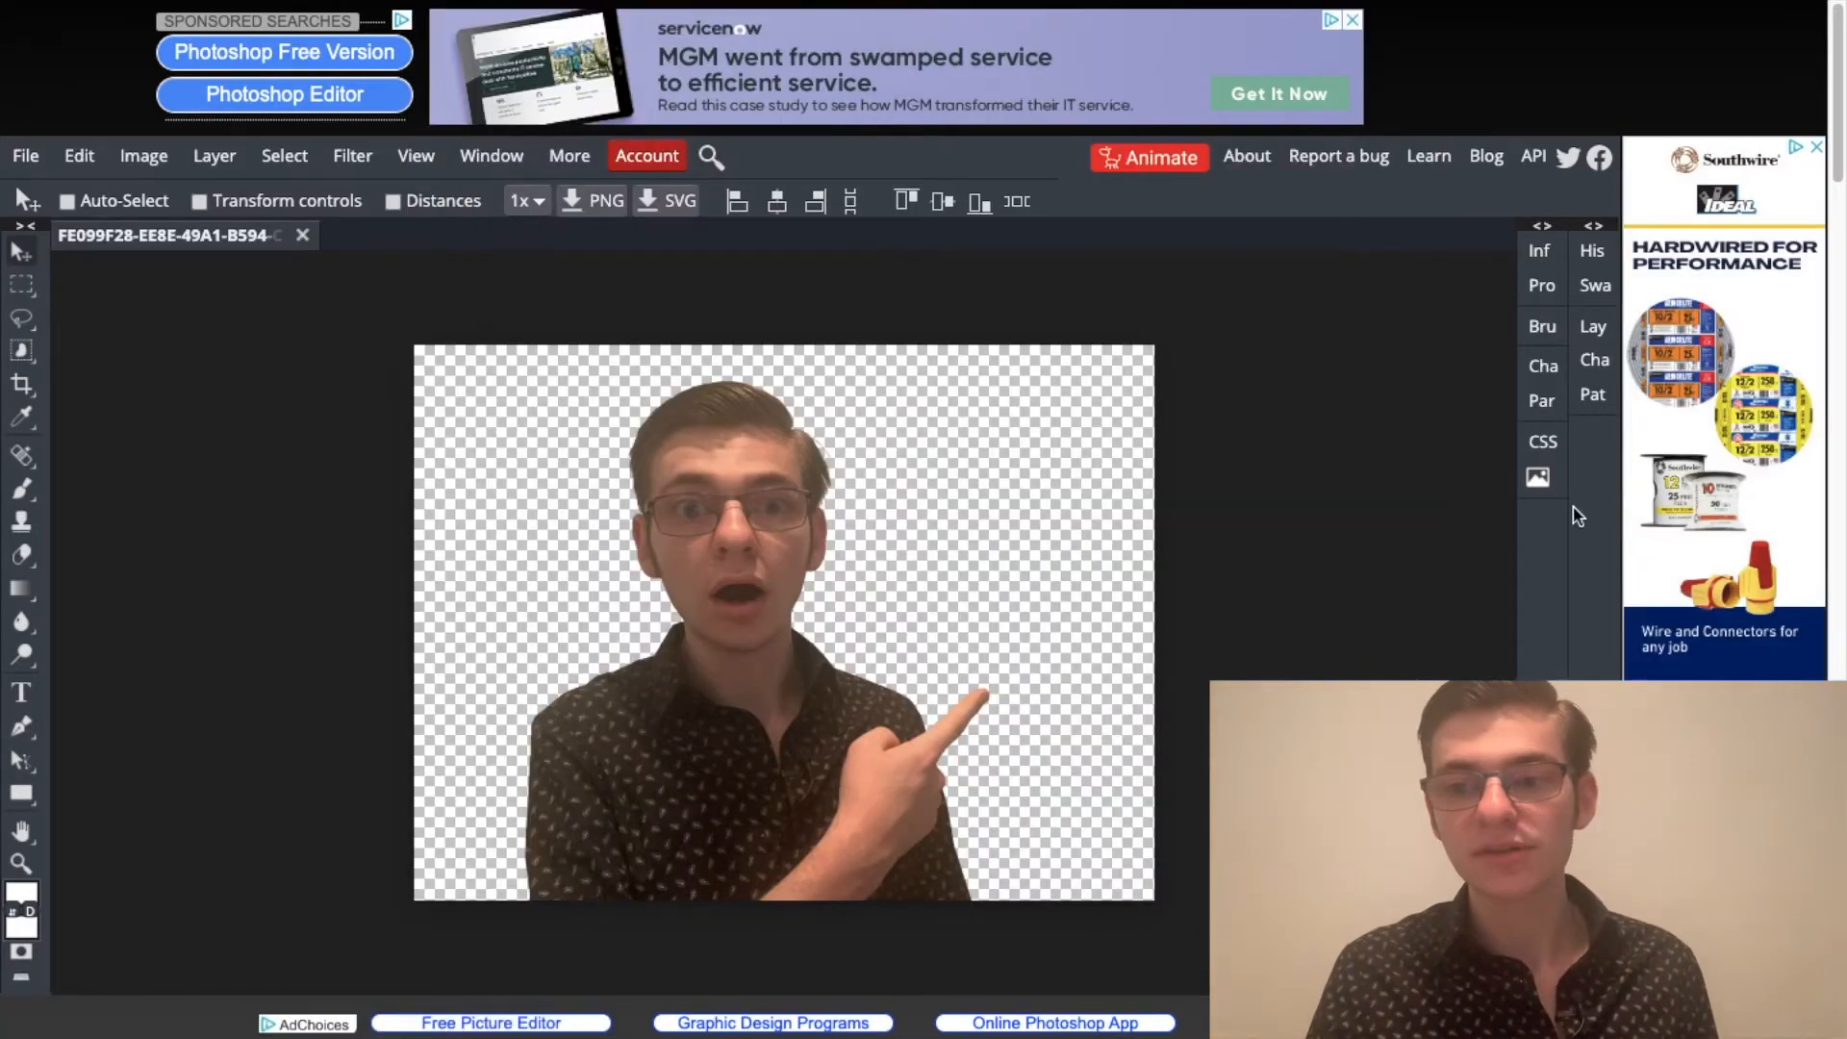
Step: Open the cut-out's layer style settings at Outer Glow, and enable the Stroke effect in place of the glow
scroll(1586, 515, "down", 1)
scroll(1840, 671, "down", 1)
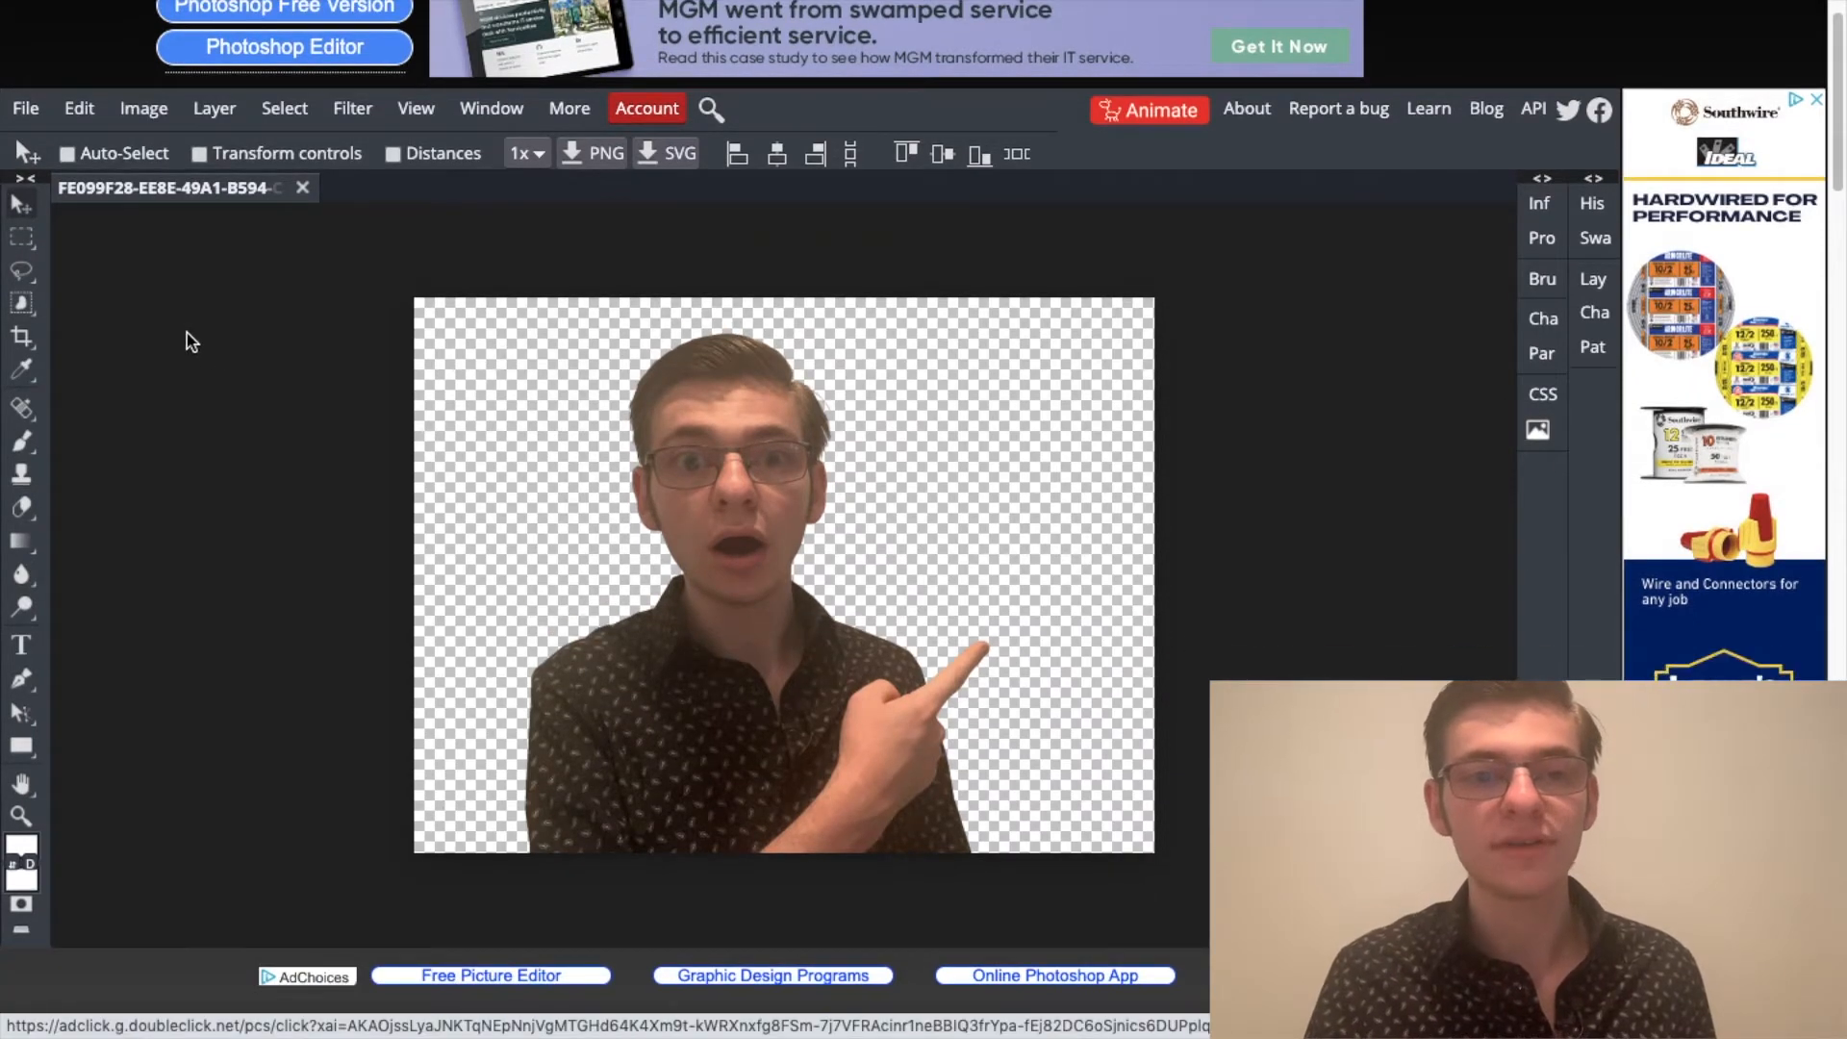
left_click(215, 109)
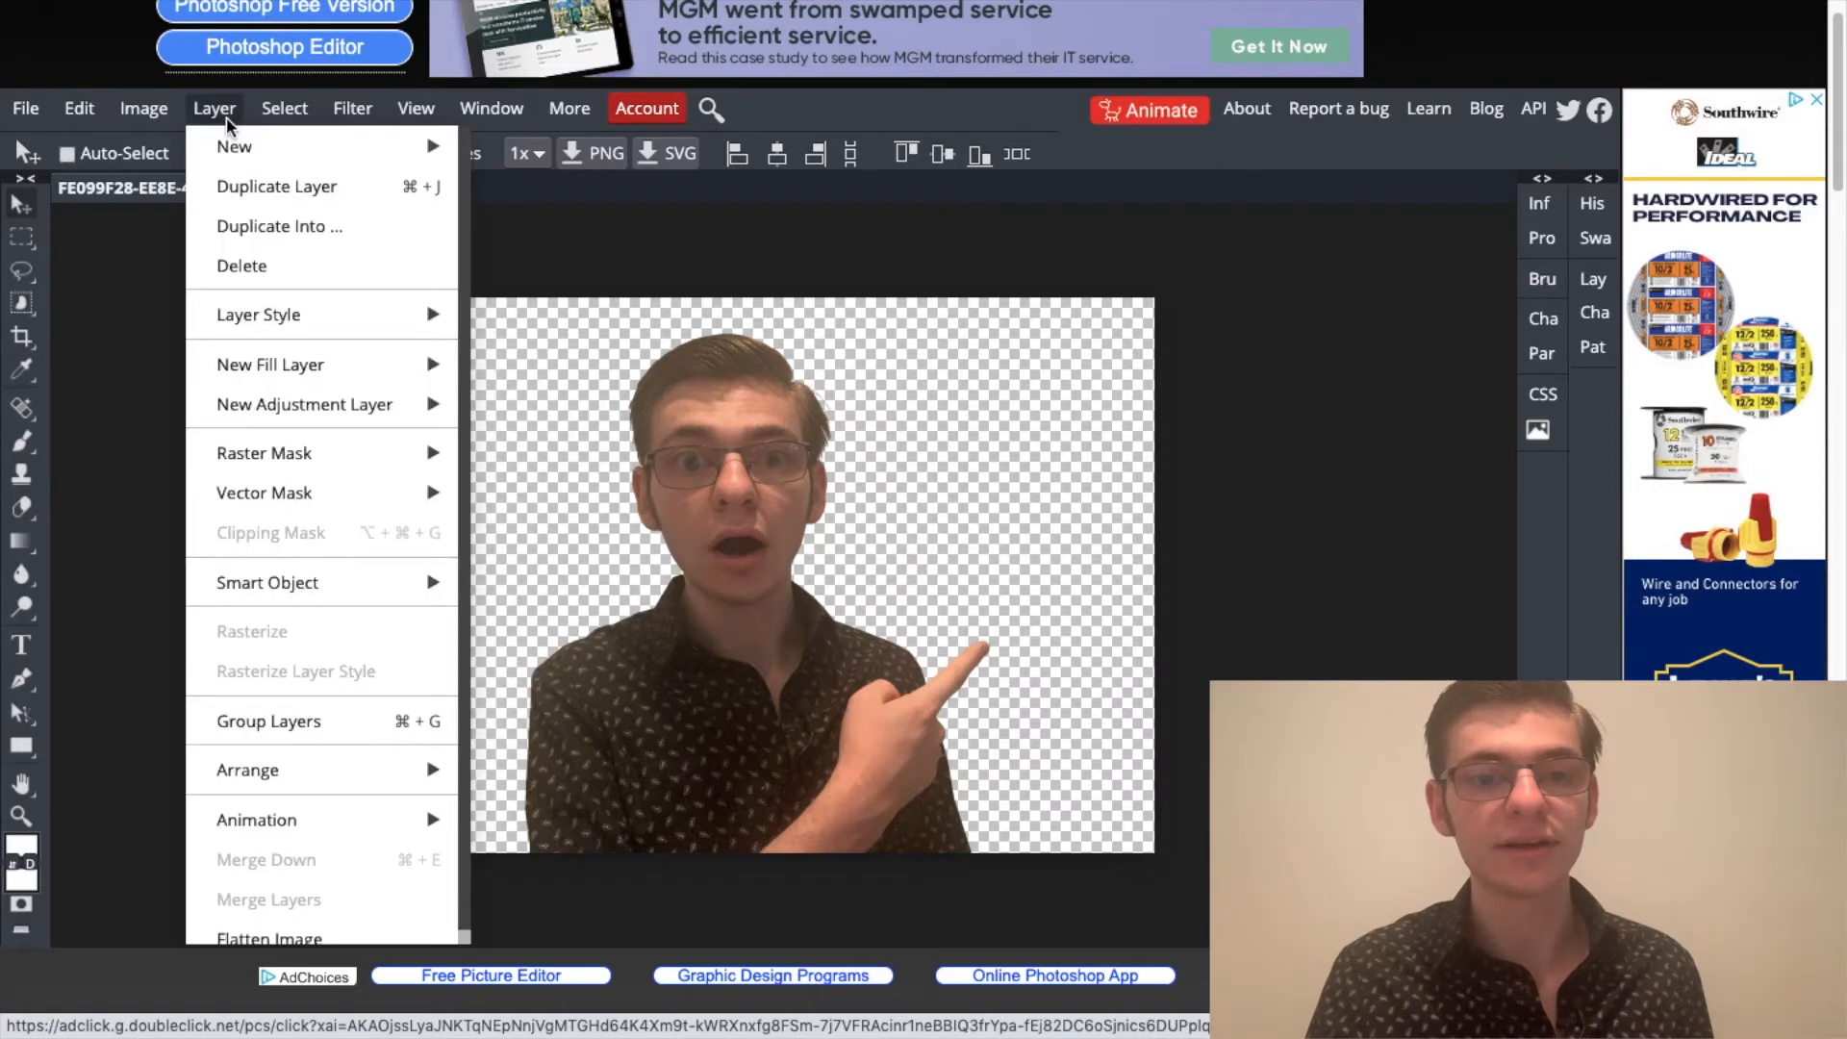
mouse_move(383, 318)
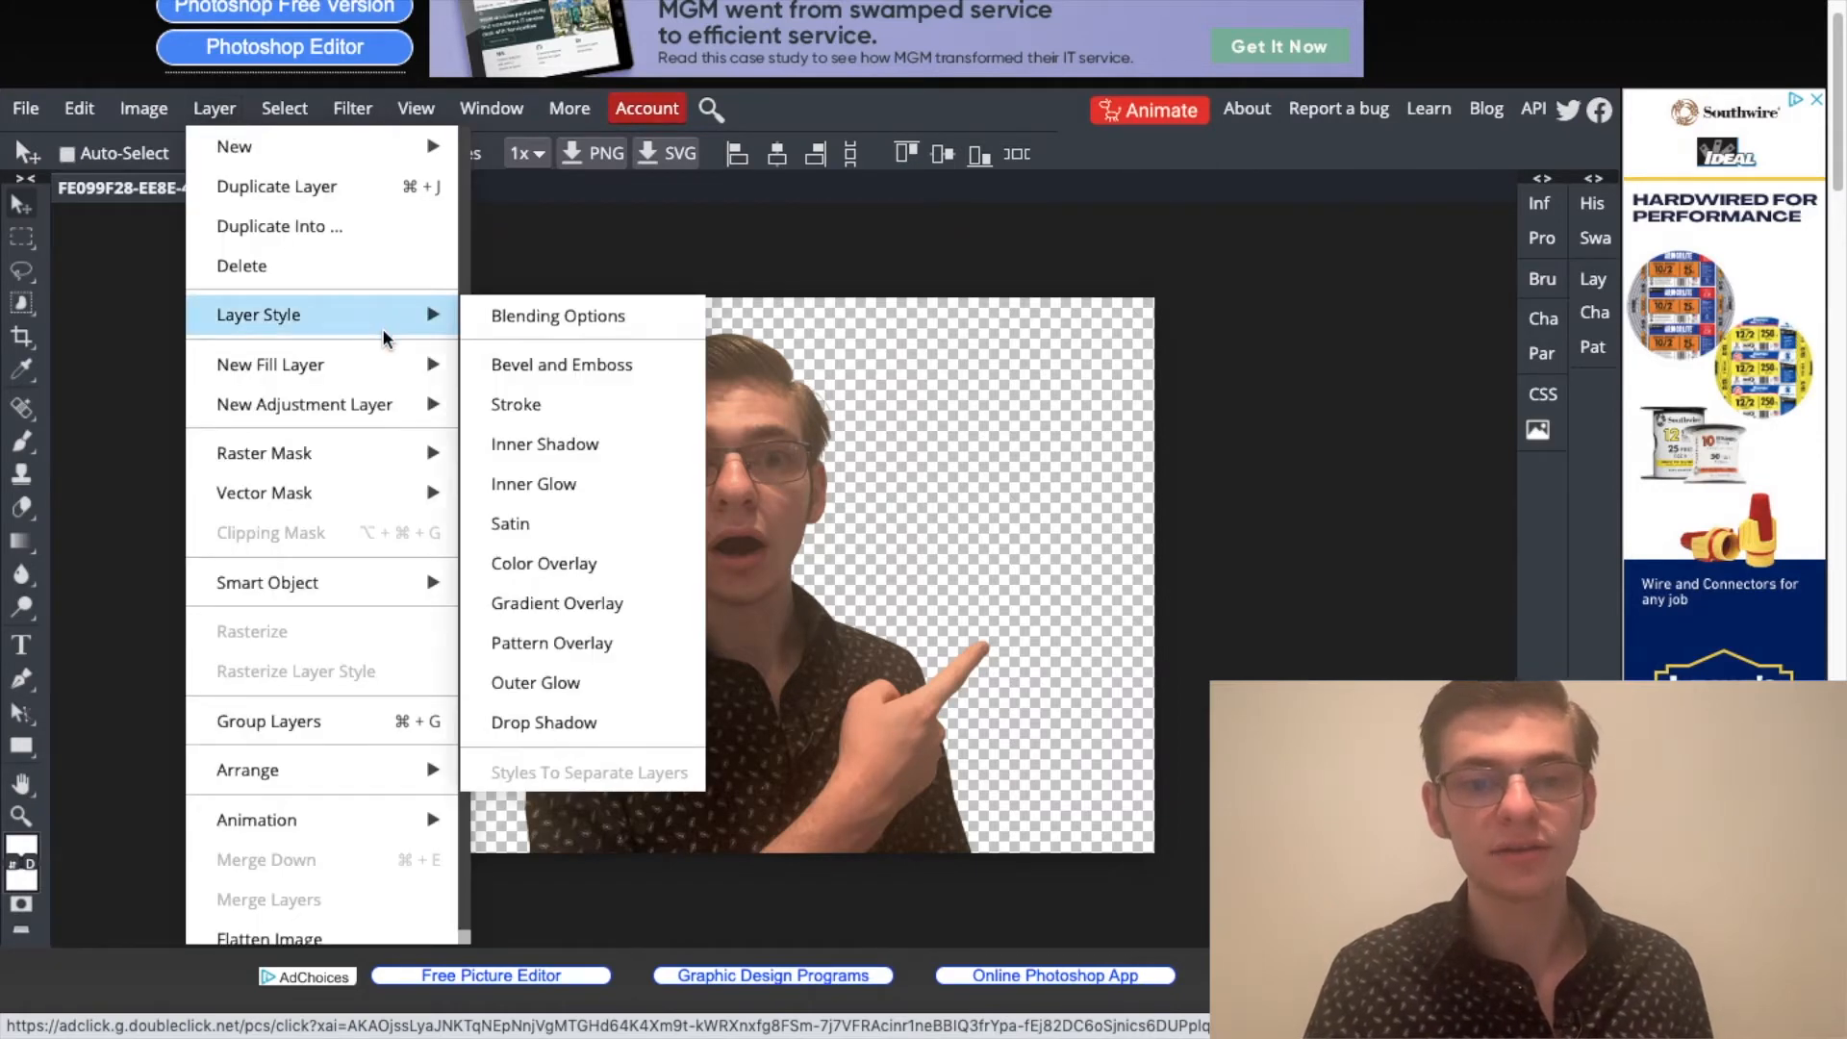
left_click(591, 683)
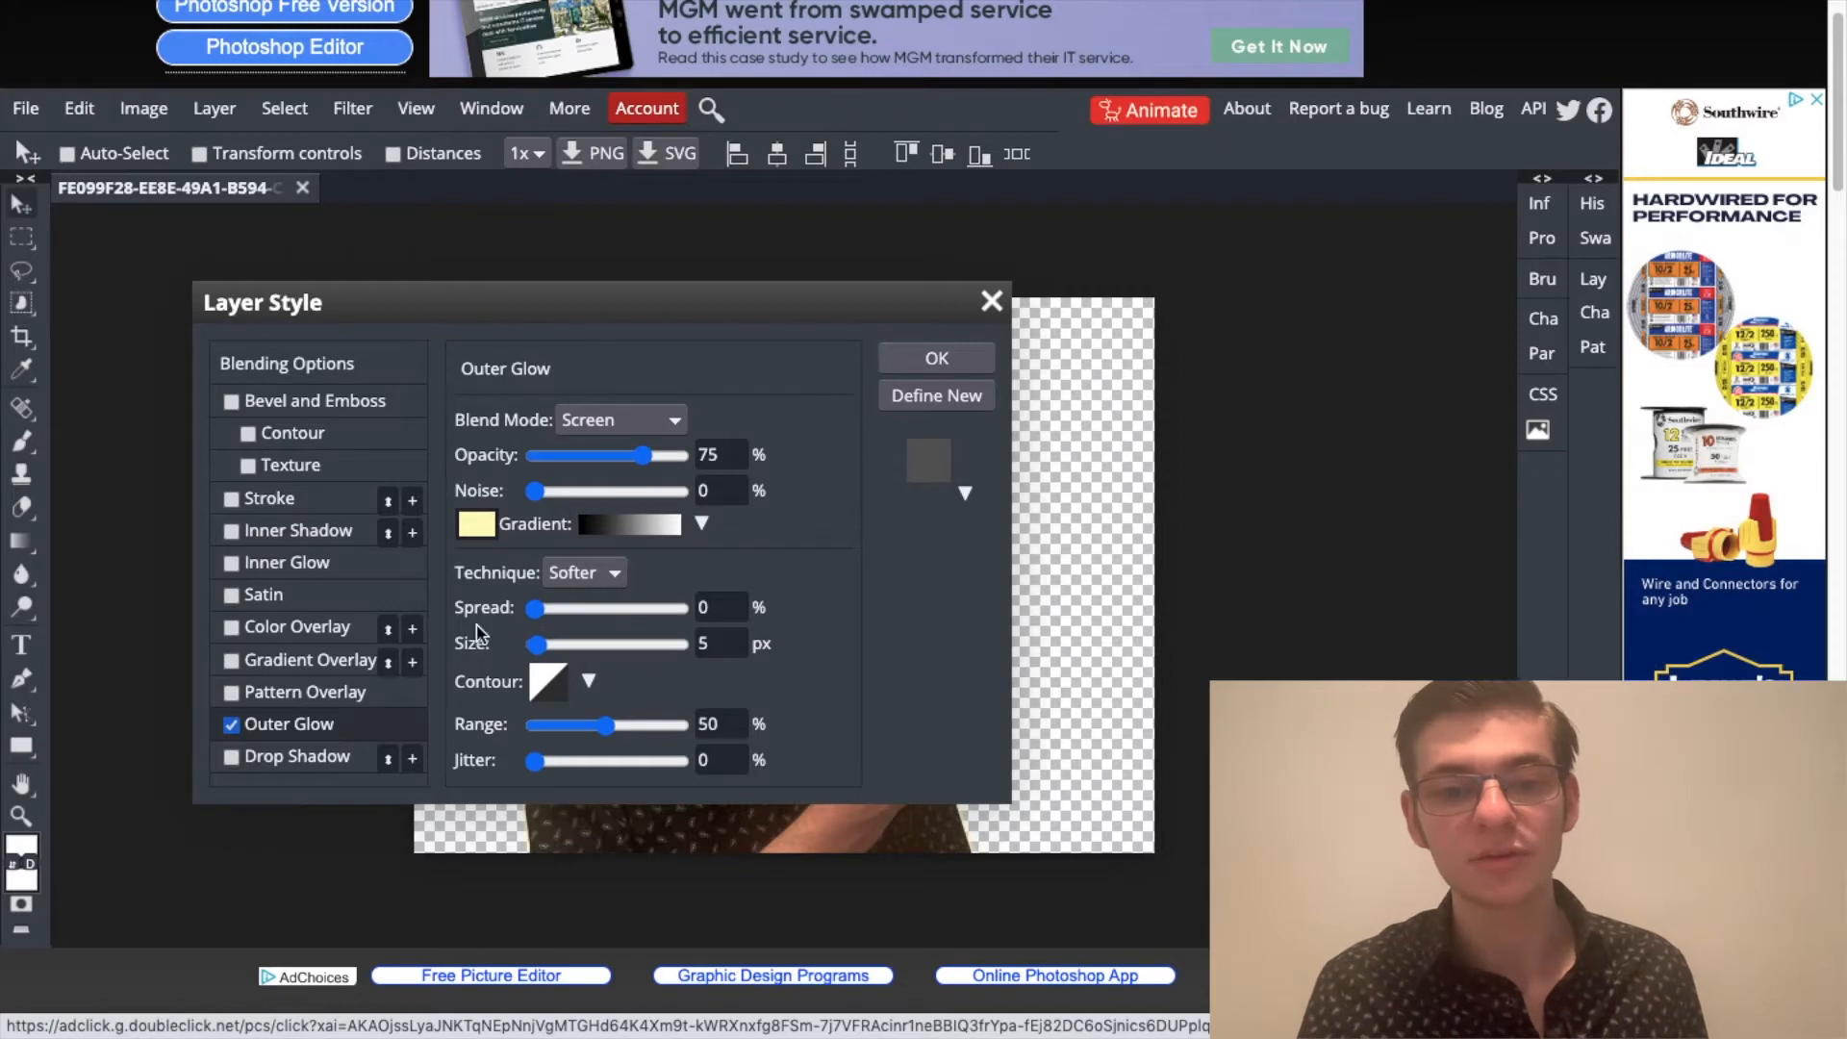
left_click(231, 725)
left_click(232, 499)
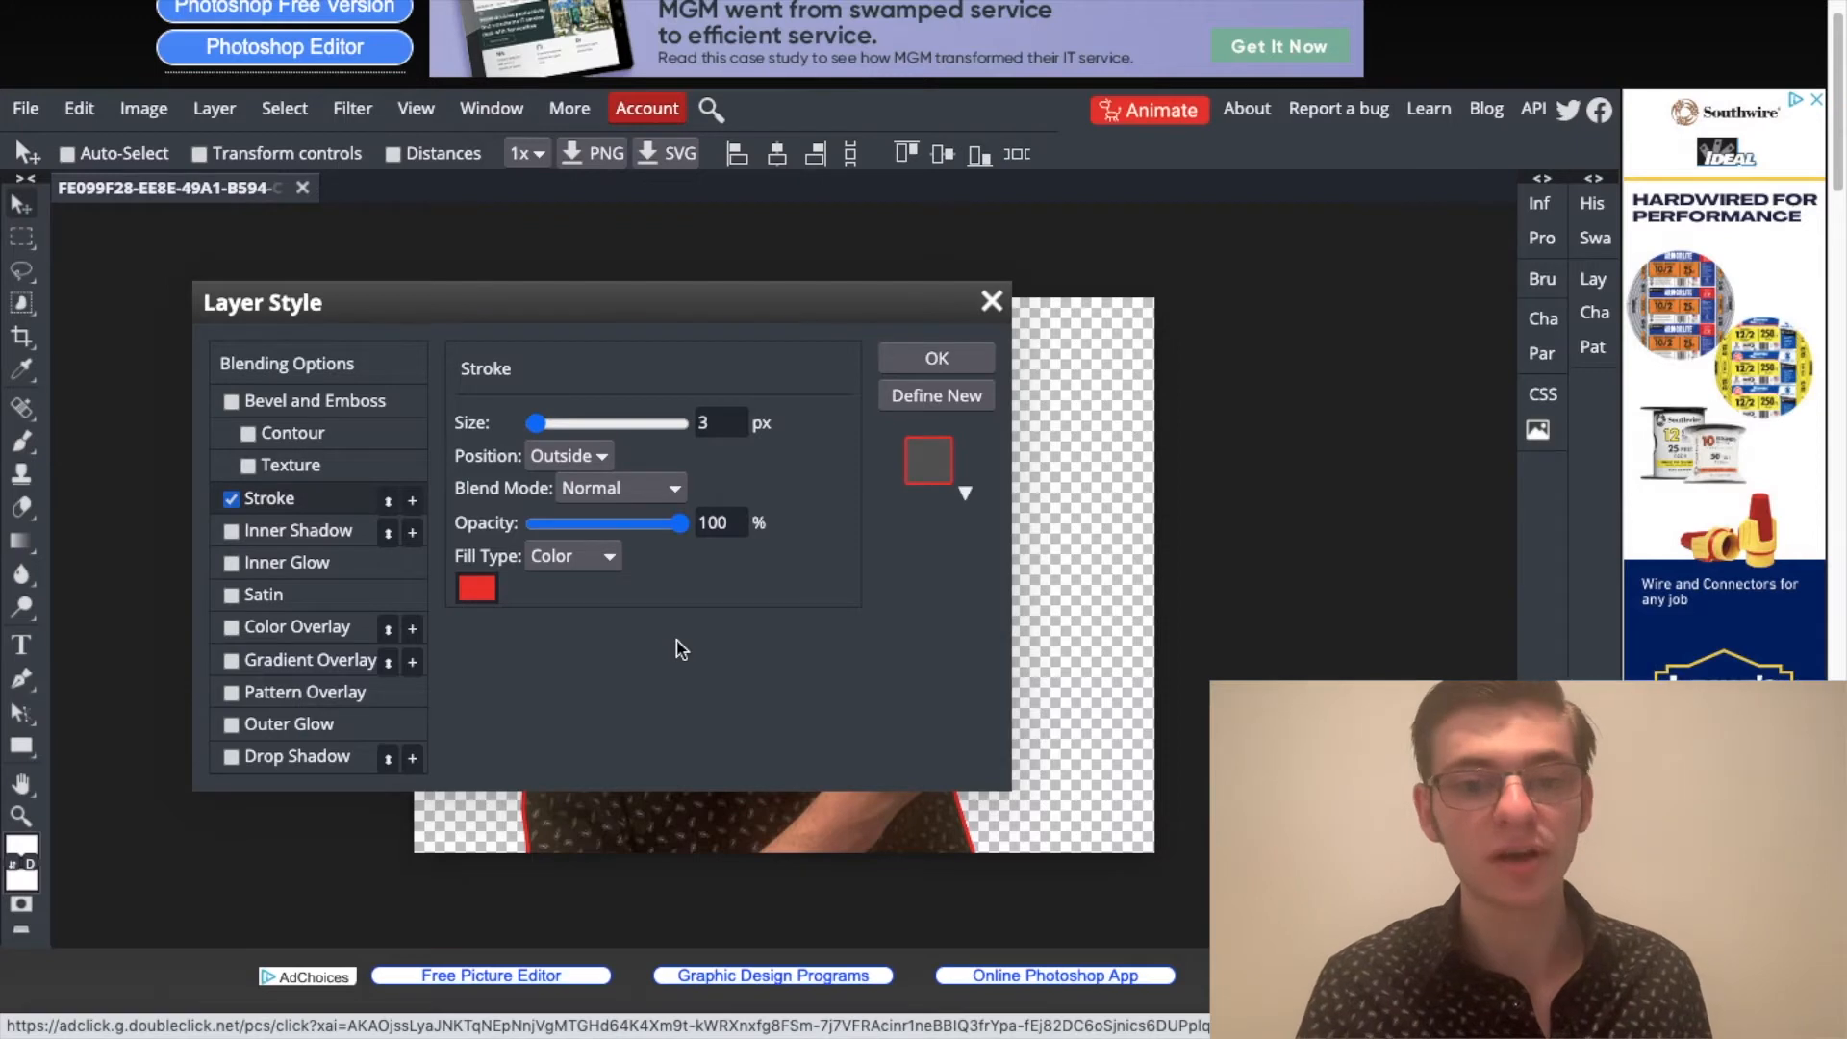
Step: Set the size of the cut-out's outside stroke to 8 px
double_click(710, 422)
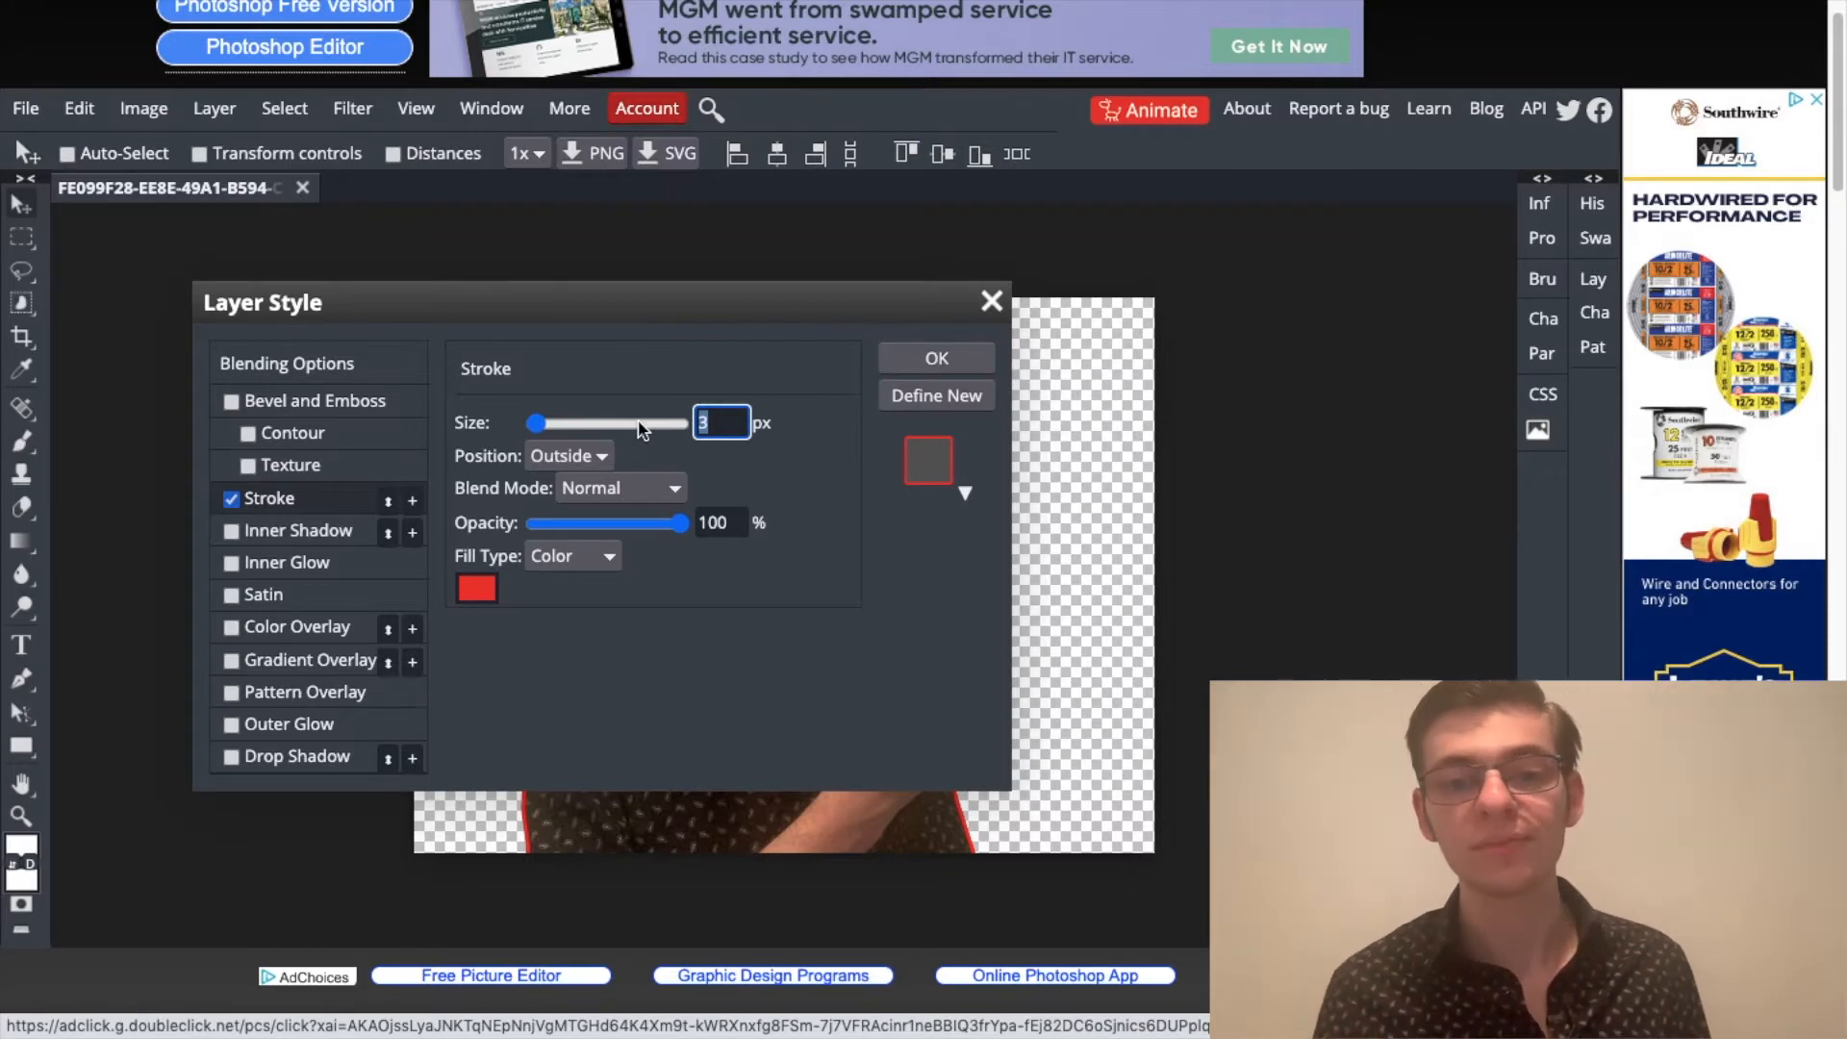
type("7")
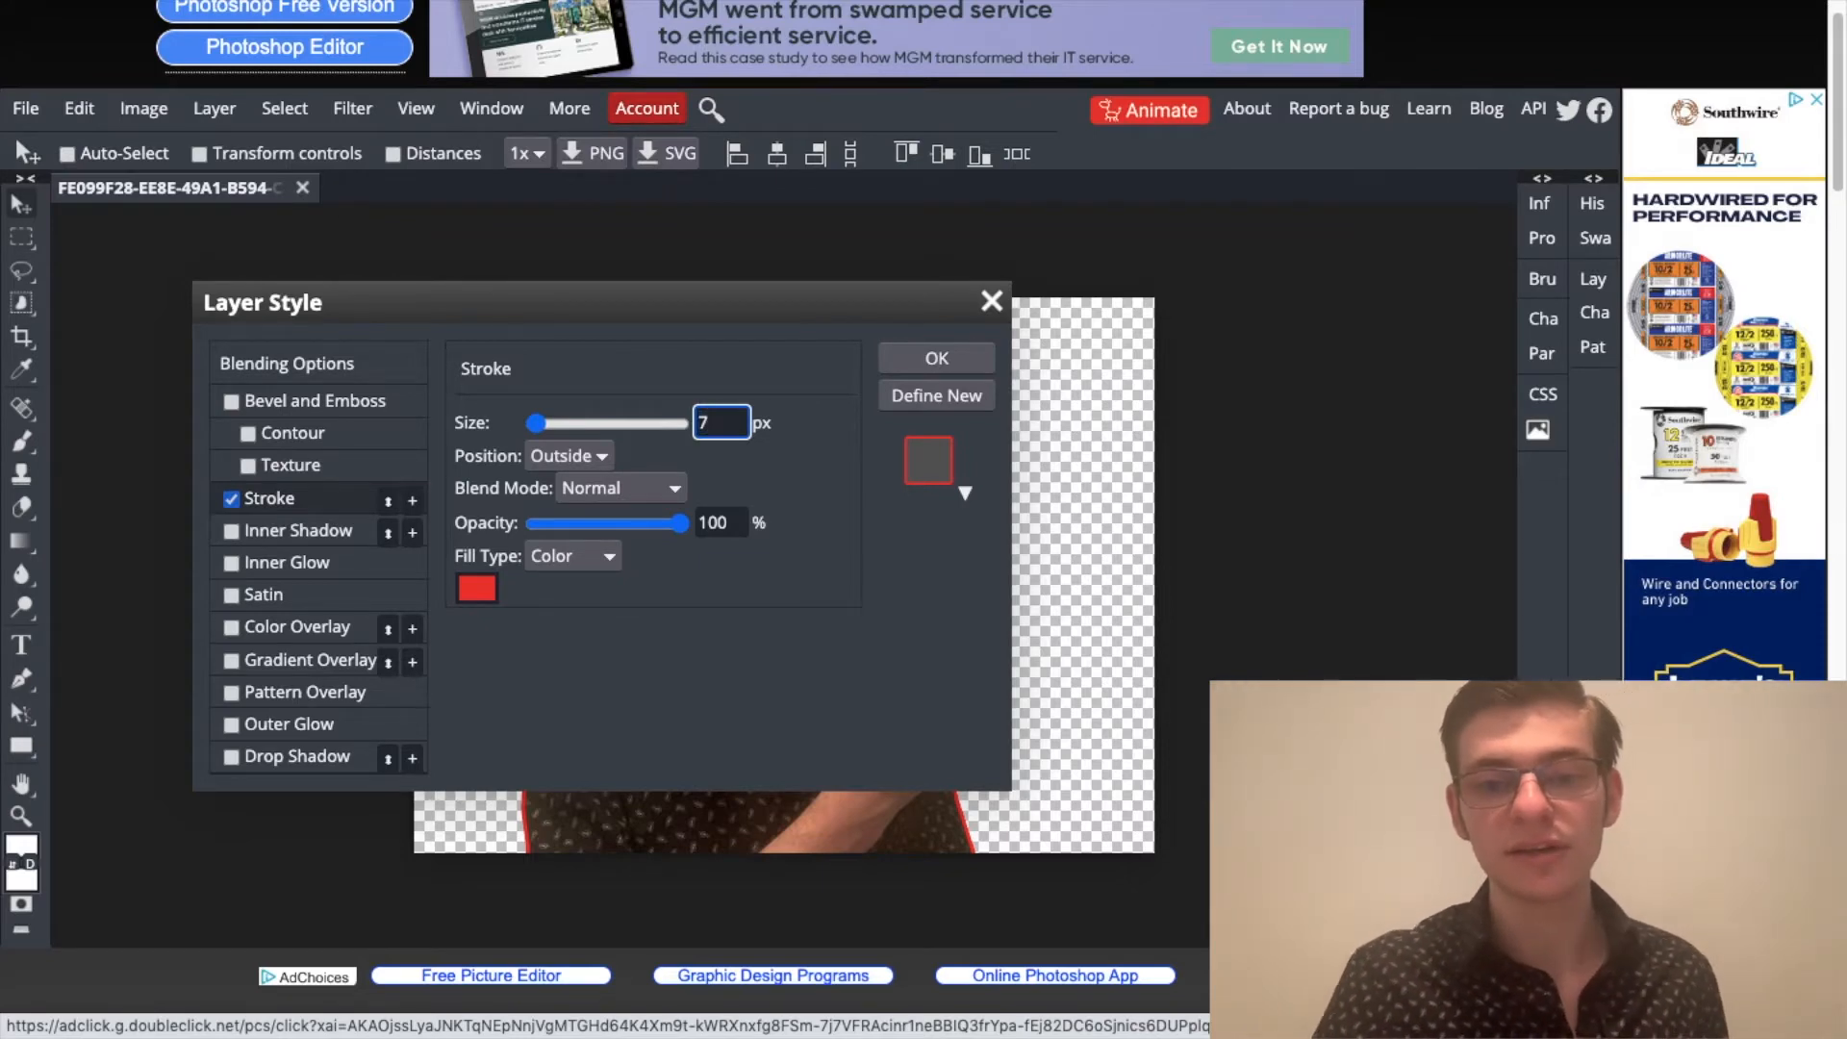
key("BackSpace")
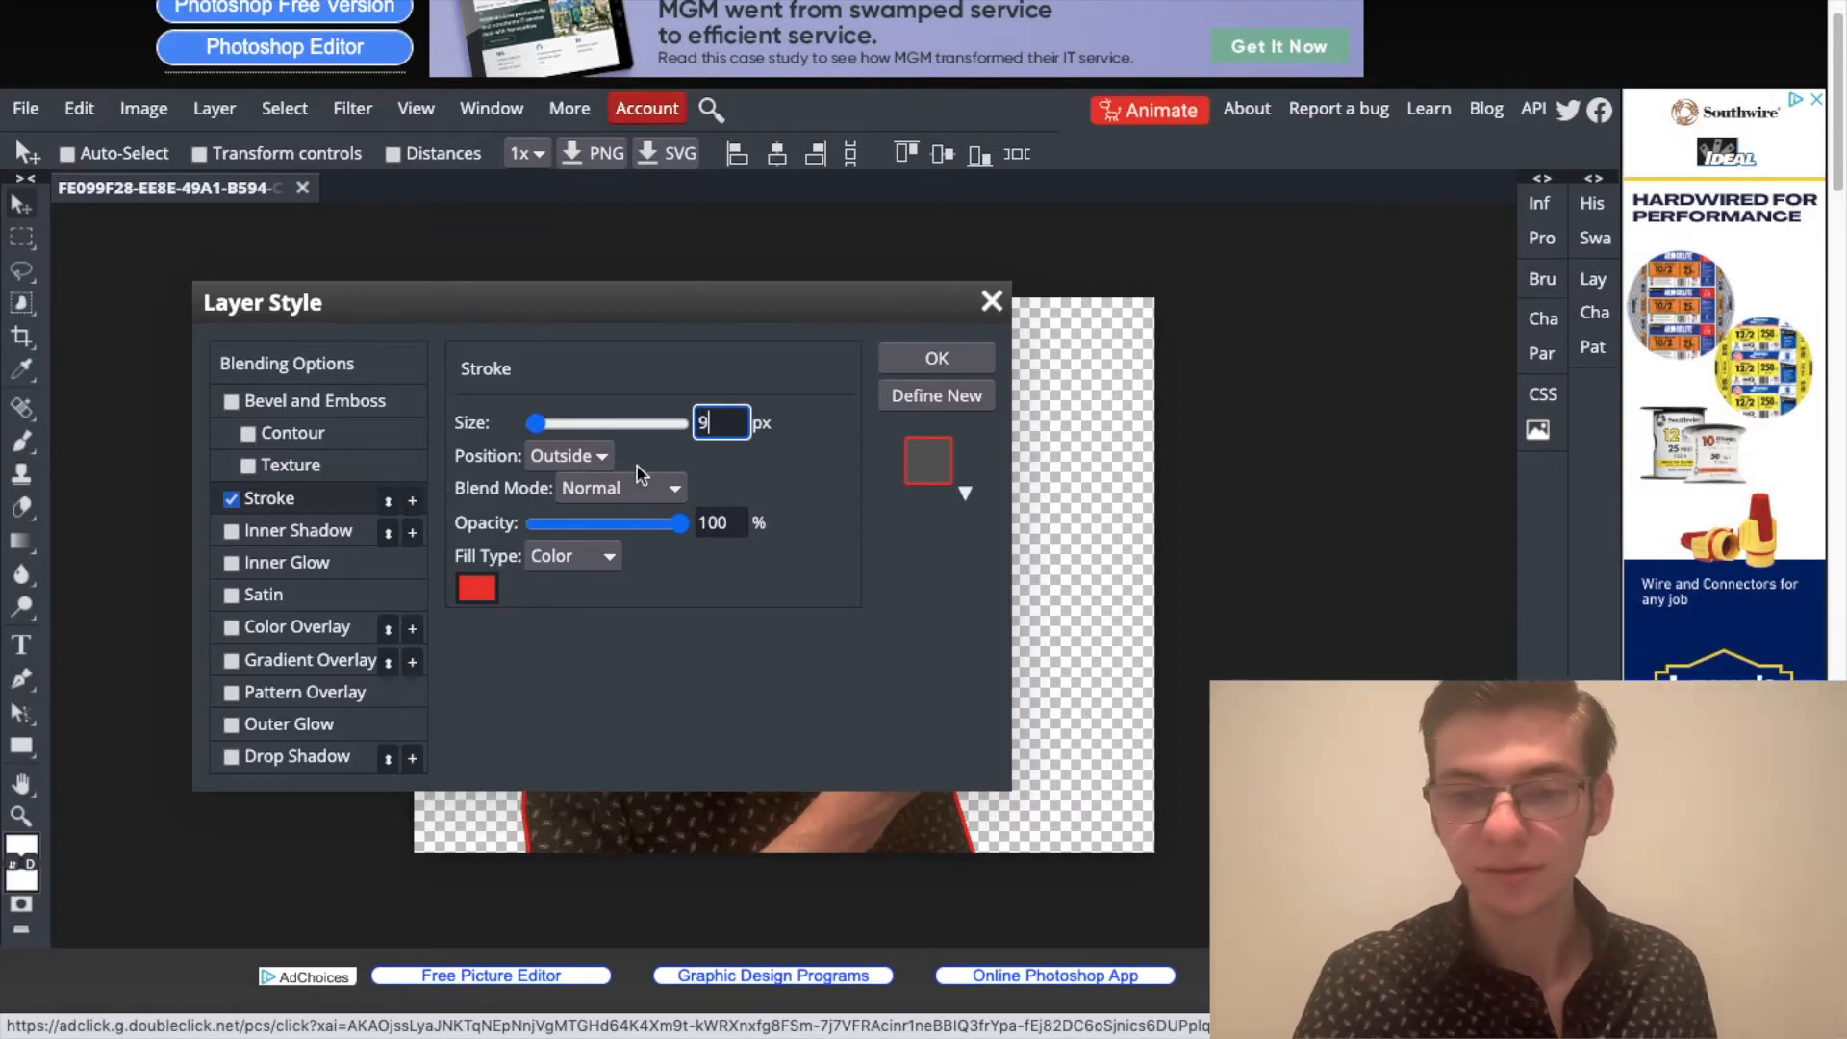
key("BackSpace")
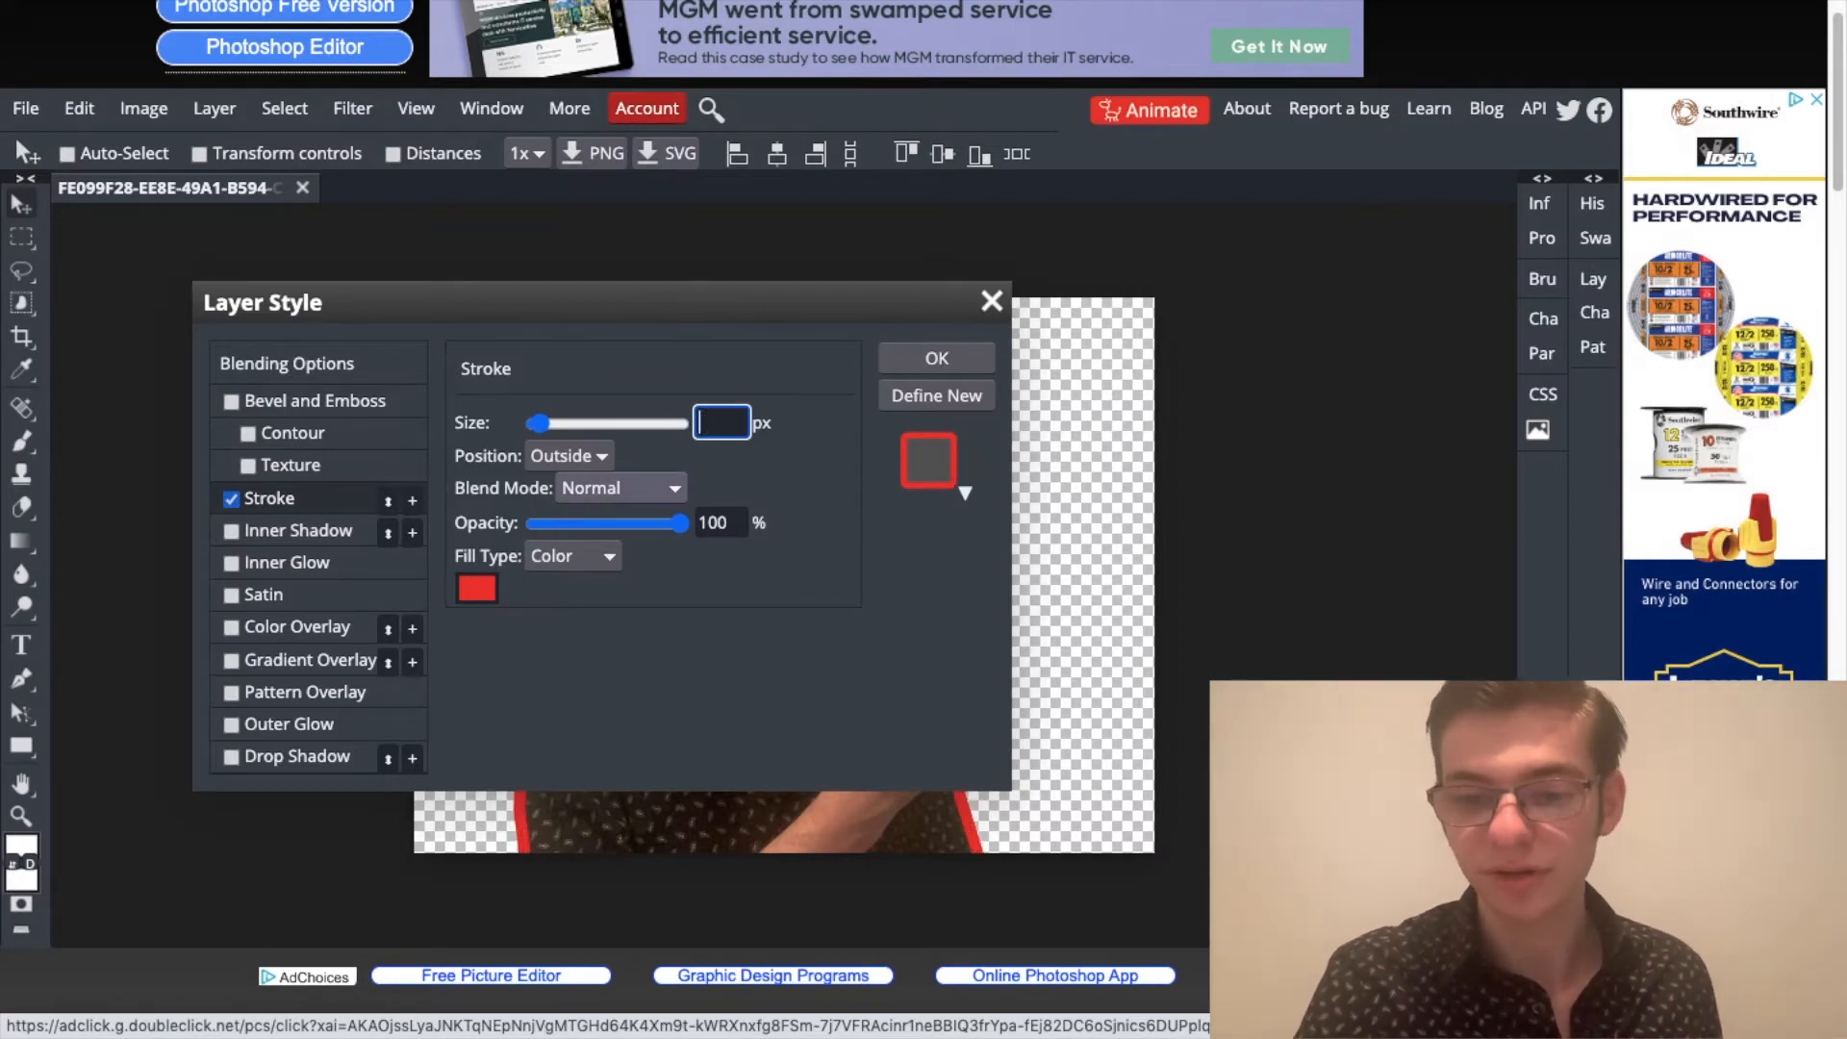
Step: Apply the layer style with a bright green stroke colour, and shift the outlined portrait slightly to the right on the canvas
left_click(477, 588)
left_click_drag(676, 693, 701, 569)
left_click(855, 837)
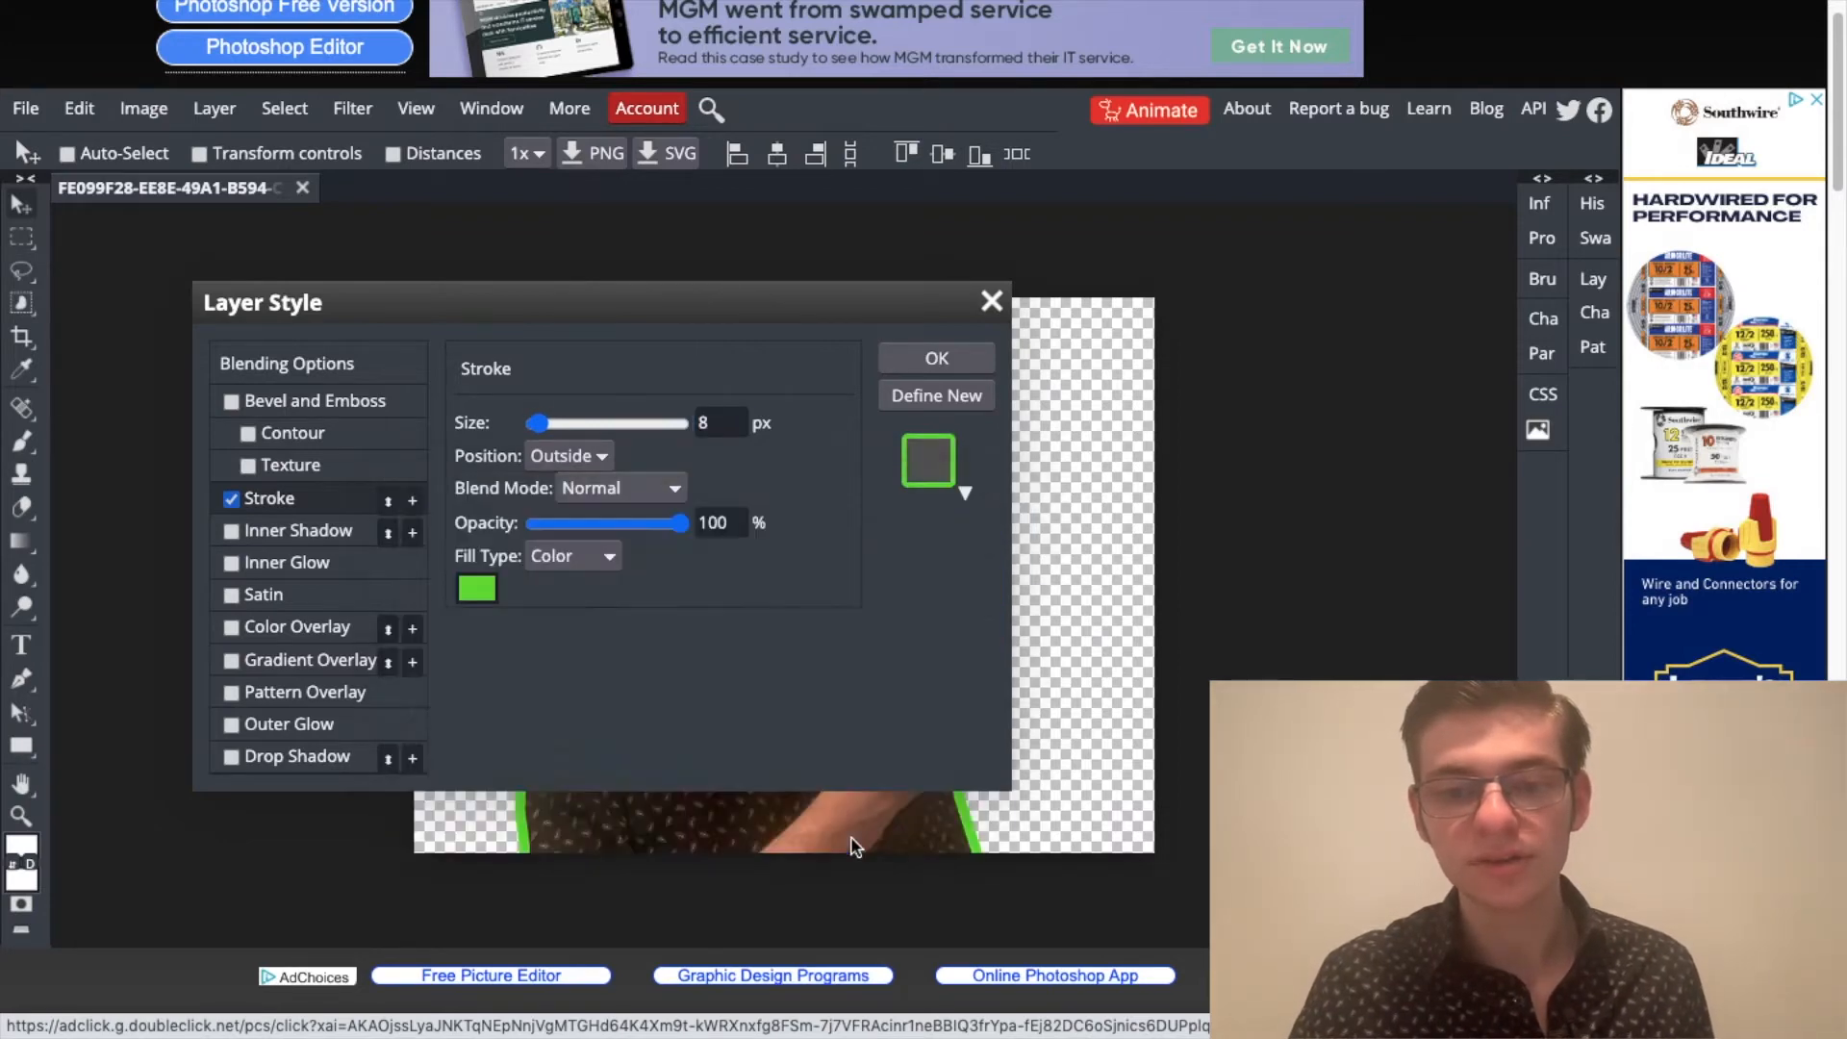
left_click(937, 358)
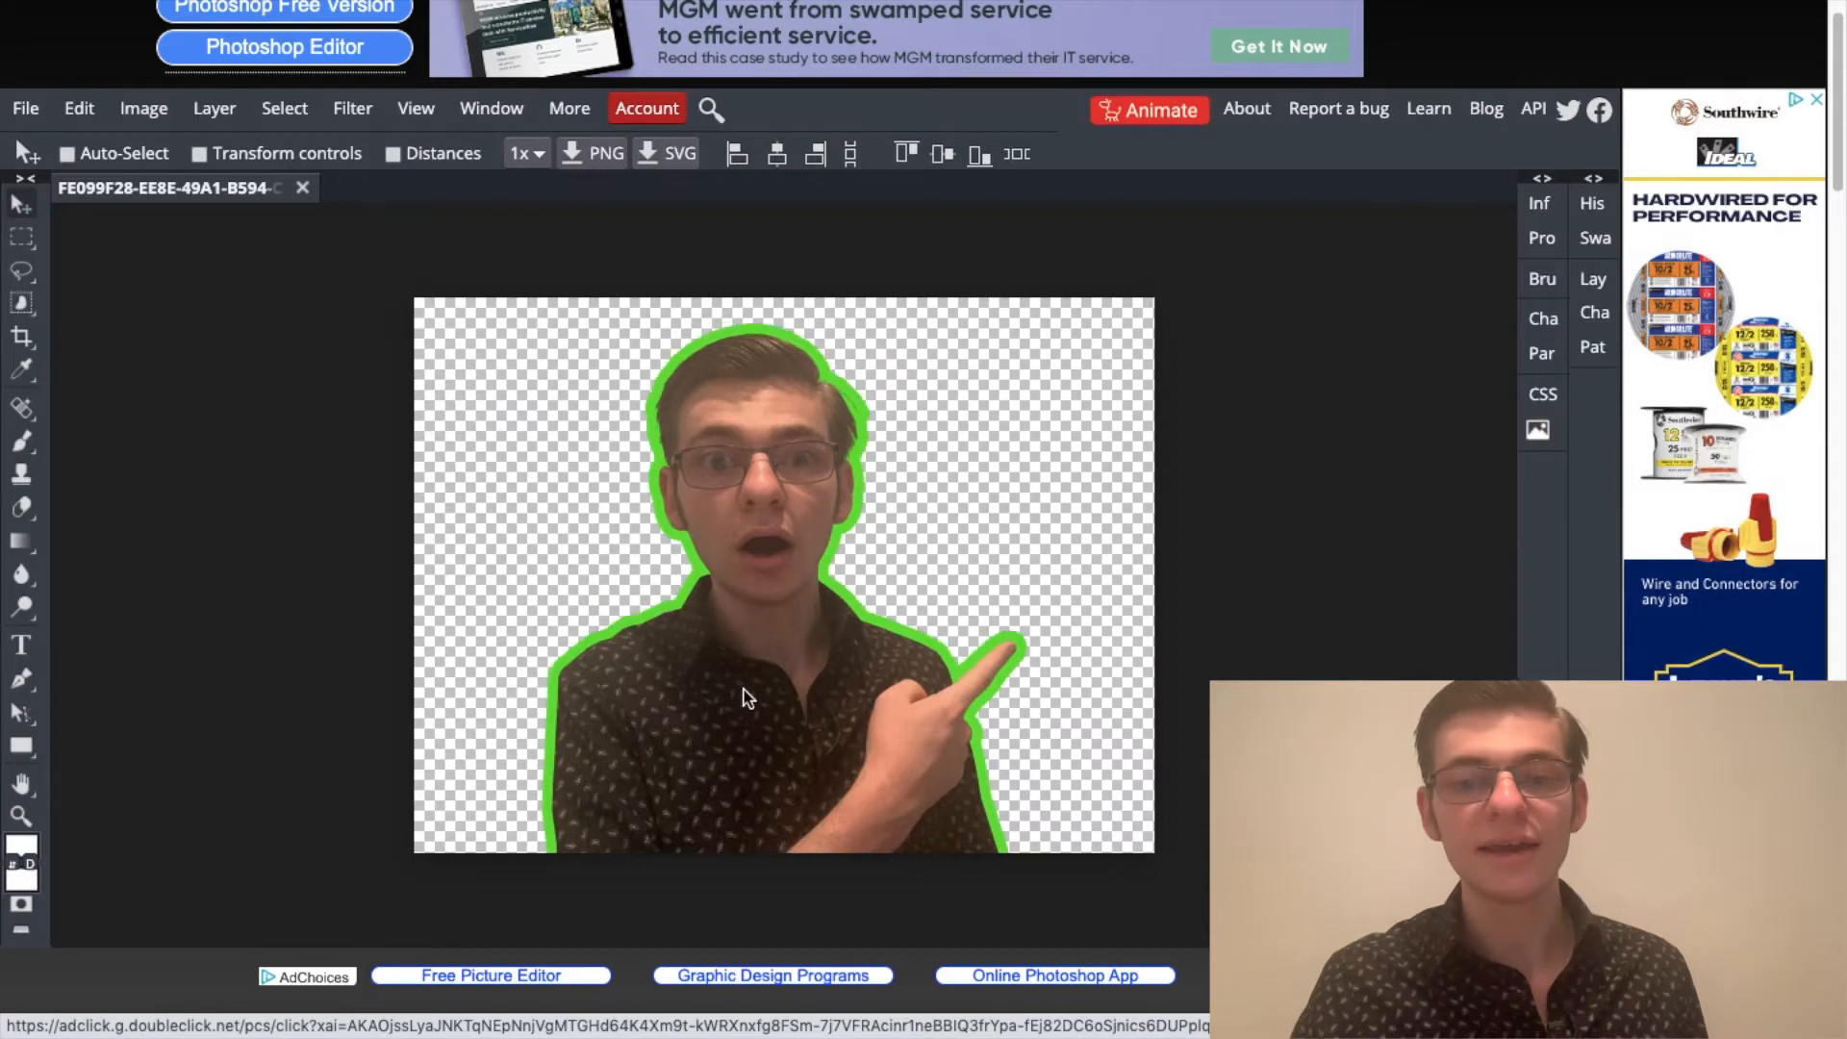
mouse_move(739, 741)
left_mouse_down()
mouse_move(776, 747)
mouse_move(725, 731)
mouse_move(741, 747)
left_mouse_up()
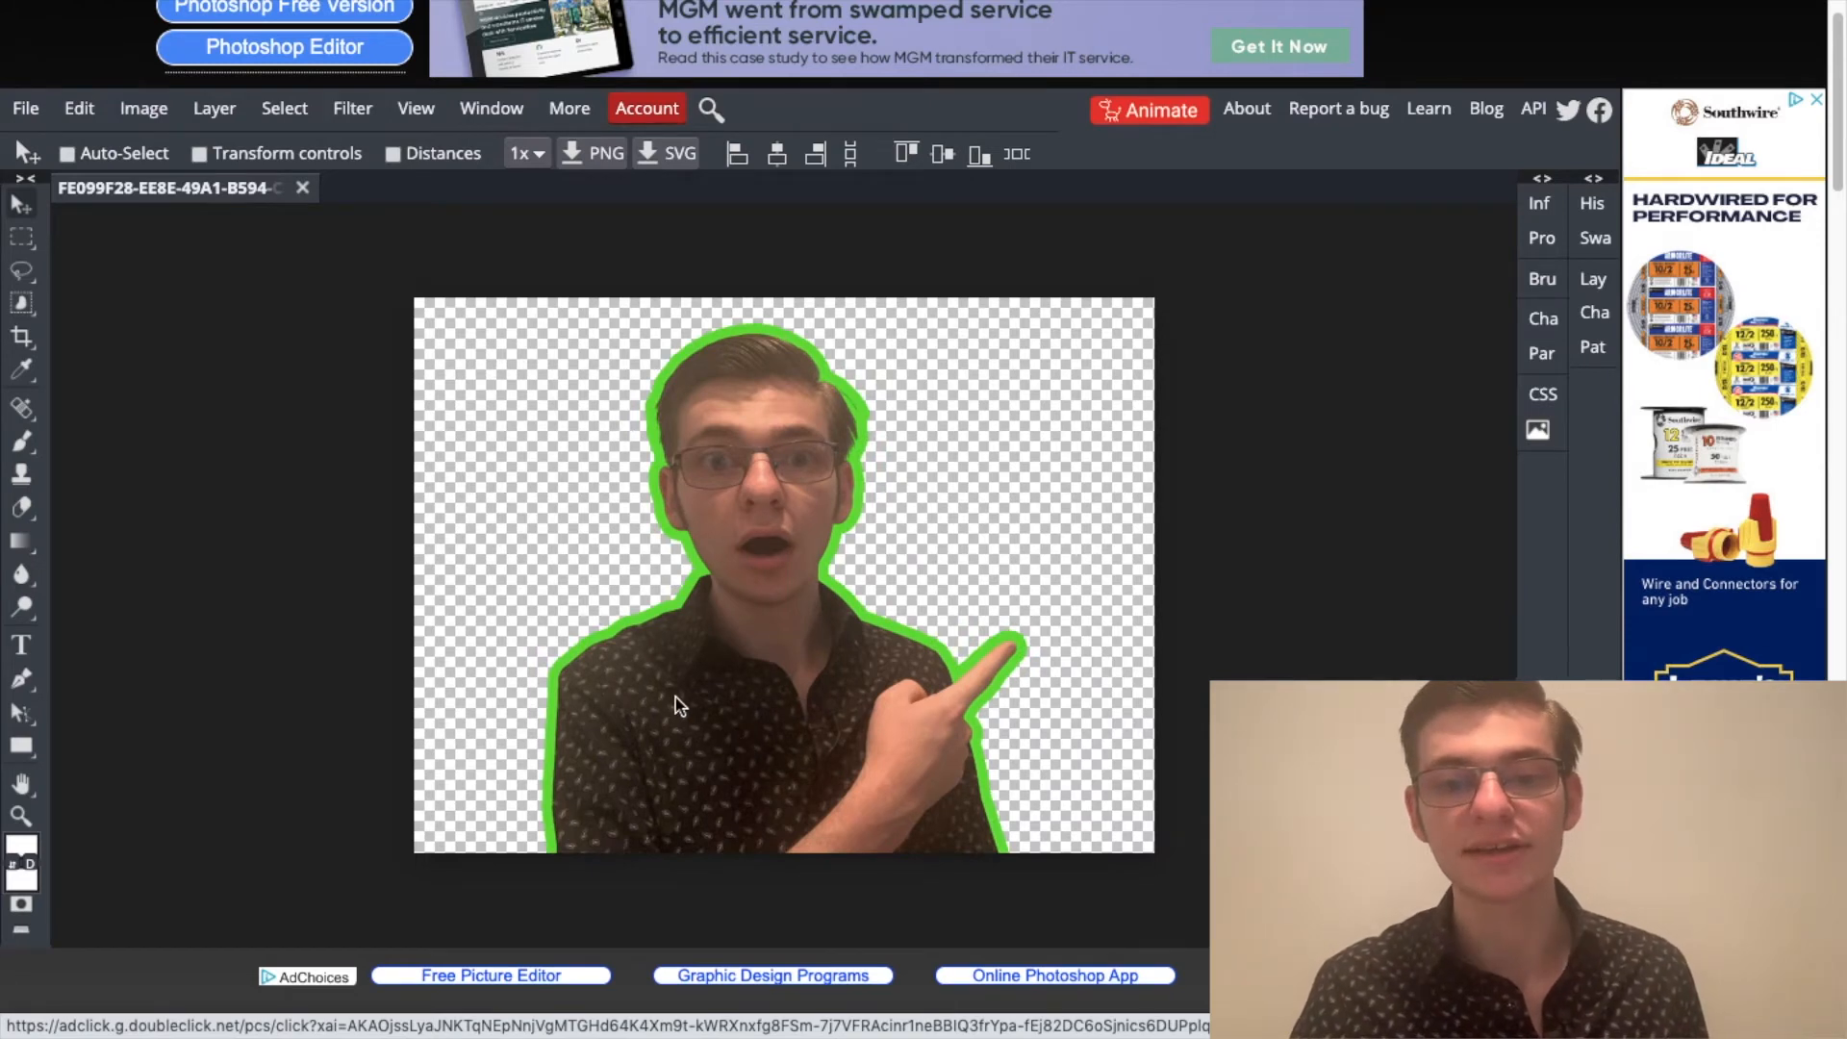
Step: Export the outlined portrait as a 577 × 433 px PNG at 100% quality
left_click(26, 114)
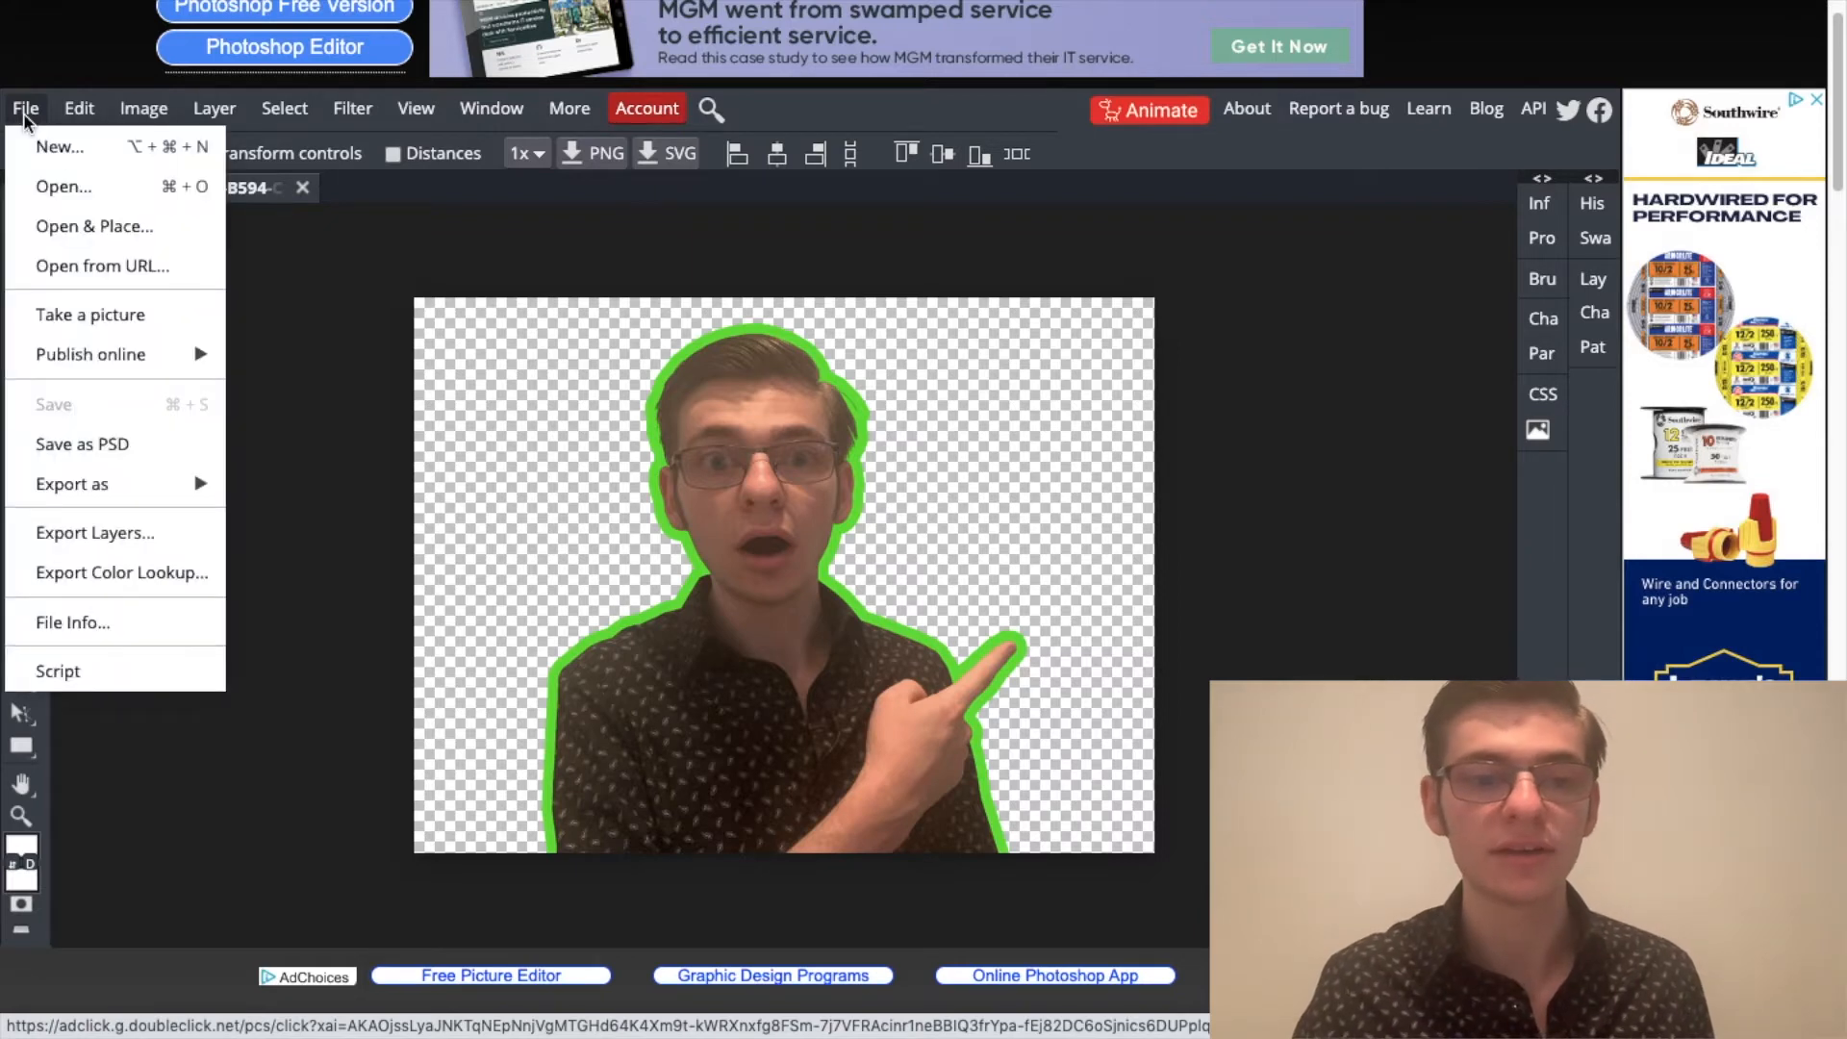
mouse_move(130, 481)
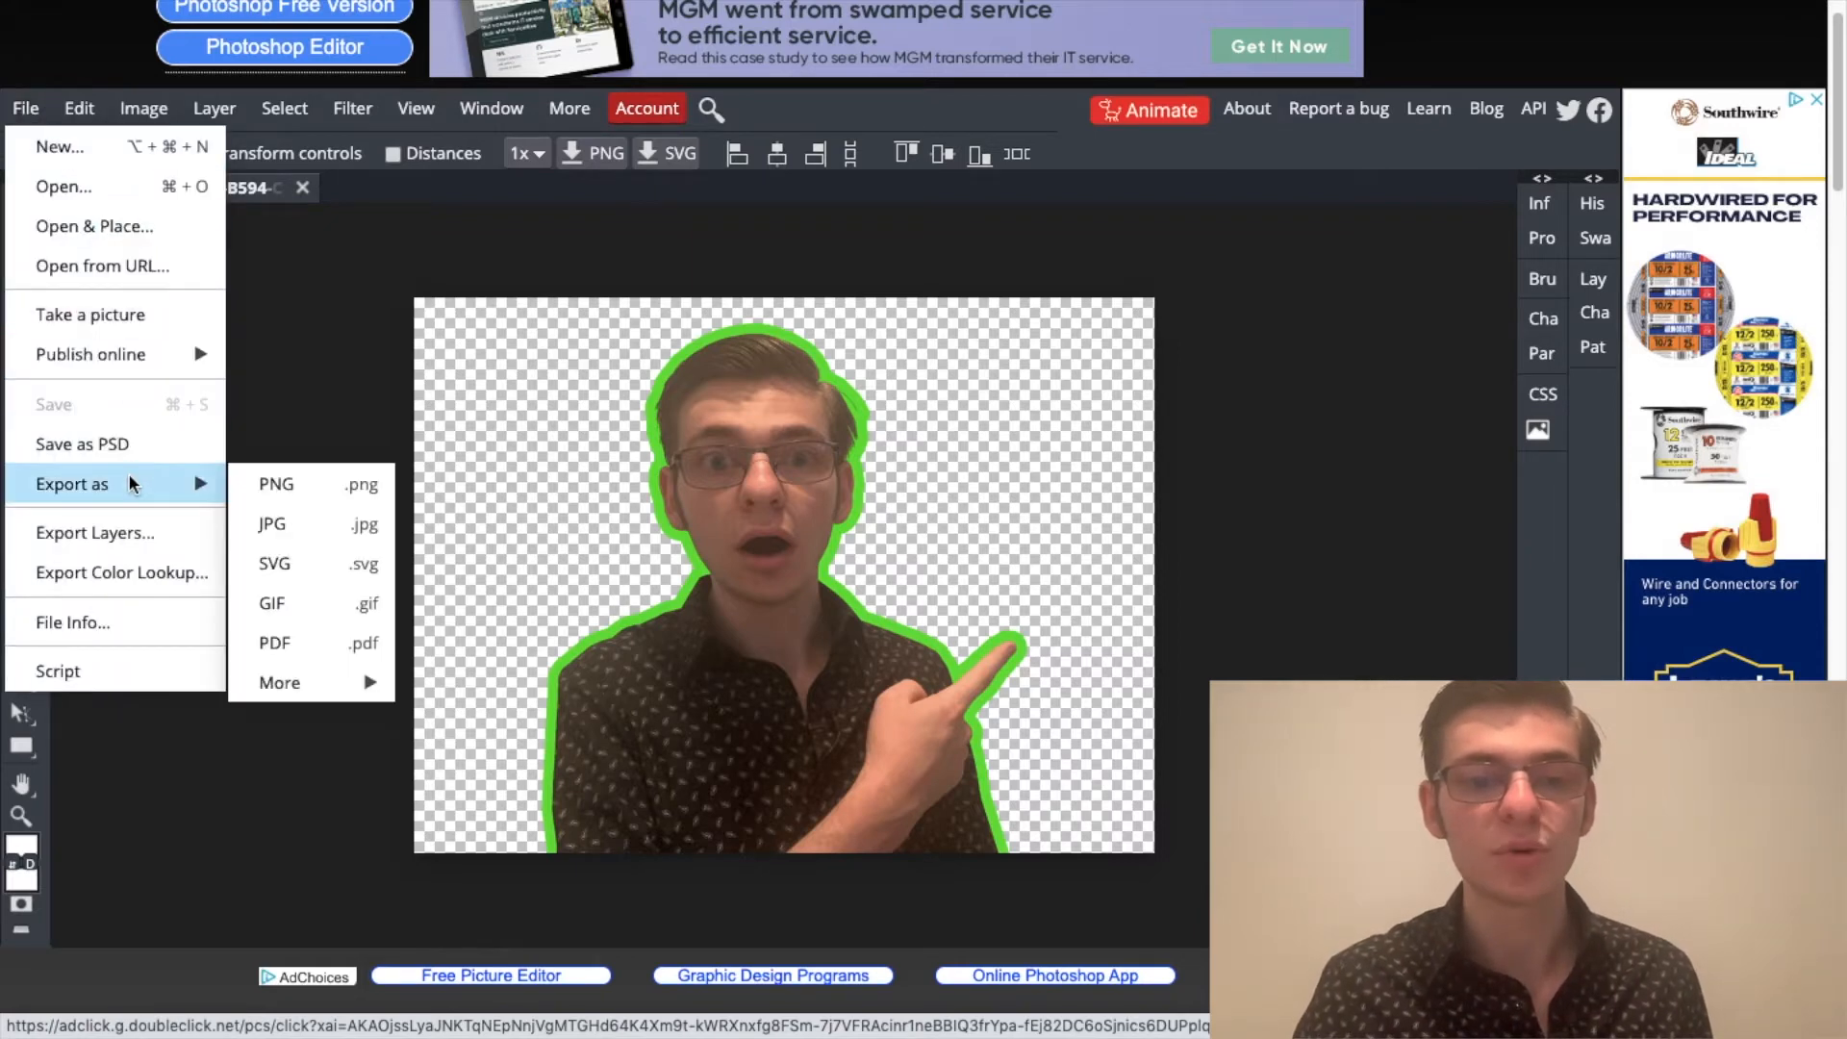
left_click(268, 484)
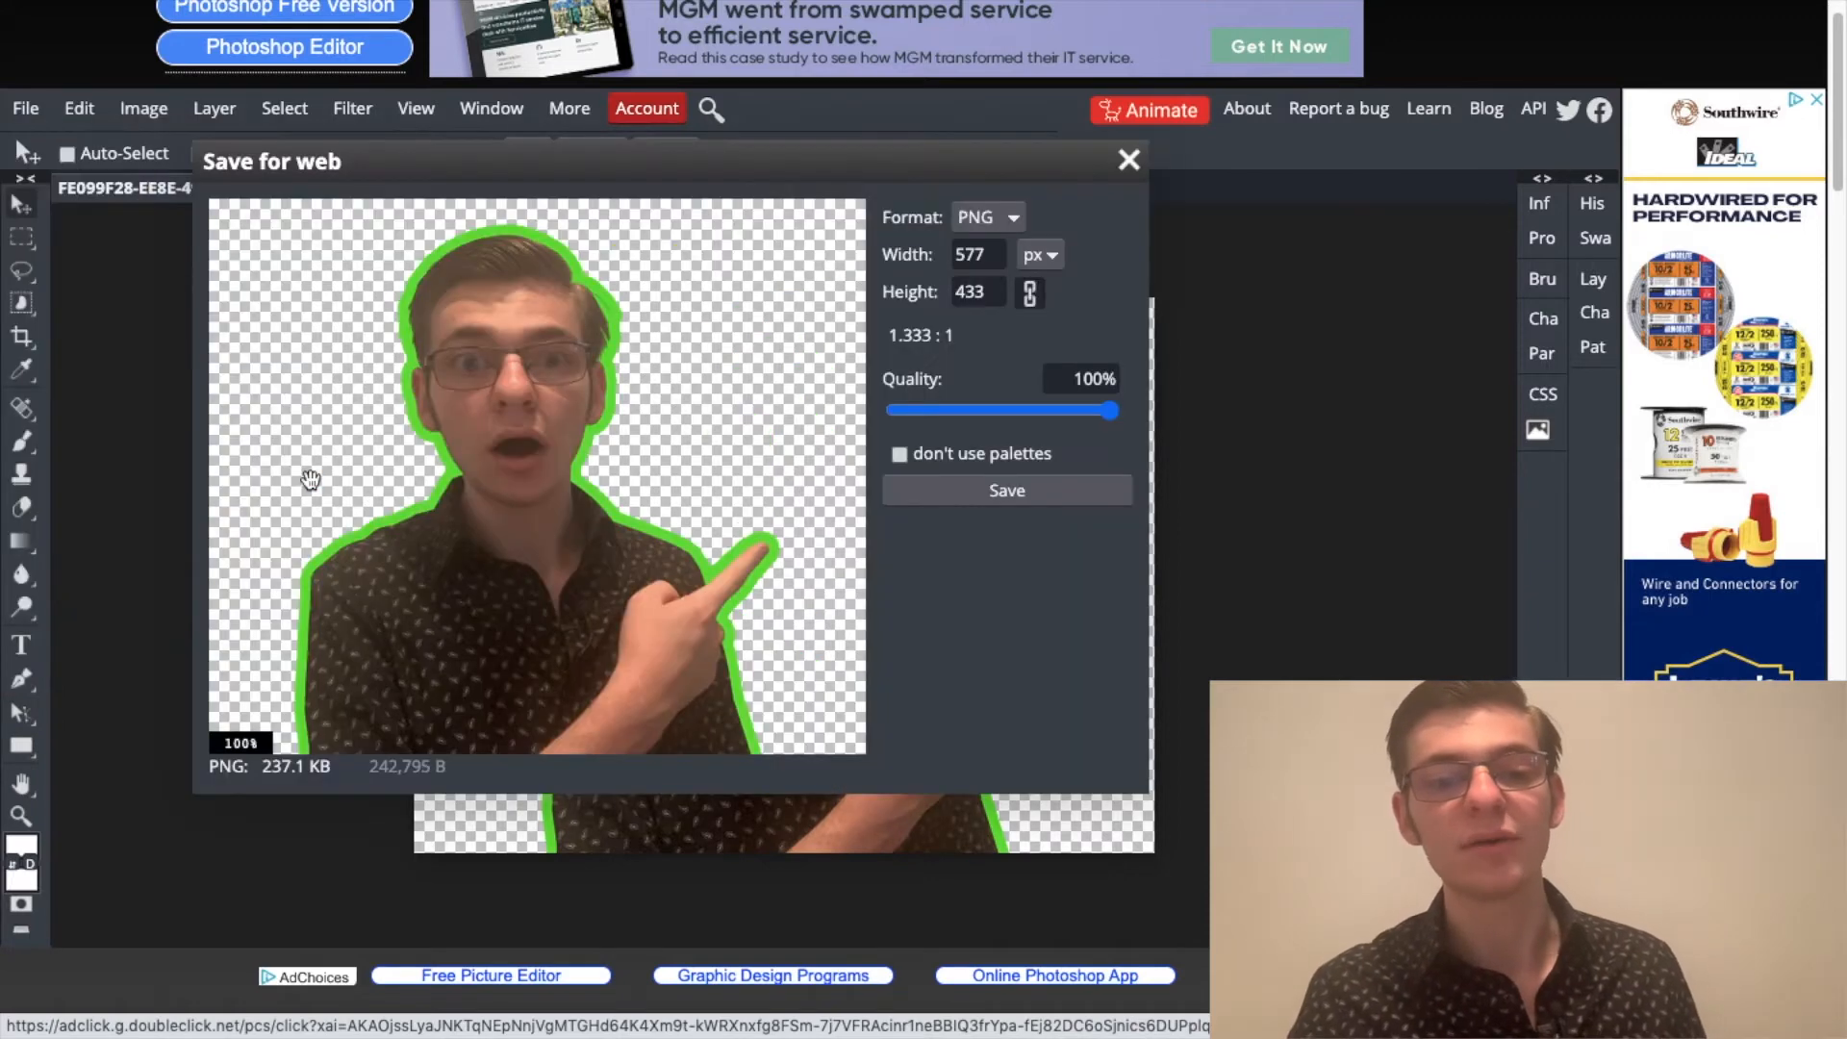
left_click(890, 500)
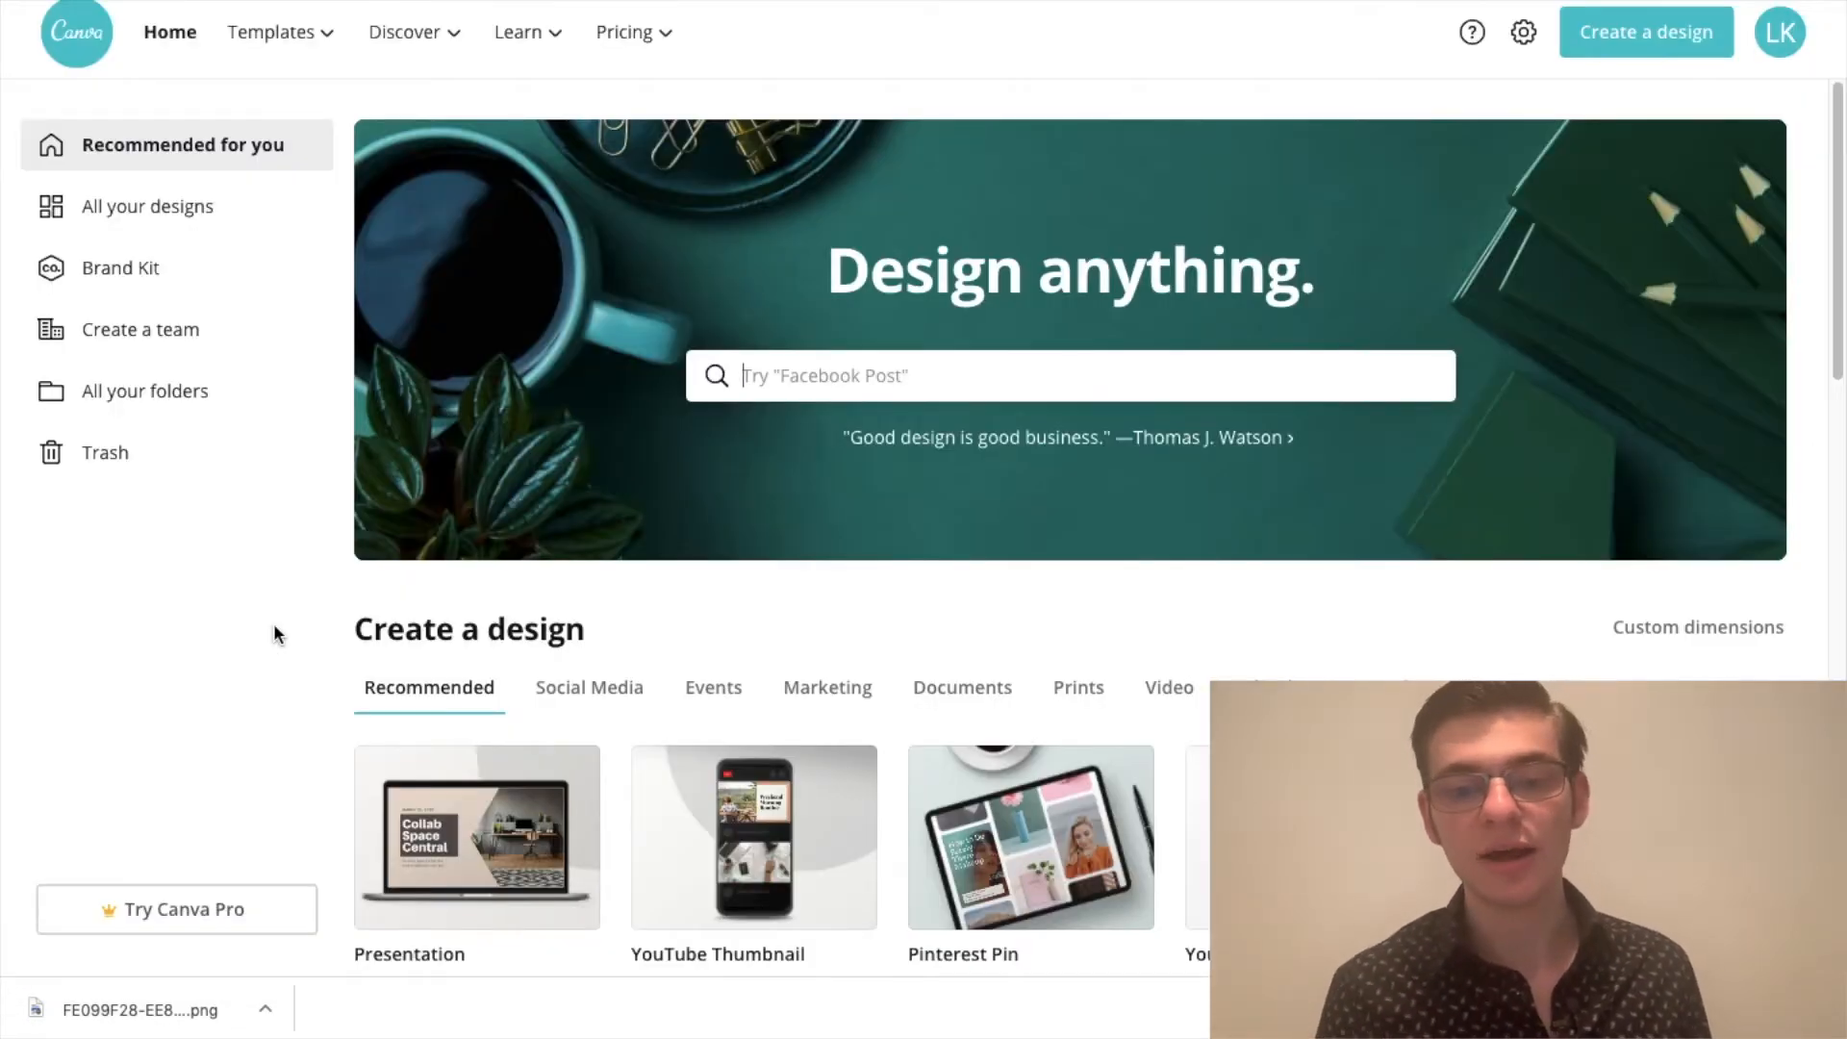
Step: Switch to Canva and create a blank YouTube Thumbnail design
scroll(470, 709, "down", 3)
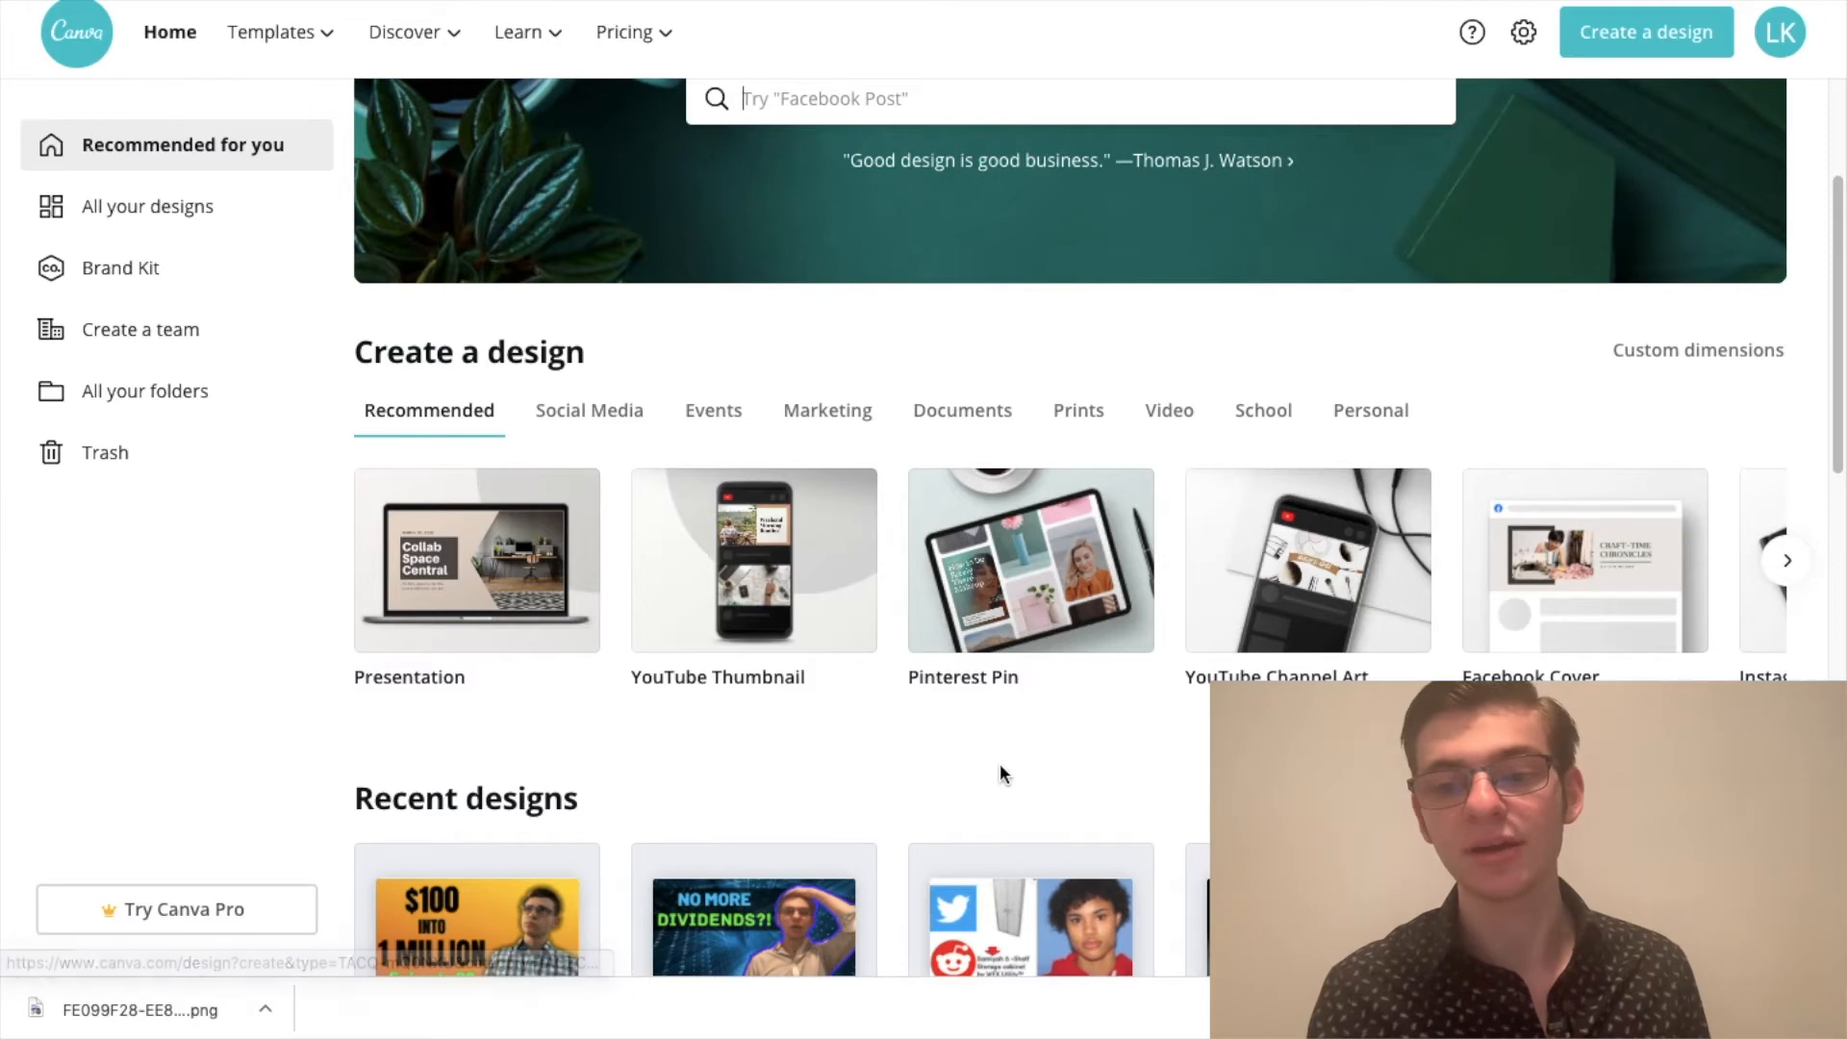
scroll(1000, 764, "down", 1)
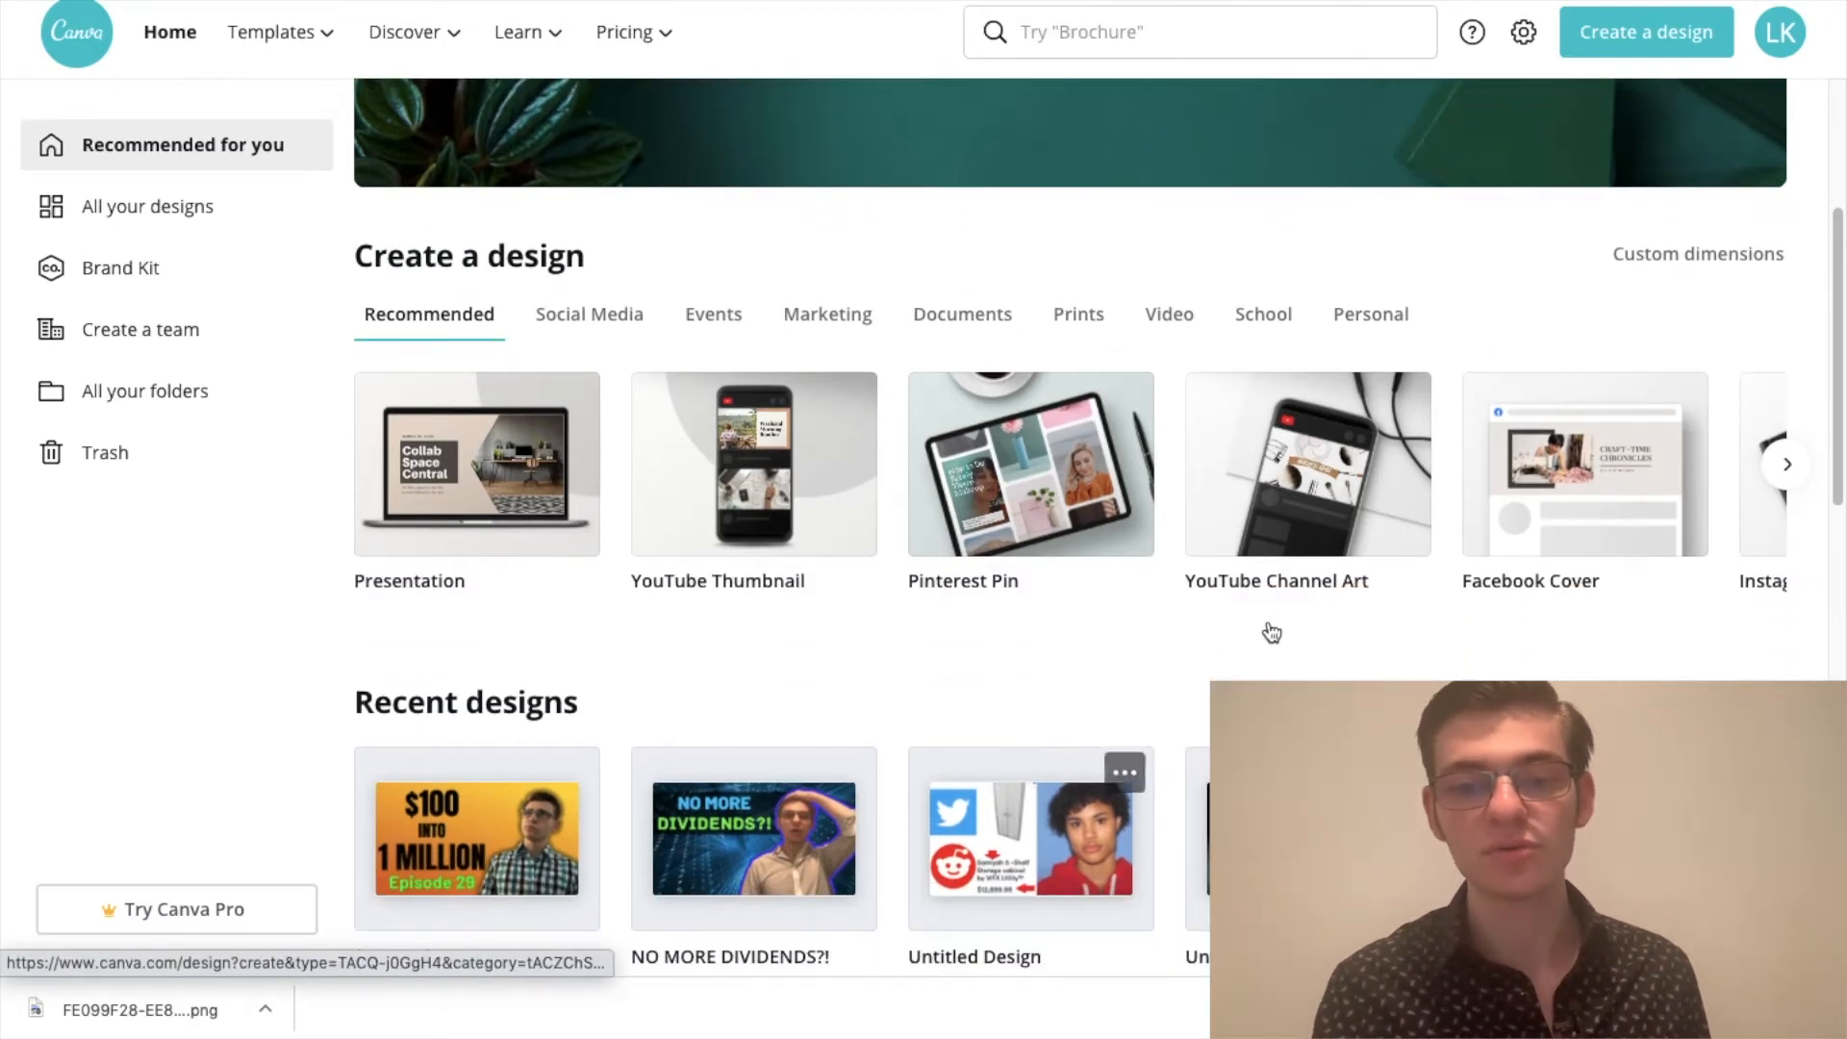
scroll(1227, 650, "up", 1)
scroll(1229, 650, "down", 1)
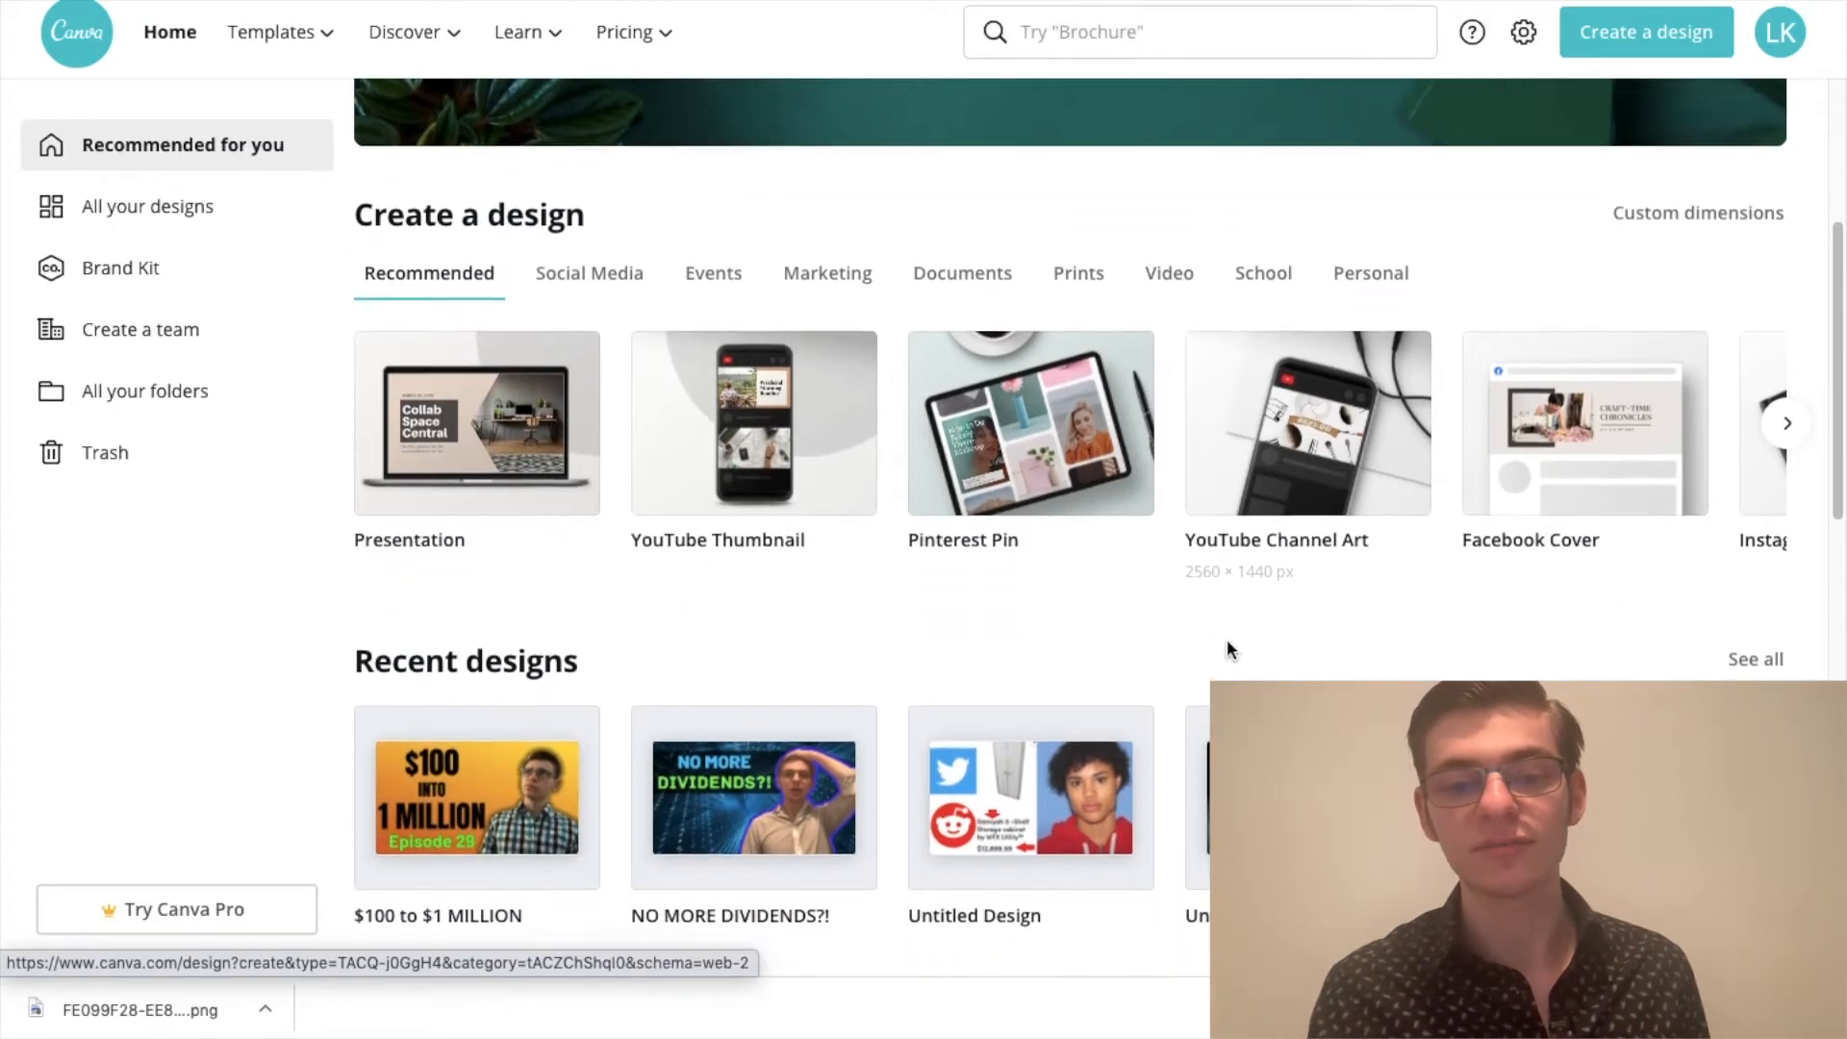
scroll(943, 652, "down", 1)
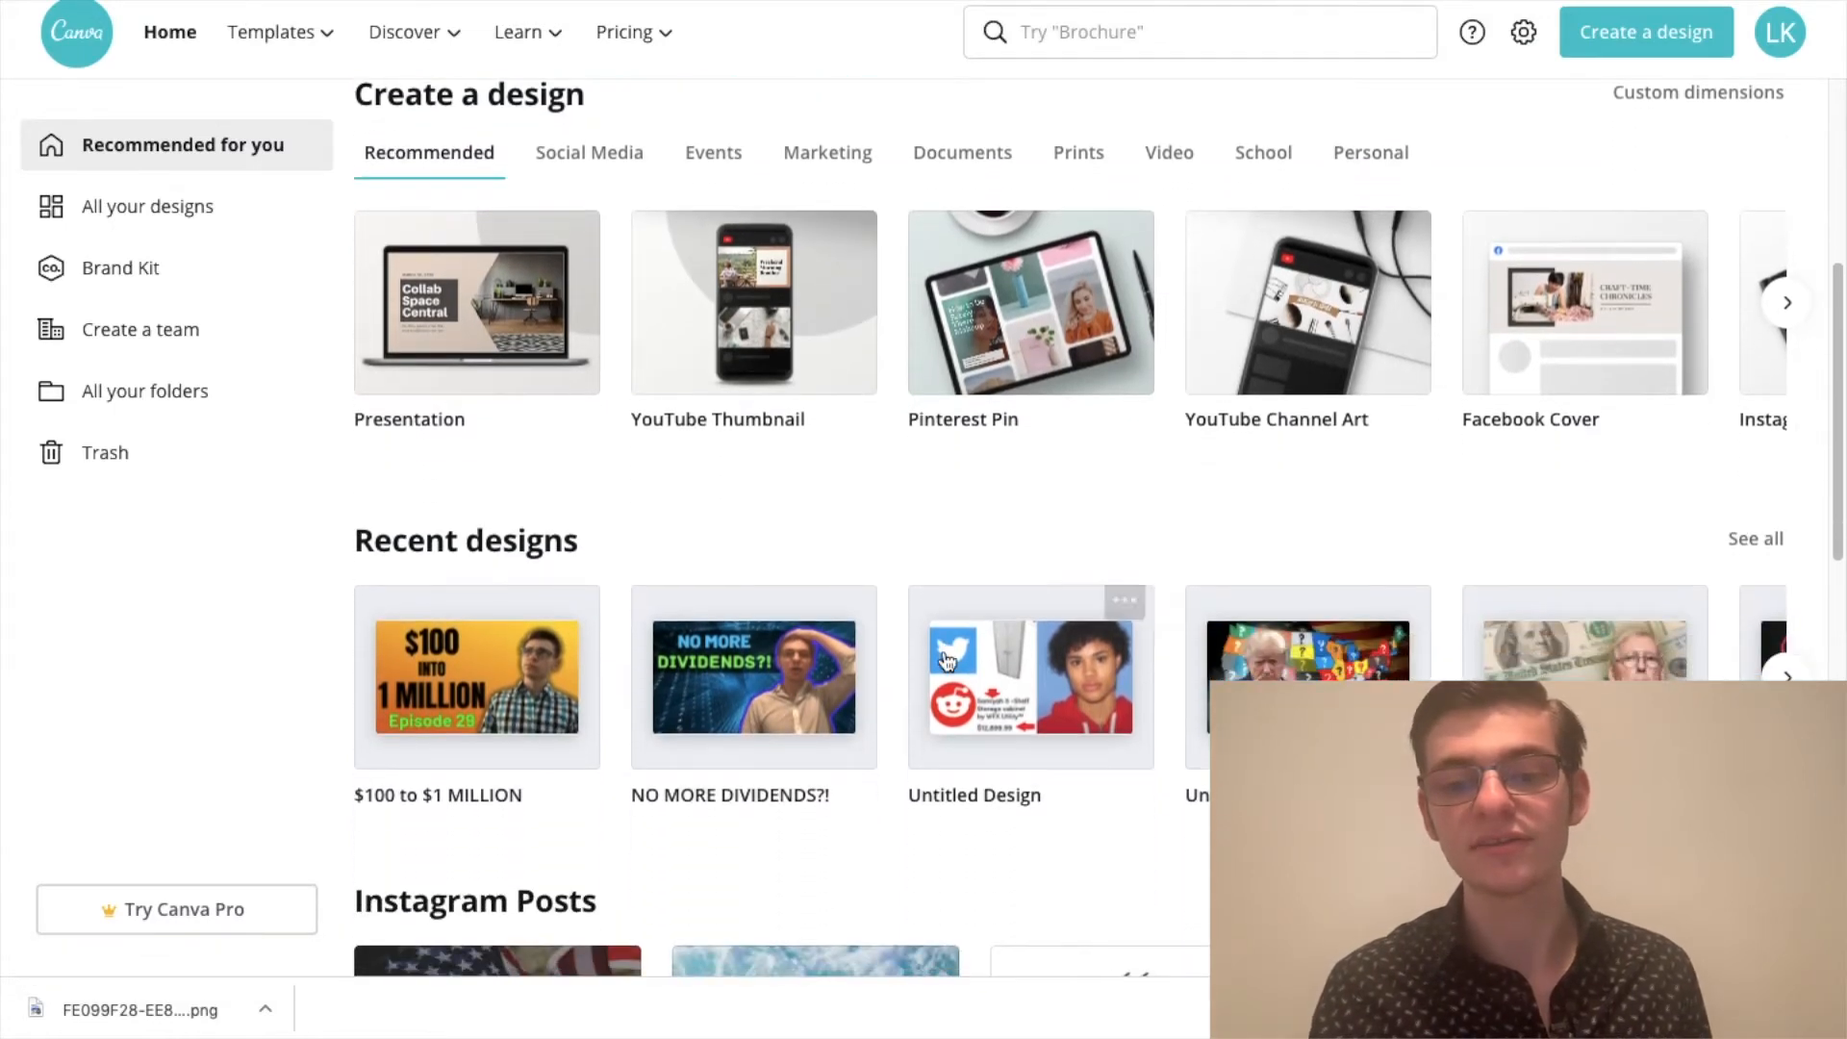
scroll(945, 659, "down", 2)
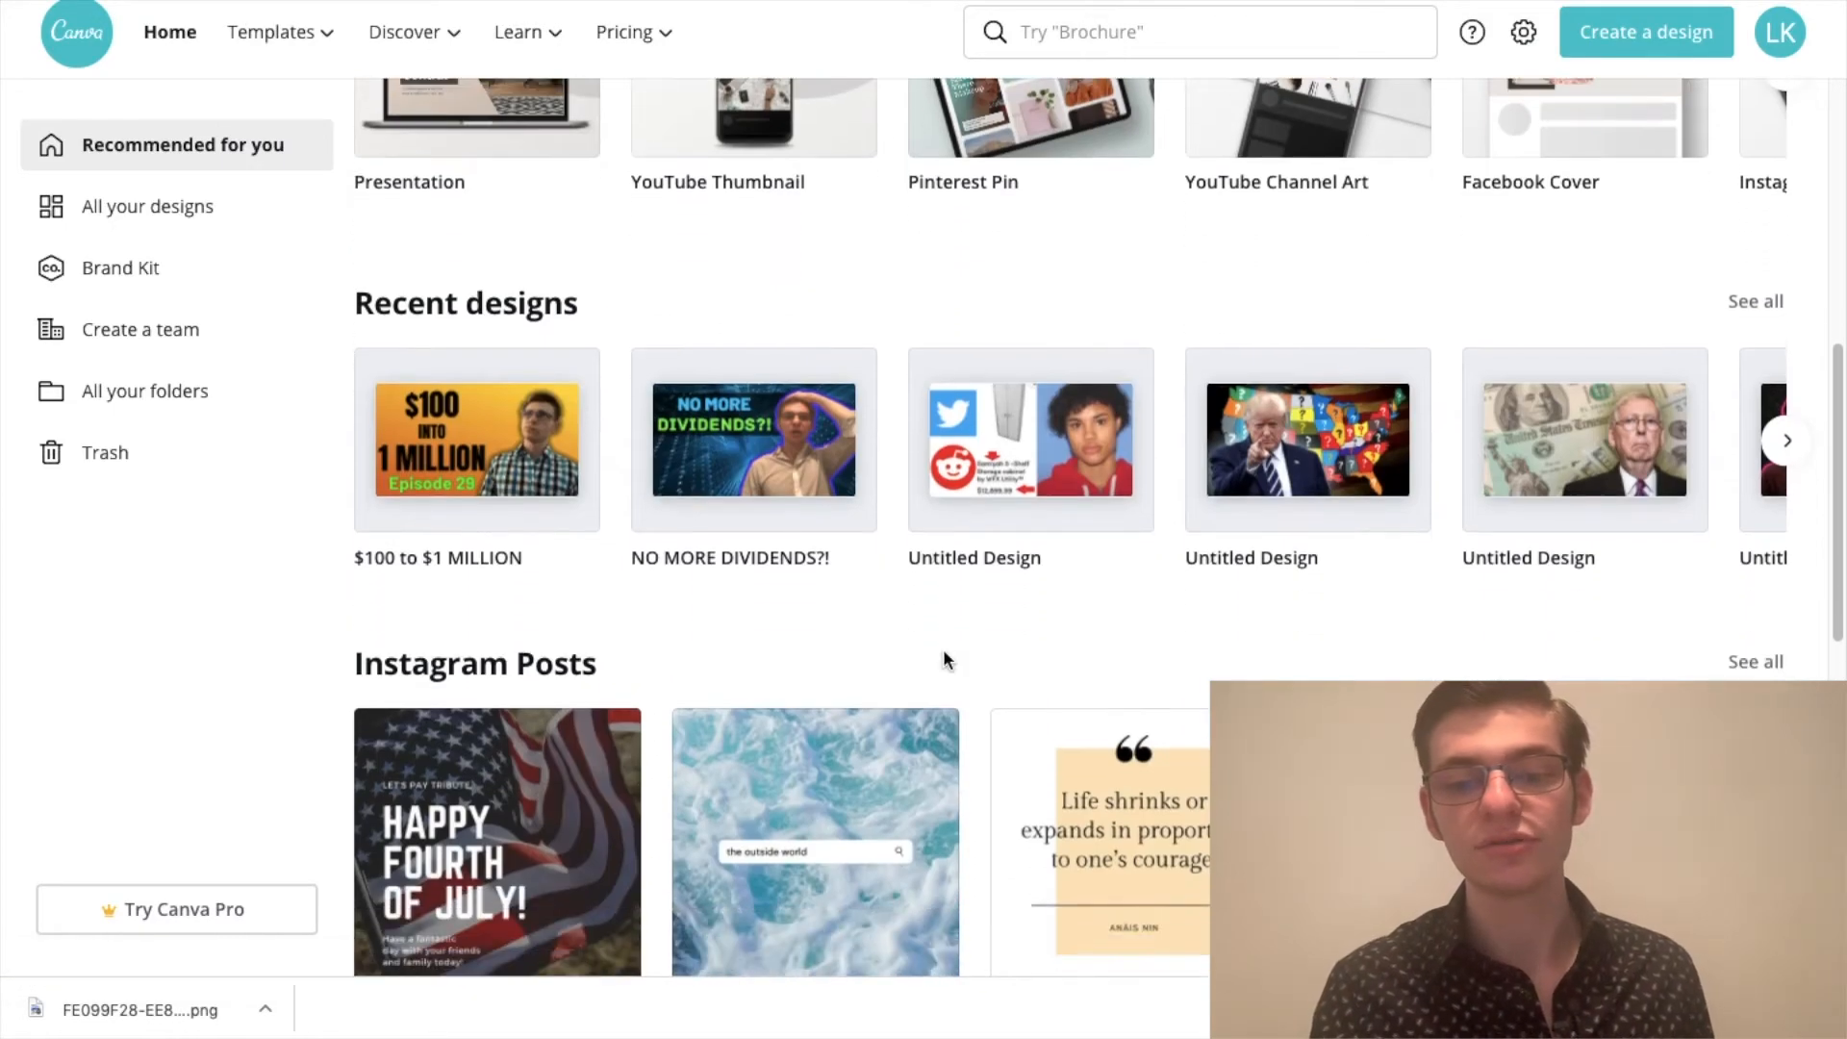
scroll(944, 660, "up", 4)
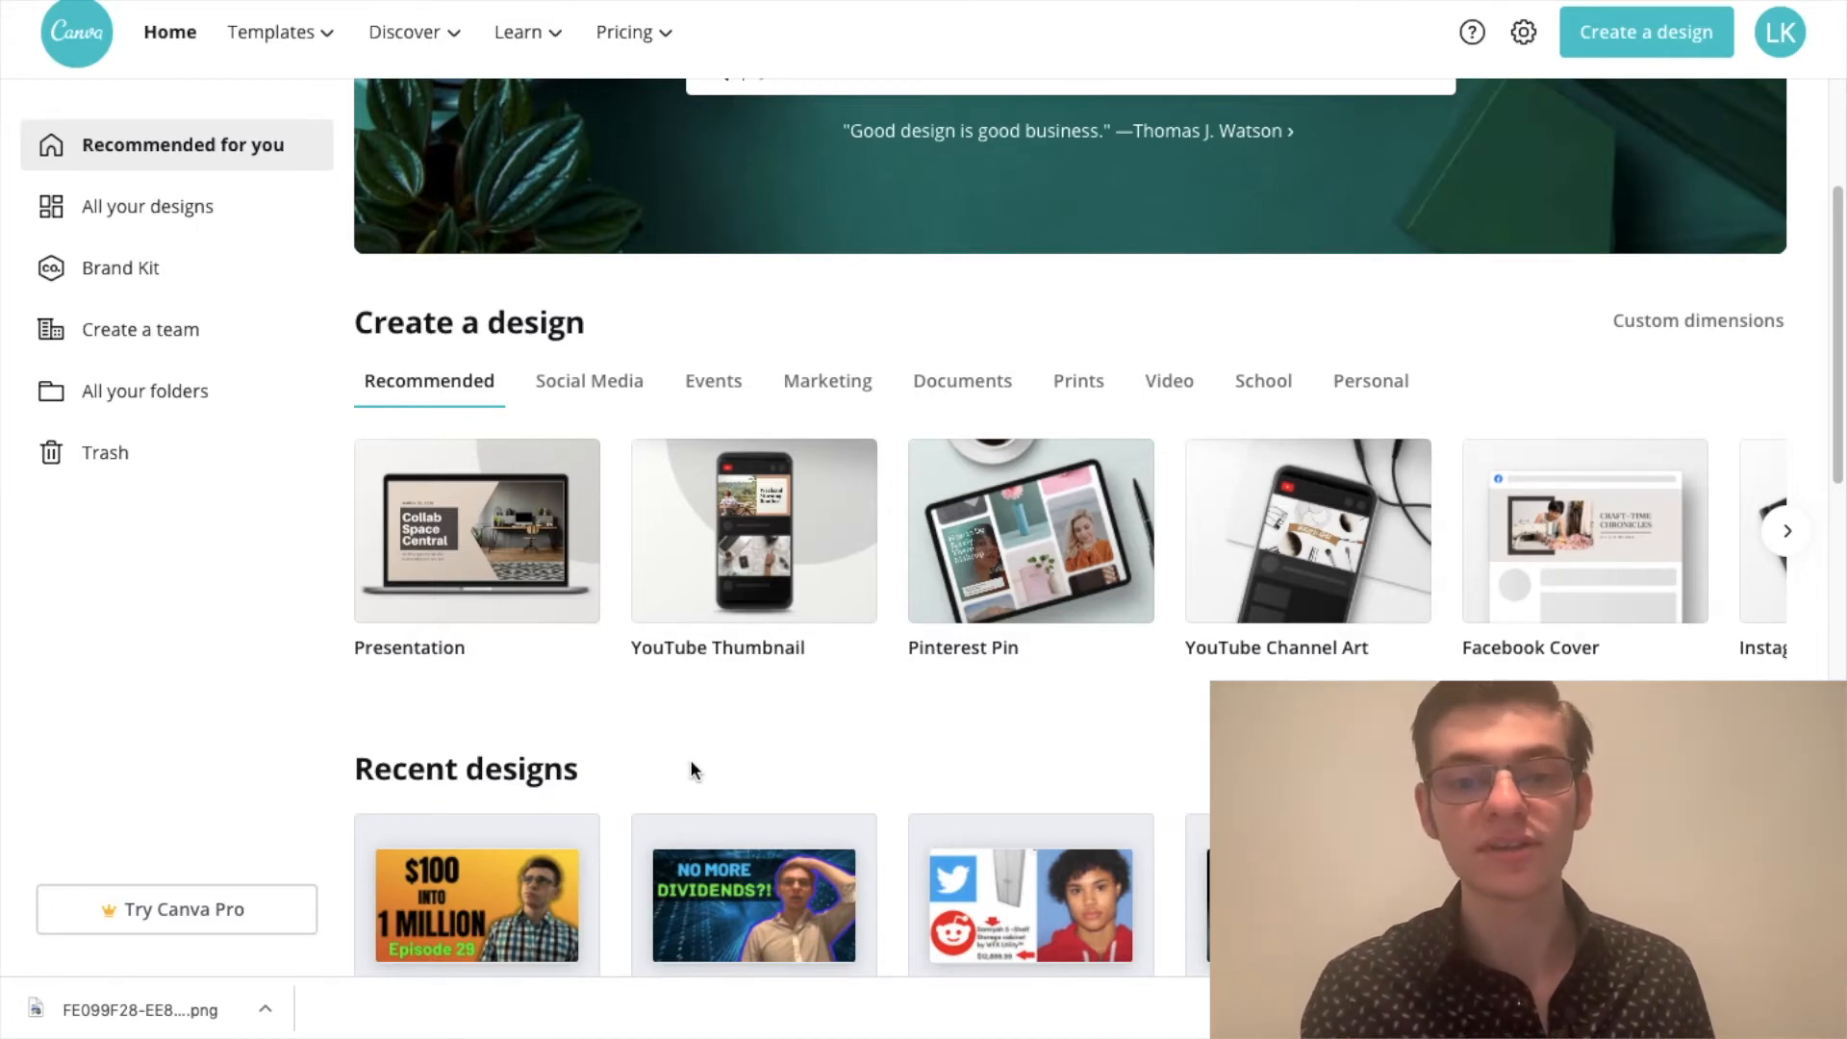
left_click(755, 551)
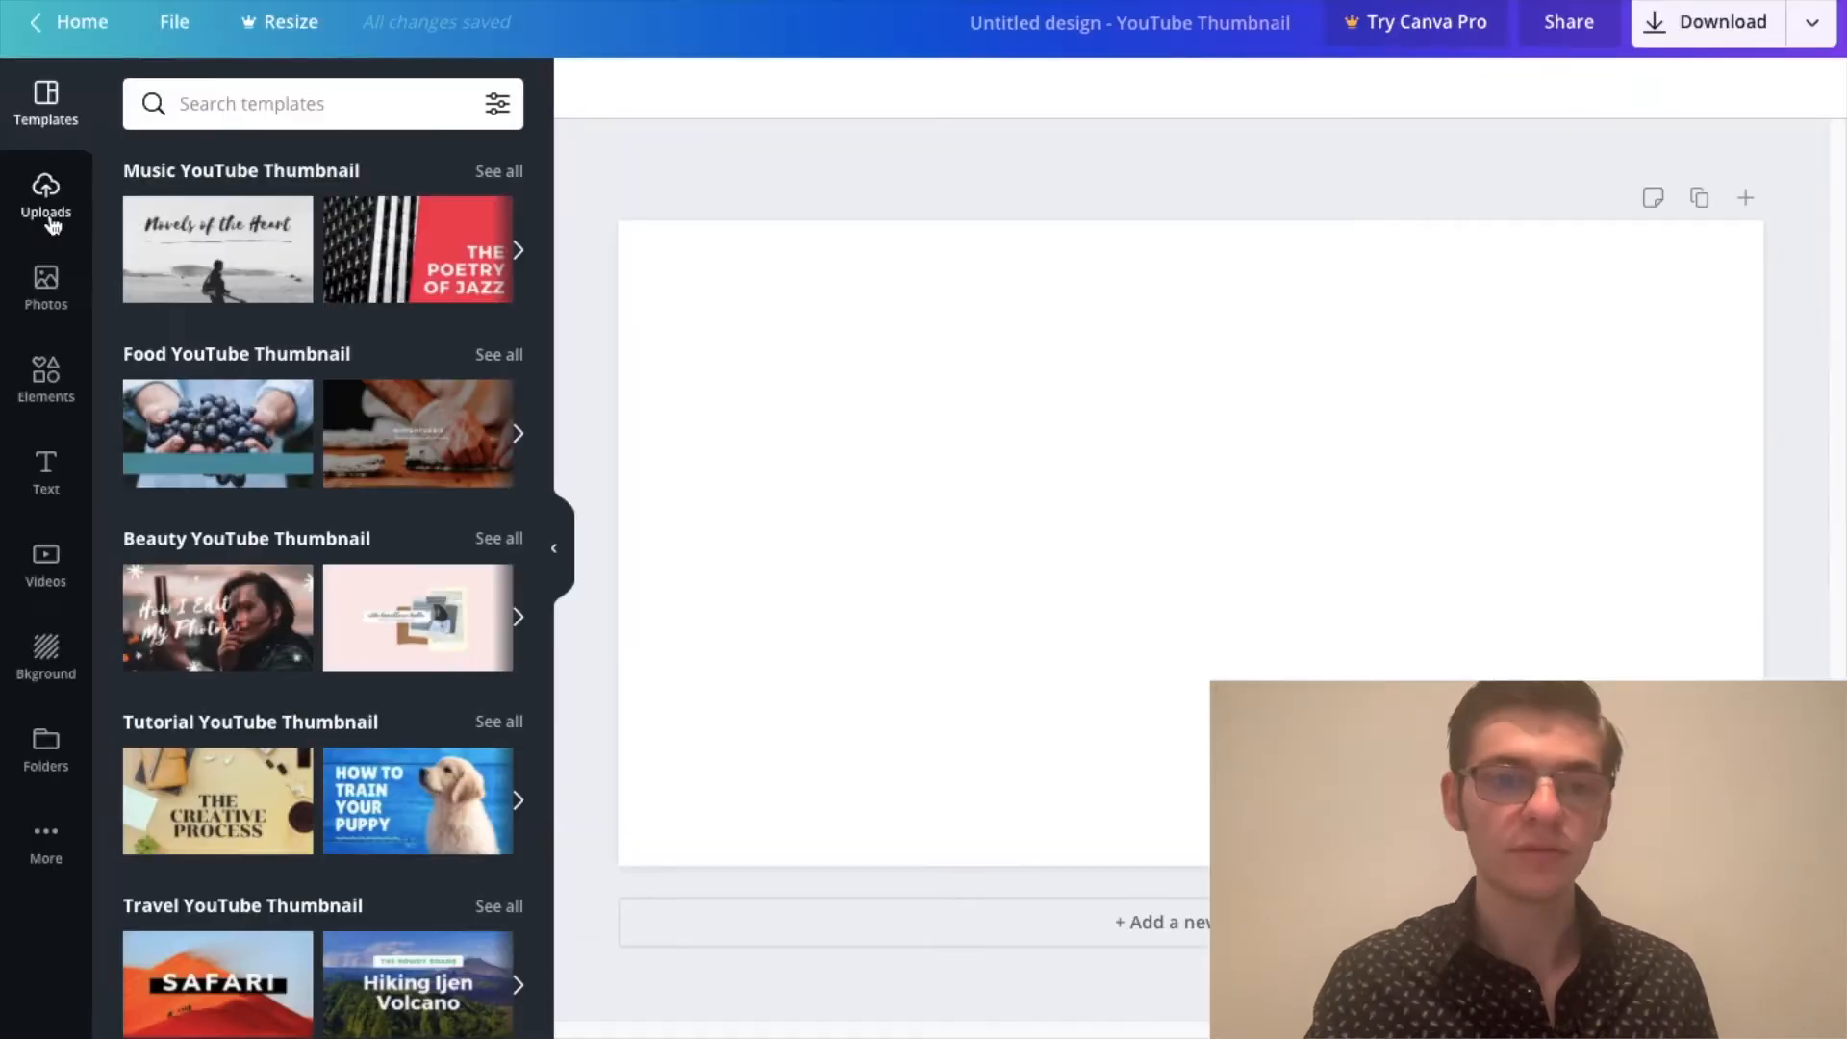
Step: Upload the exported green-outlined portrait, place it on the thumbnail, and enlarge it to about 934 × 701 px
left_click(48, 197)
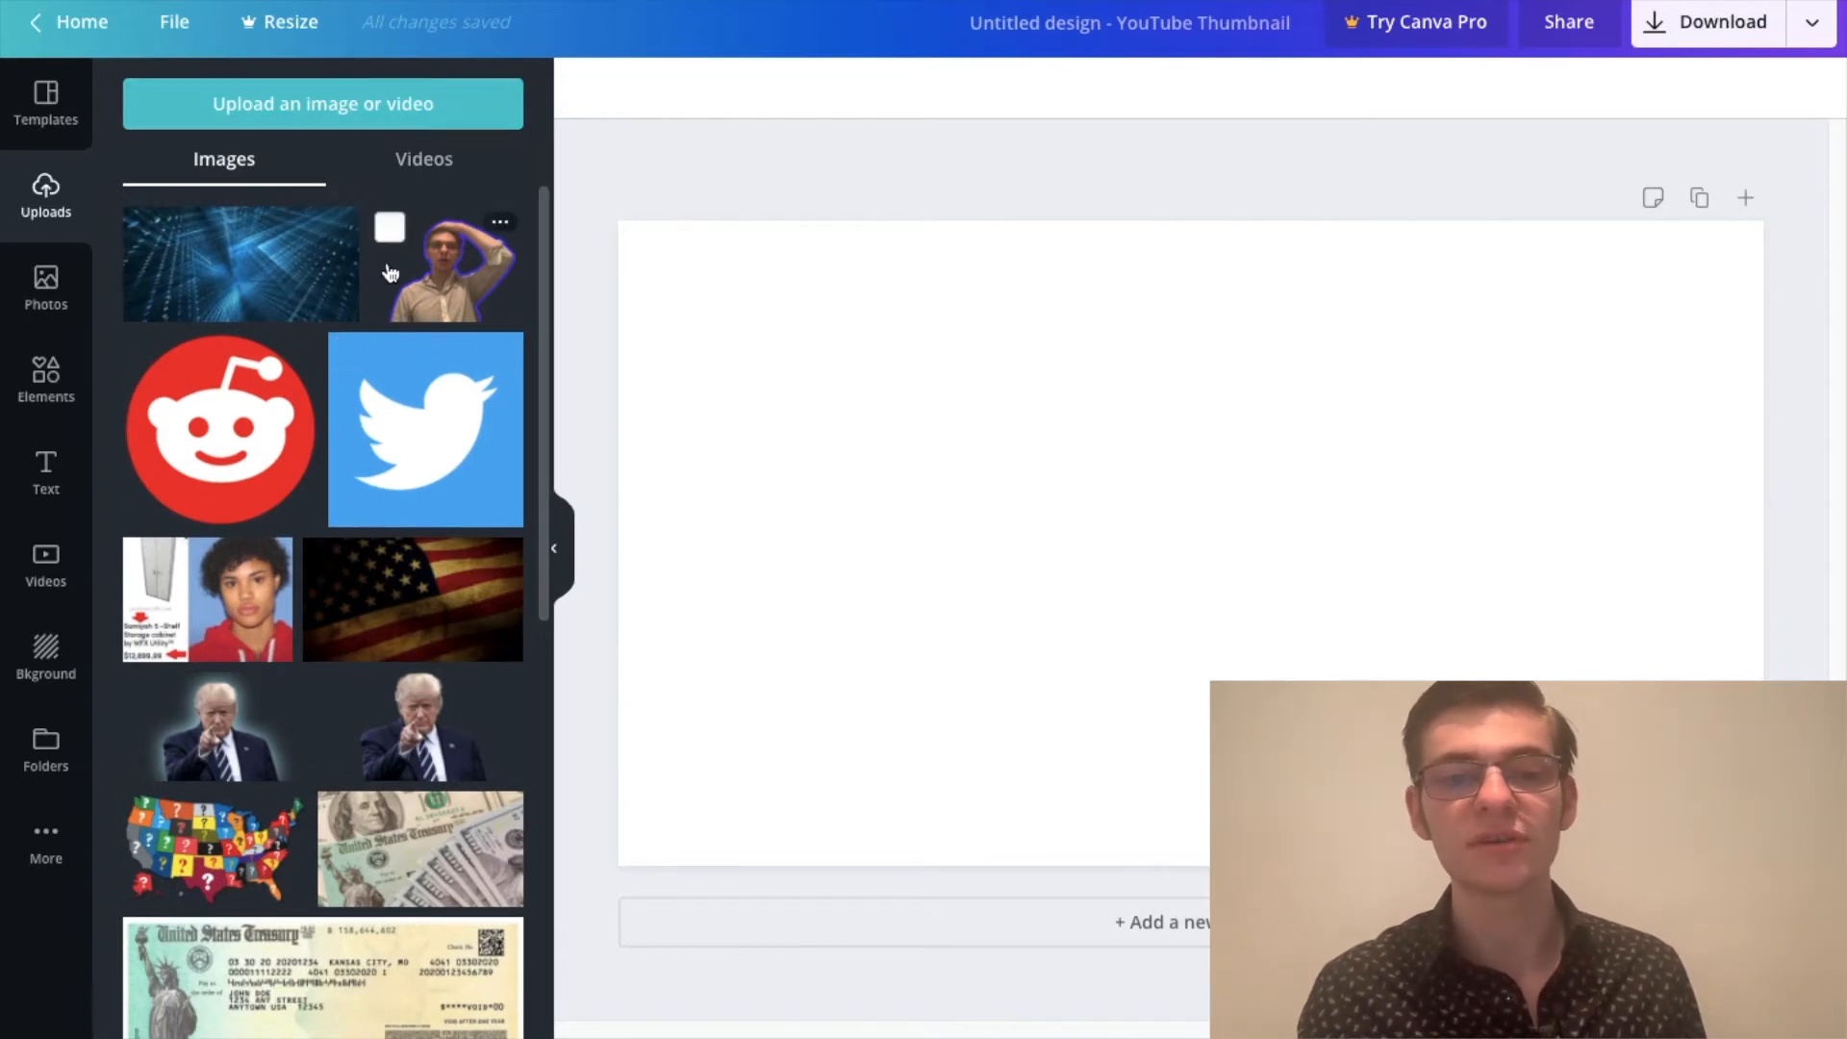
left_click(376, 108)
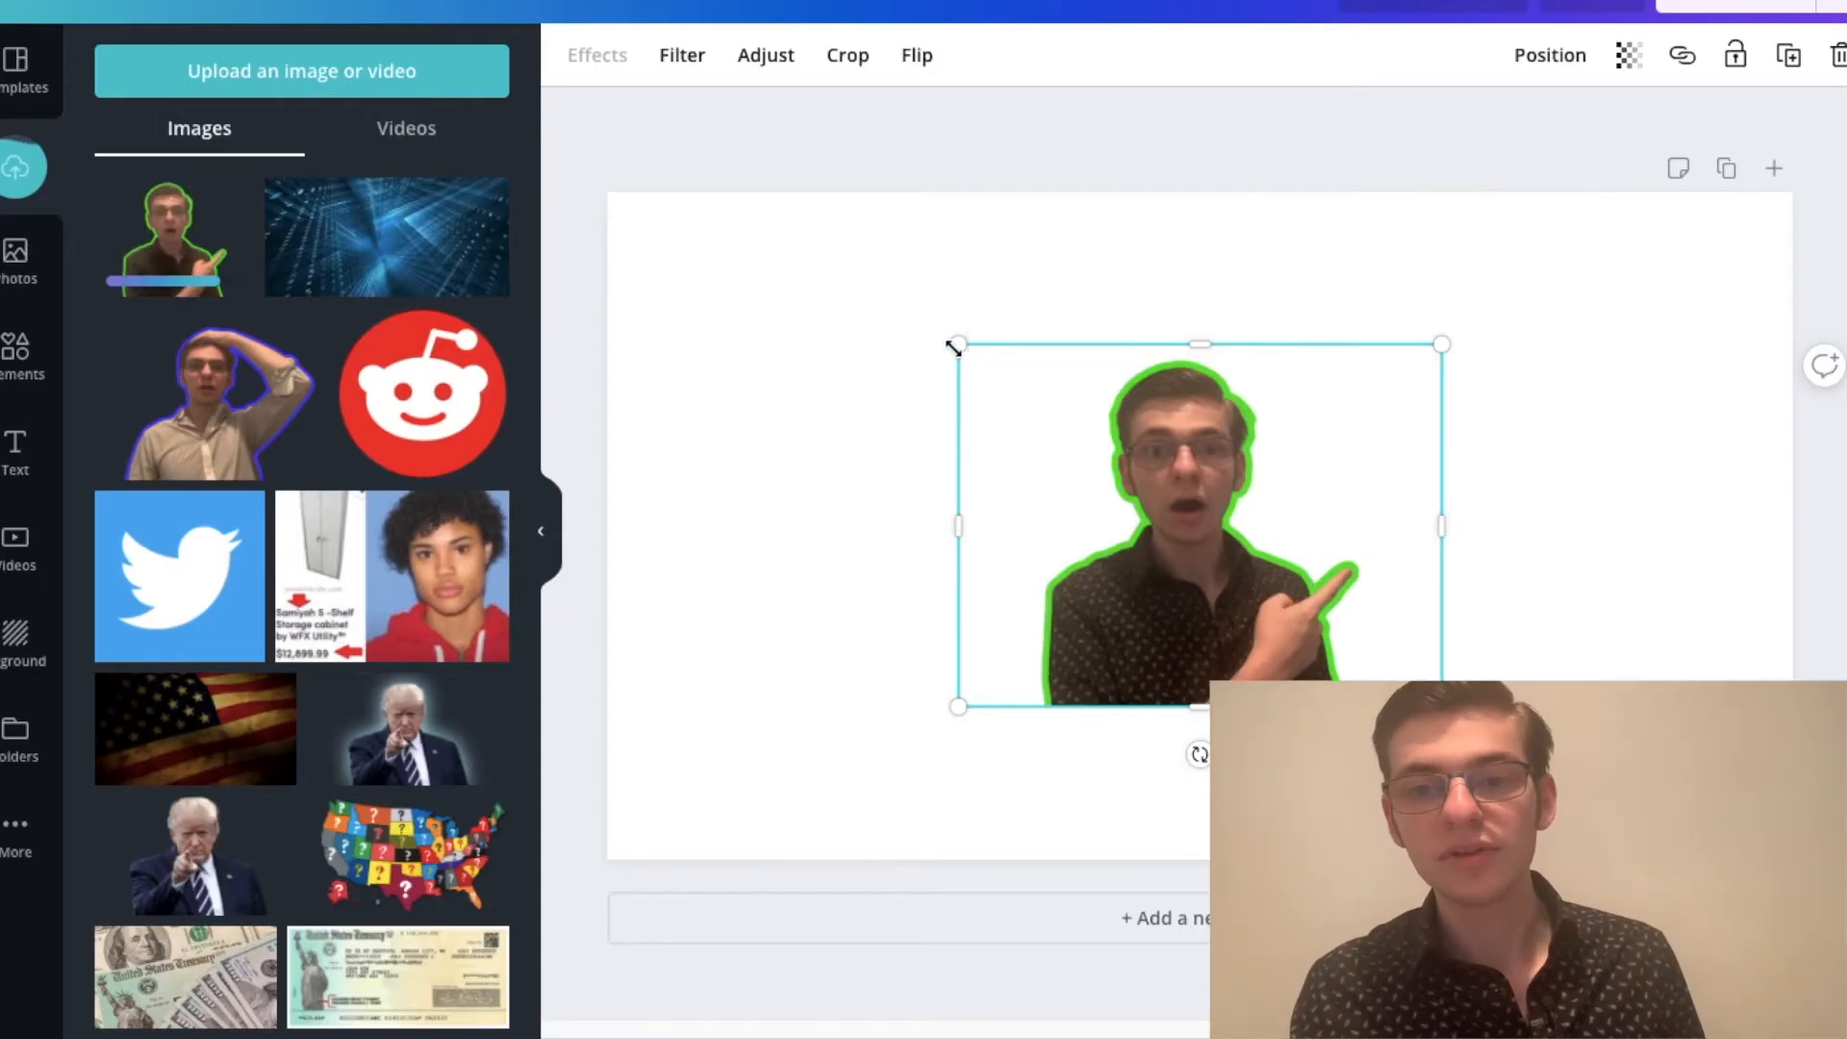
left_click_drag(954, 348, 780, 210)
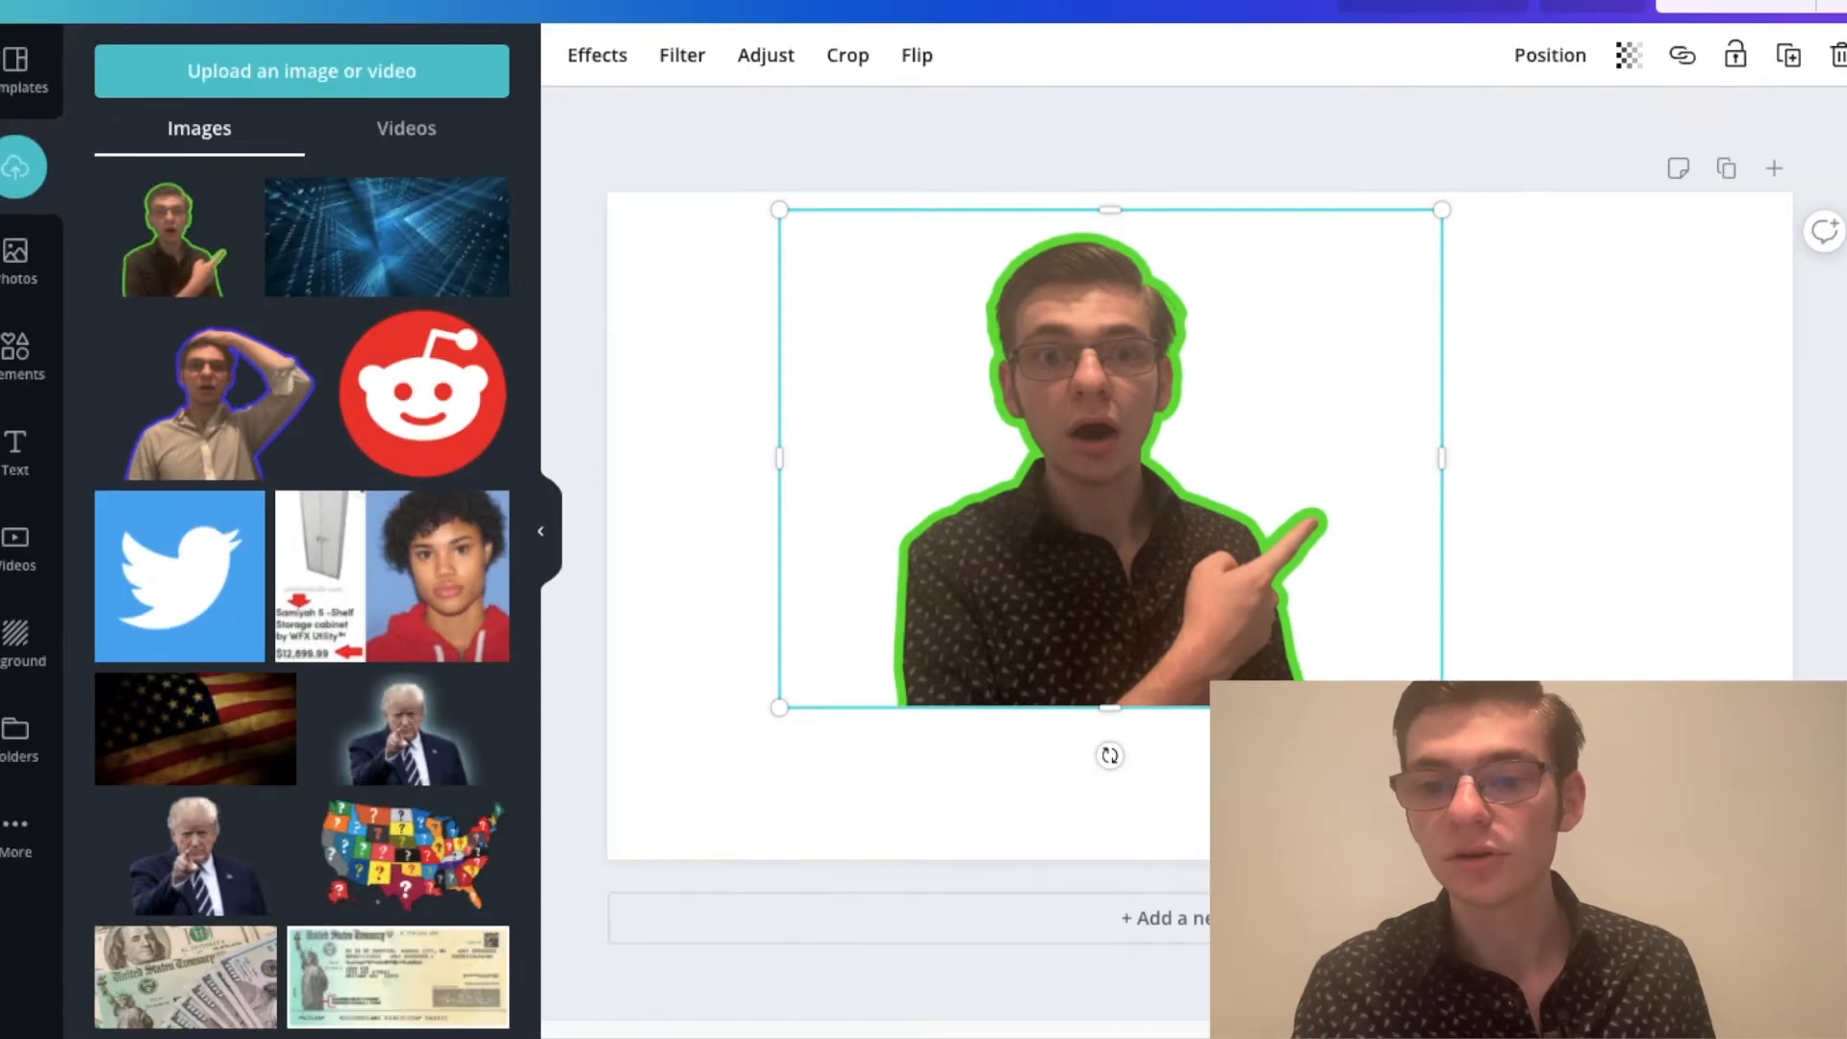
left_click_drag(1442, 707, 1652, 817)
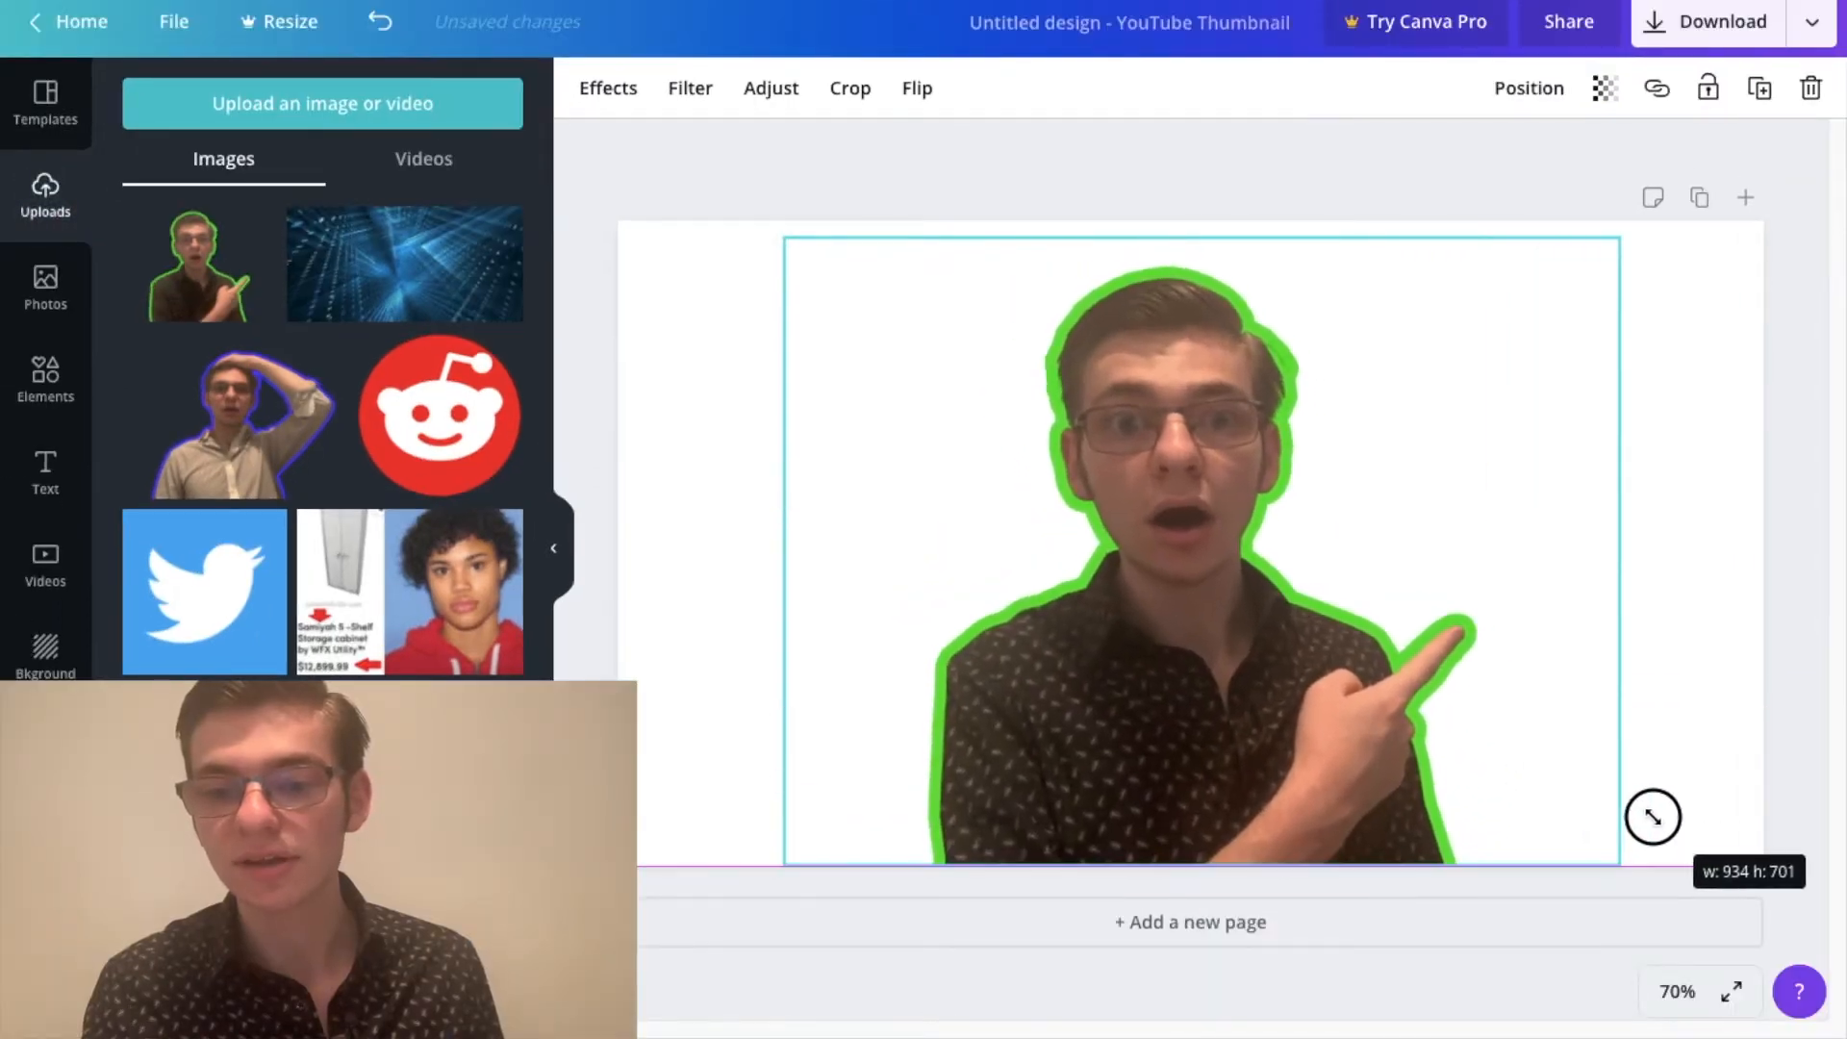
Step: Move the portrait to the left part of the thumbnail, and enlarge it slightly to fill the page height
left_click_drag(1266, 722, 1056, 720)
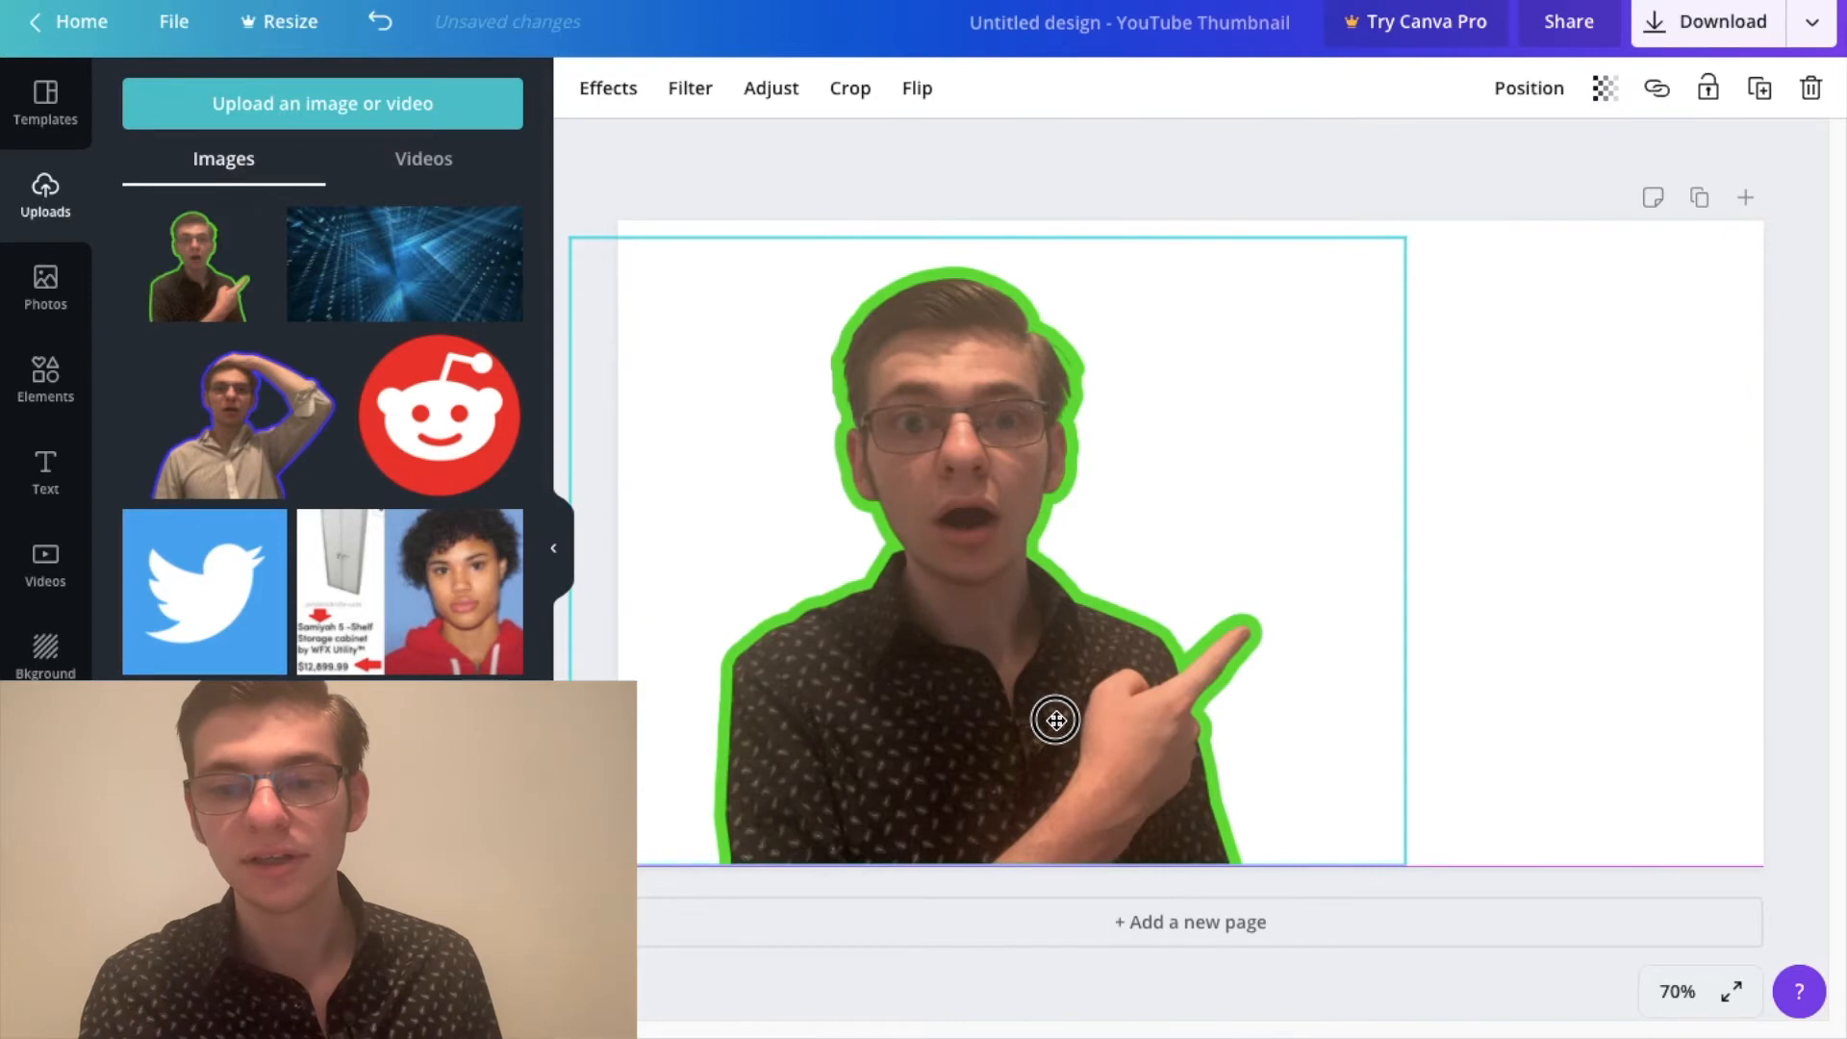
left_click_drag(1410, 227, 1431, 219)
left_click_drag(914, 731, 839, 781)
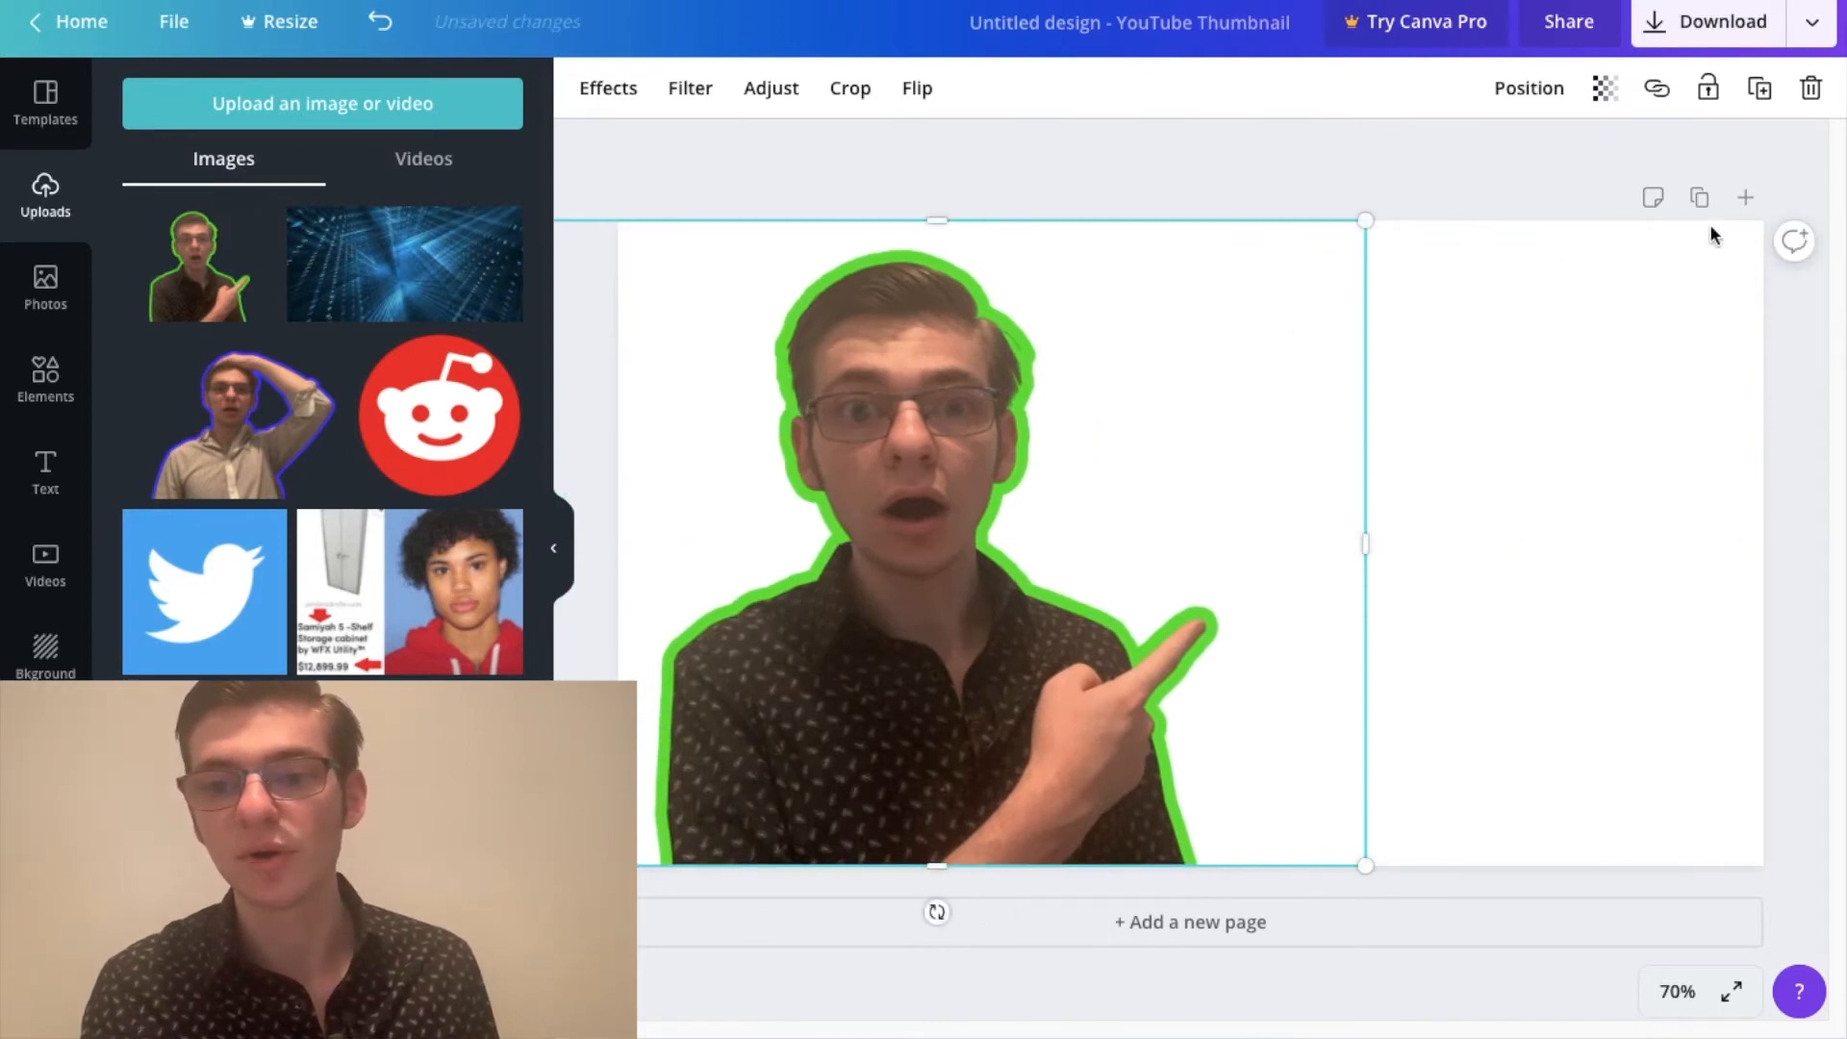
mouse_move(953, 637)
left_mouse_down()
mouse_move(926, 639)
mouse_move(942, 645)
left_mouse_up()
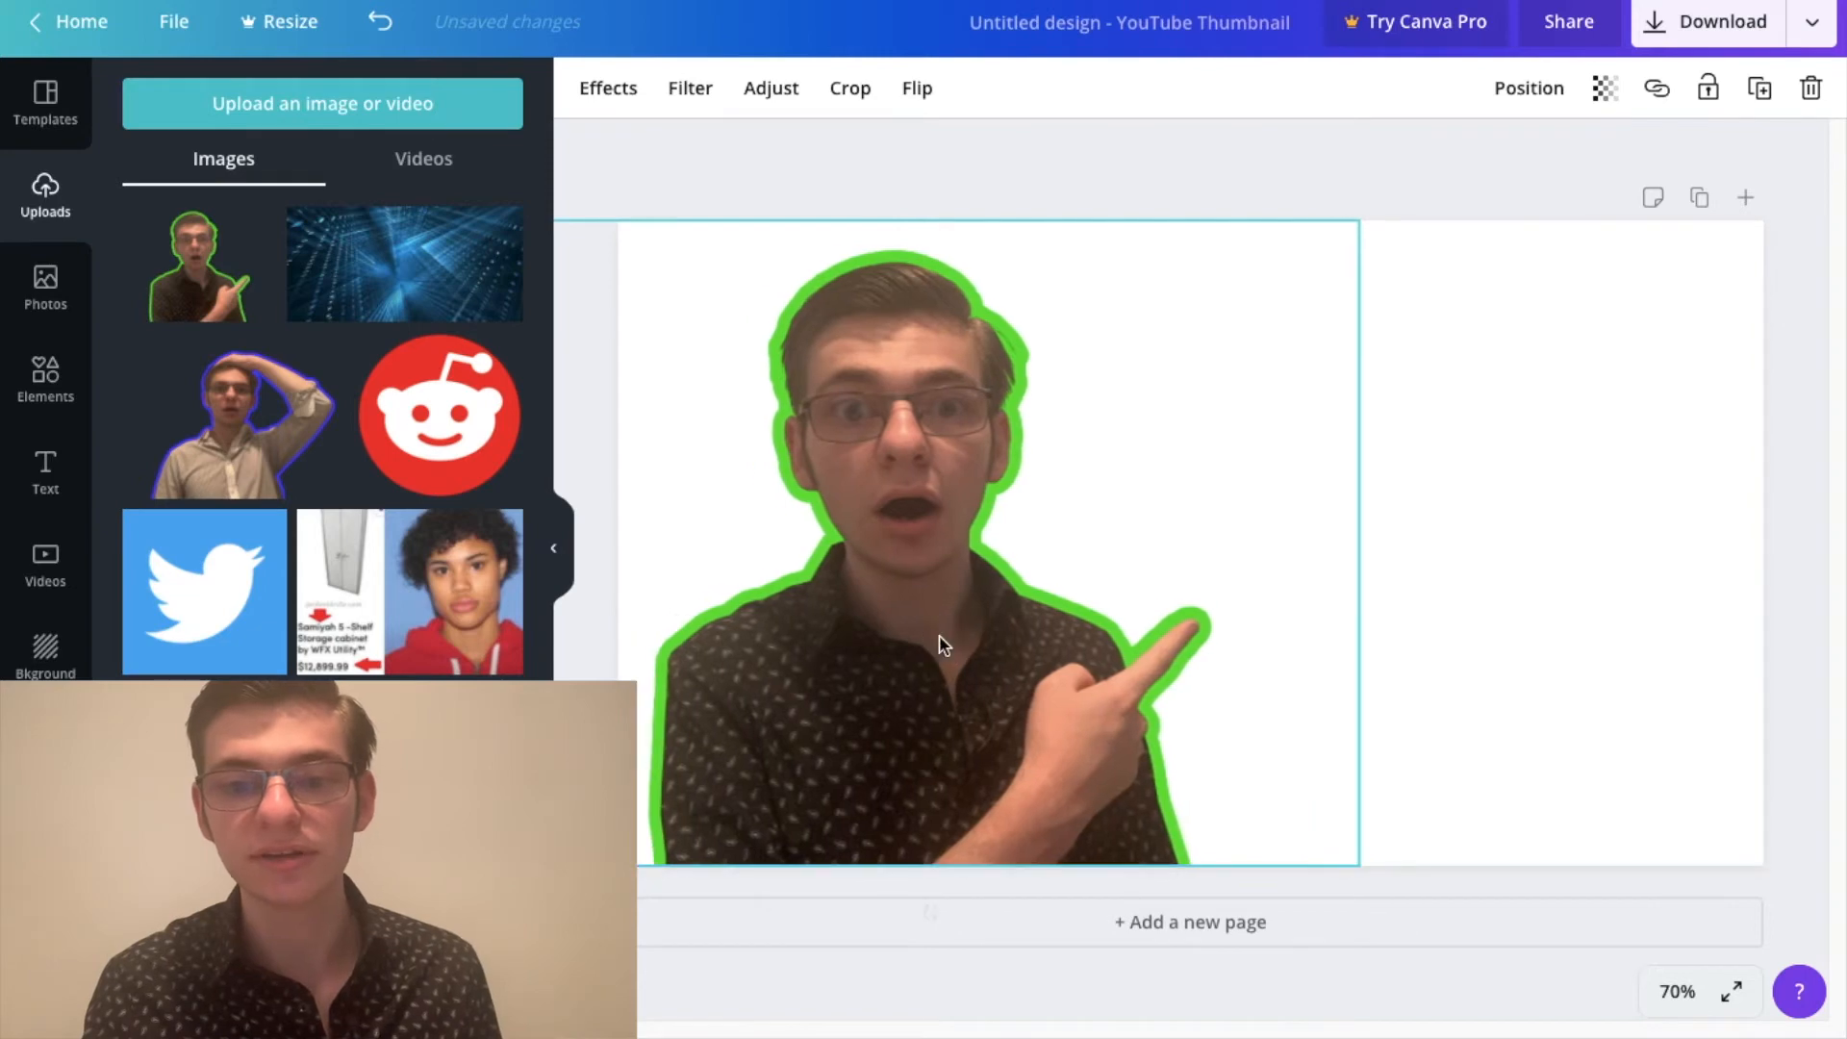
left_click_drag(1362, 222, 1370, 210)
left_click(1381, 185)
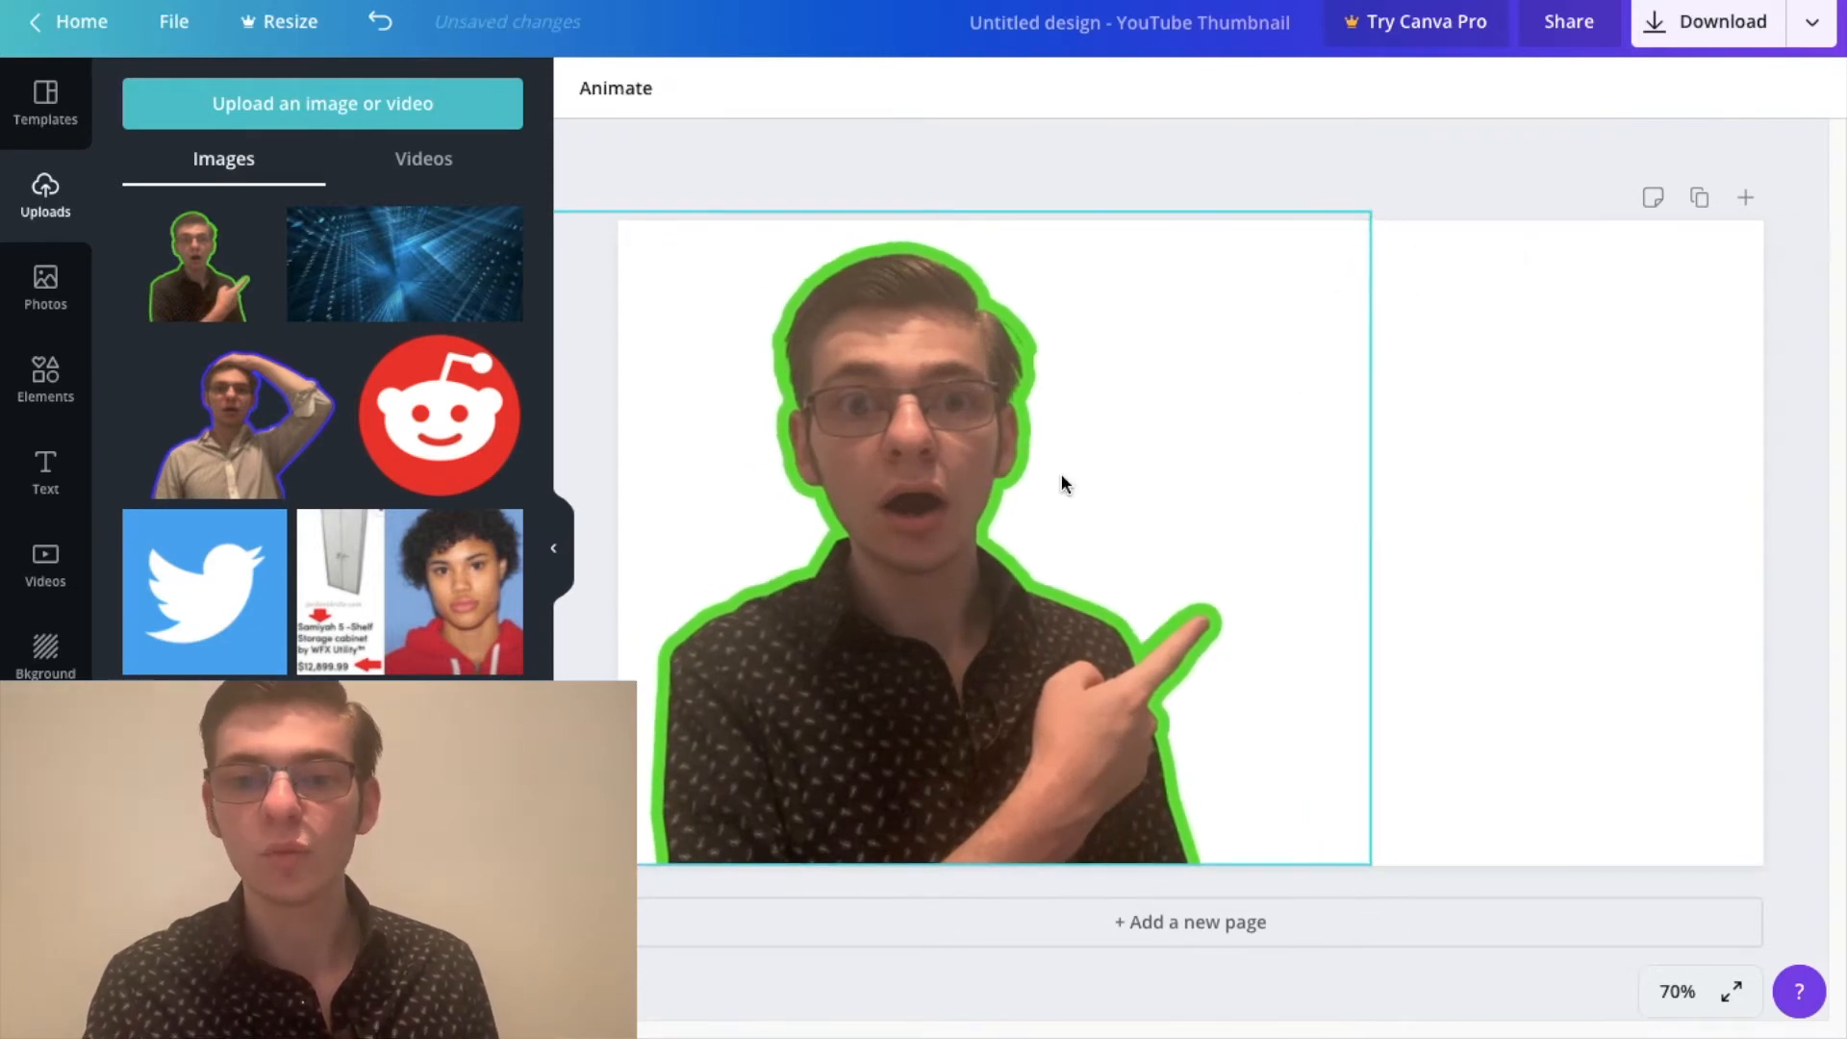
Step: Adjust the portrait to brightness 7, contrast 13, saturation 13 and blur -5
left_click(777, 497)
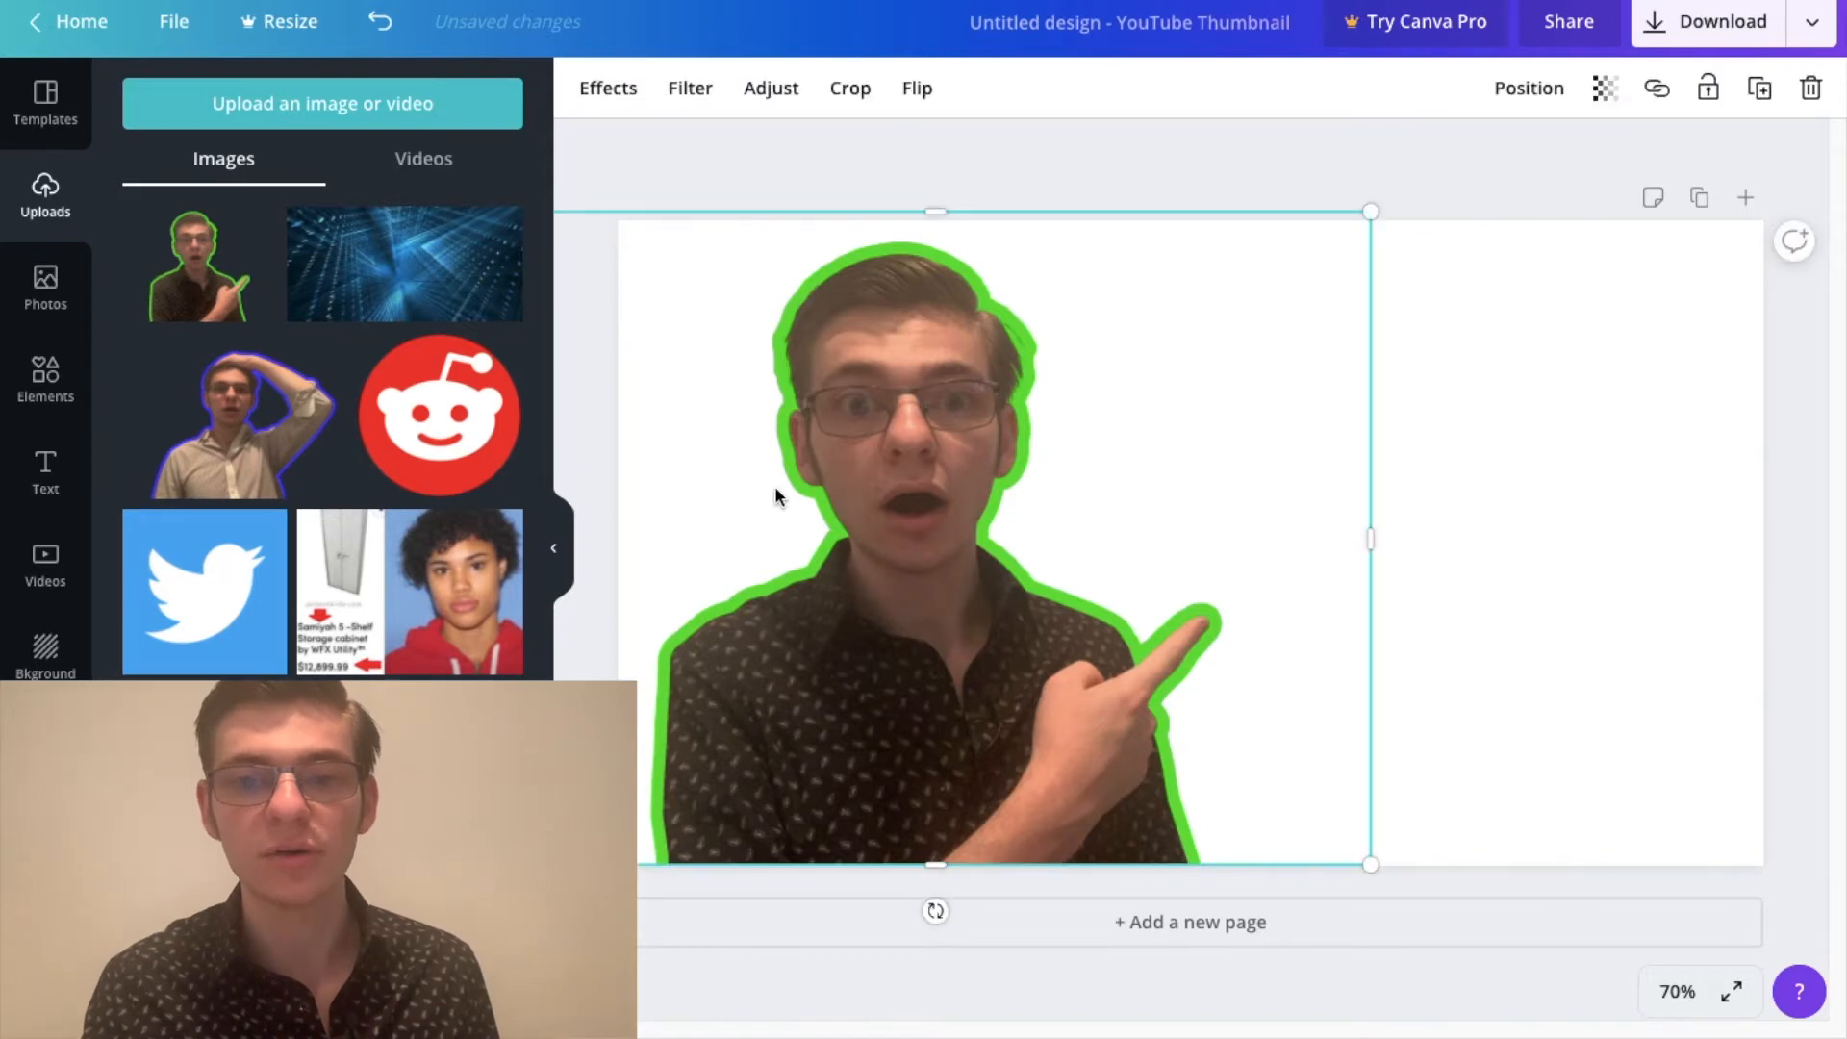
left_click(780, 108)
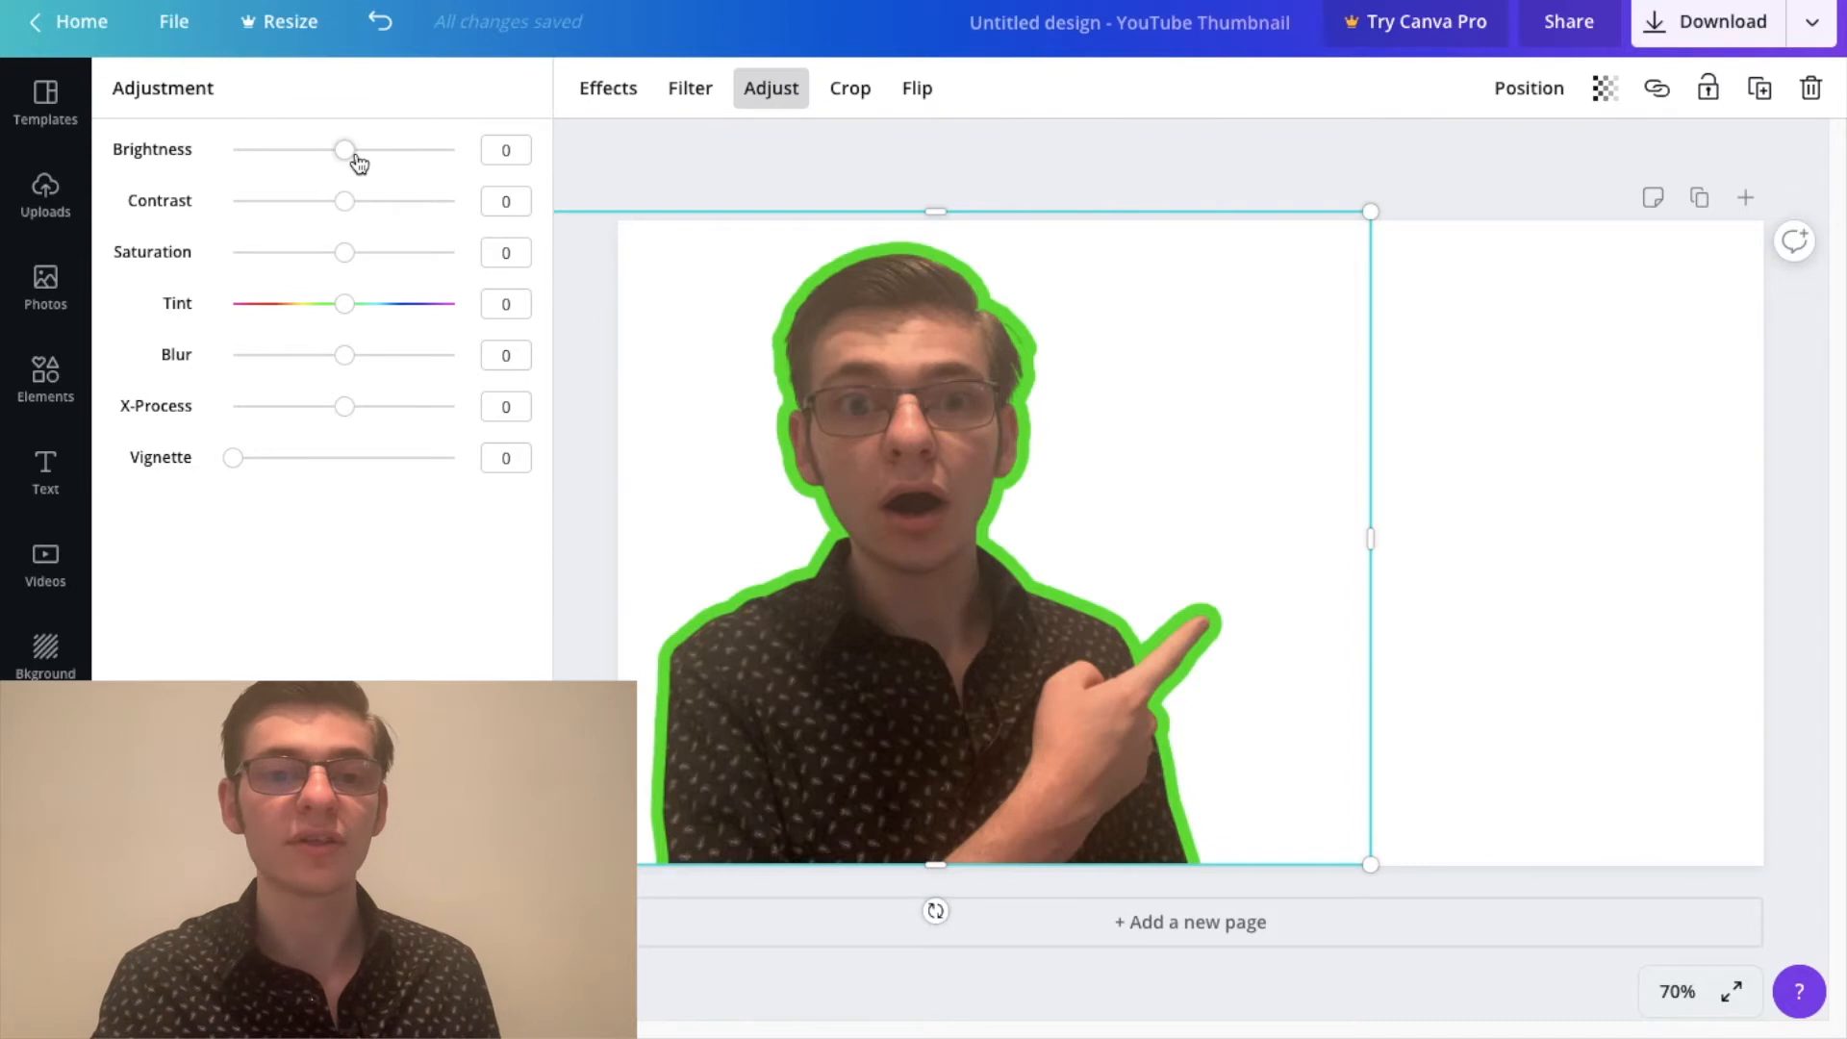
left_click_drag(346, 162, 359, 253)
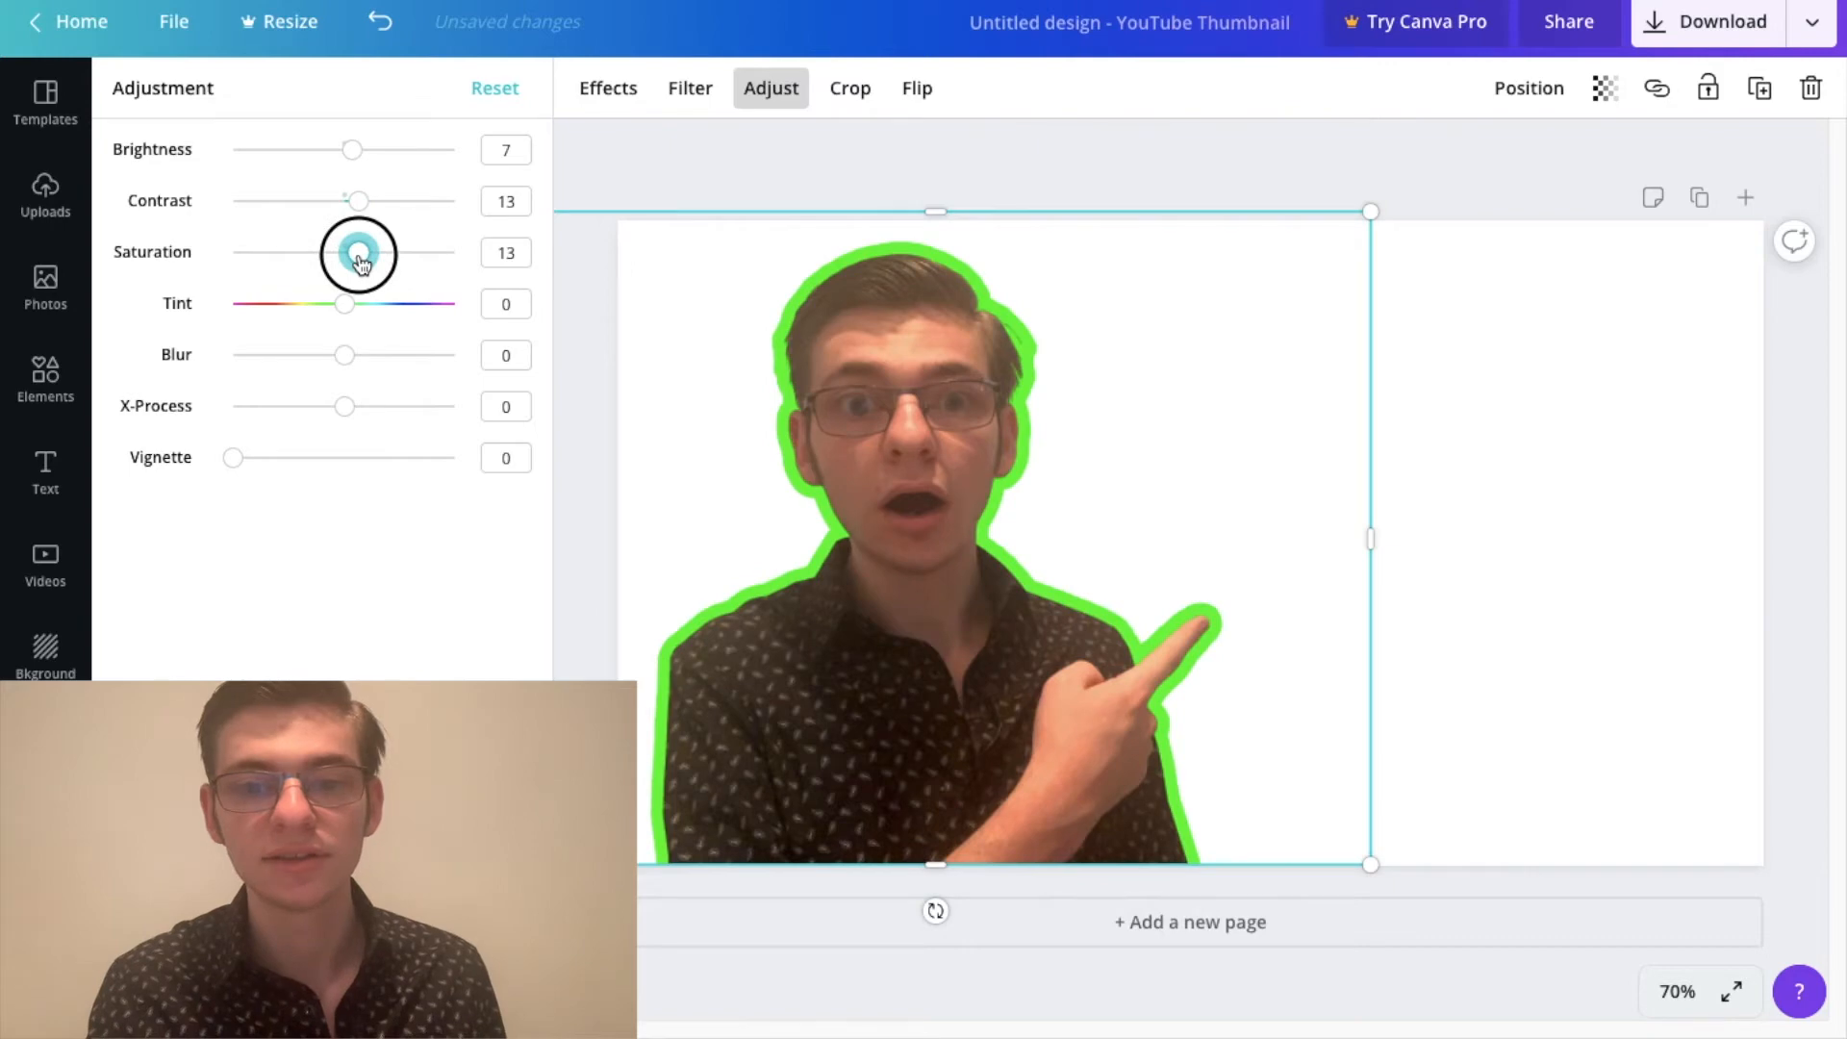
left_click(342, 358)
mouse_move(340, 361)
left_mouse_down()
mouse_move(321, 361)
mouse_move(342, 359)
left_mouse_up()
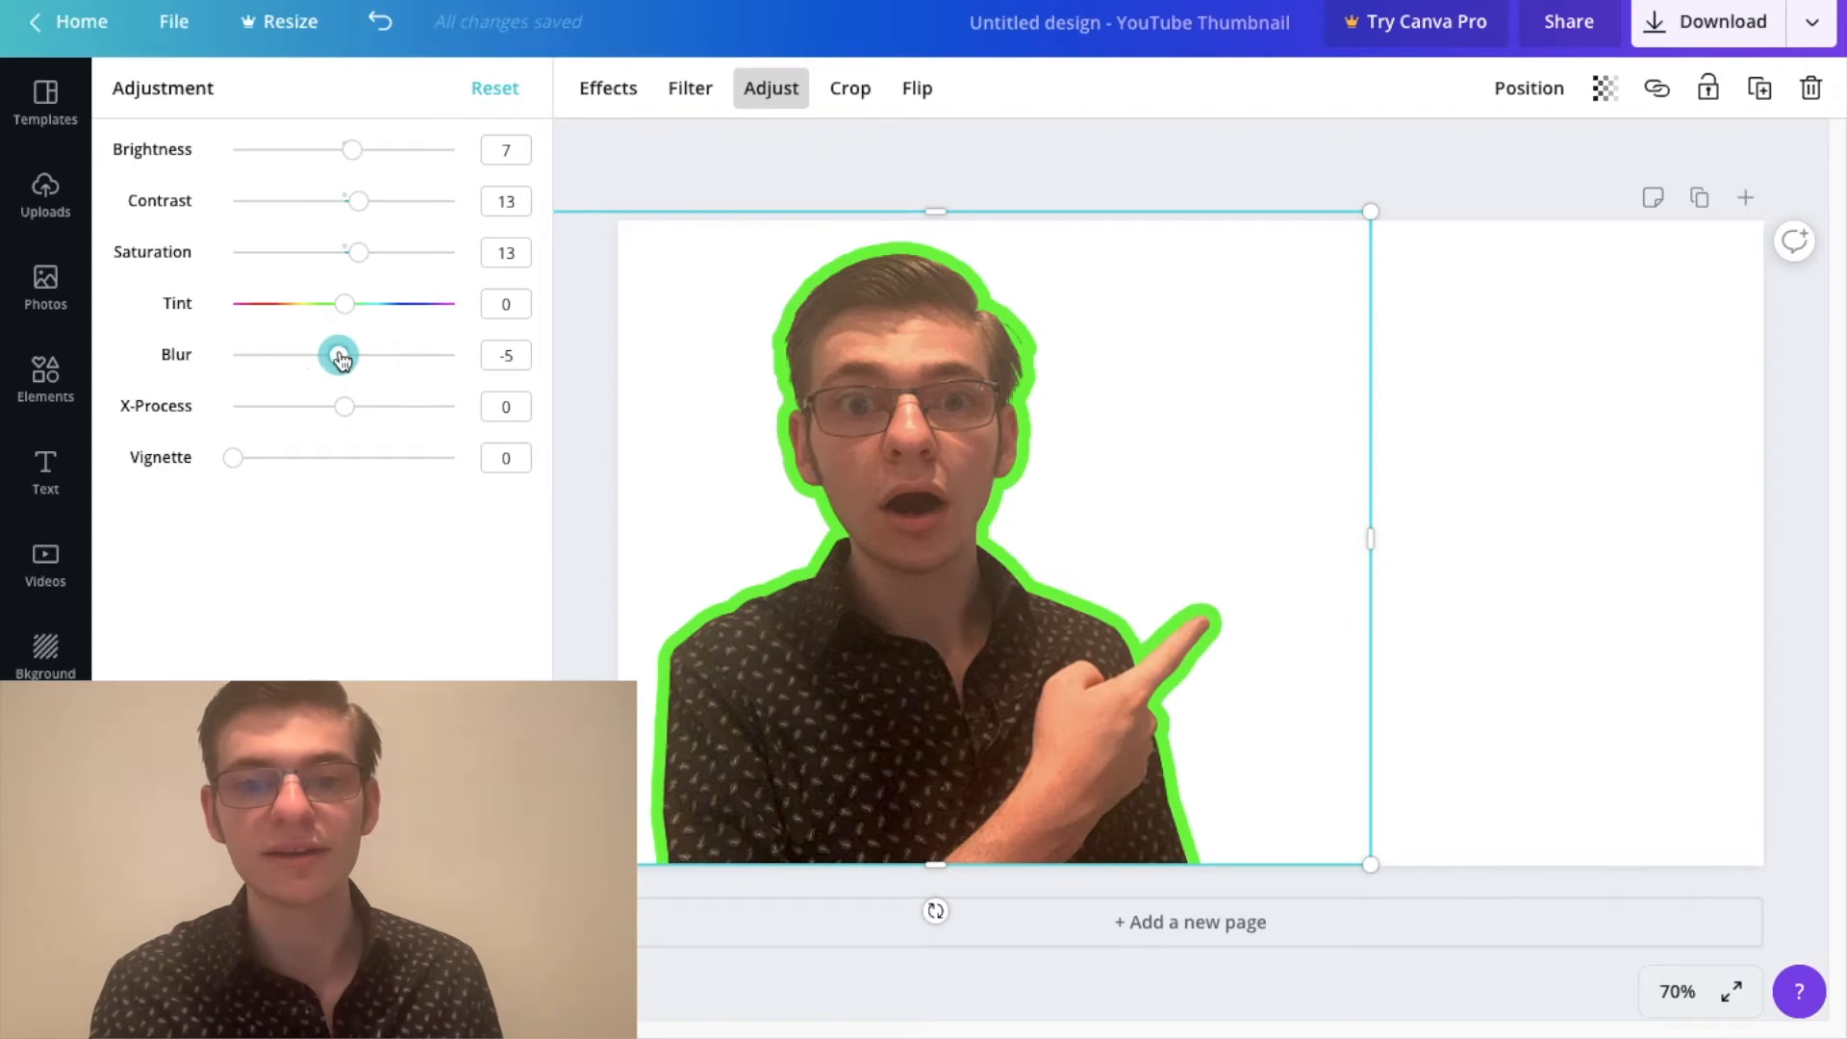
Step: Fine-tune the portrait's brightness to 5
left_click(364, 153)
left_click_drag(364, 152, 337, 154)
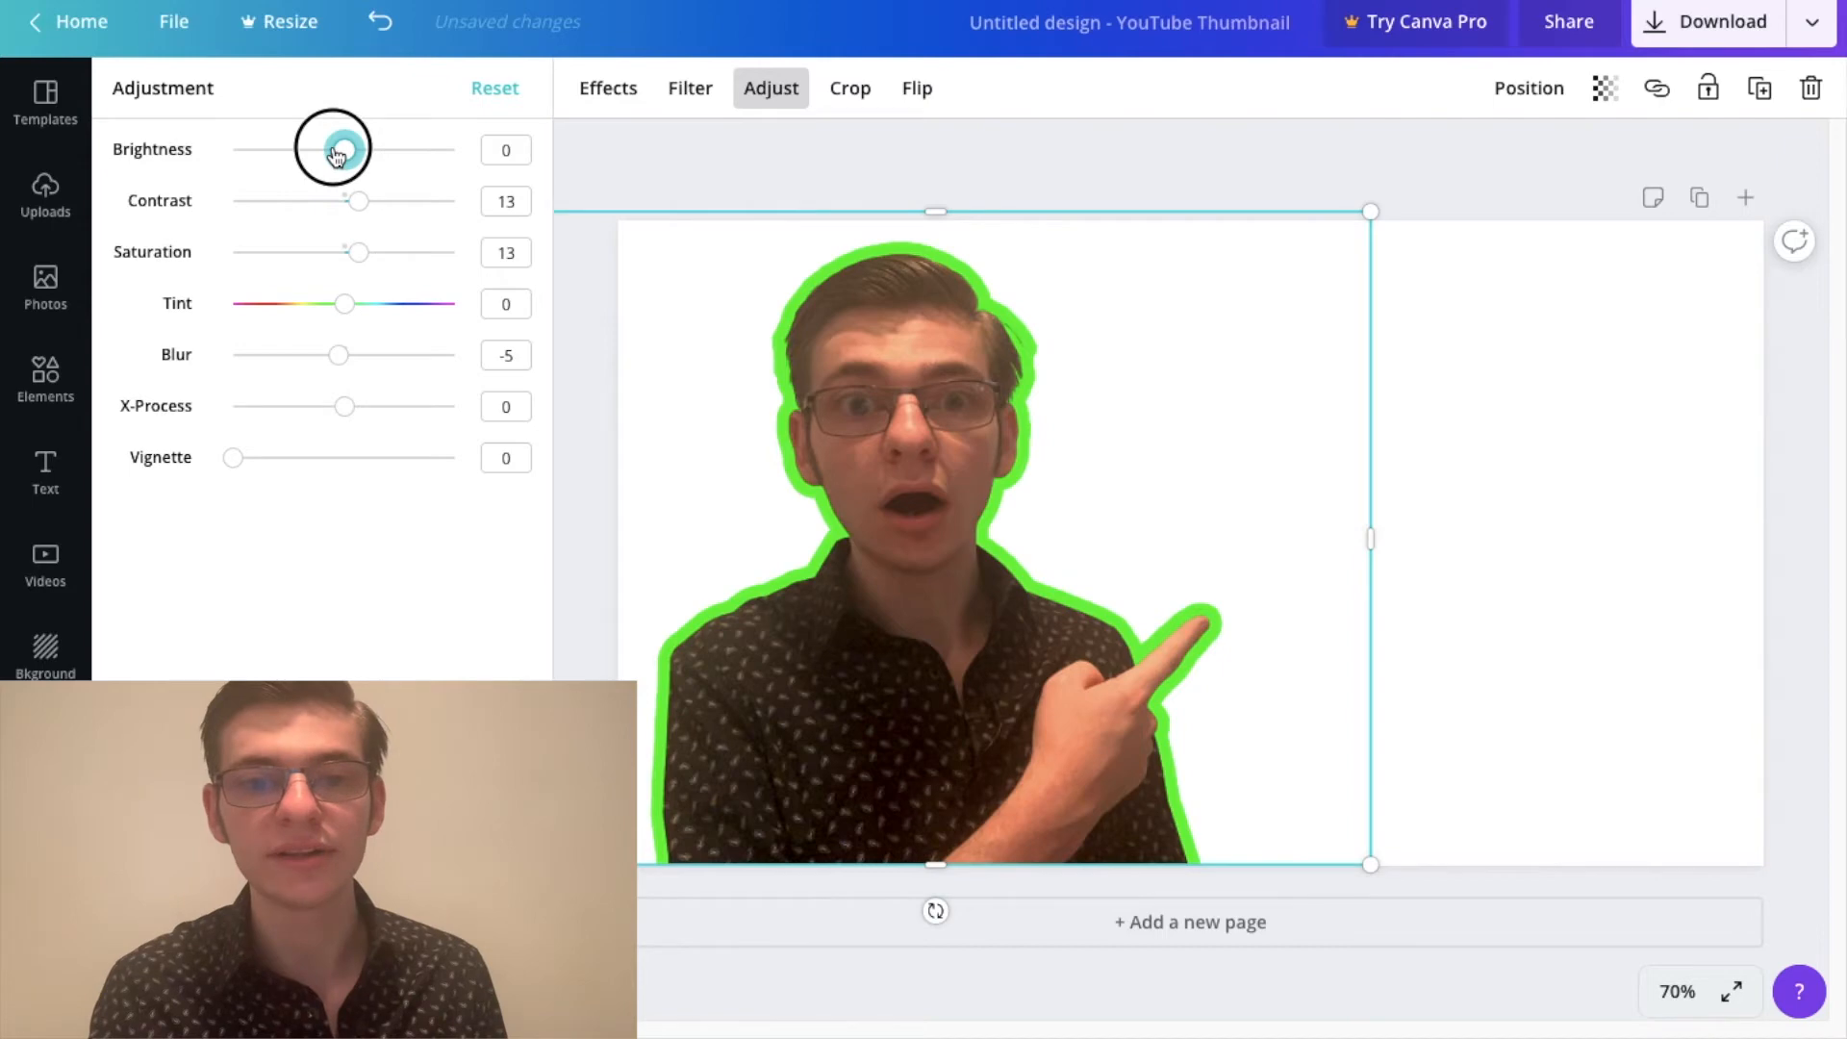
left_click_drag(336, 154, 353, 158)
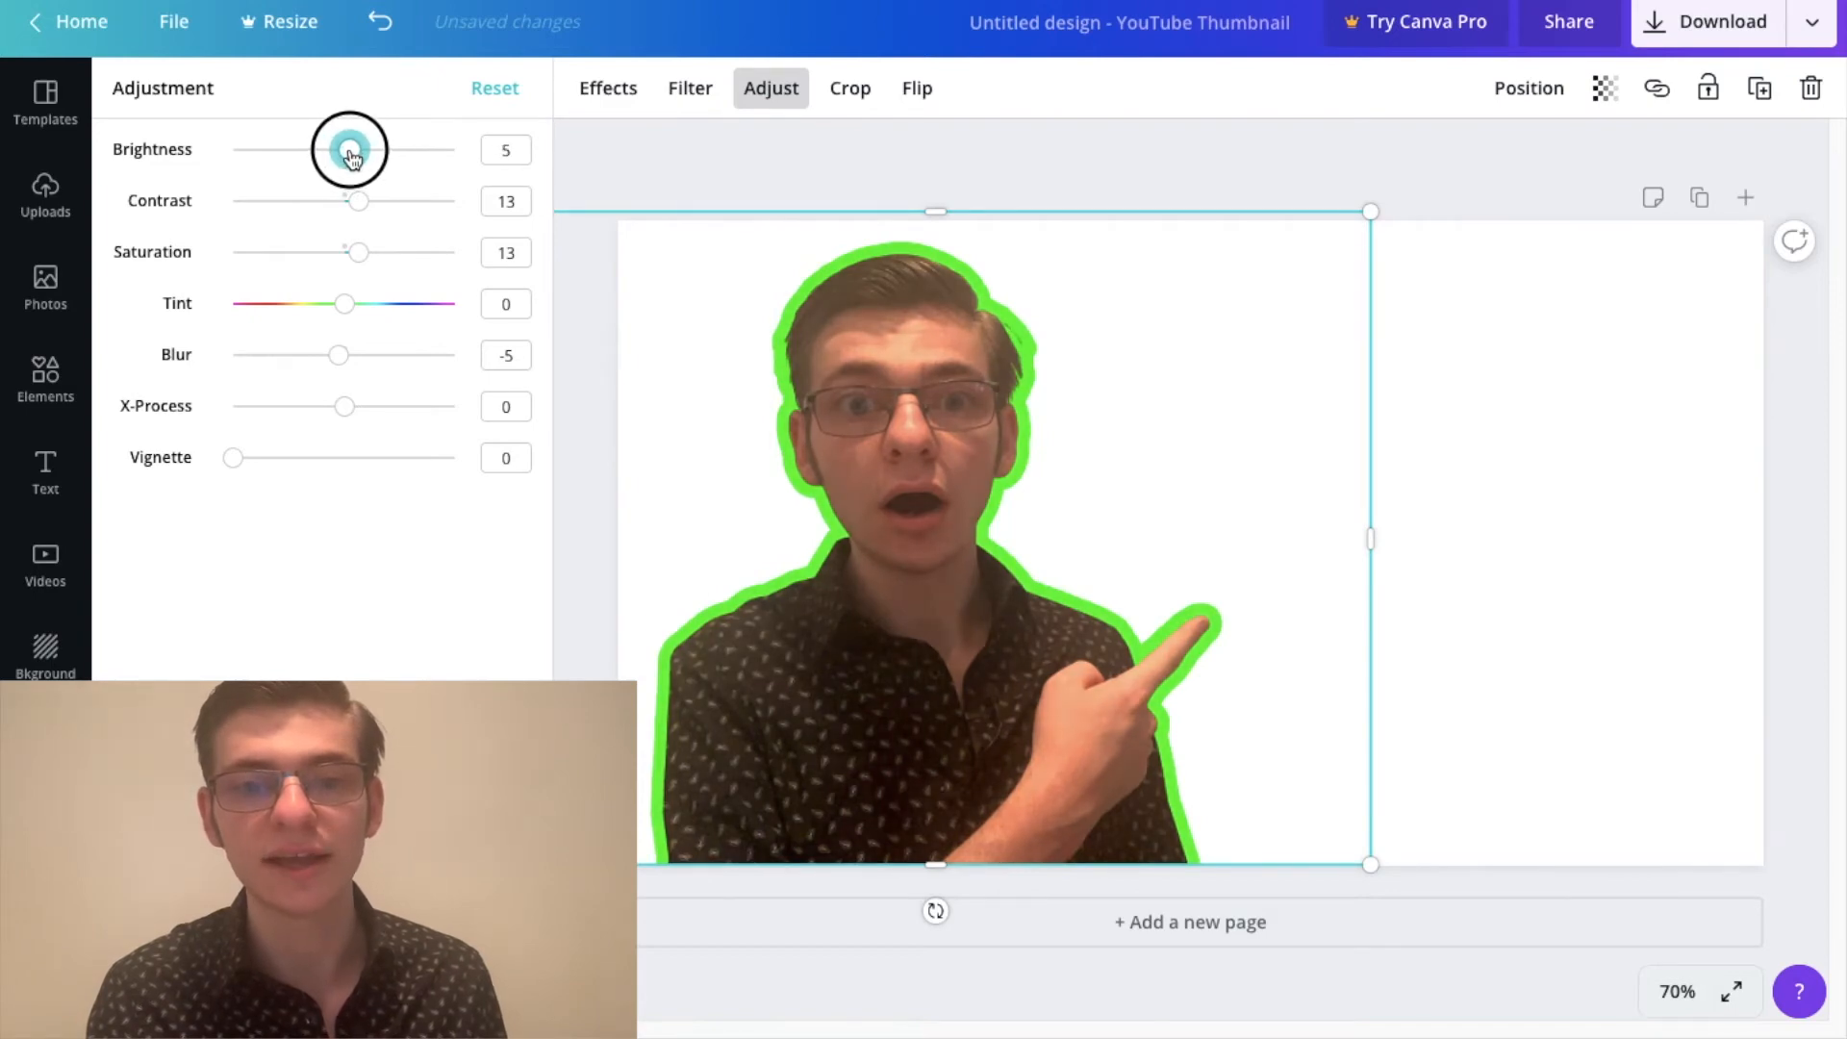
left_click(746, 153)
left_click(947, 178)
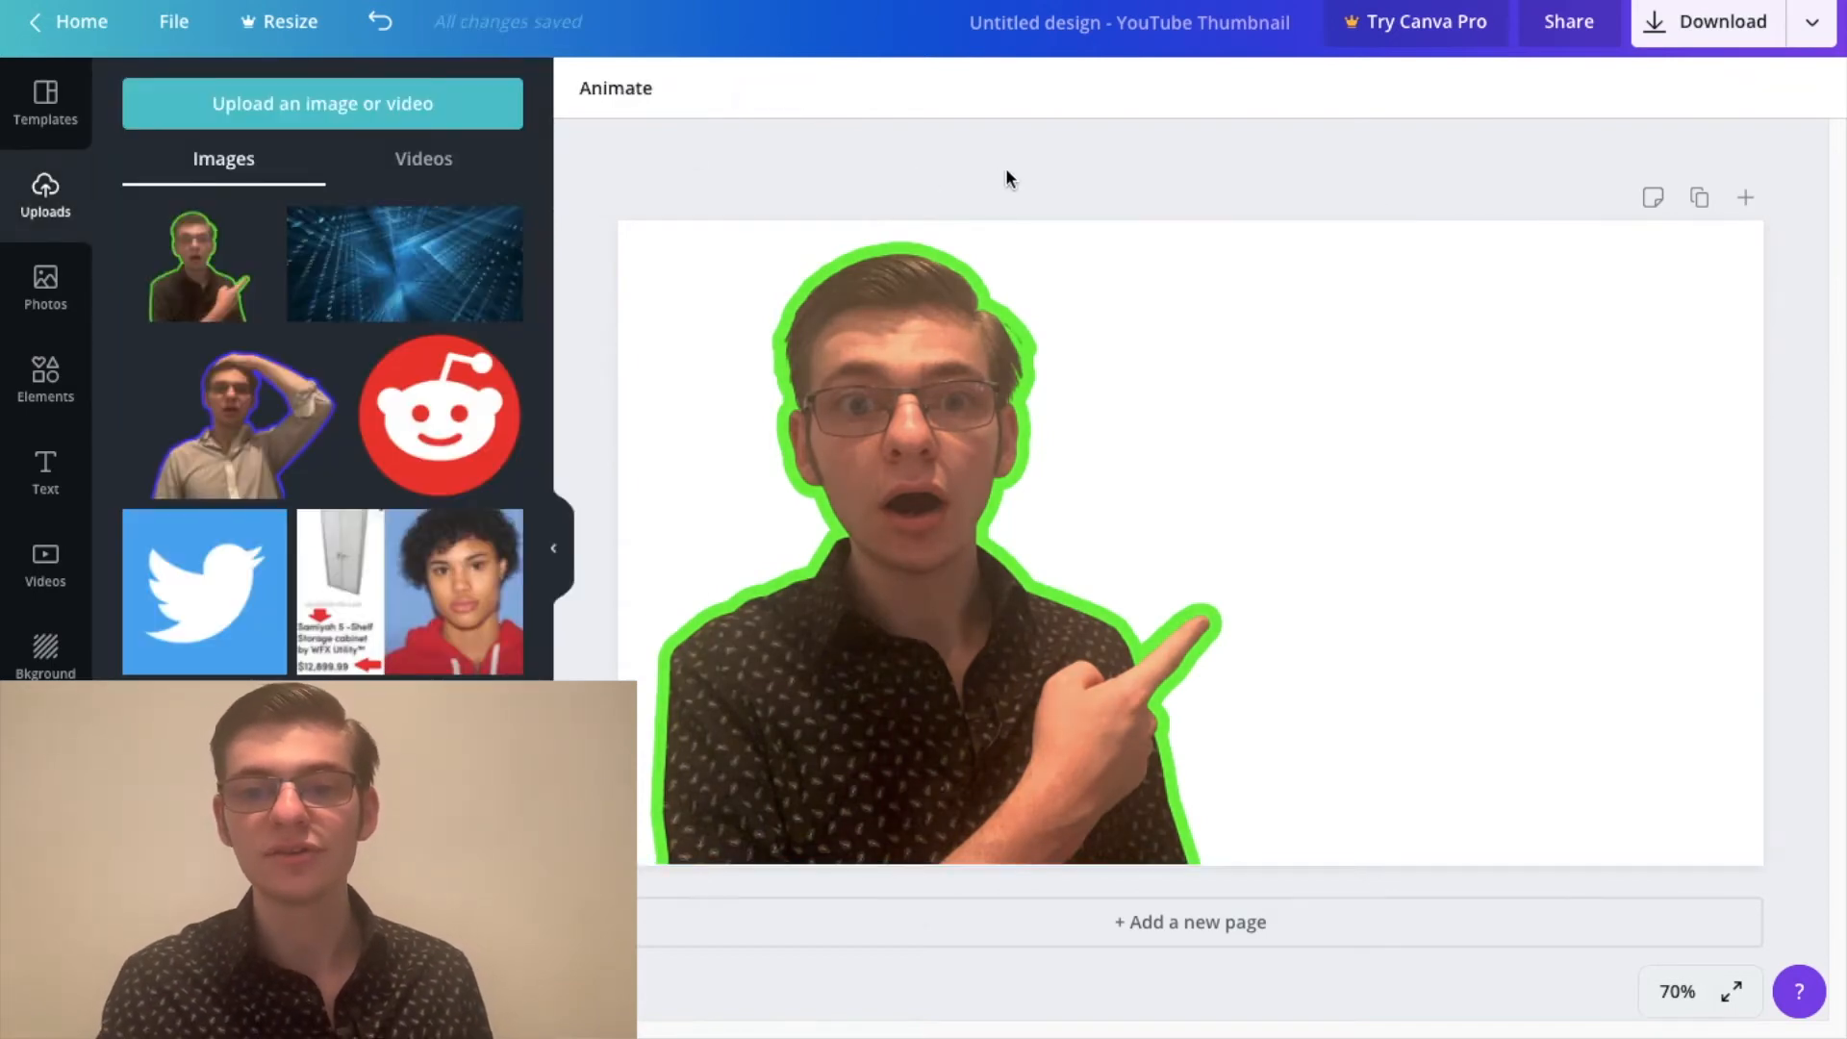
Step: Nudge the portrait slightly to the right on the thumbnail
left_click(878, 433)
left_click_drag(878, 433, 880, 437)
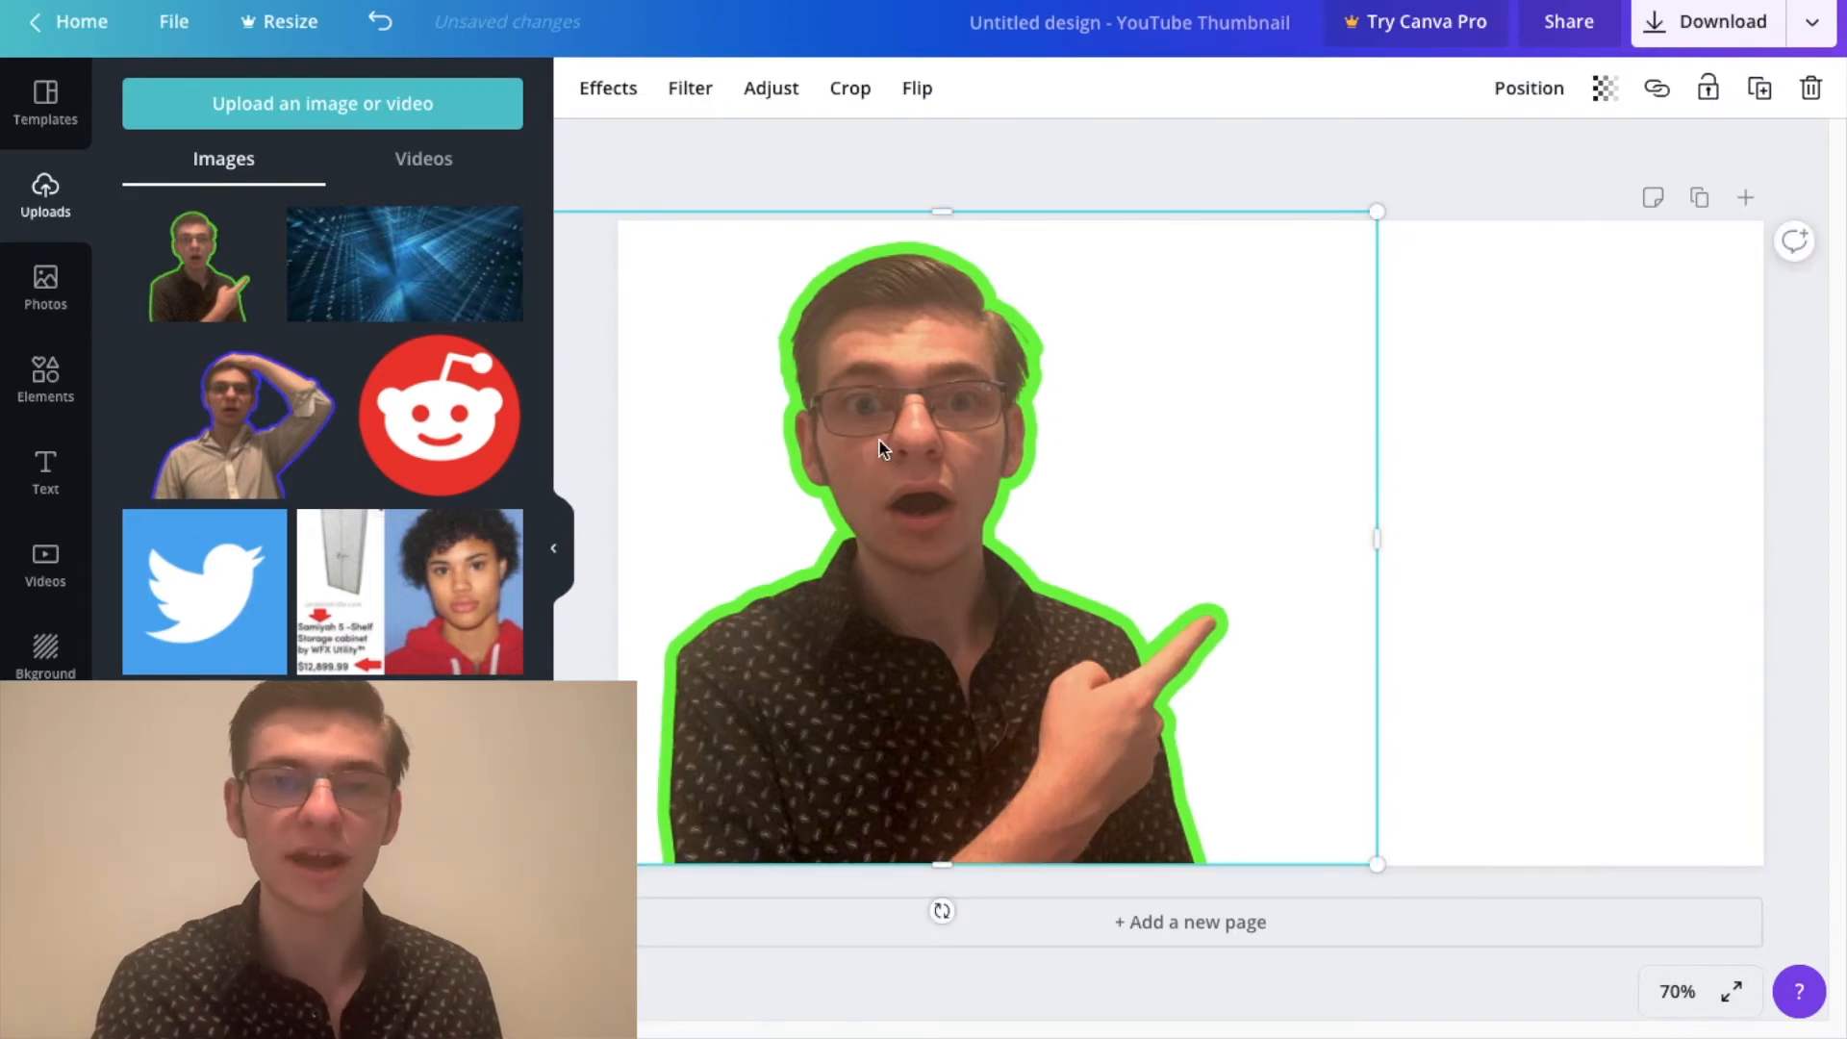
left_click(830, 188)
left_click(1304, 260)
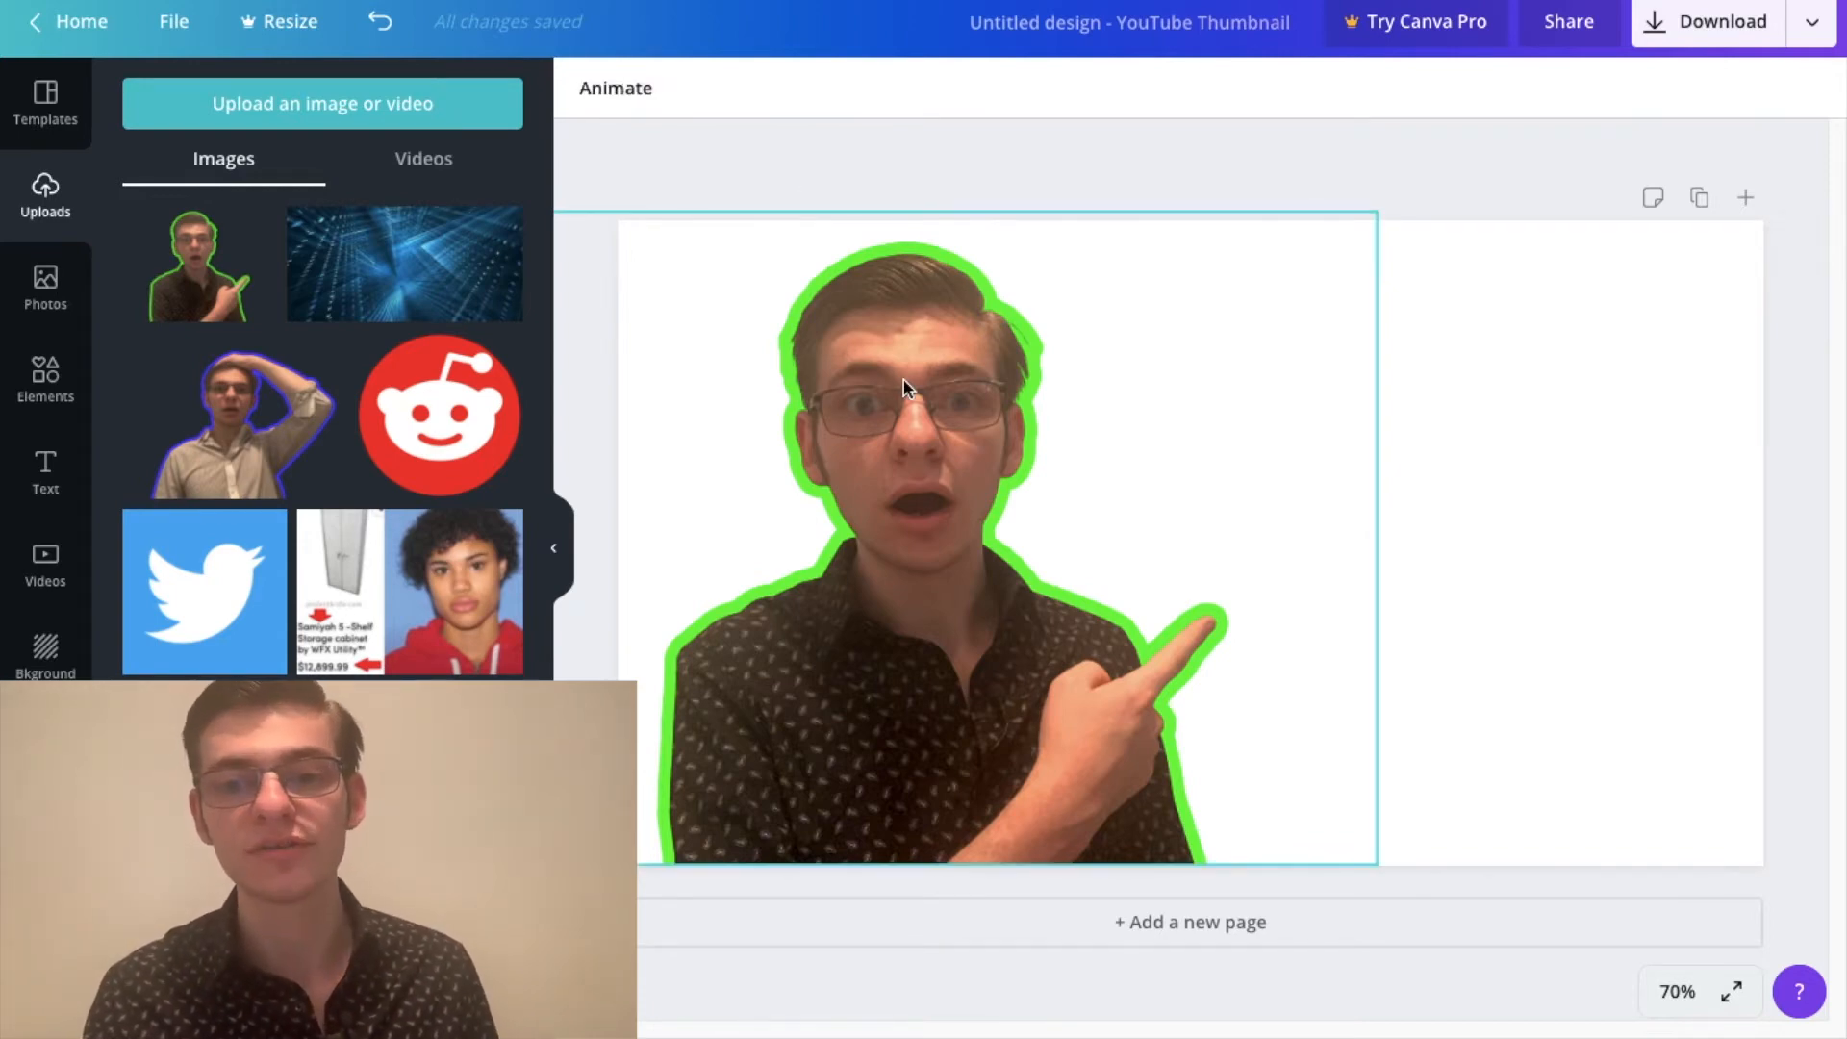
Step: Try another blur adjustment on the portrait, and return the blur to -5
left_click(782, 90)
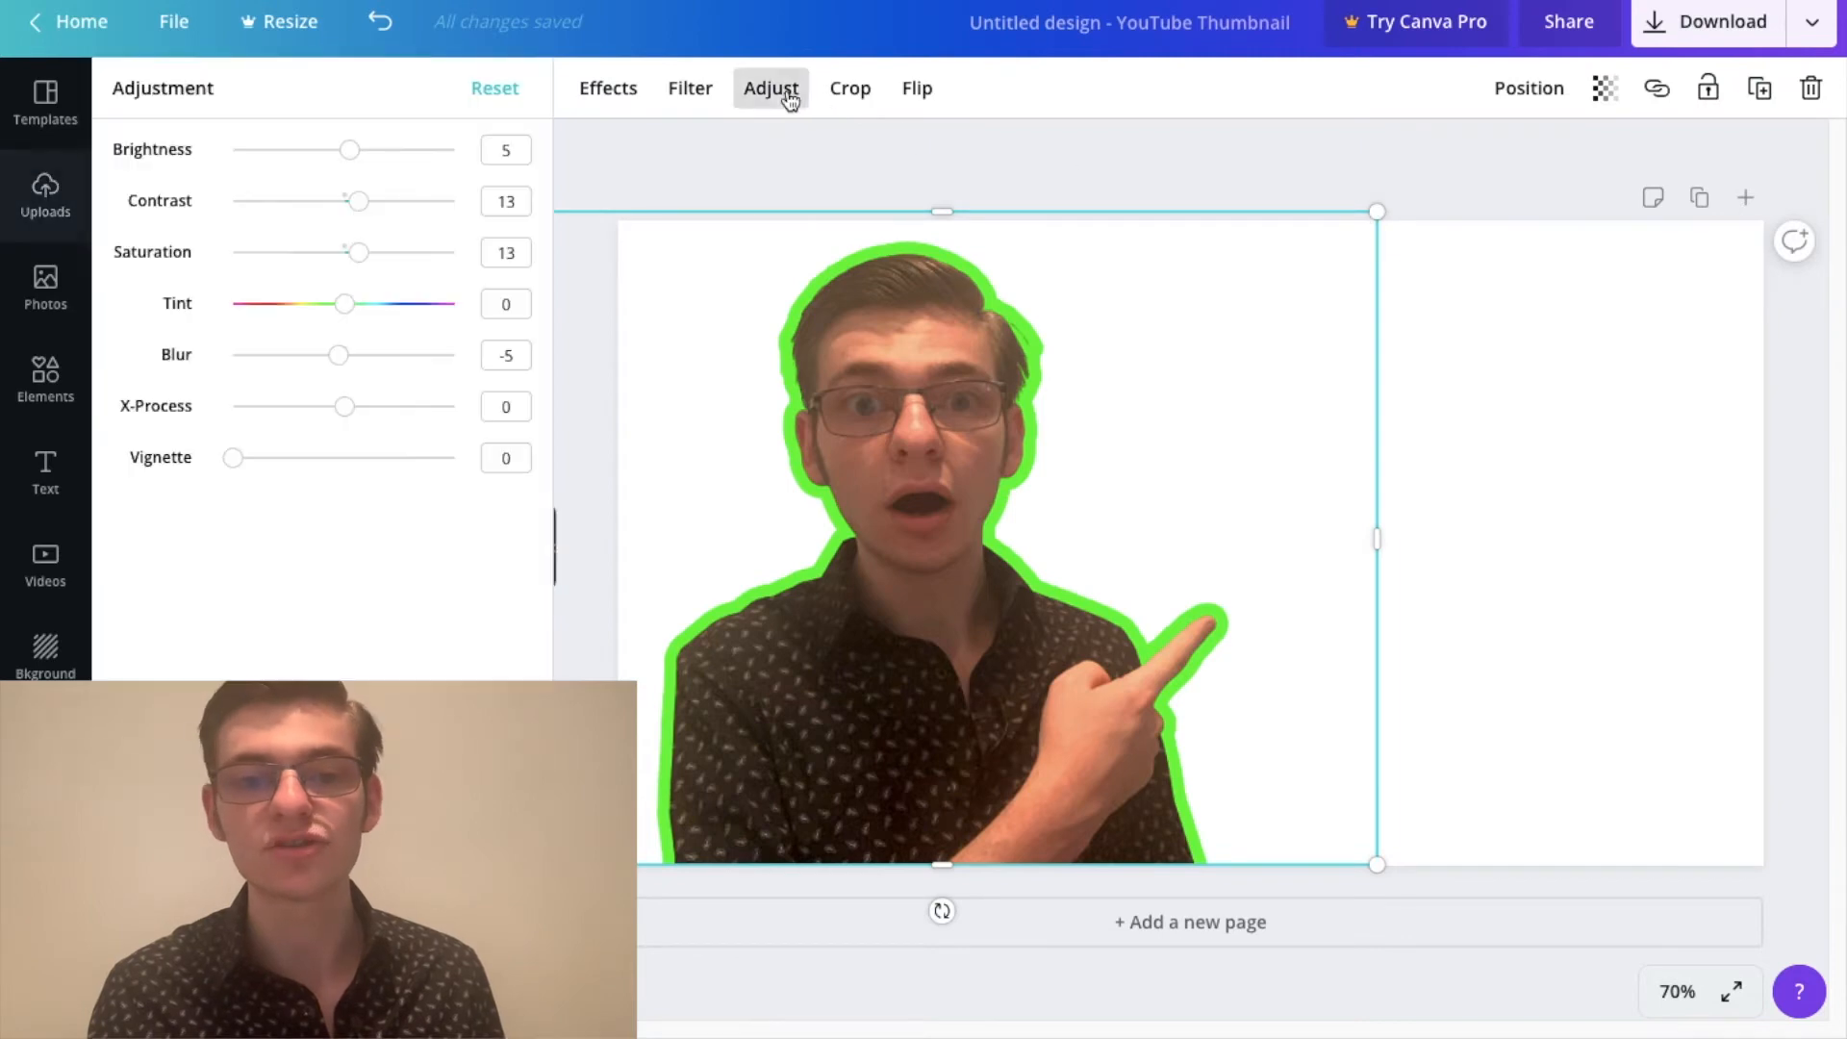
left_click_drag(344, 355, 339, 358)
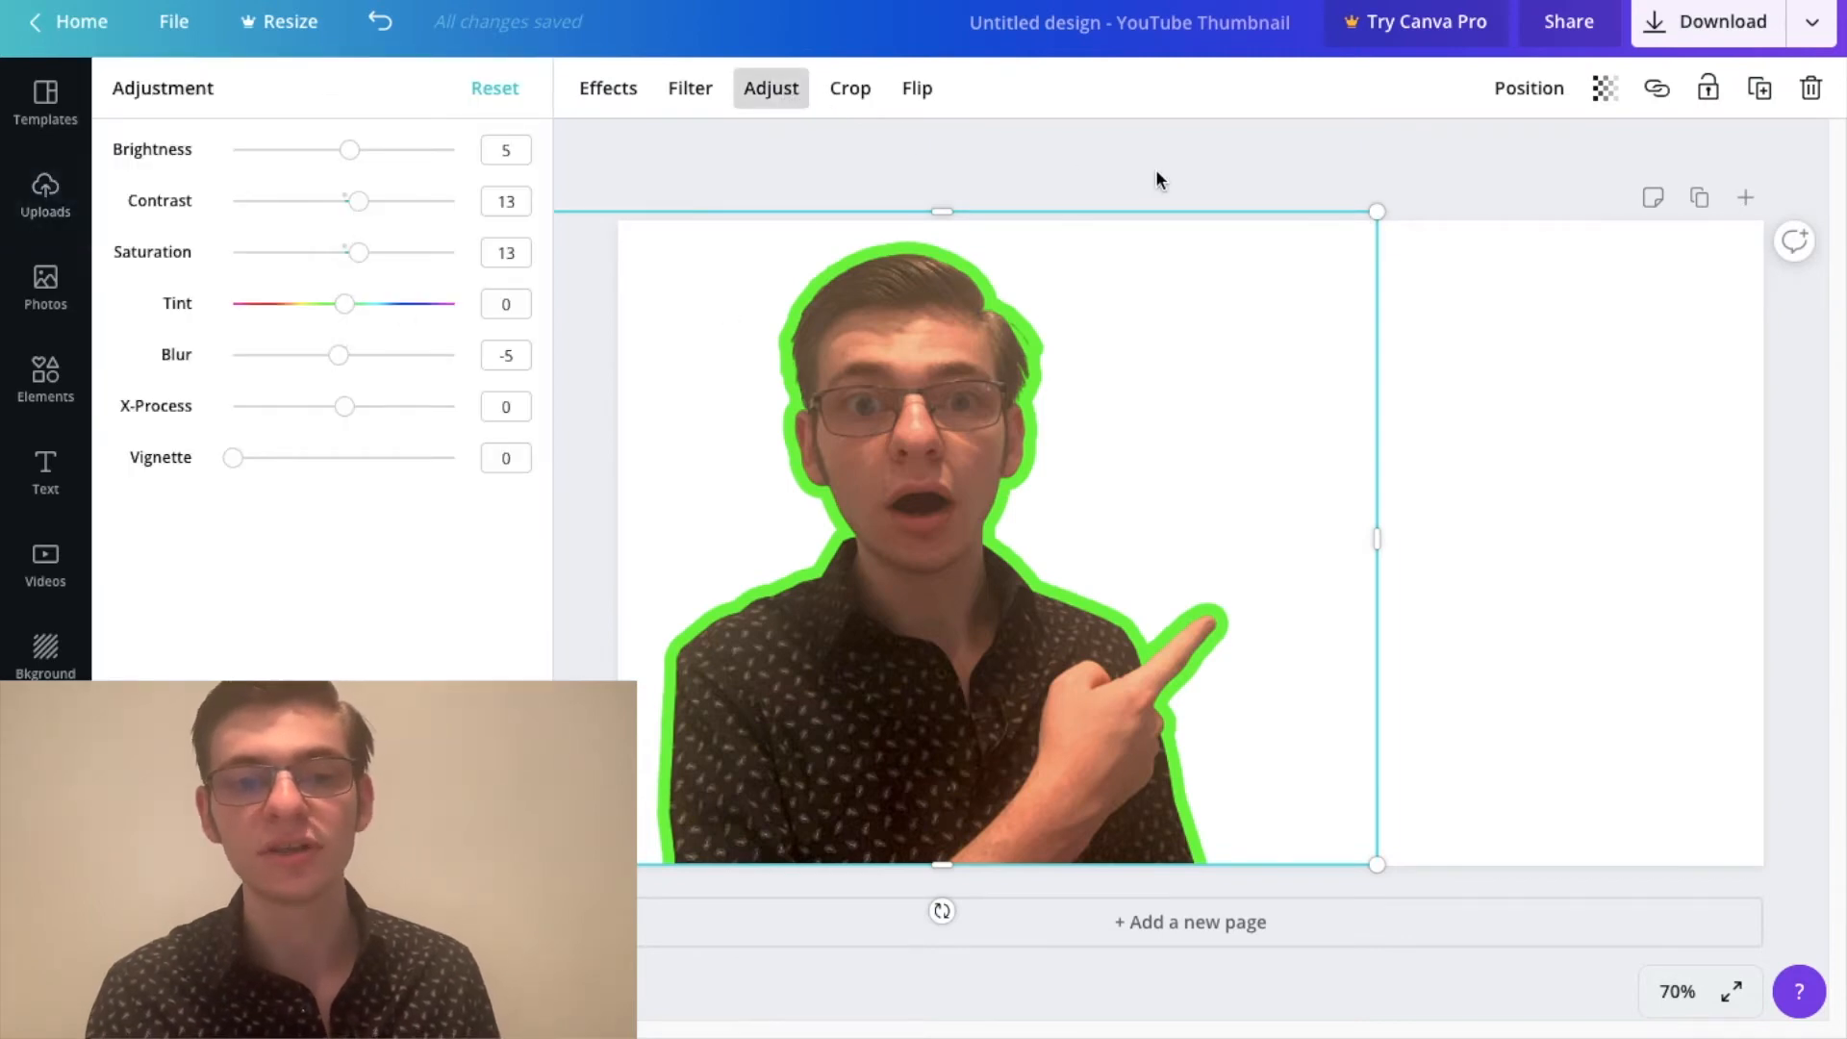
left_click(1124, 191)
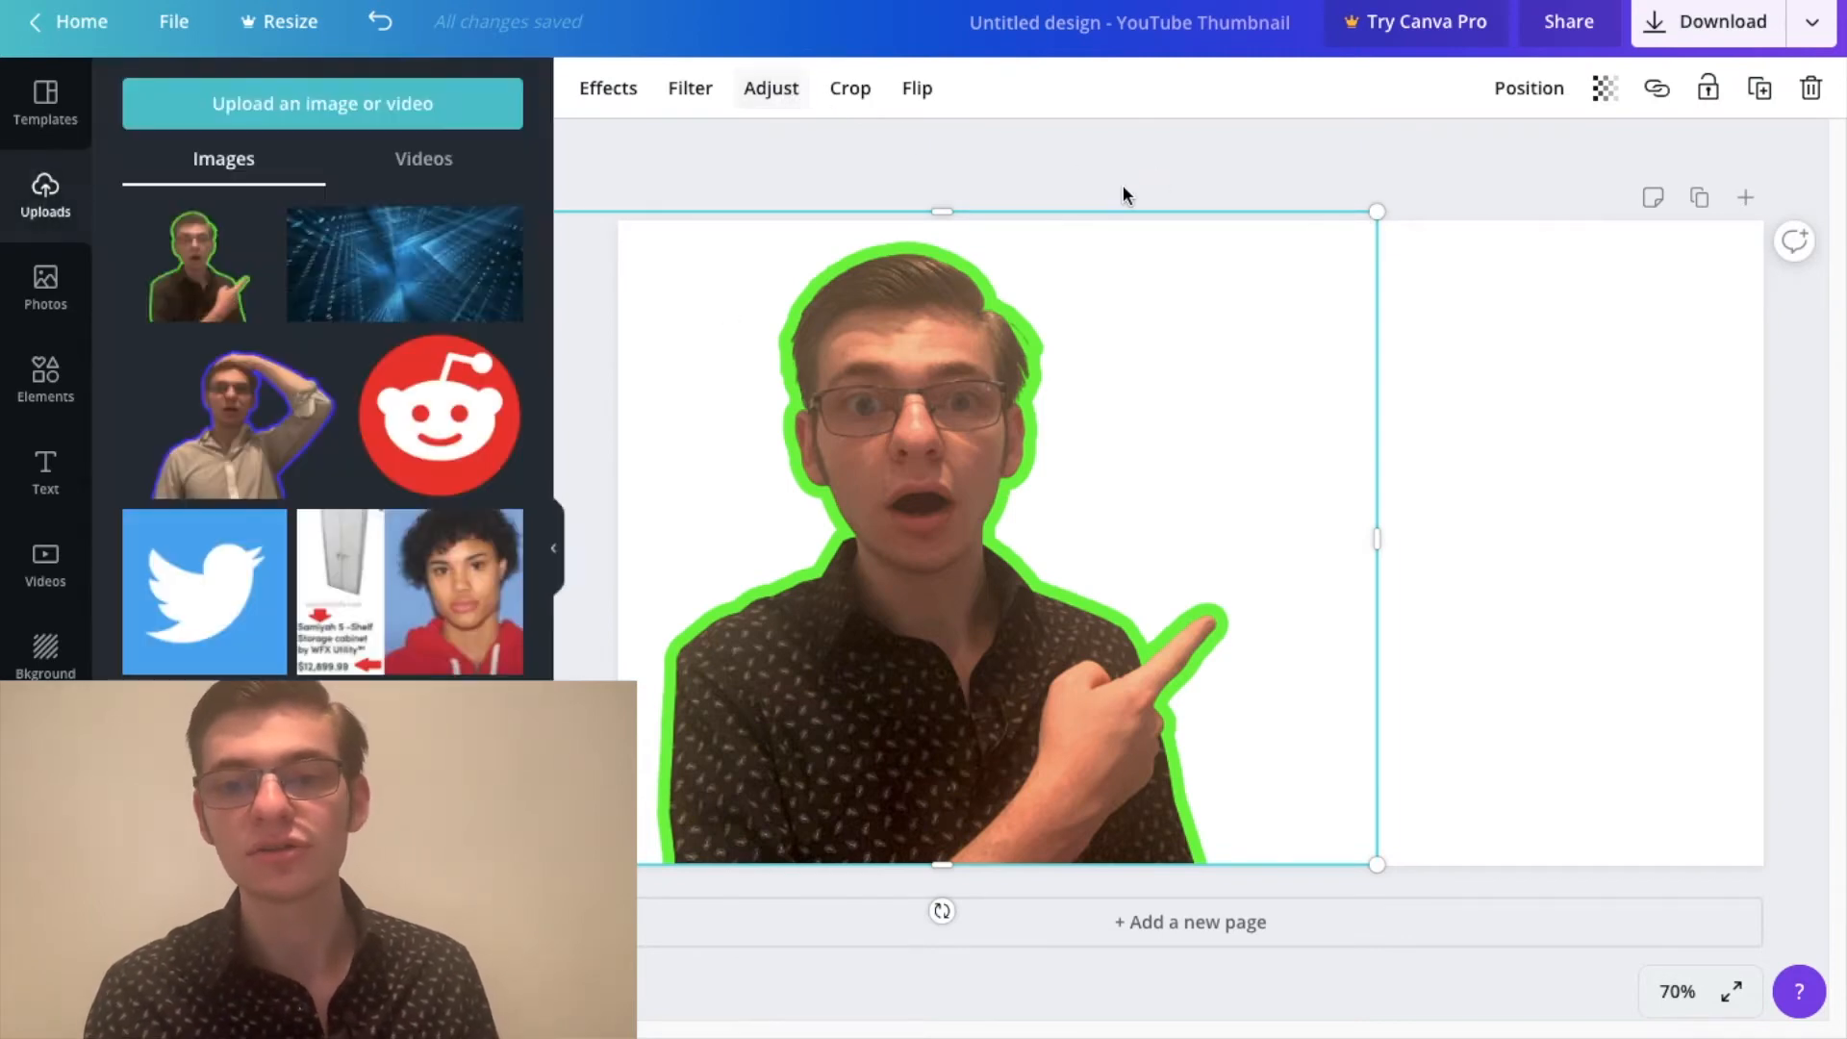
left_click(991, 178)
Step: Refine the portrait's placement by shifting it slightly towards the left edge of the thumbnail
left_click(904, 625)
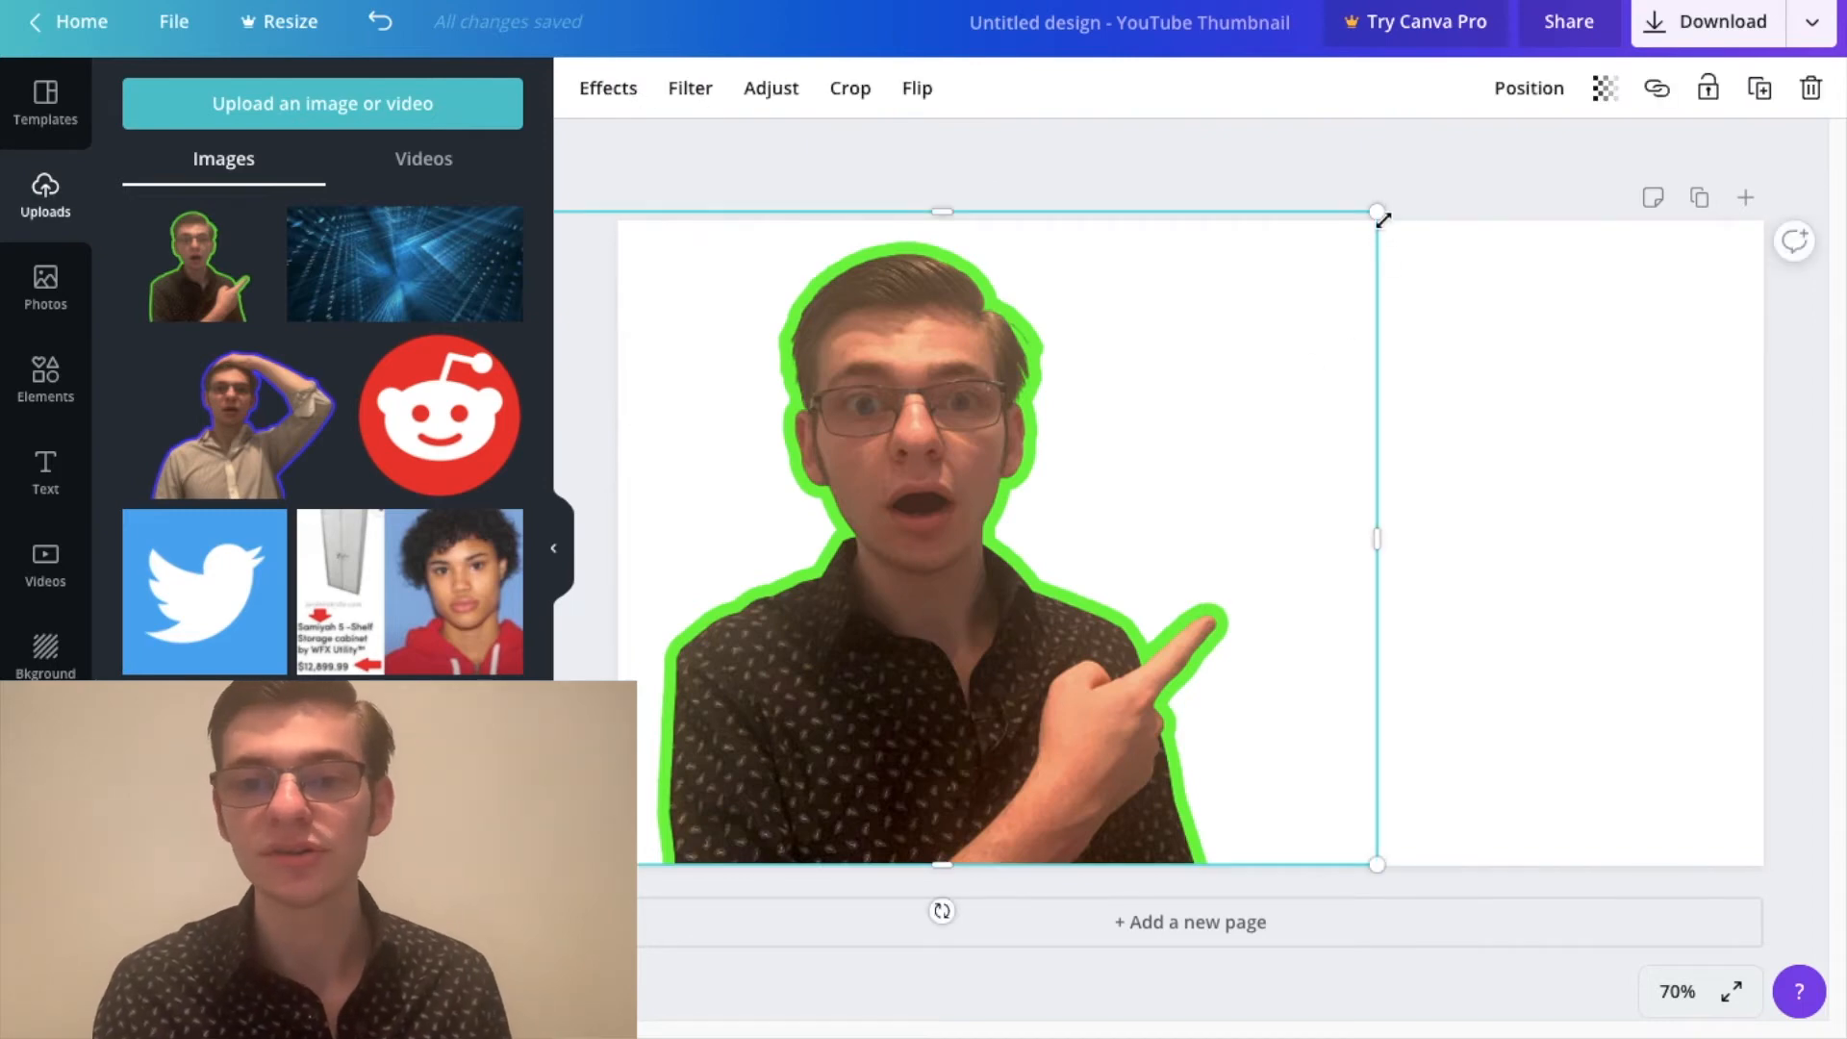
left_click_drag(1383, 221, 1373, 222)
left_click(1243, 192)
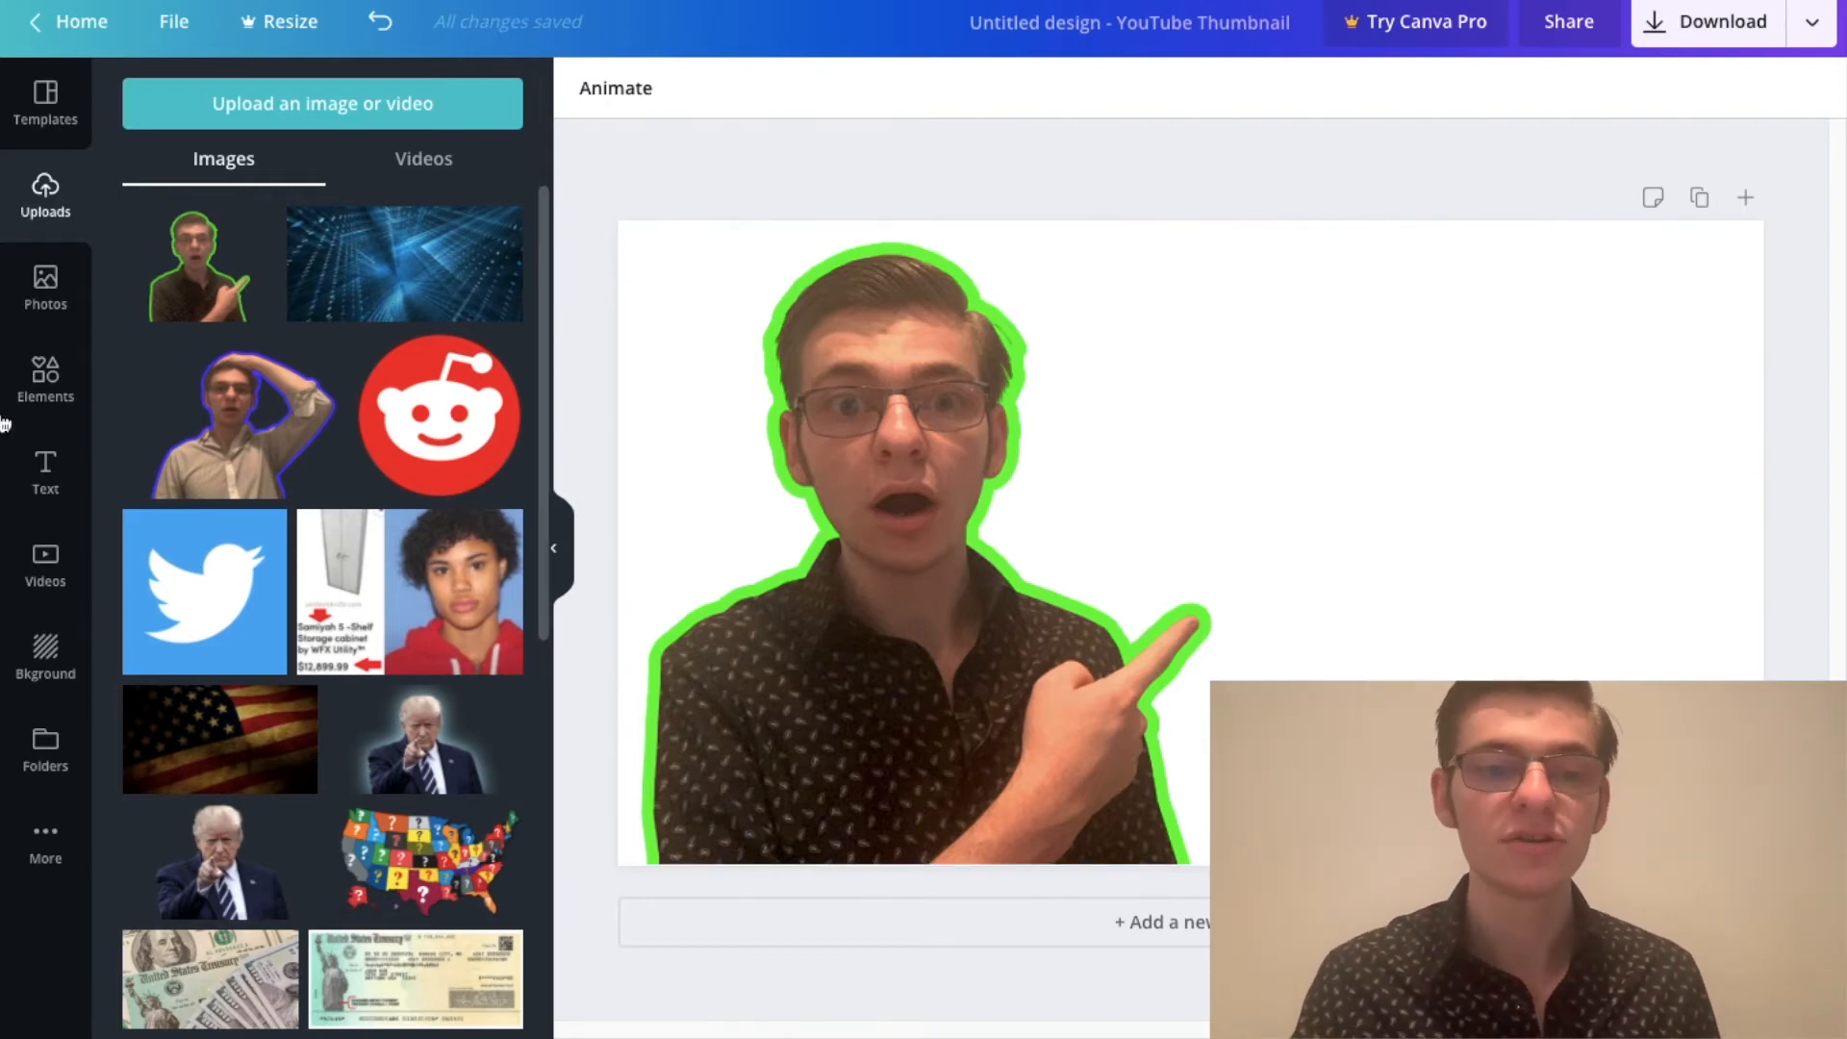
Step: Try a solid purple background on the thumbnail, and replace it with solid yellow
left_click(42, 663)
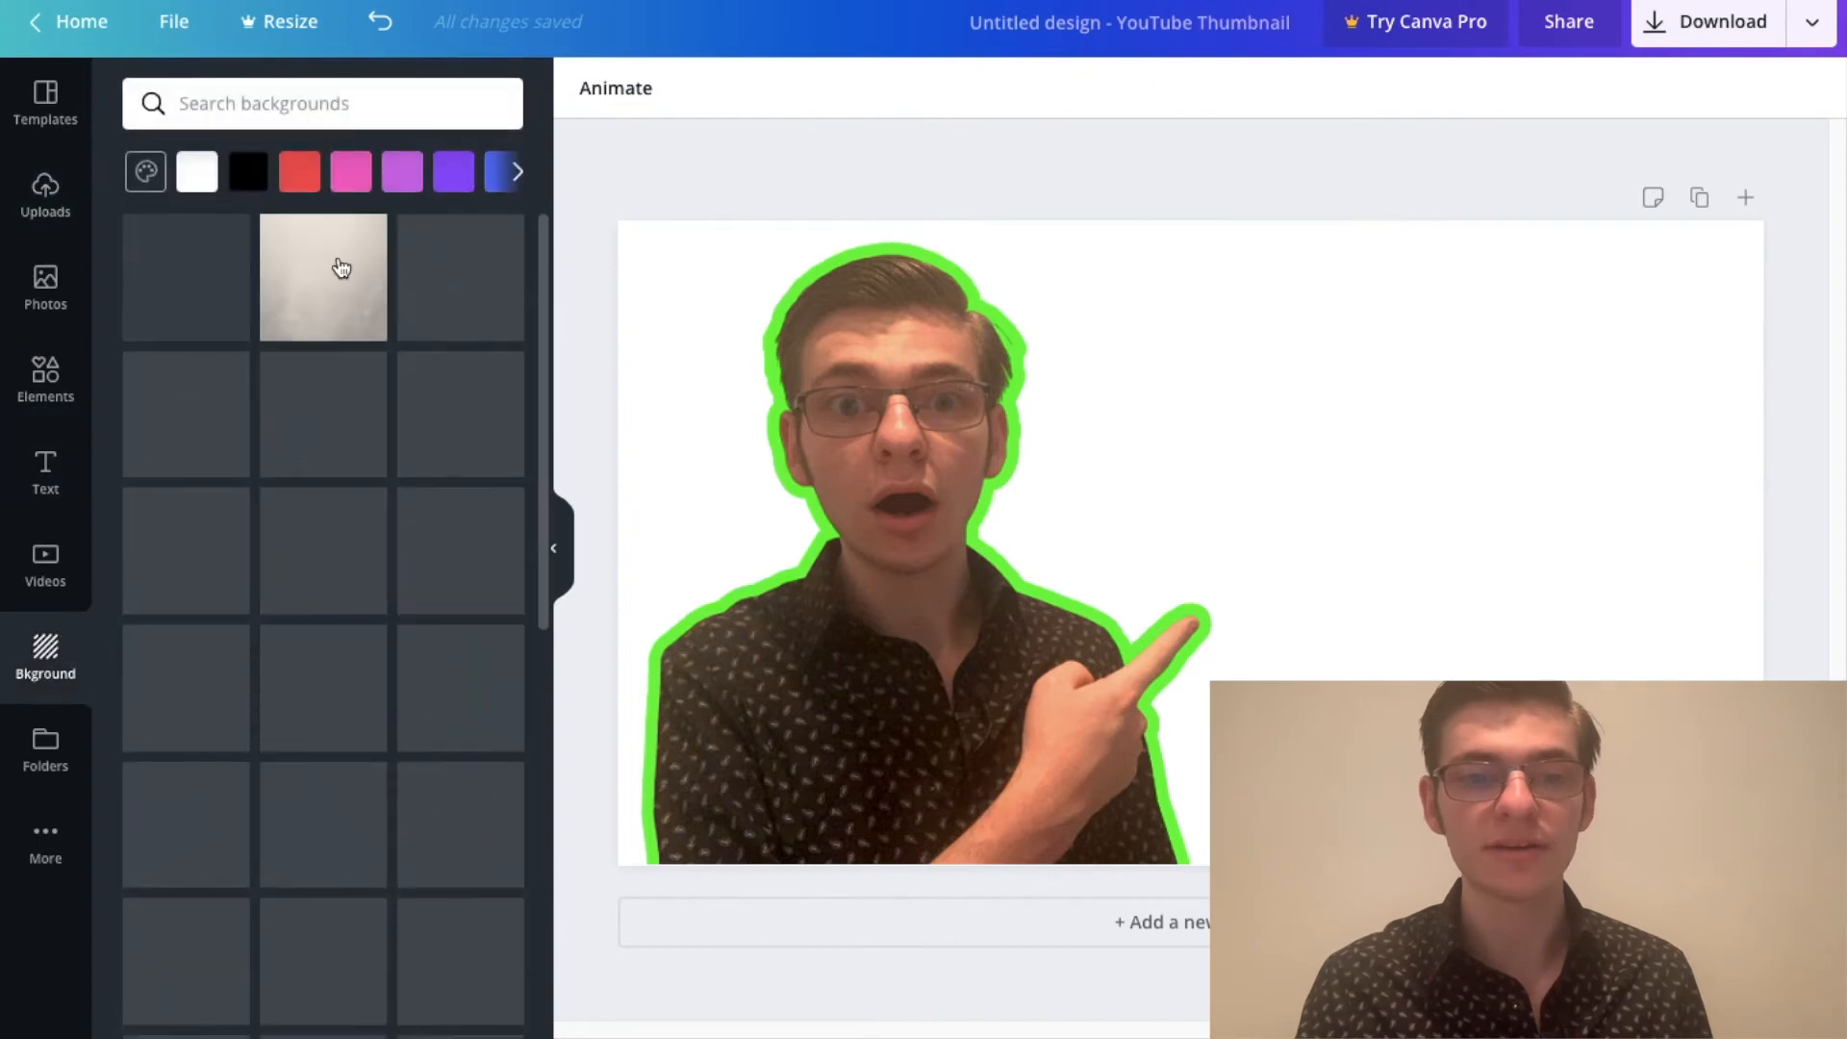
left_click(392, 185)
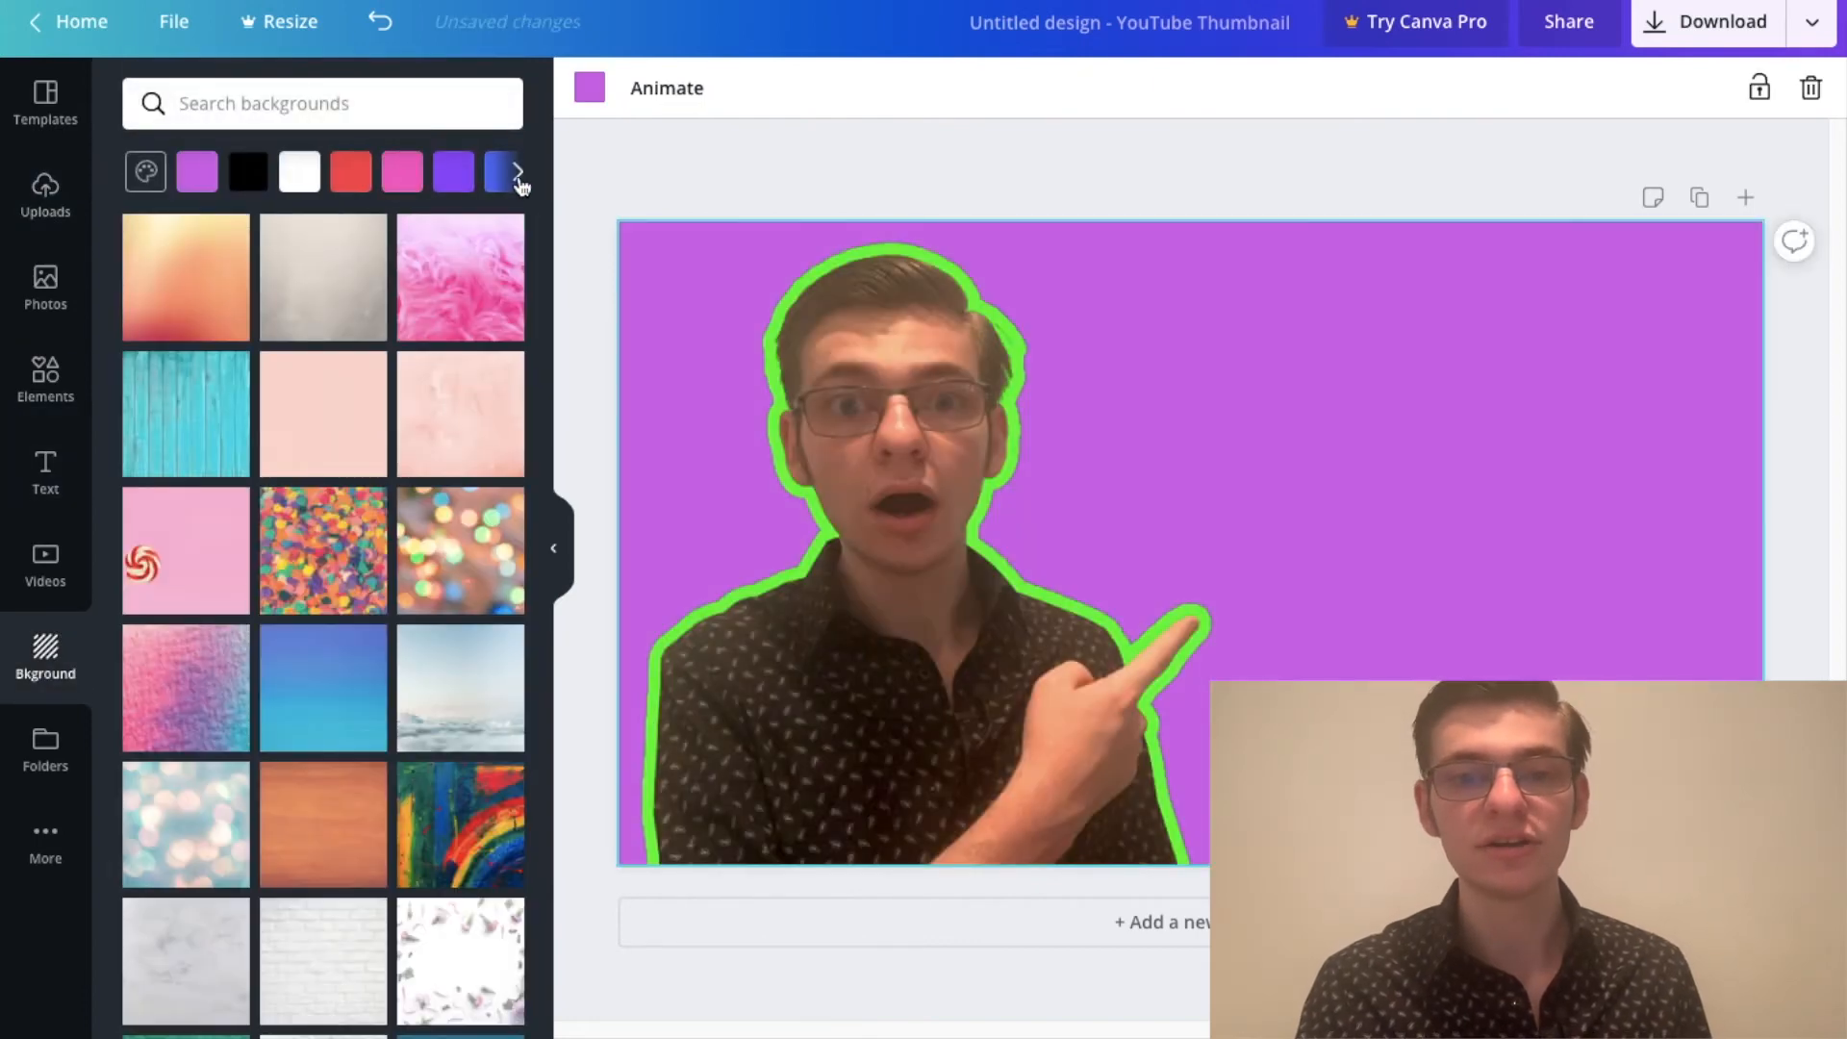
left_click(517, 177)
left_click(420, 188)
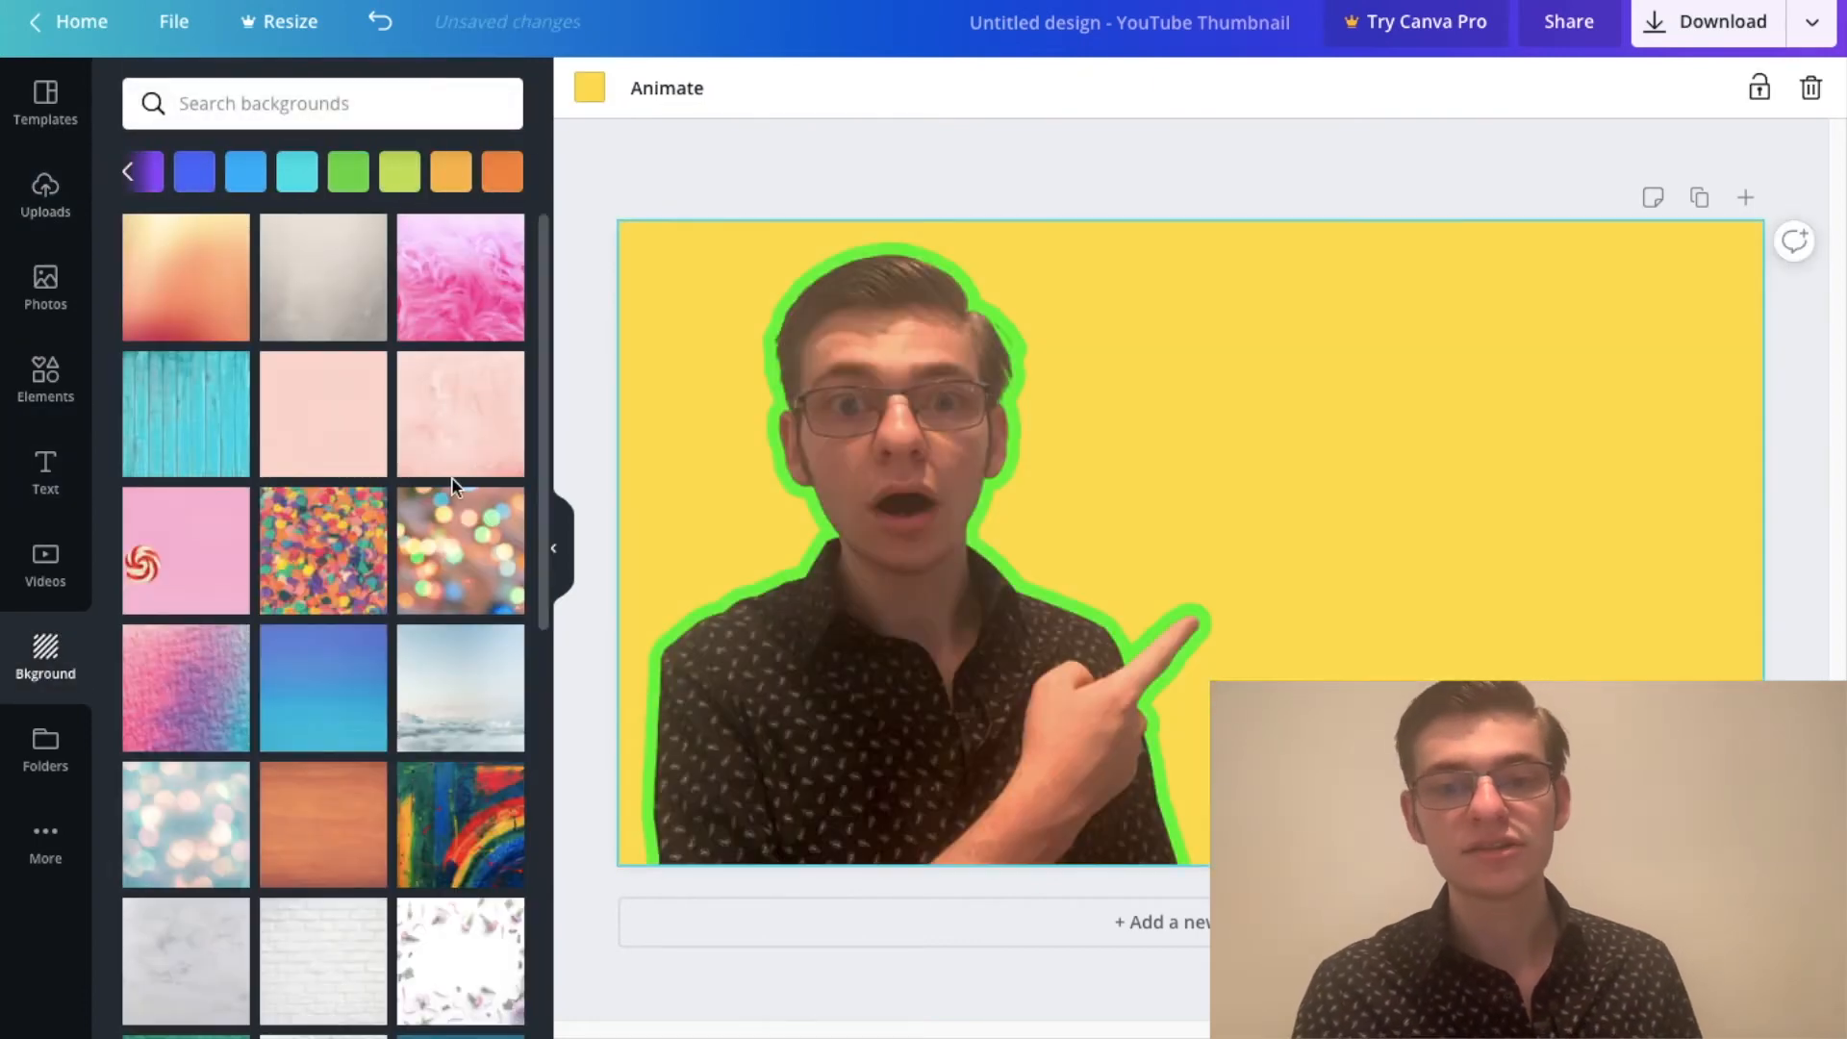
Step: Try the black stock background with sparkling lights along its lower edge on the thumbnail
left_click_drag(541, 320, 532, 358)
scroll(479, 733, "down", 4)
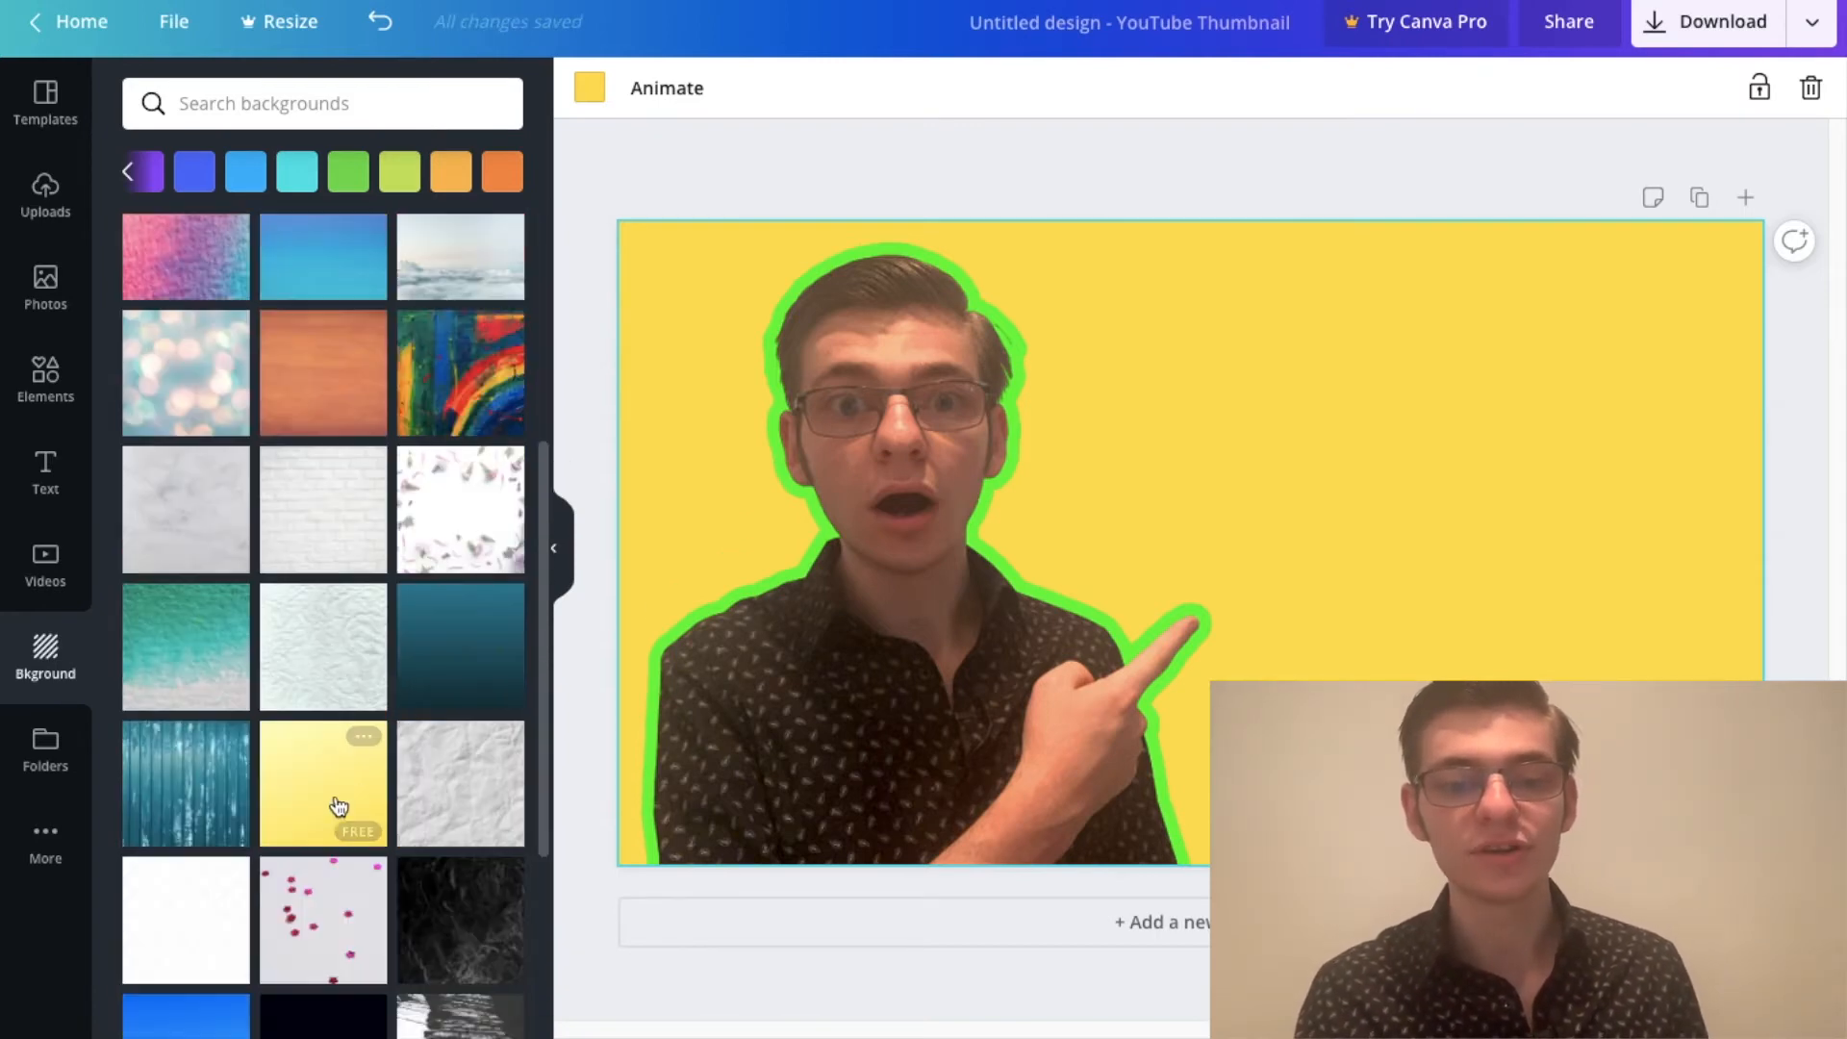
scroll(358, 654, "down", 1)
scroll(358, 646, "down", 3)
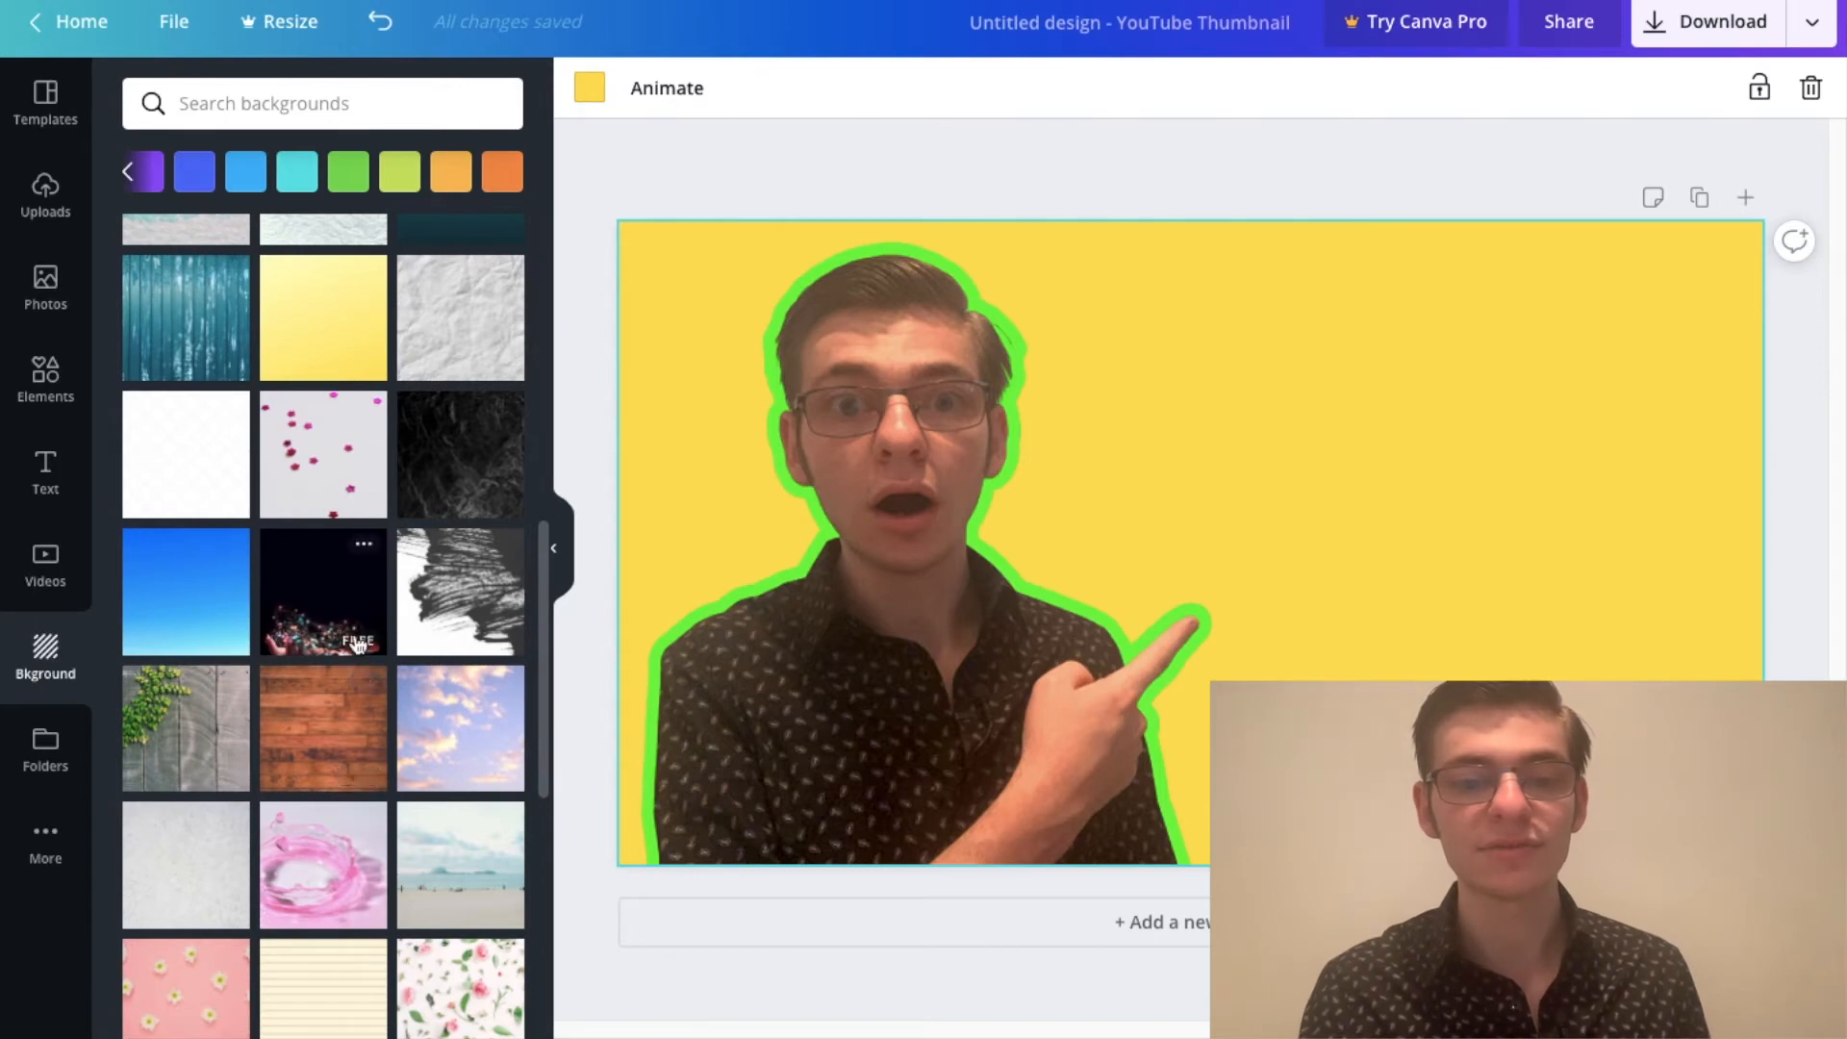
left_click(327, 611)
Step: Look through more stock backgrounds and replace the black one with the red weathered wood planks
scroll(380, 578, "down", 5)
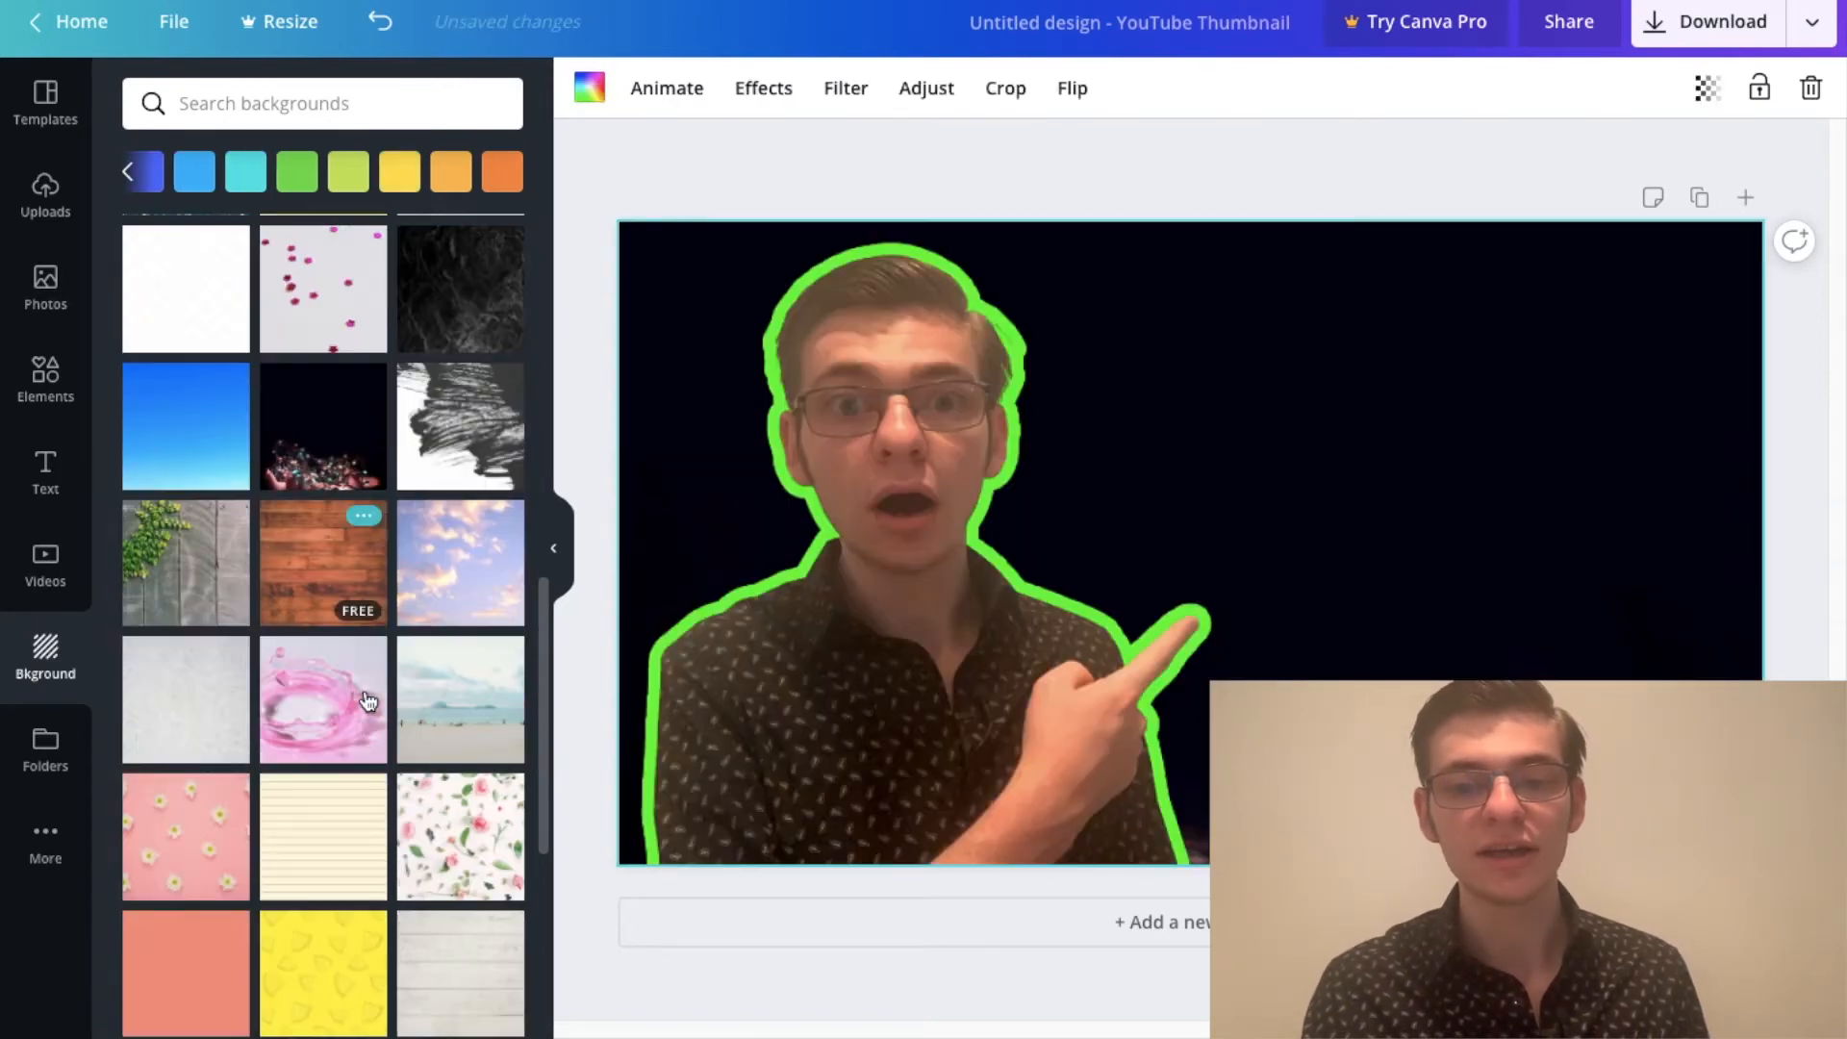
scroll(378, 712, "down", 12)
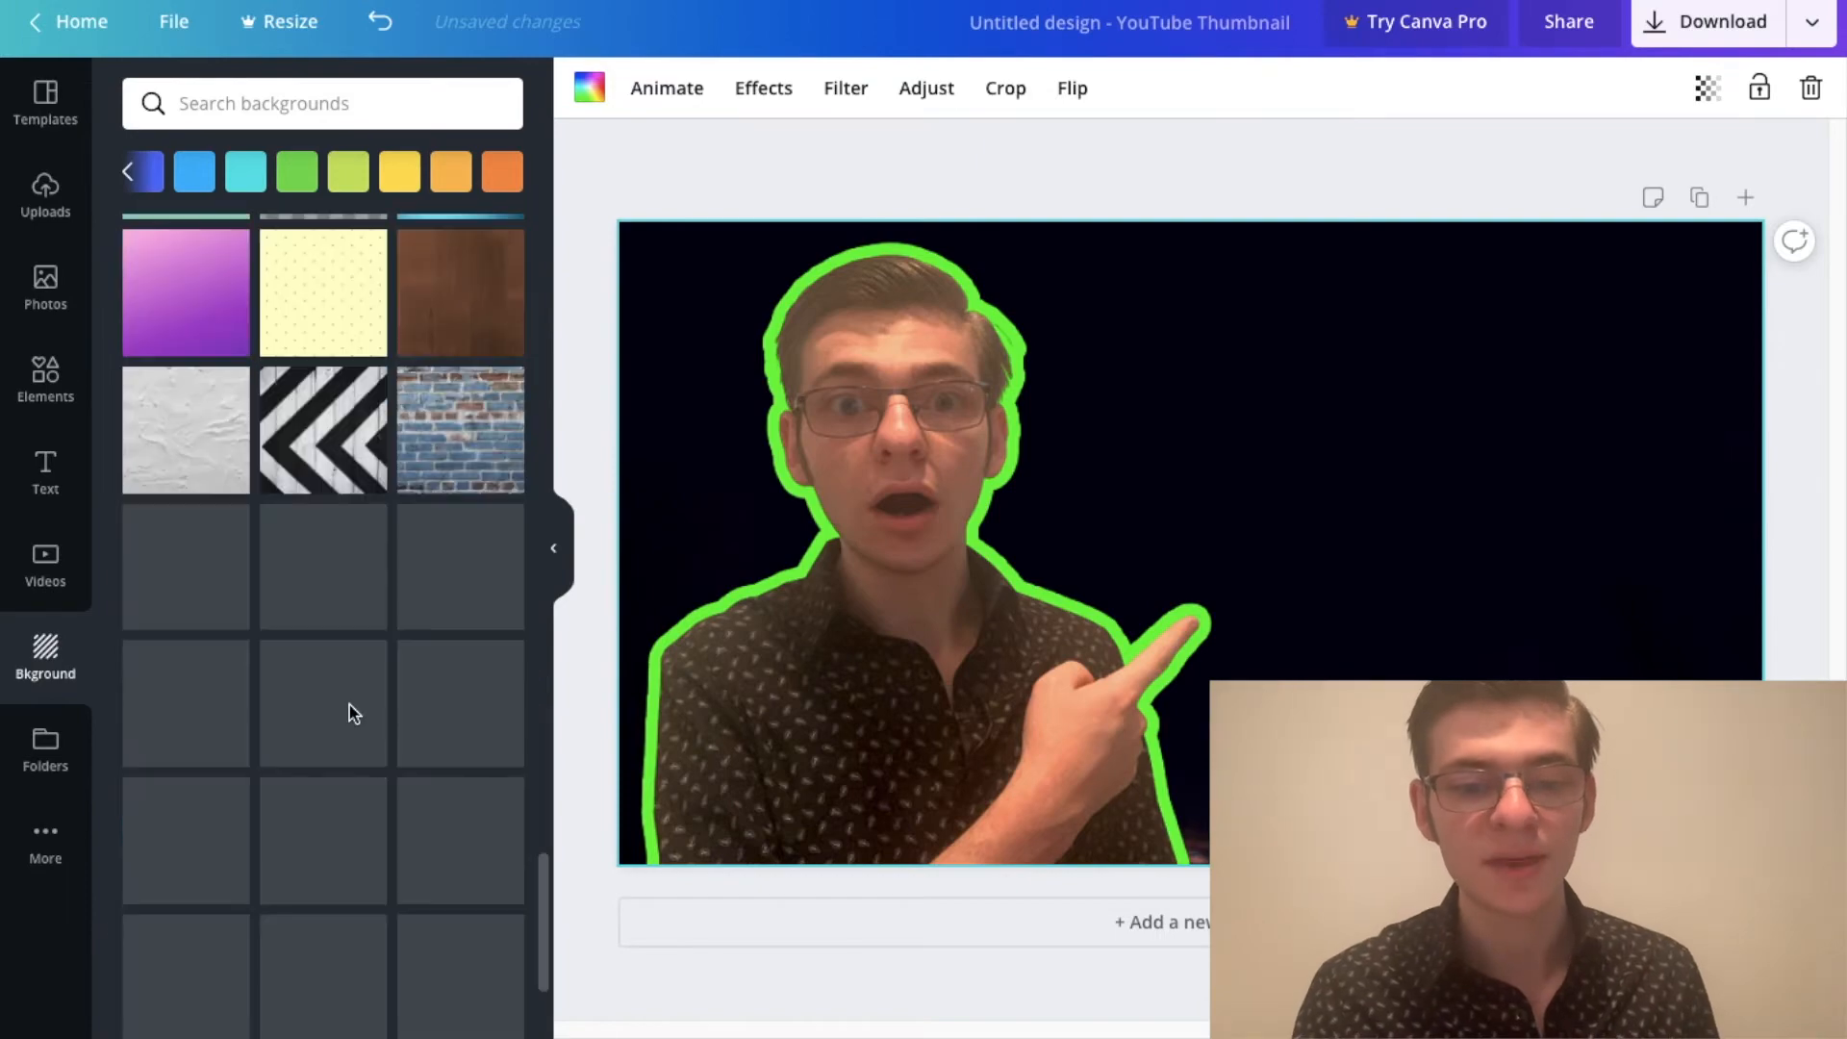
scroll(373, 604, "down", 15)
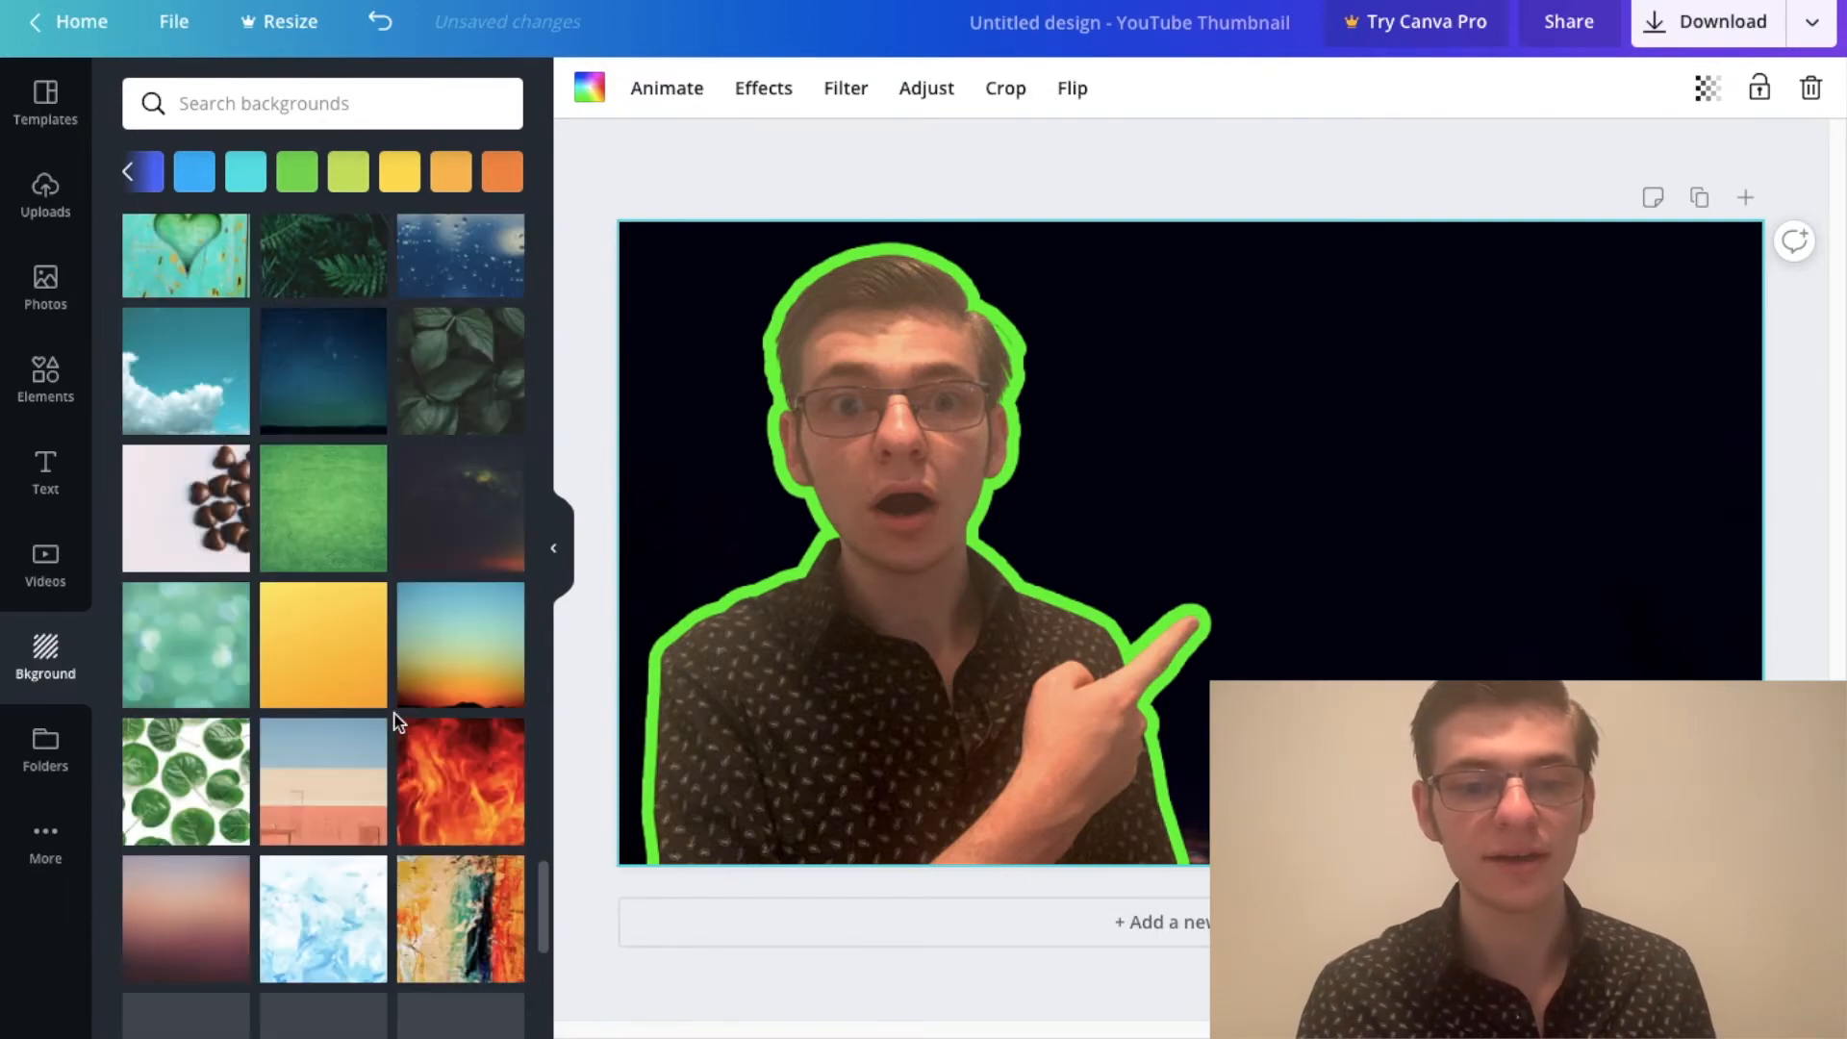
scroll(390, 731, "down", 10)
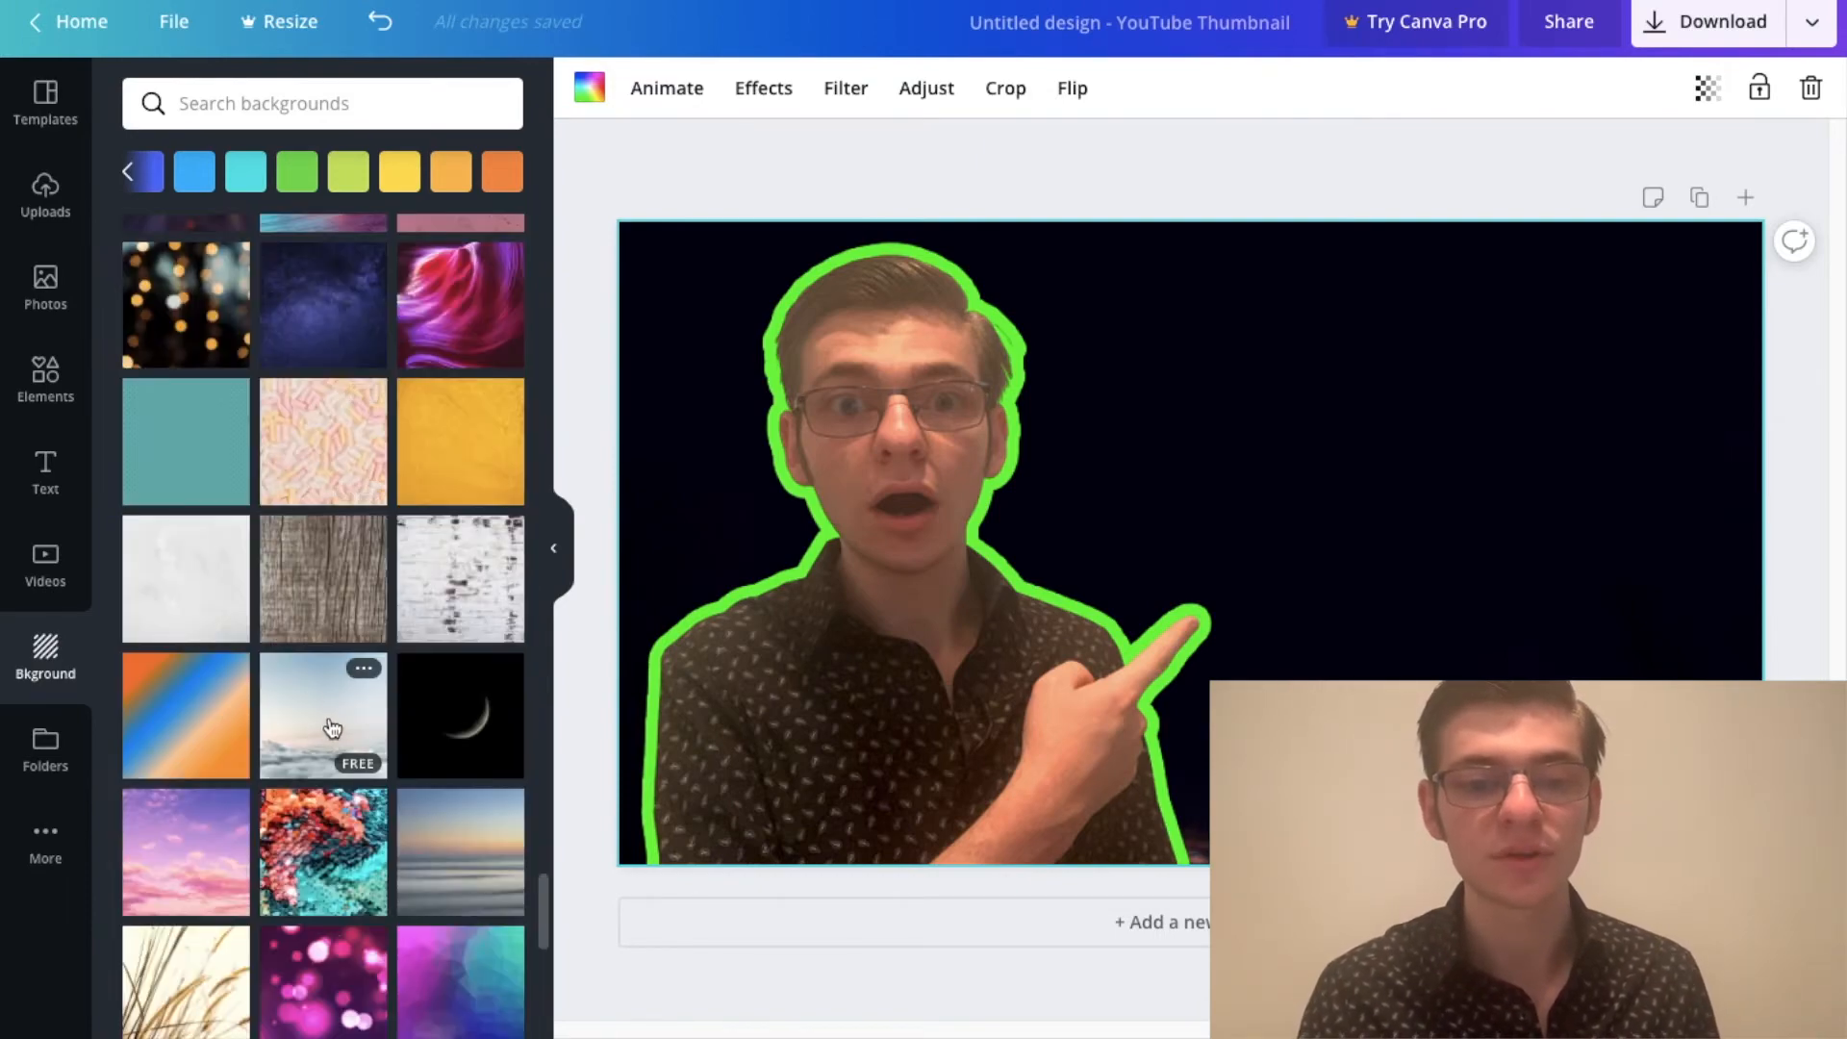
scroll(366, 558, "down", 4)
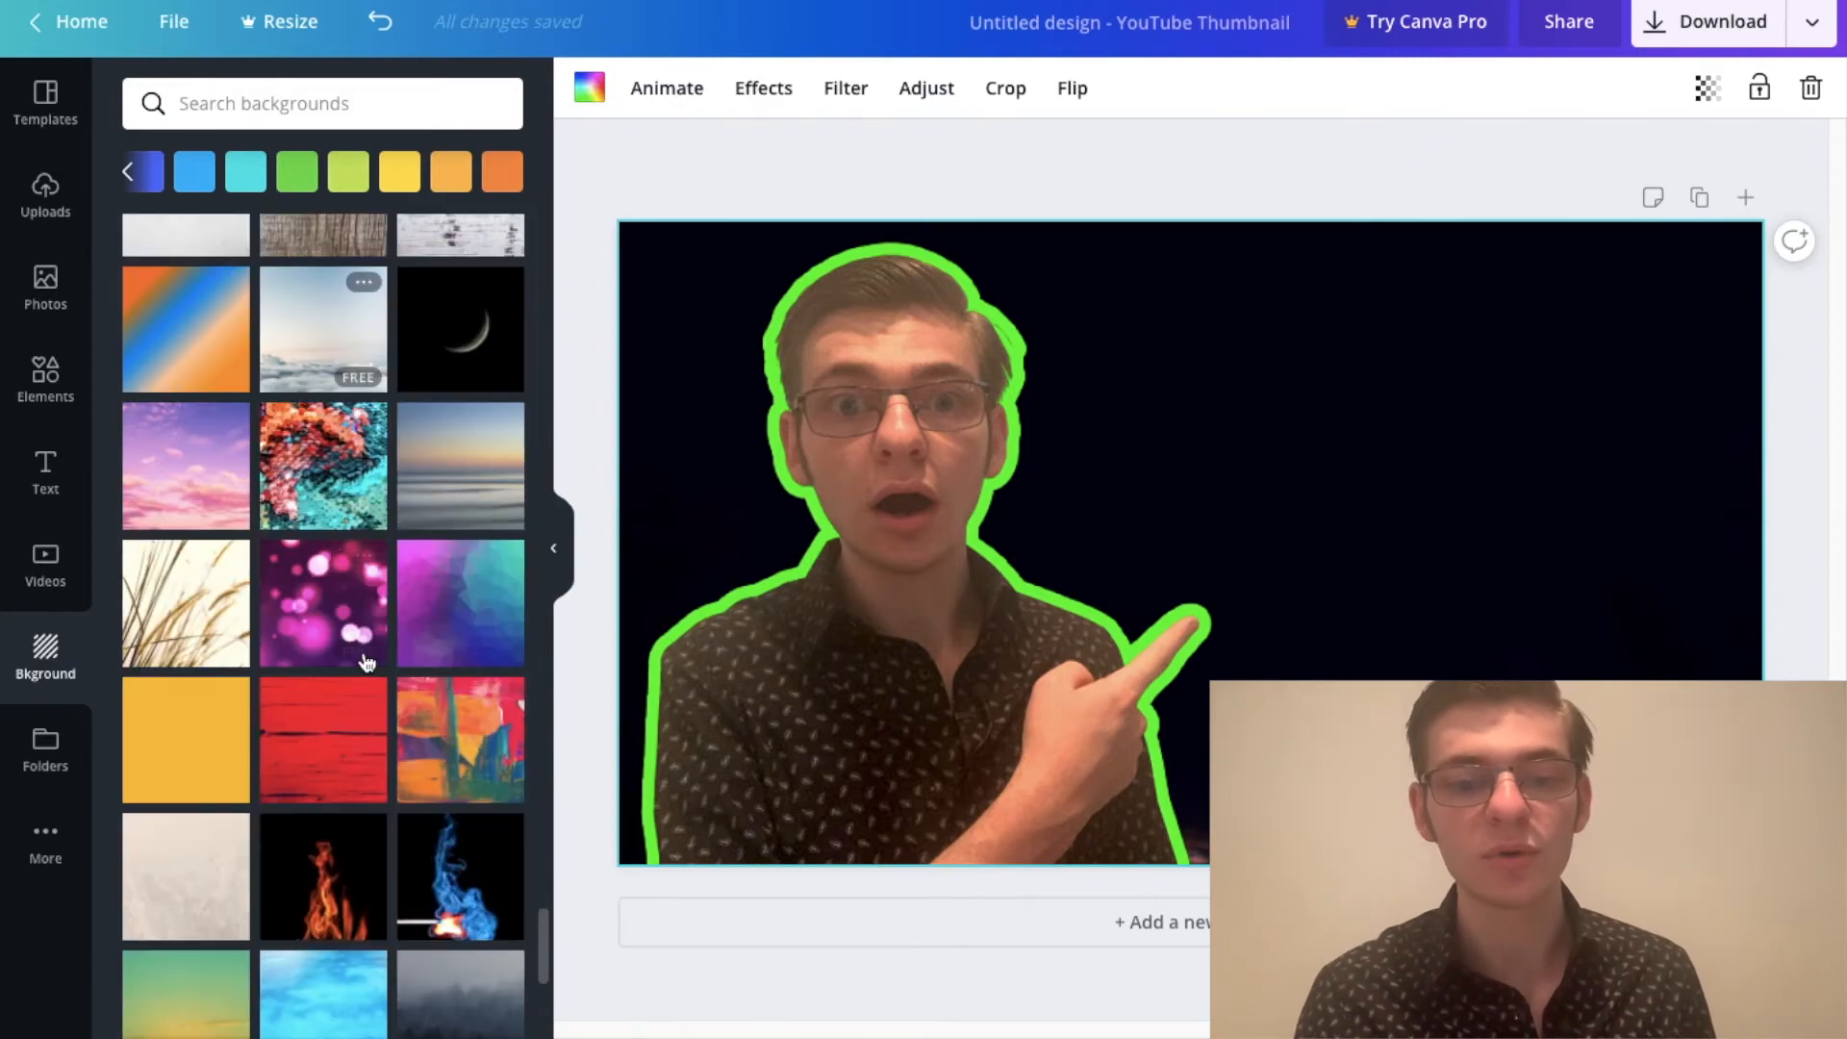
scroll(298, 586, "down", 2)
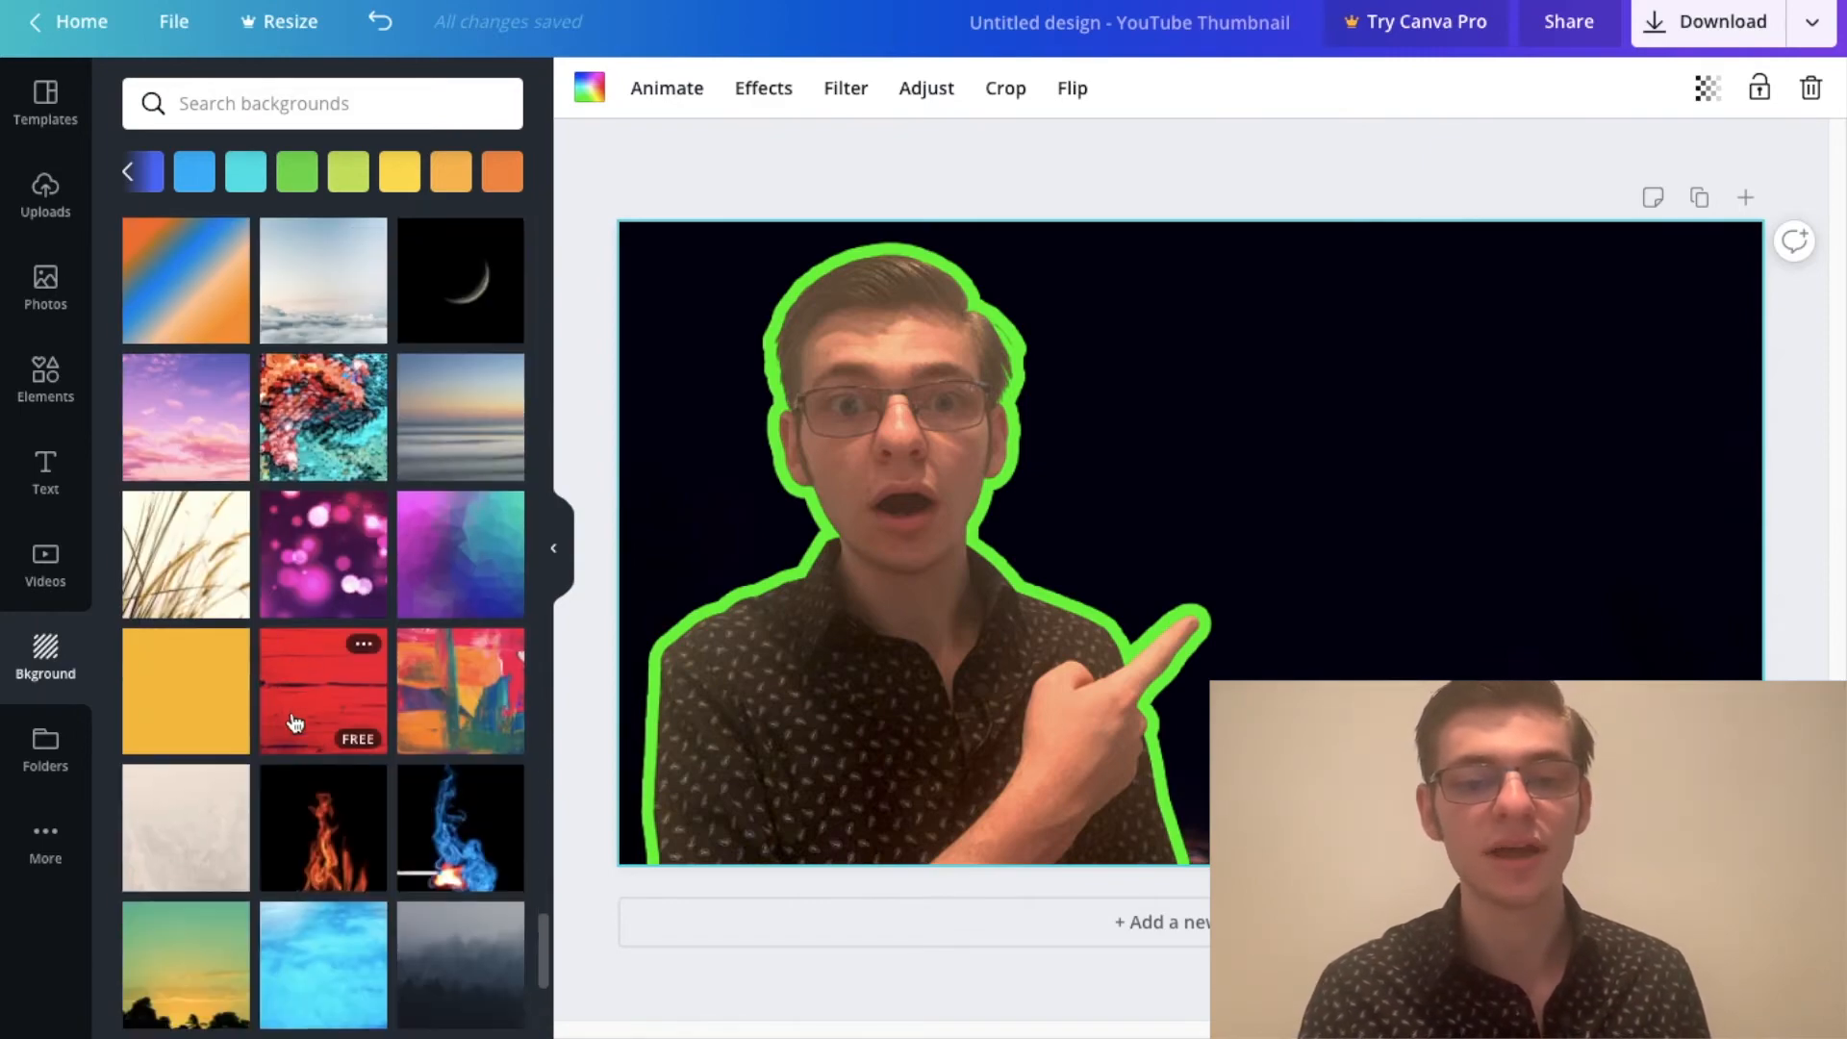
left_click(291, 604)
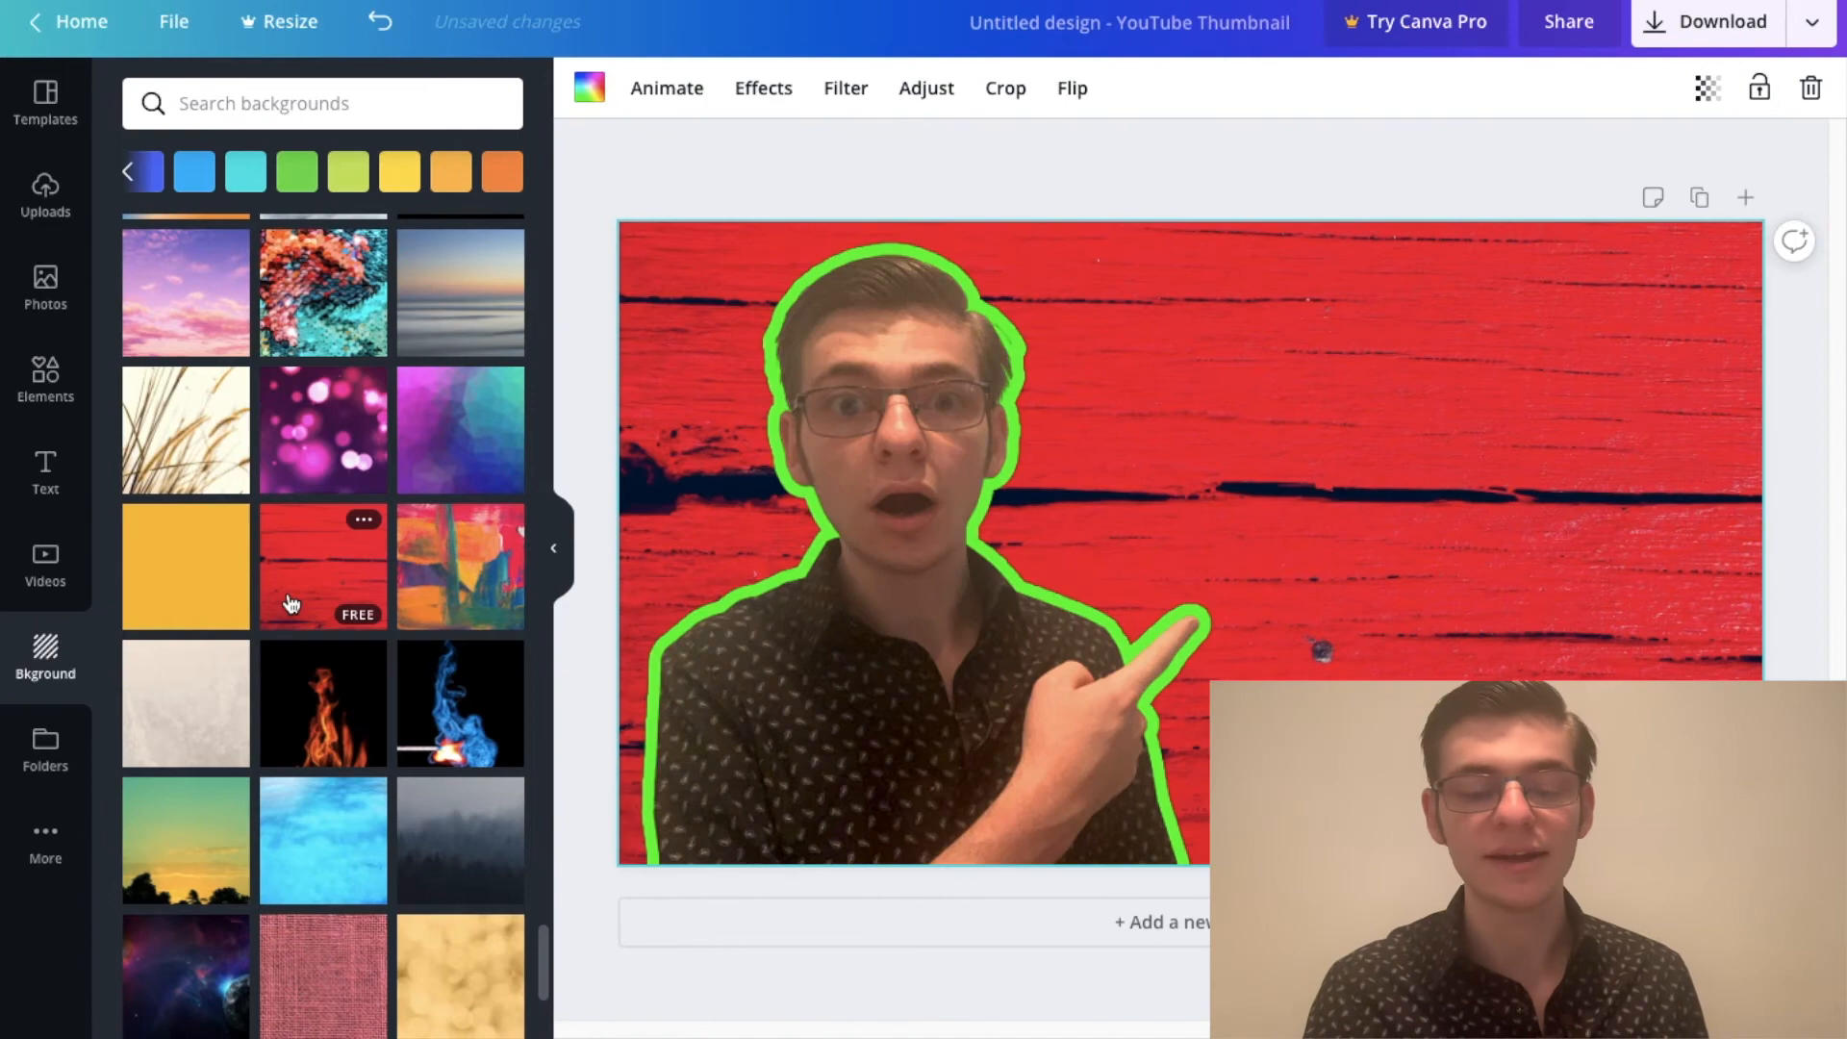
Step: Replace the red wood background with the green palm leaves photo
scroll(348, 633, "down", 1)
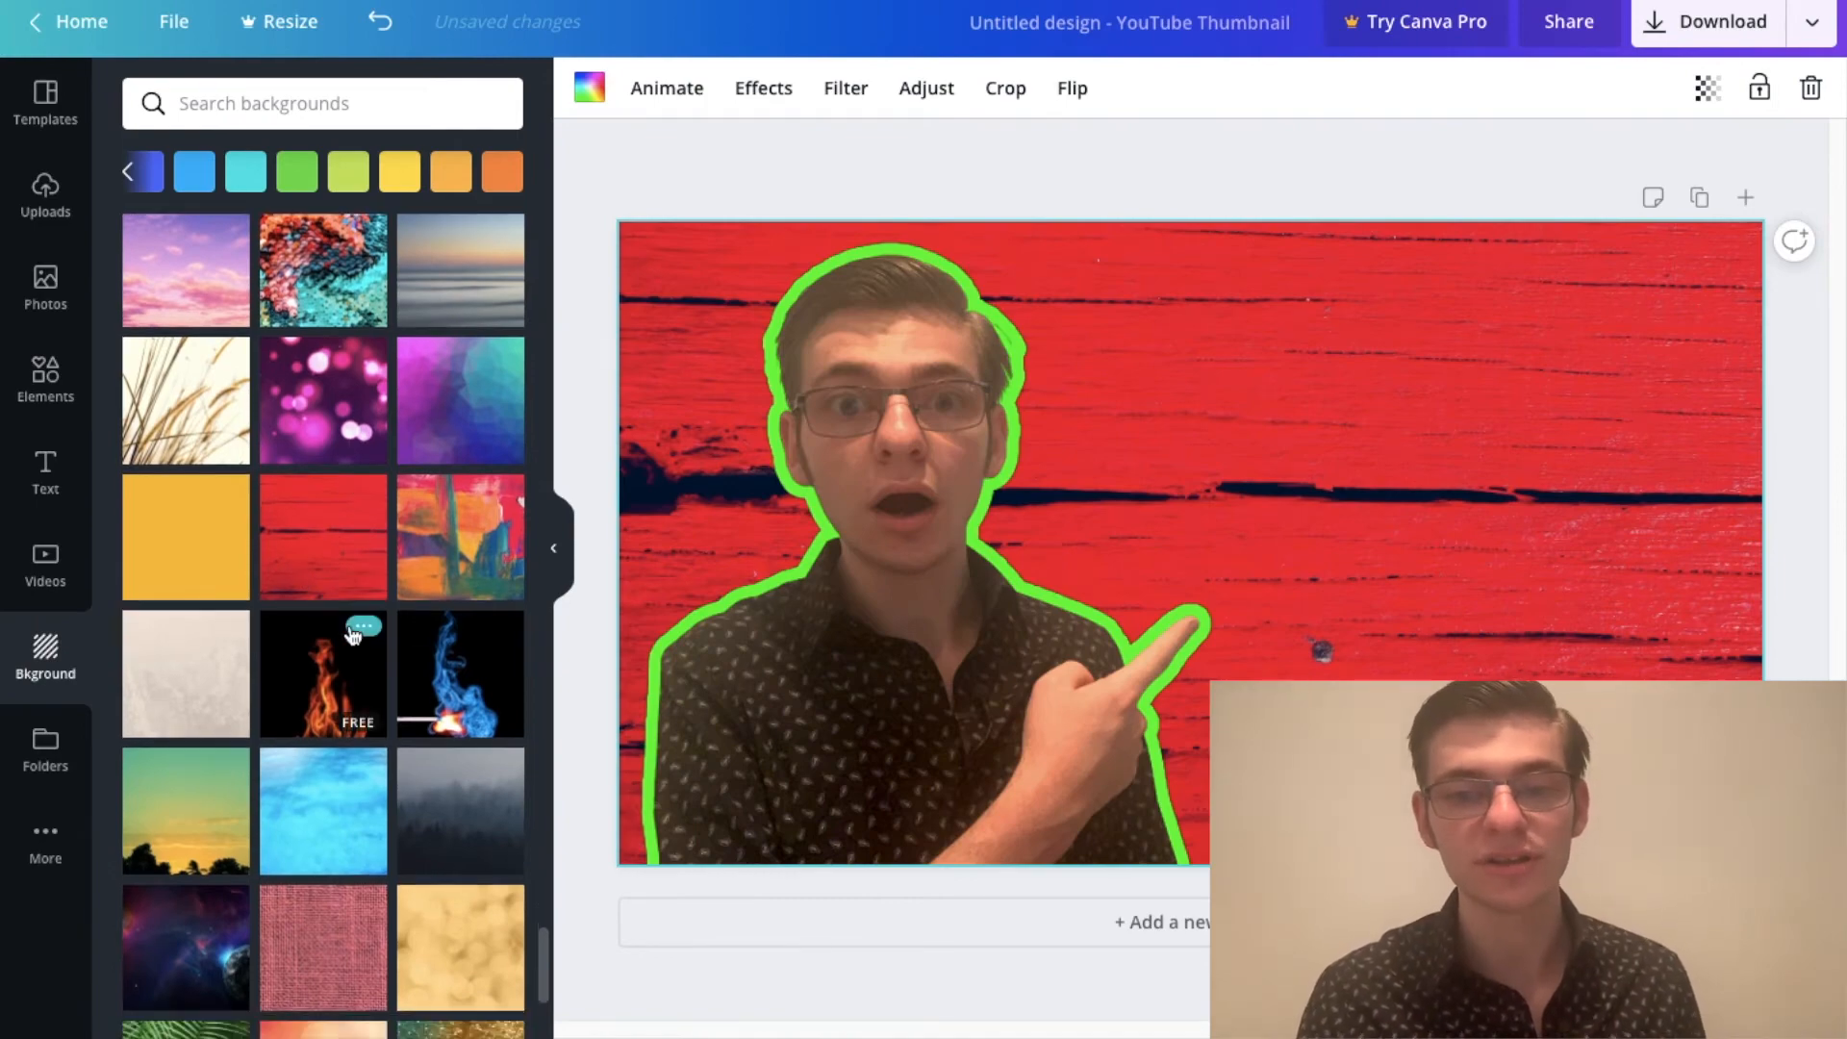
scroll(332, 664, "down", 2)
scroll(322, 674, "down", 2)
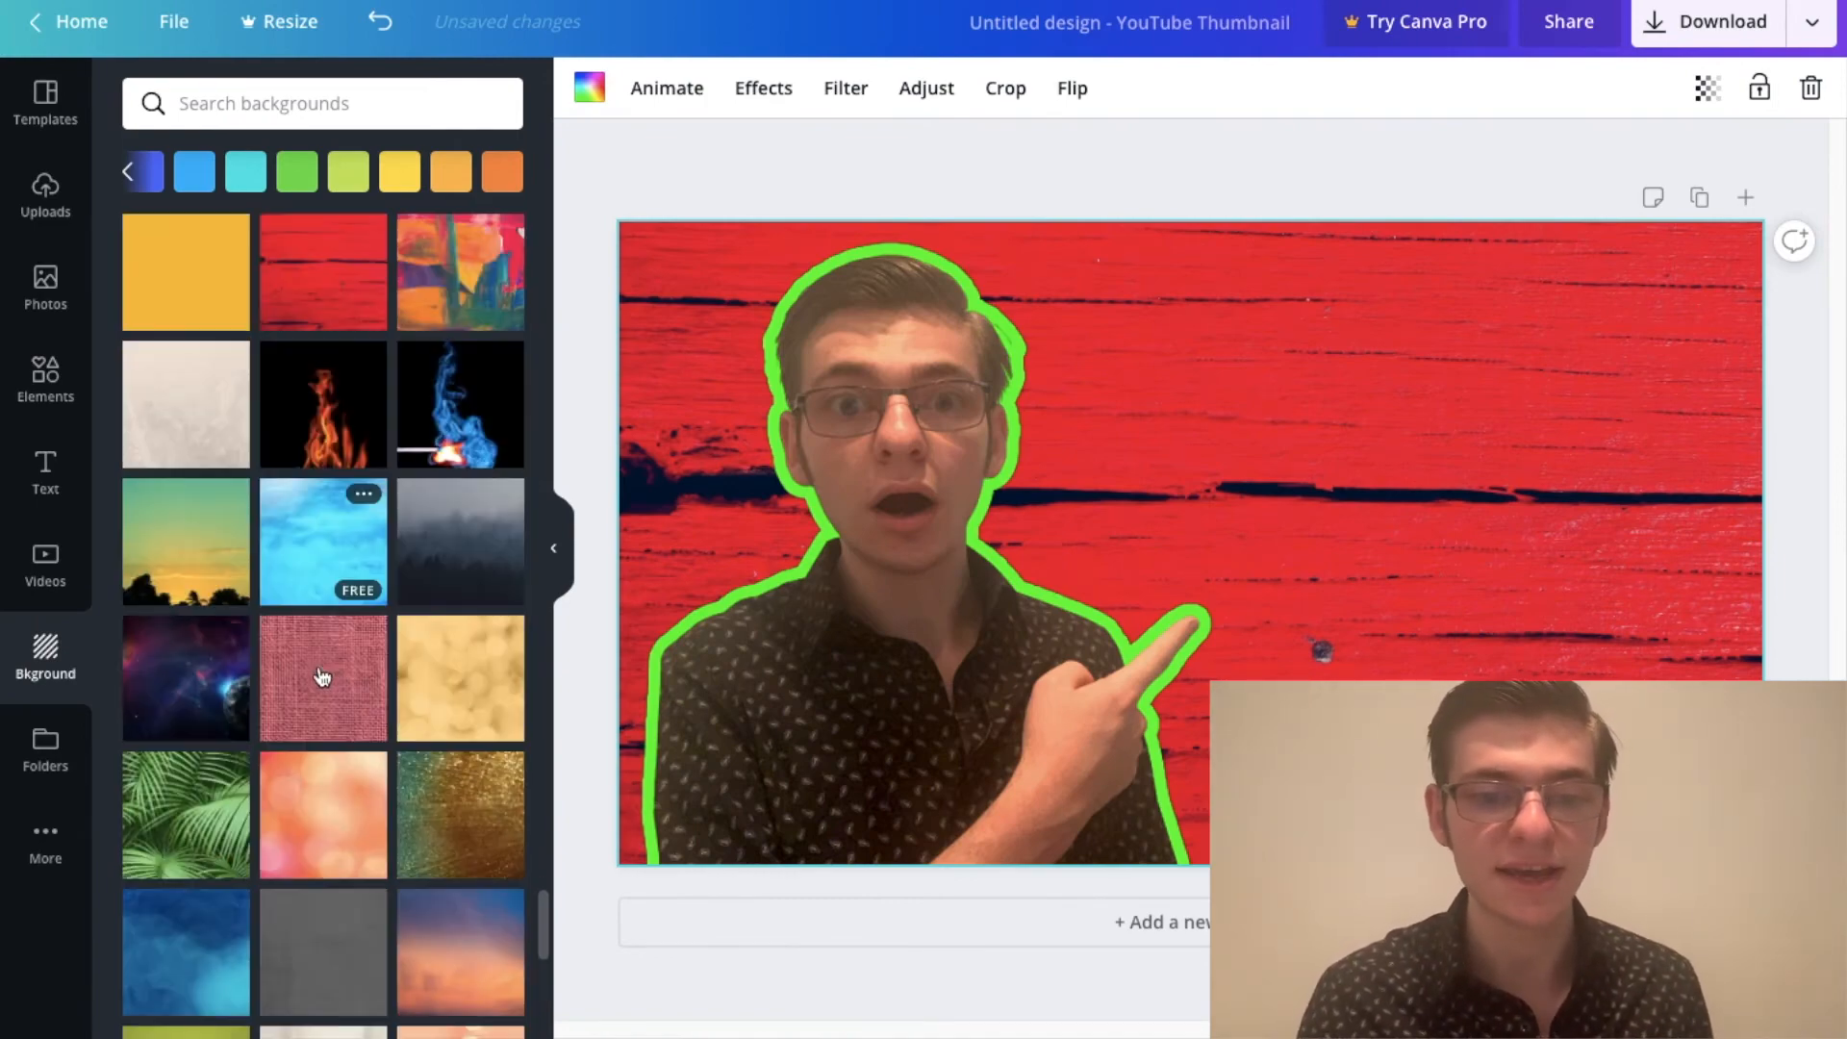
scroll(356, 722, "down", 5)
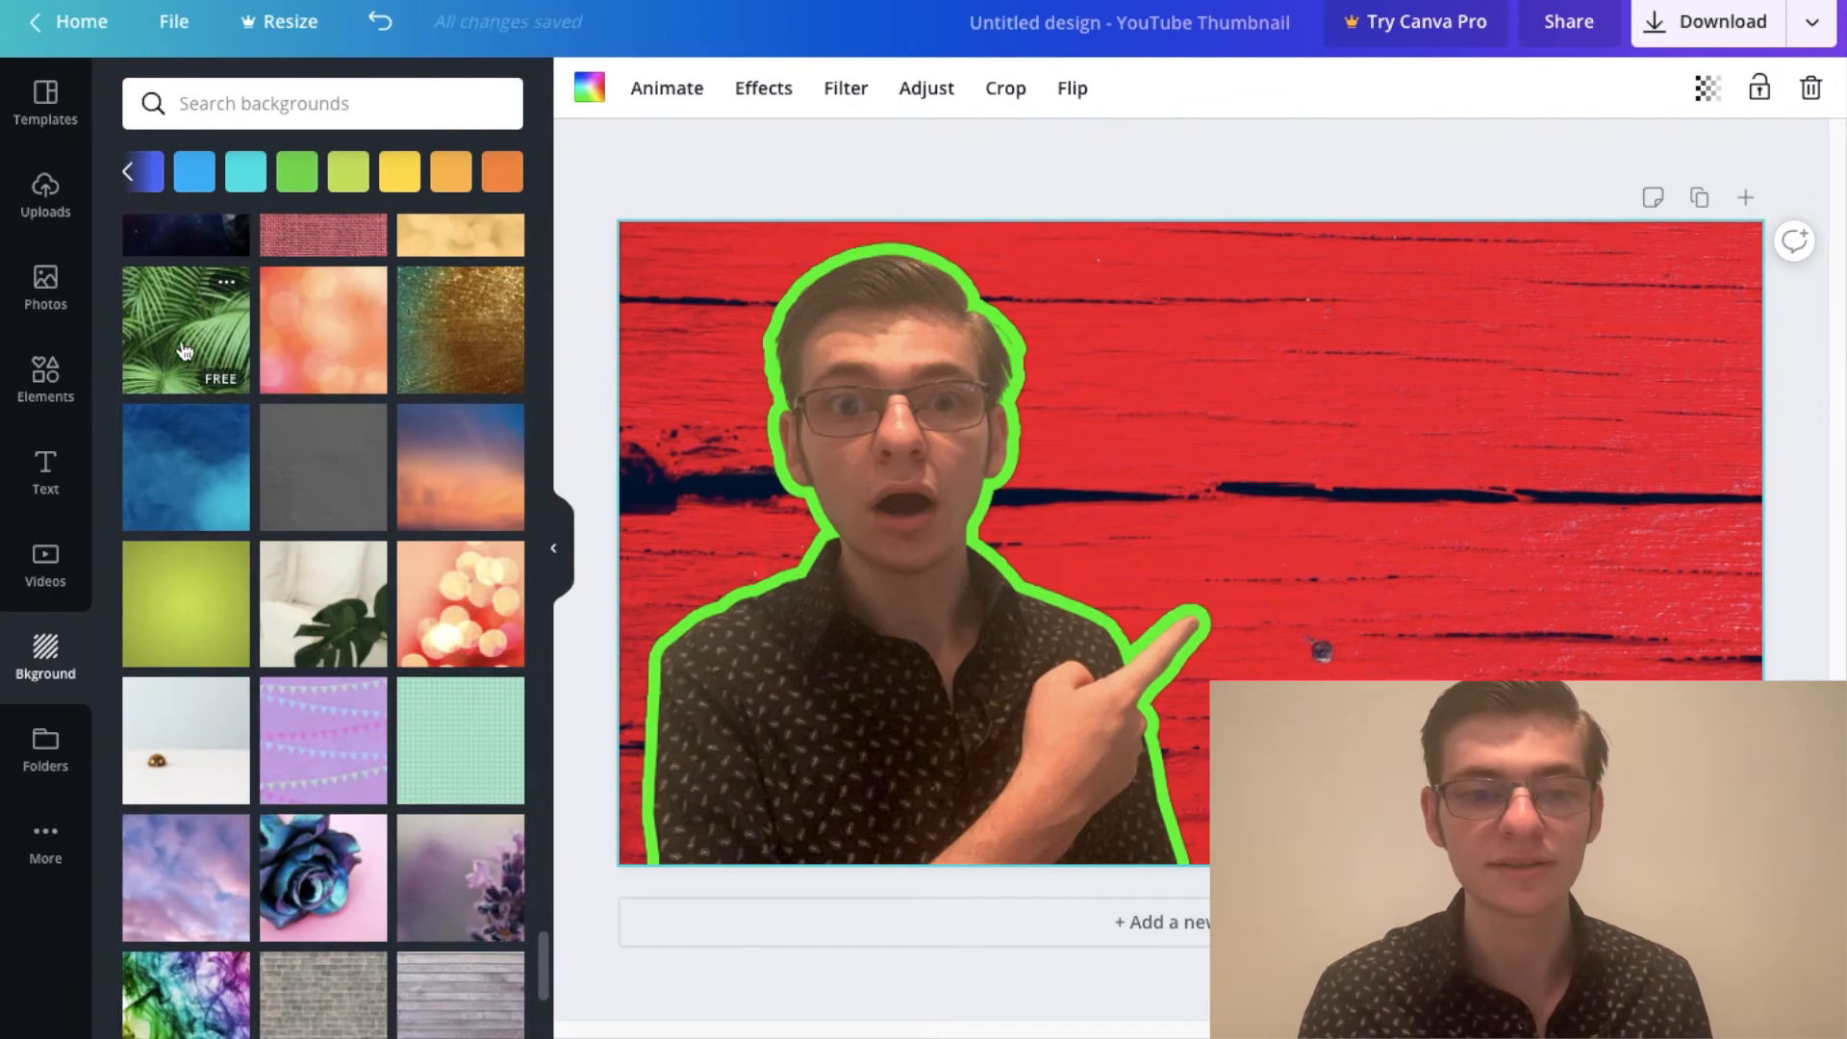
left_click(188, 331)
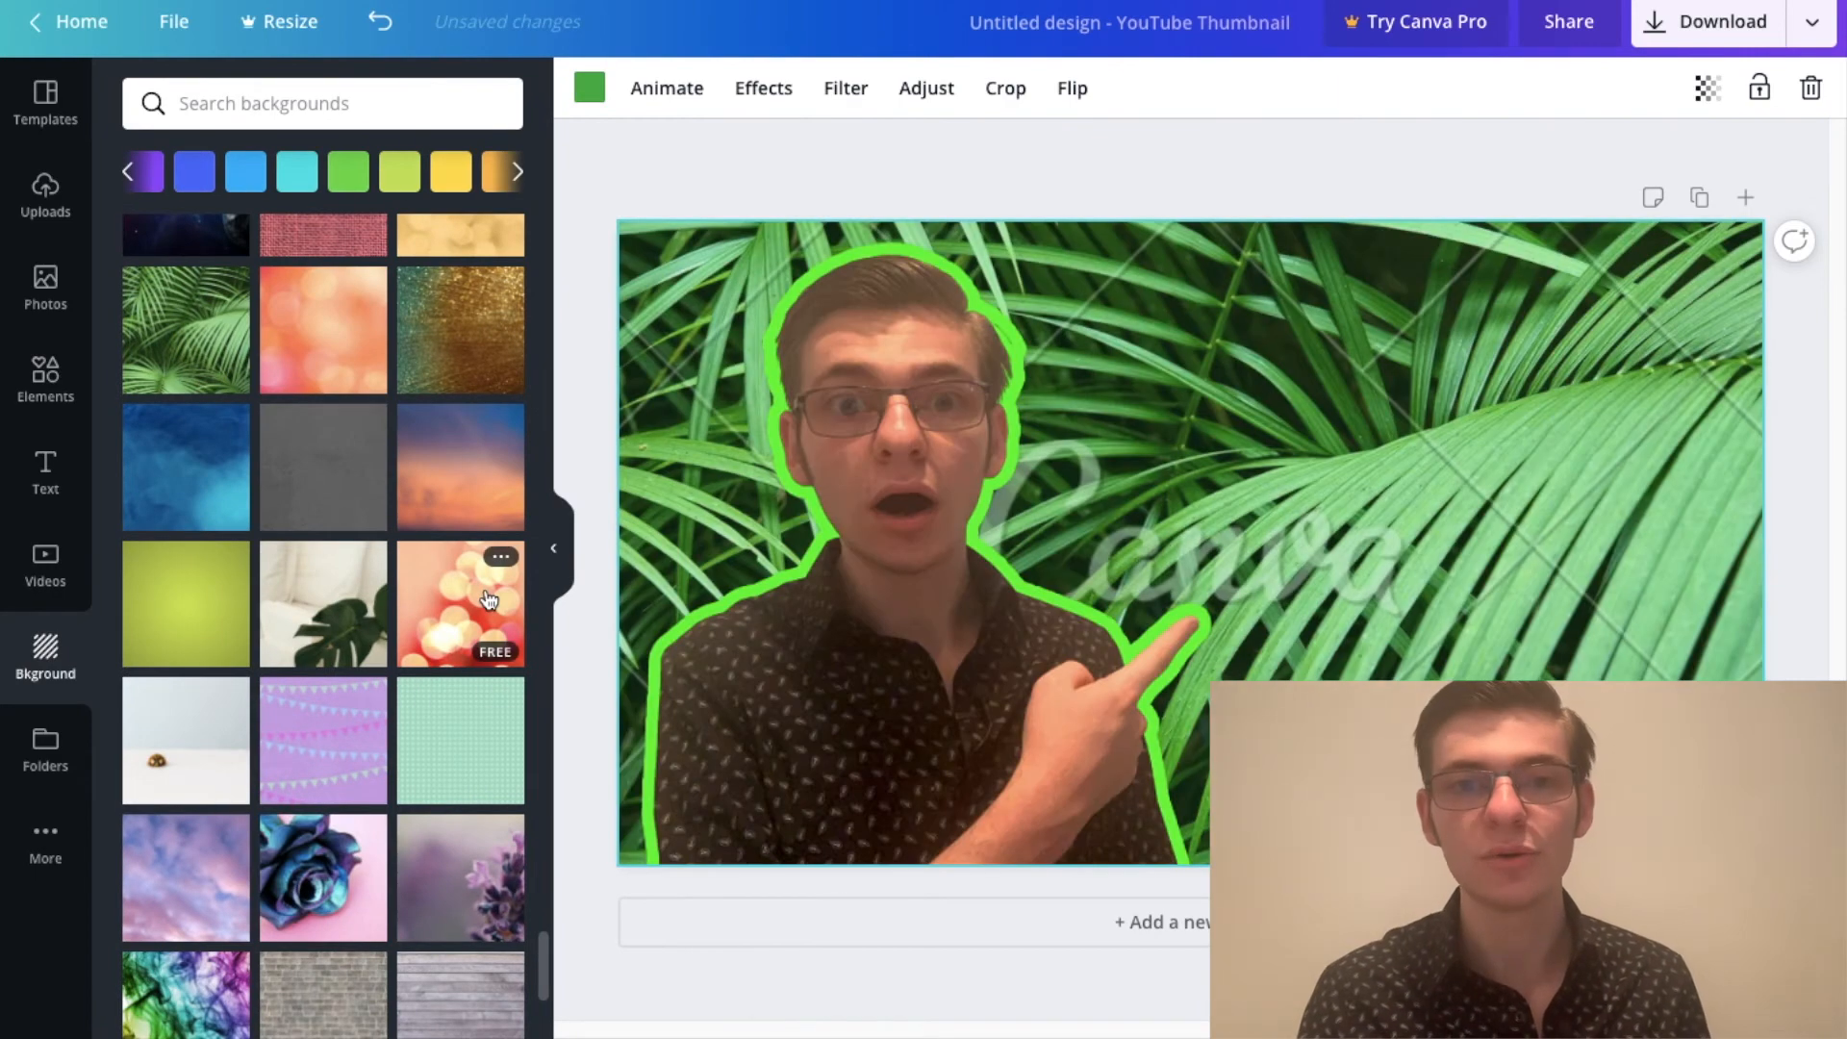
Step: Replace the palm leaves with the orange gradient background and recolor it with a custom dark red
scroll(481, 625, "down", 1)
left_click(350, 662)
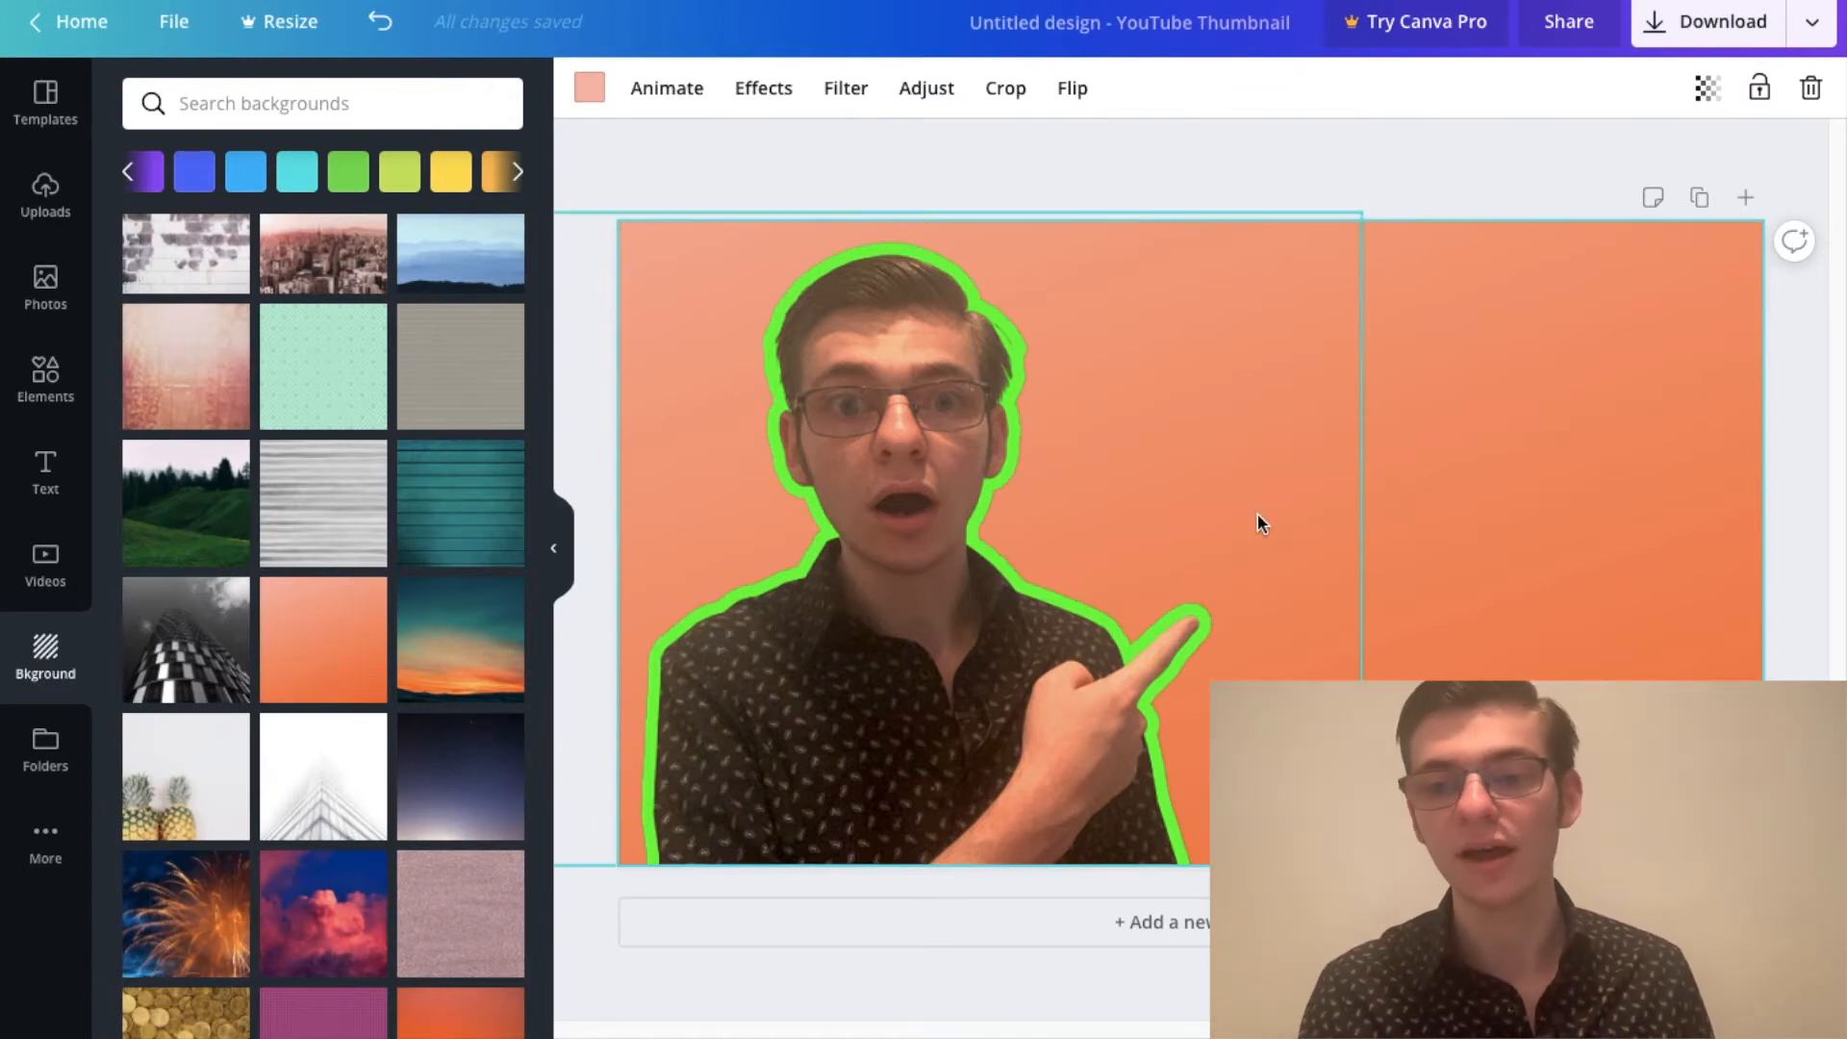
left_click(589, 87)
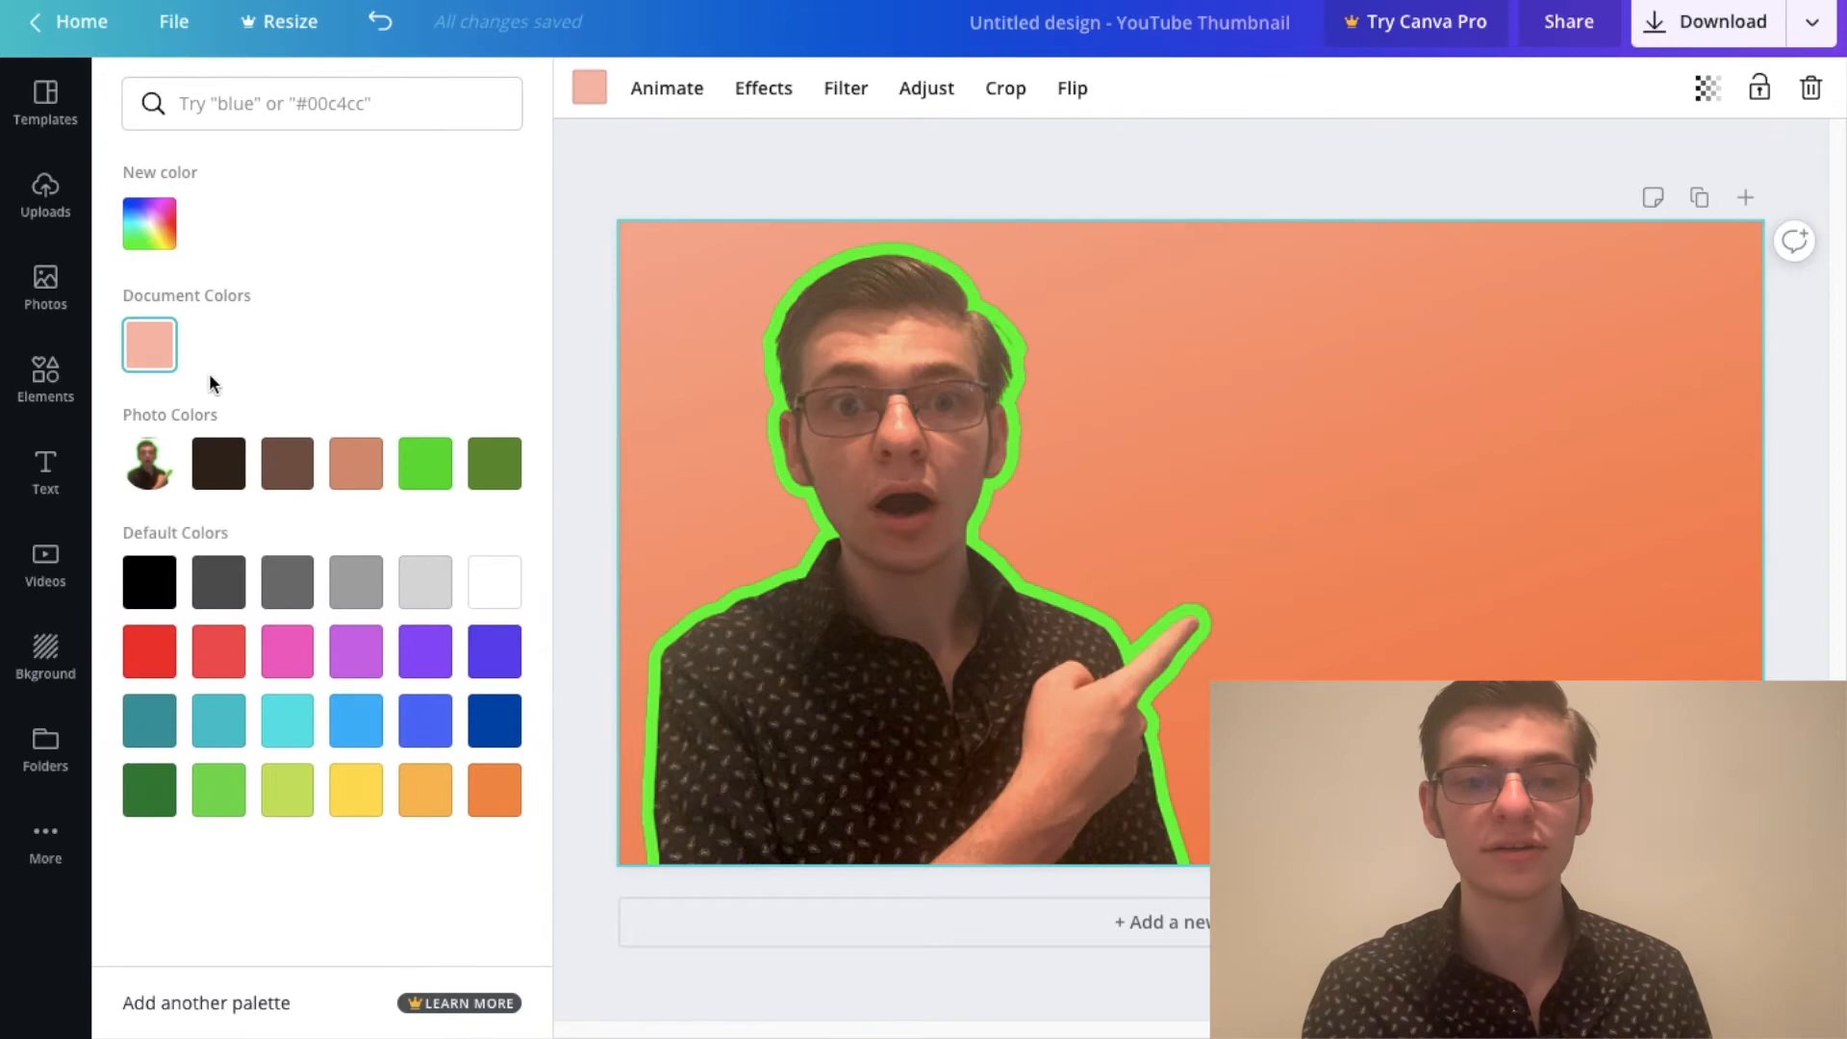
left_click(151, 246)
mouse_move(390, 337)
left_mouse_down()
mouse_move(462, 272)
mouse_move(392, 326)
left_mouse_up()
left_click(604, 159)
Step: Examine the Google Images results for "tech background" and preview Freepik's High-tech background
scroll(280, 487, "down", 10)
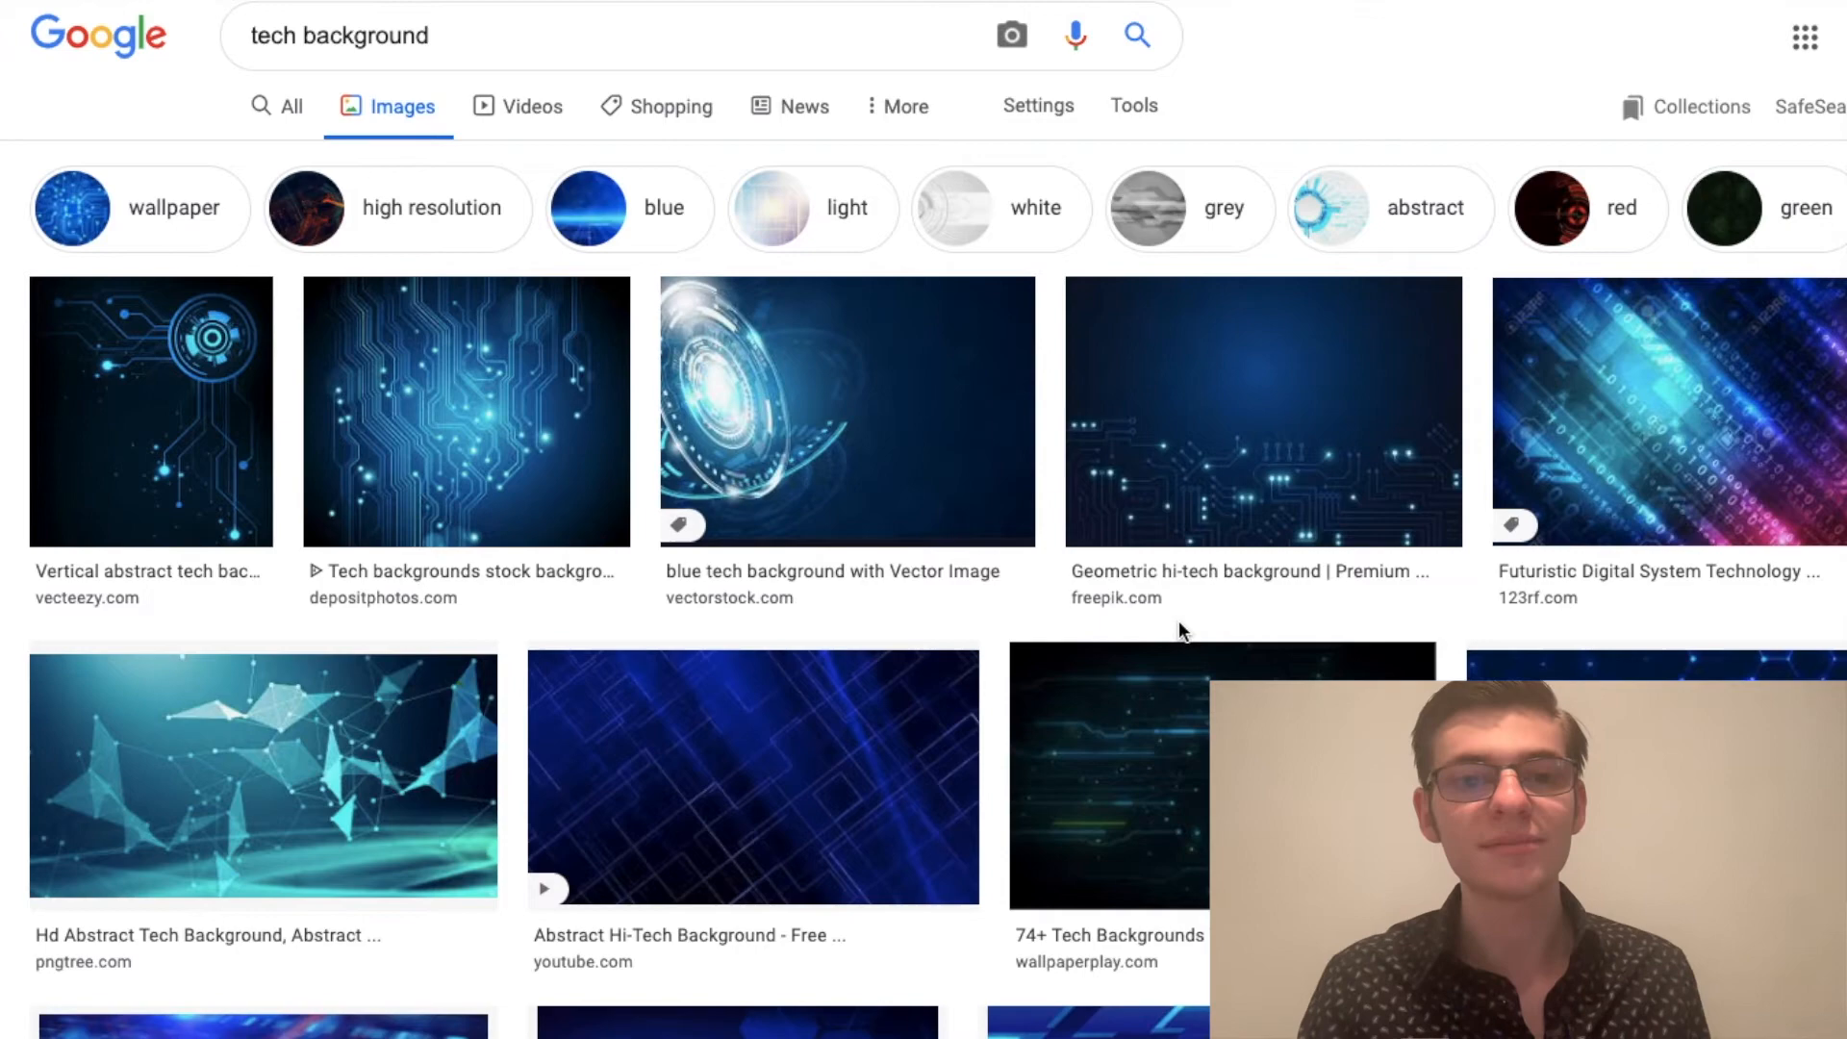
scroll(962, 674, "down", 6)
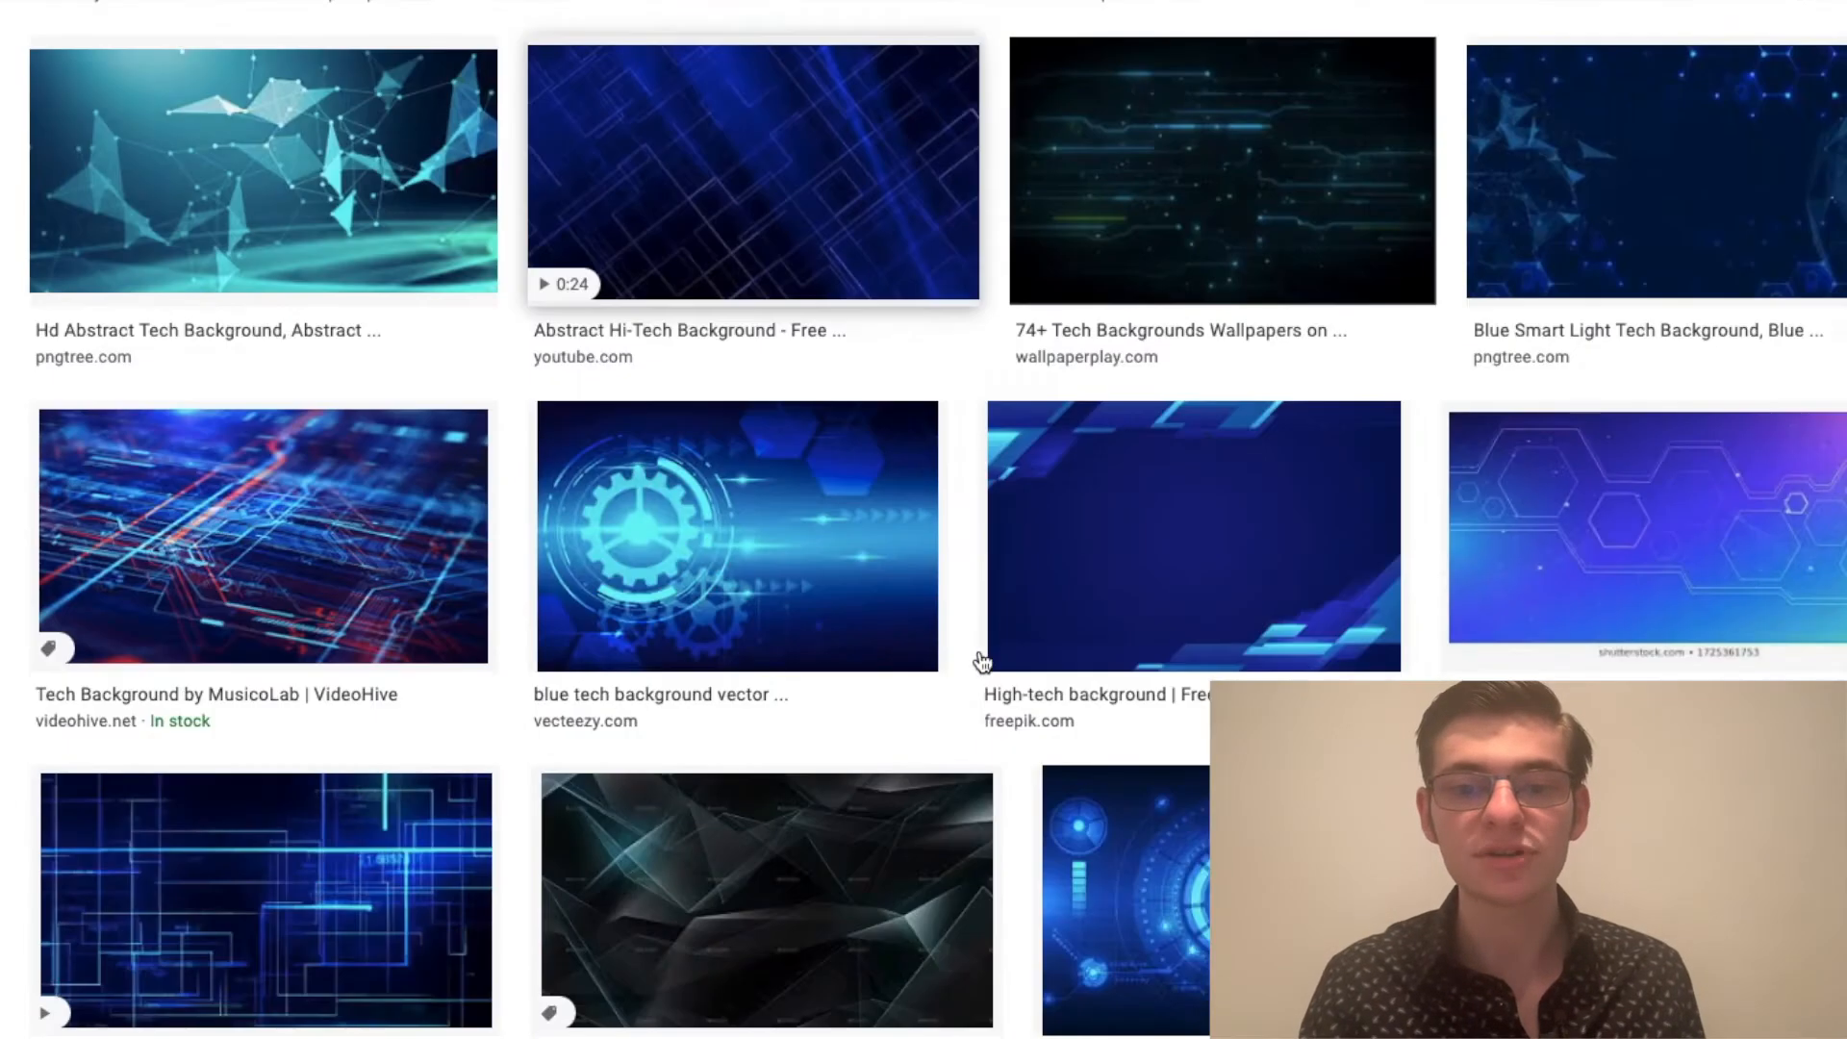
scroll(1073, 524, "down", 1)
scroll(1073, 524, "down", 2)
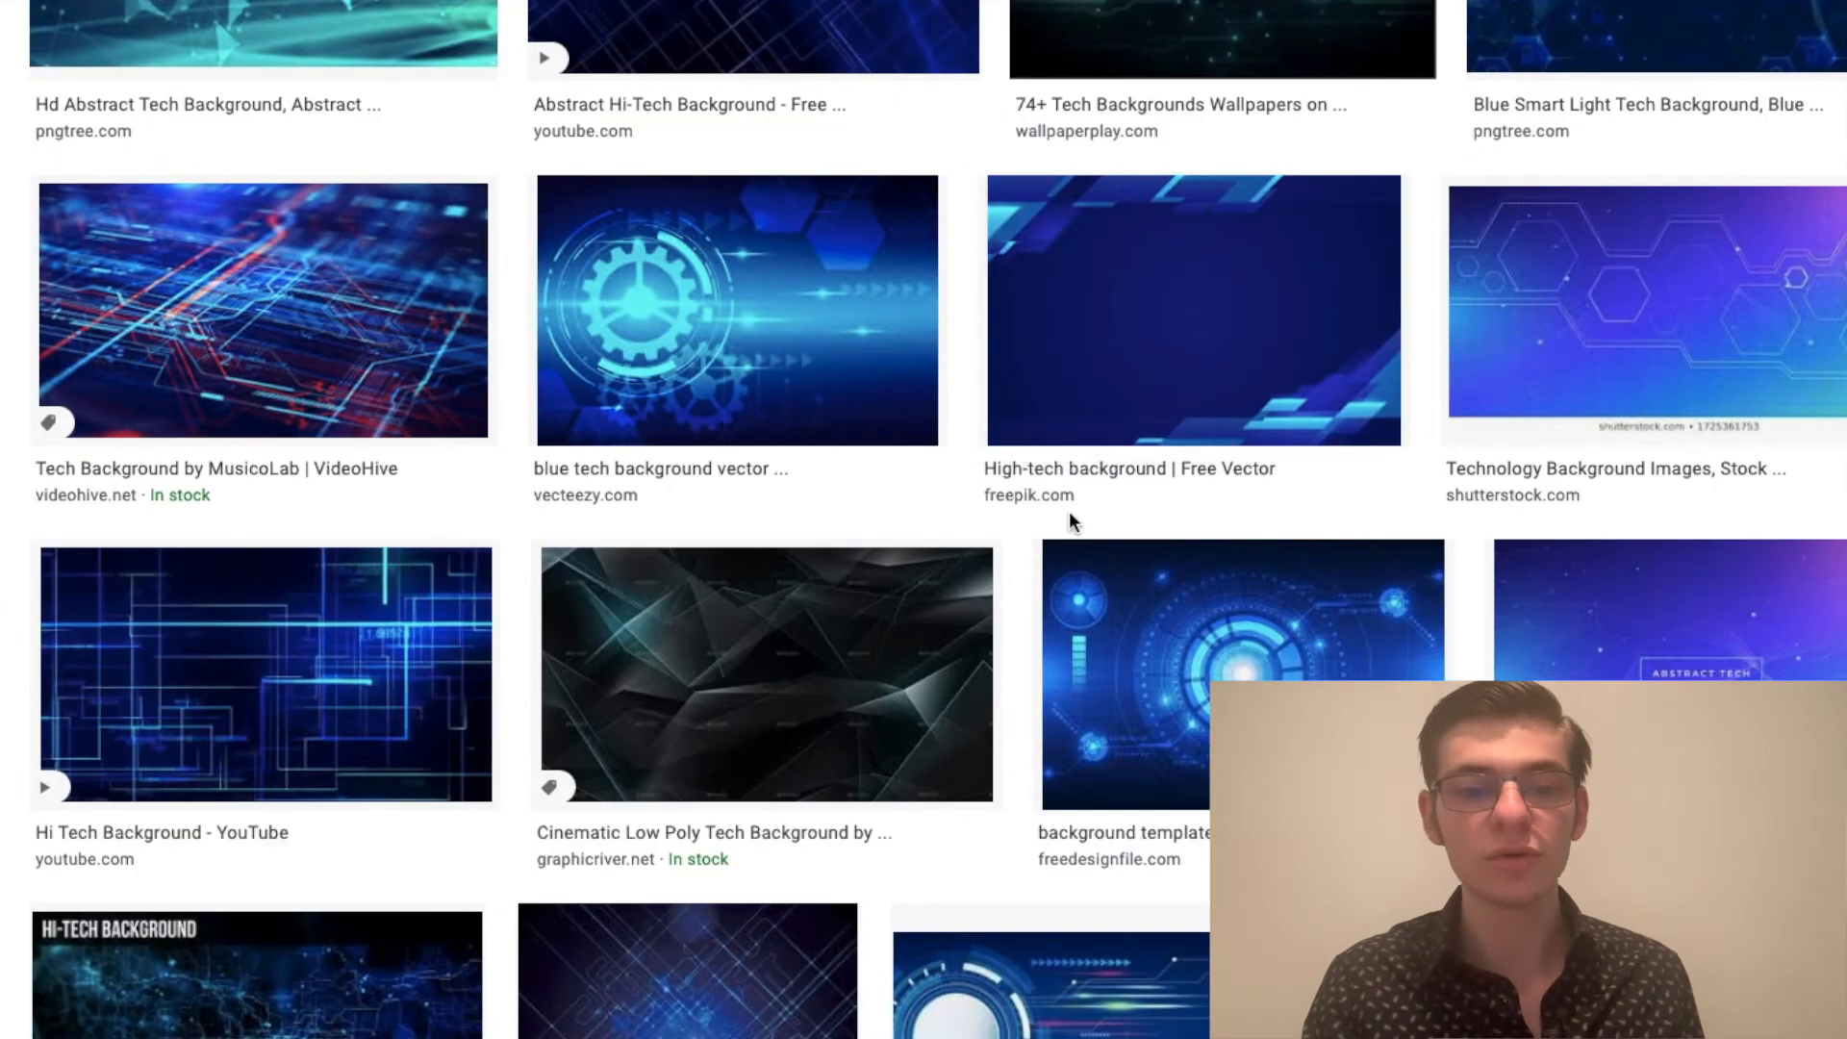
scroll(1073, 525, "down", 2)
scroll(1073, 524, "up", 5)
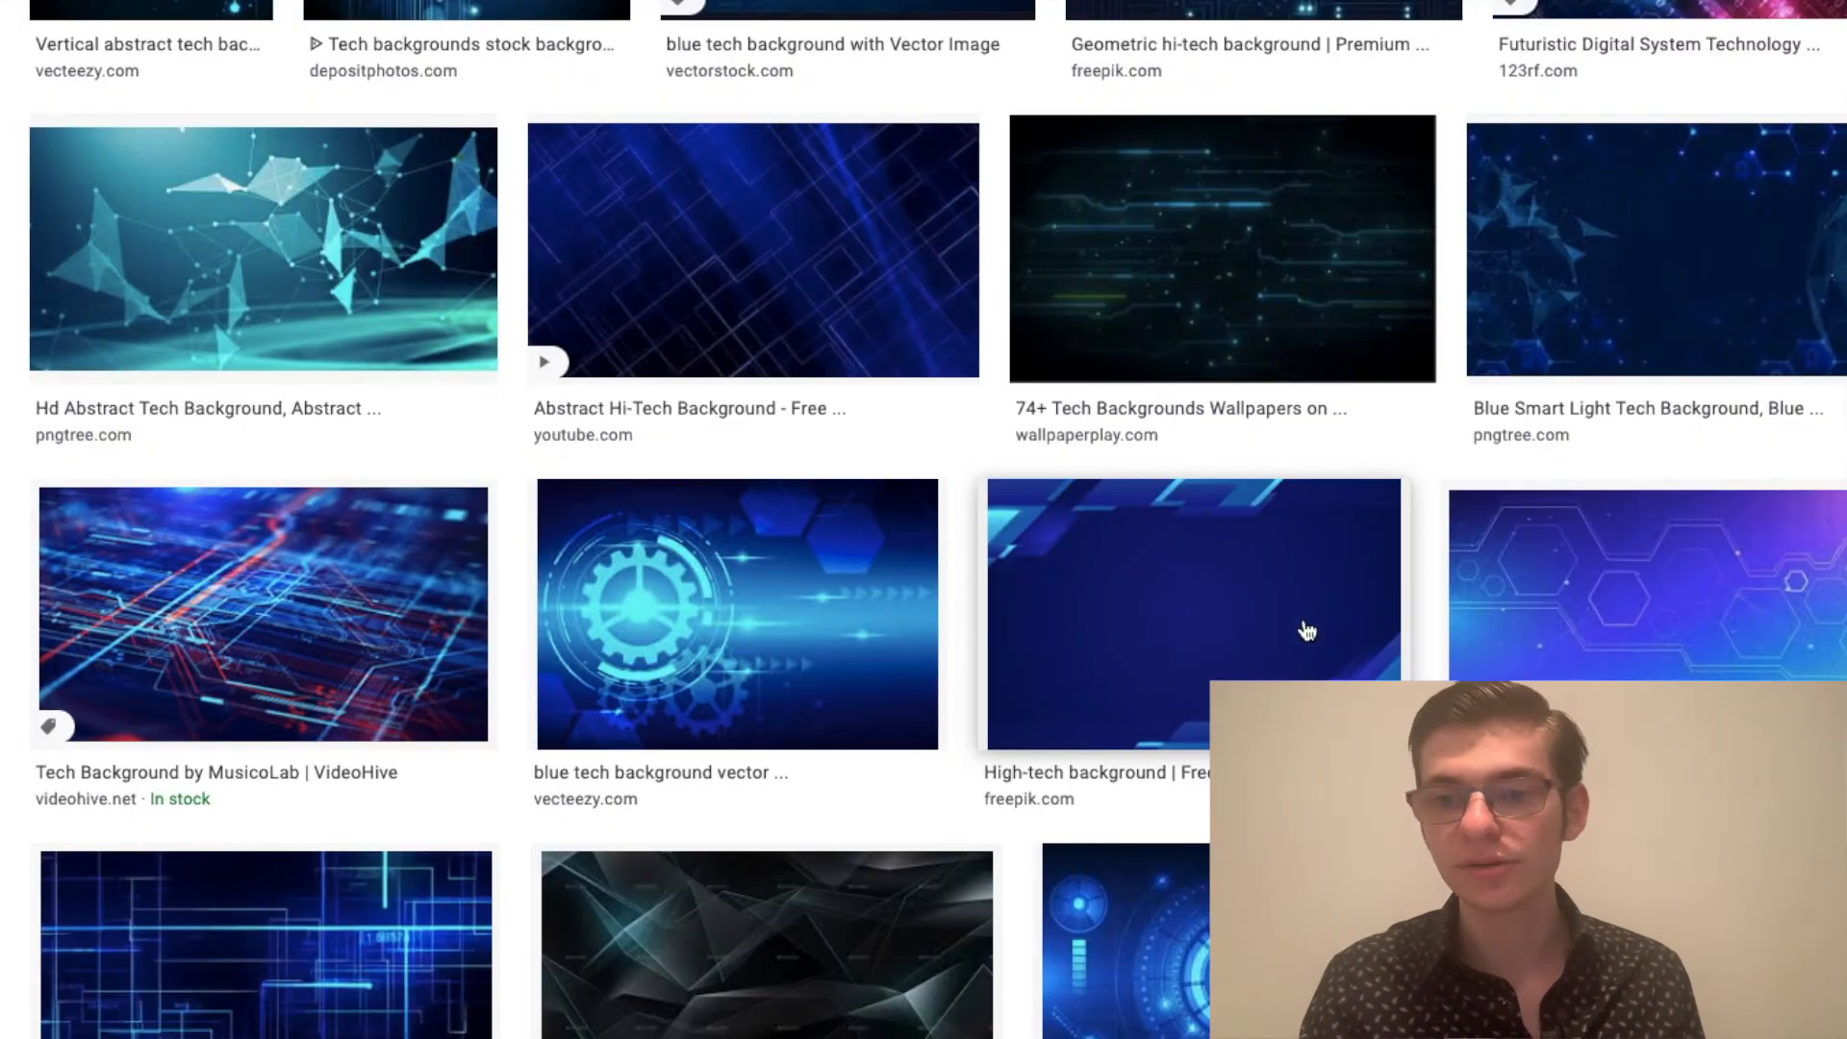
left_click(1107, 635)
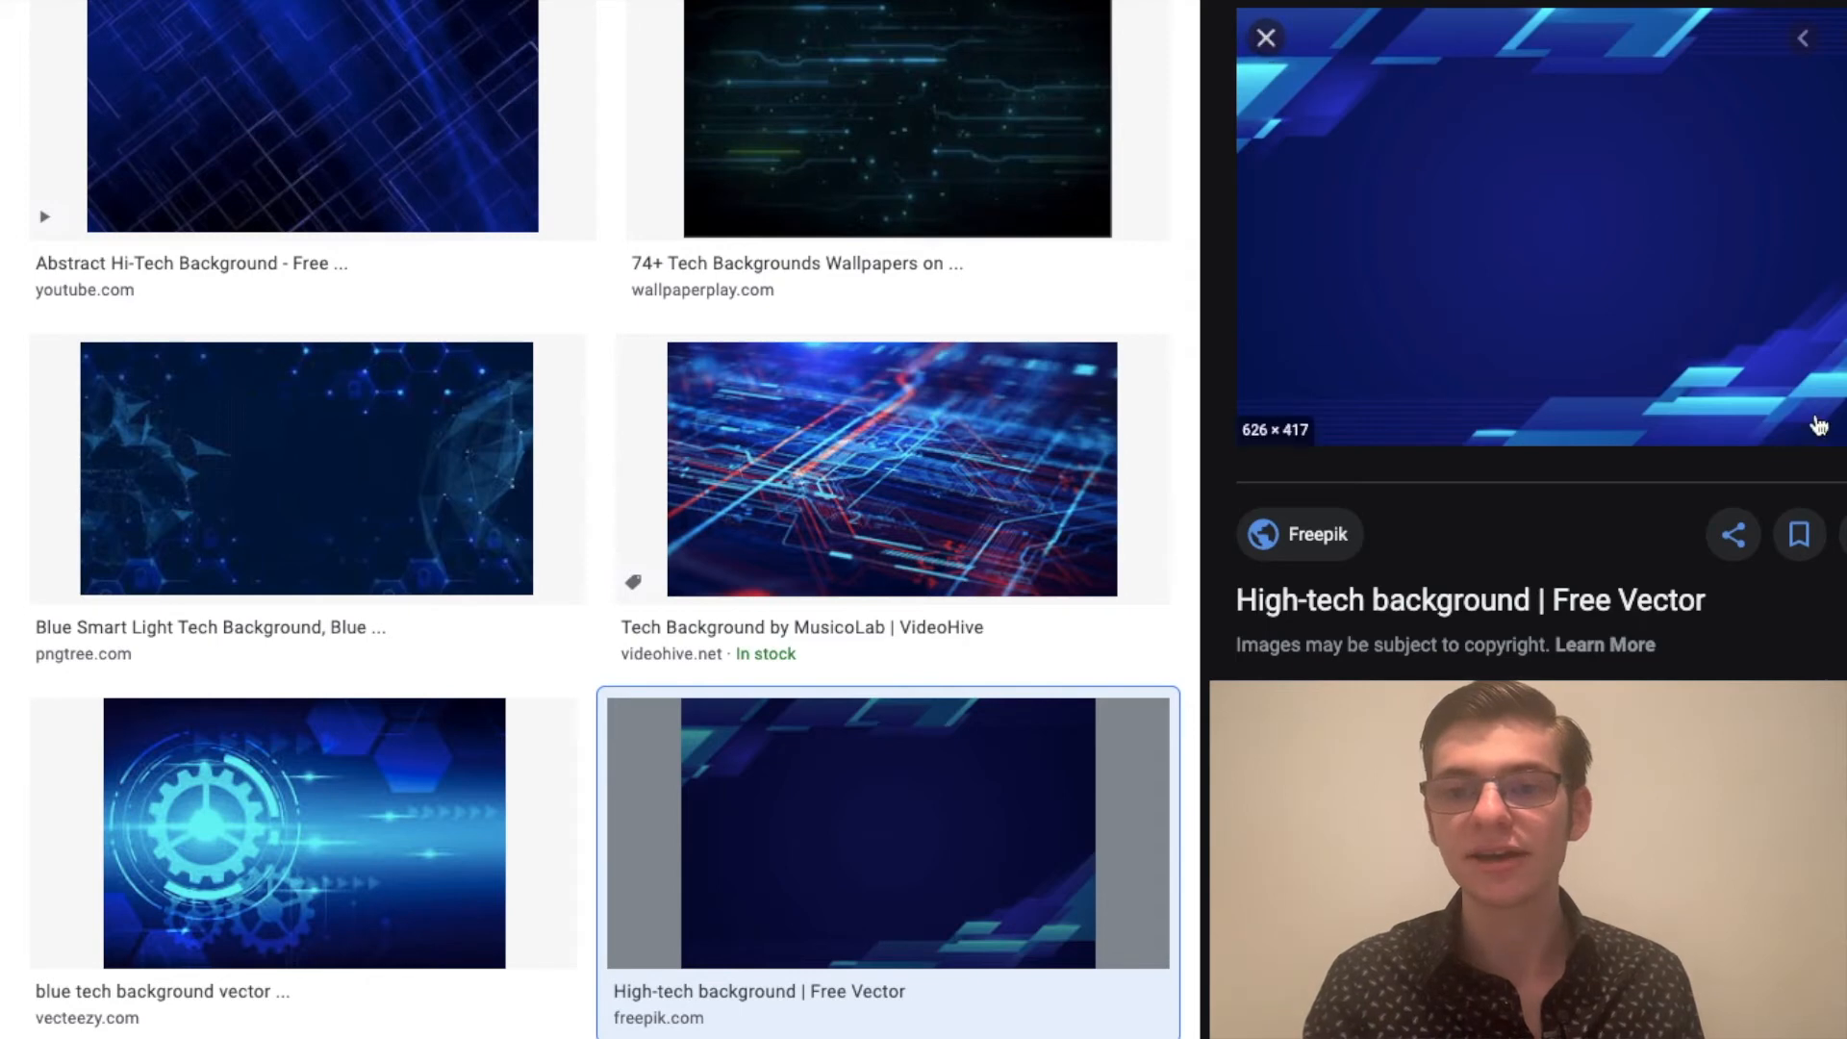
left_click(1264, 40)
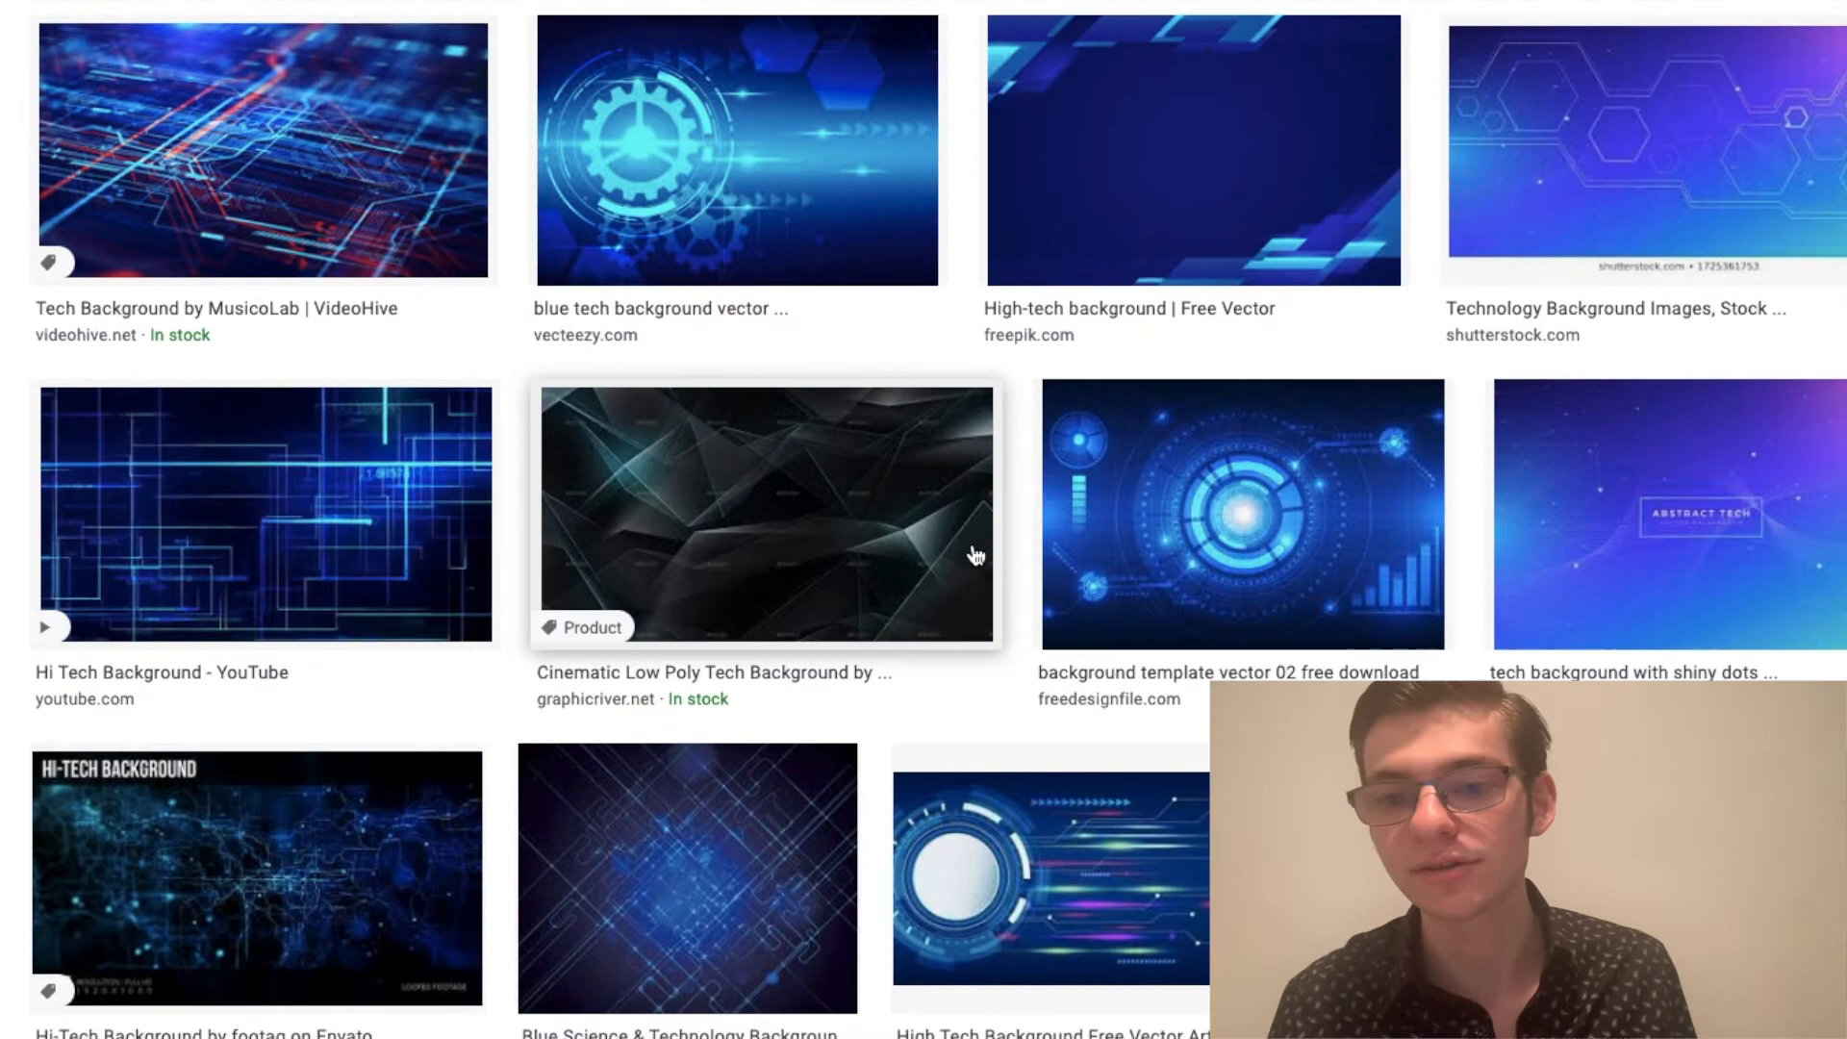
Step: Find the blue Abstract Hi-Tech Background image among the results and save it to the computer as a JPEG
scroll(976, 556, "down", 5)
scroll(935, 544, "down", 2)
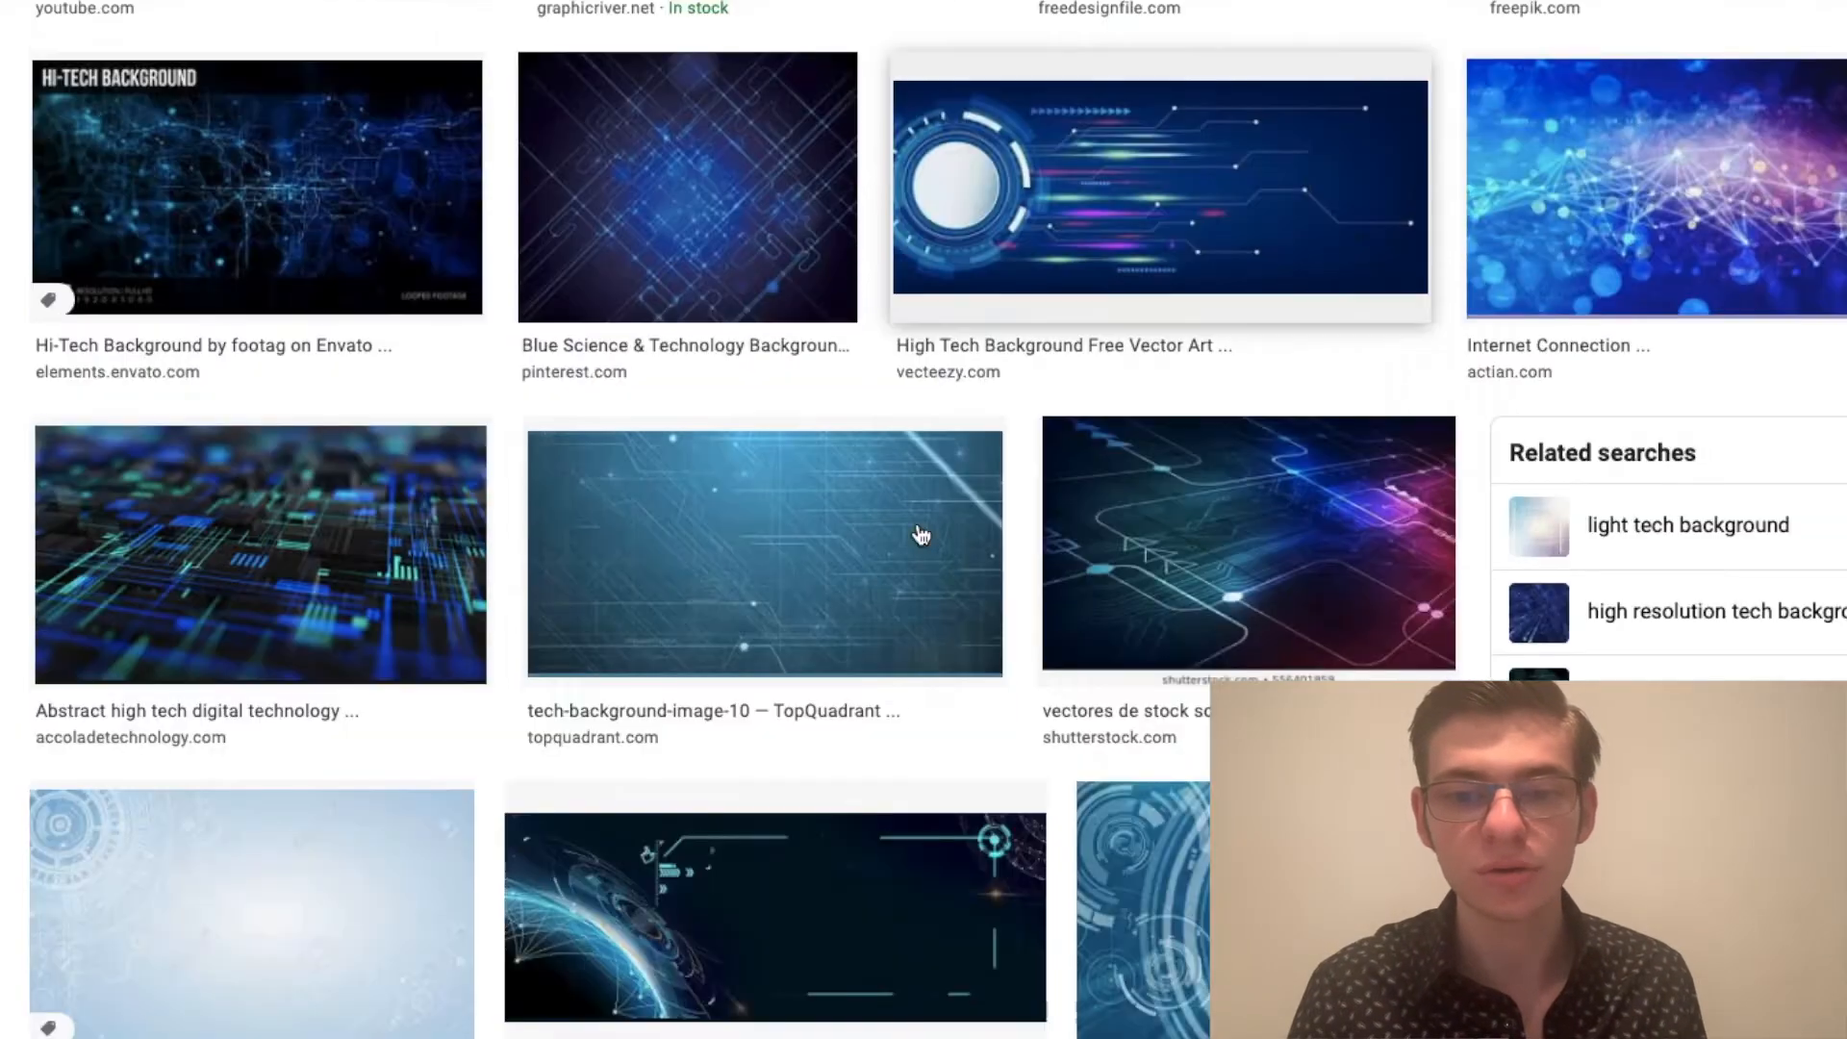
scroll(853, 502, "up", 10)
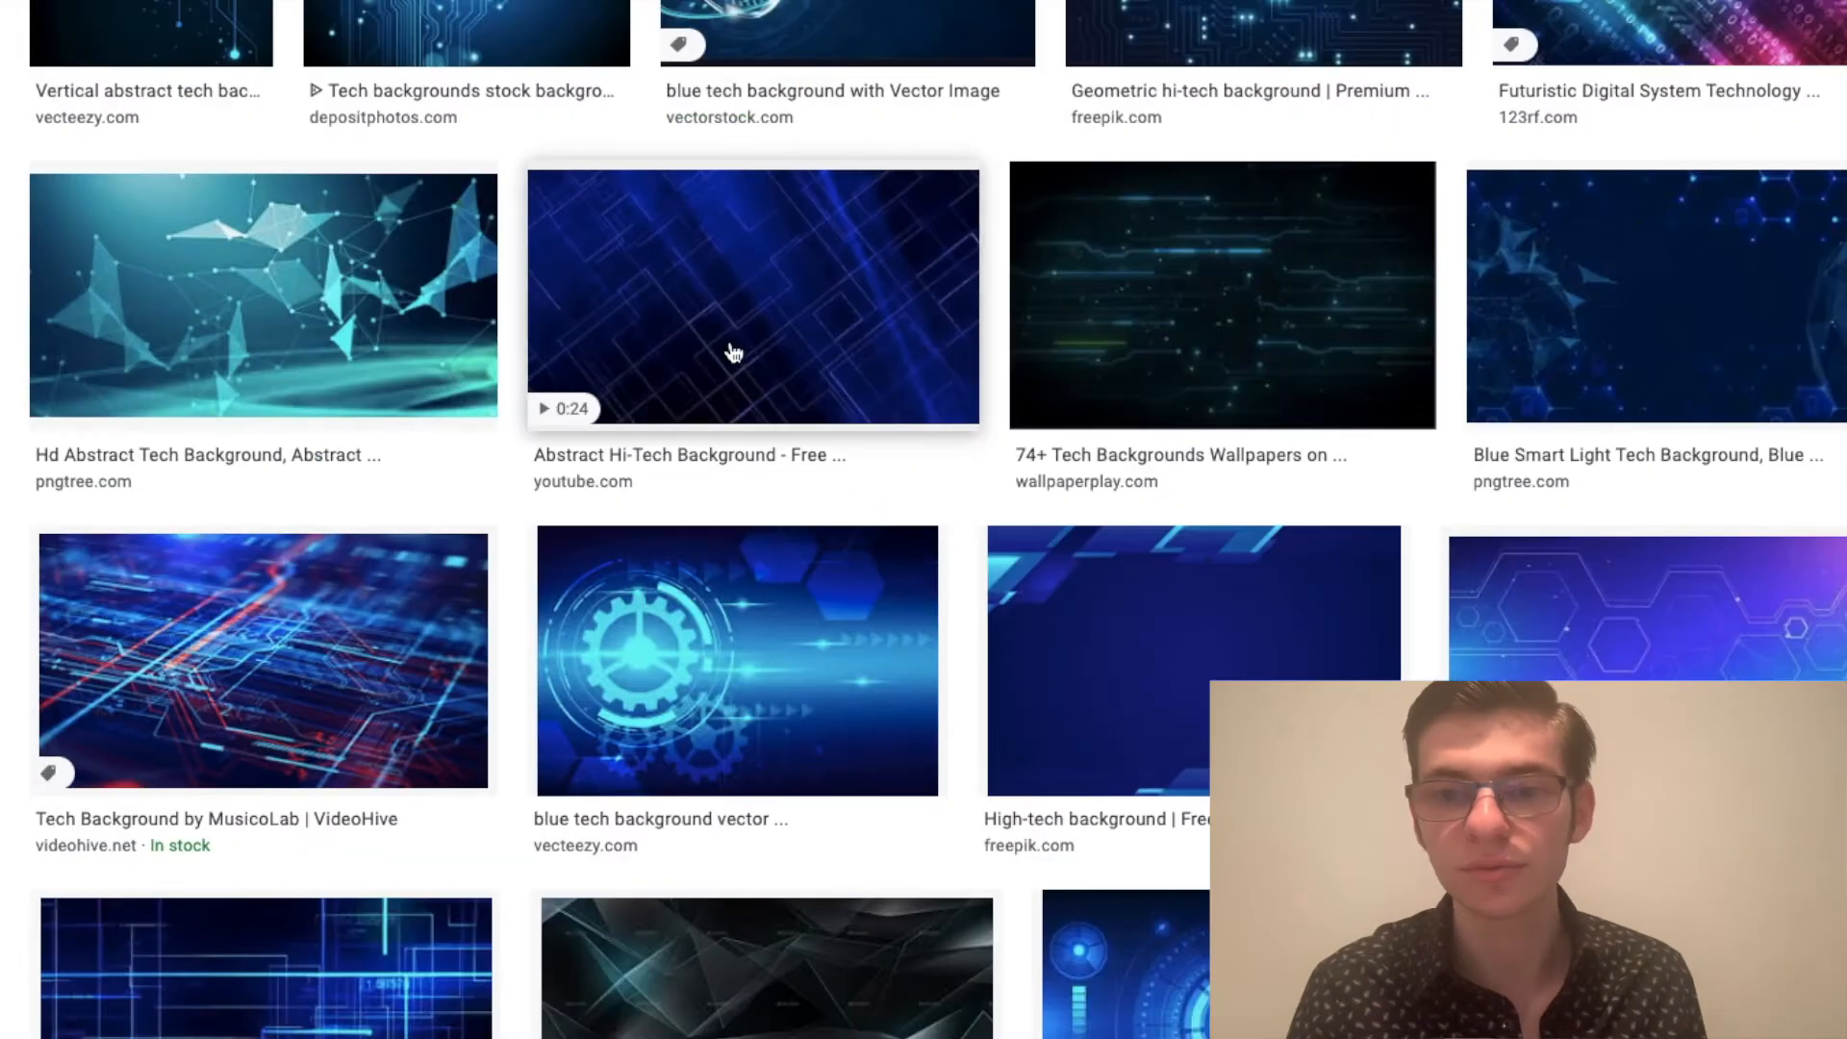
left_click(733, 353)
scroll(1414, 487, "up", 3)
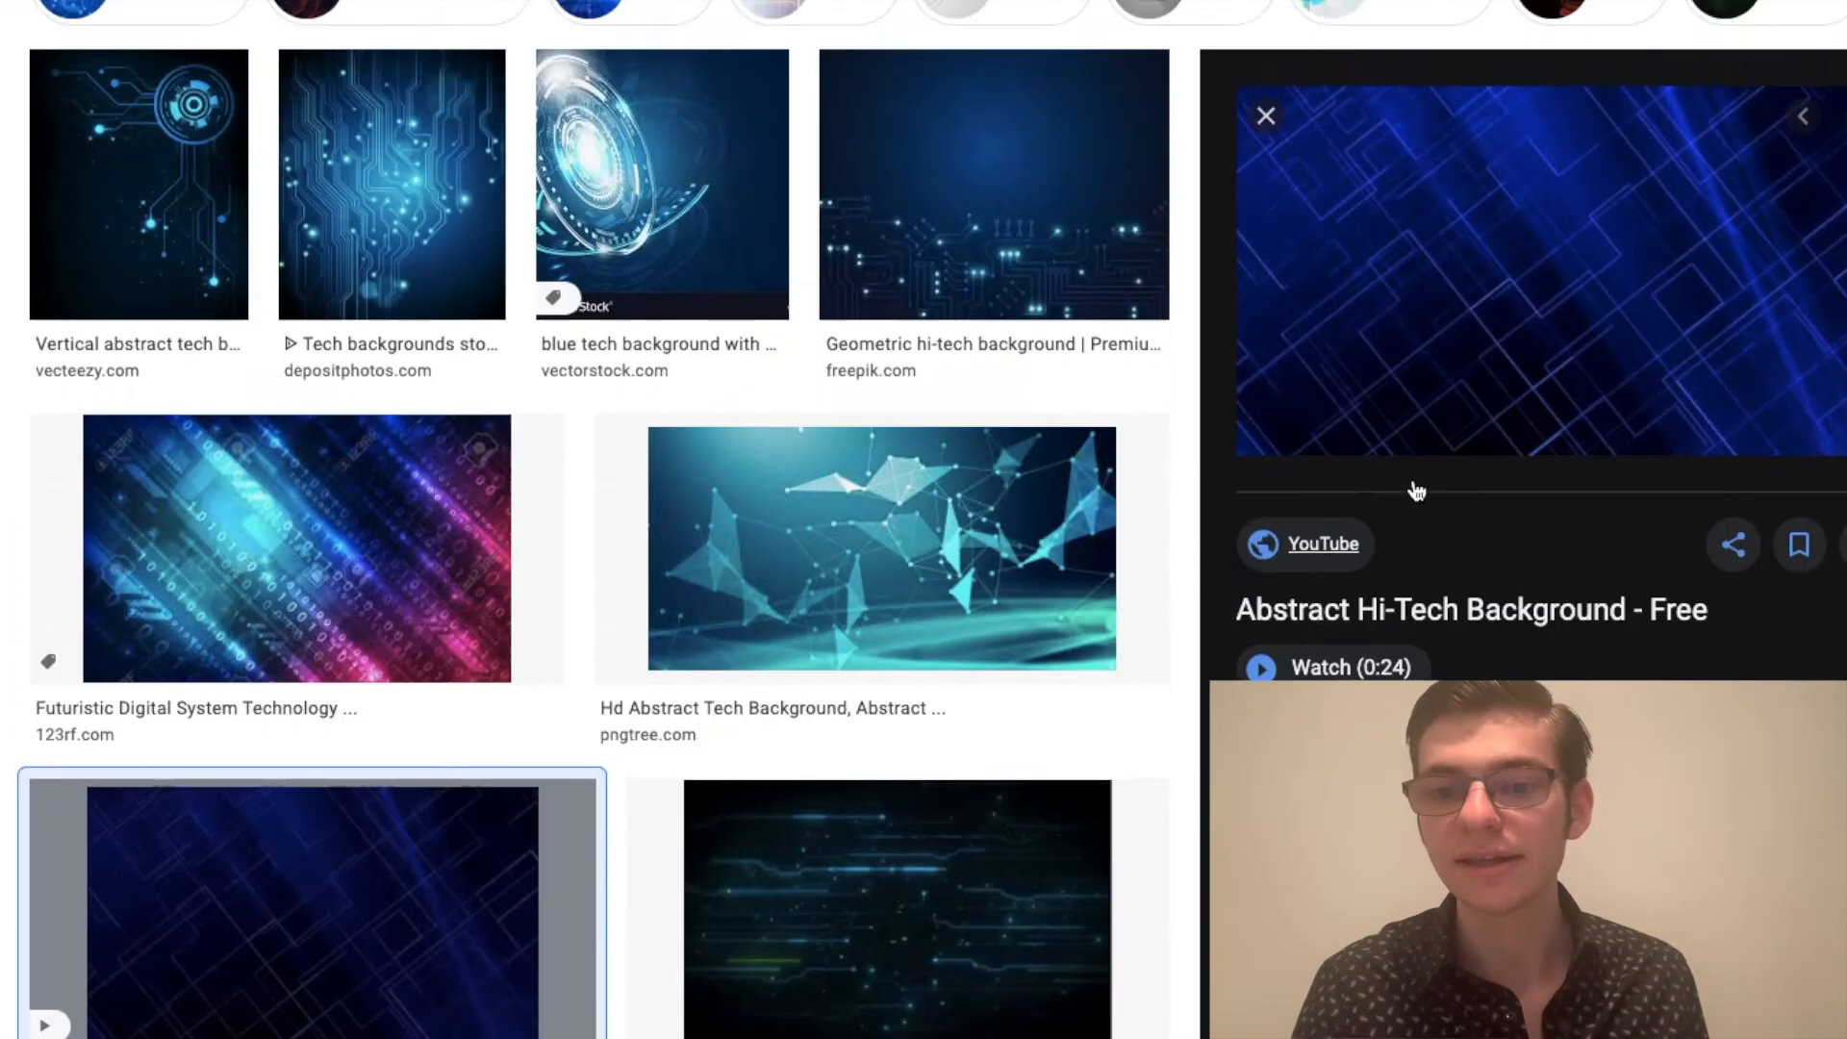
right_click(1513, 284)
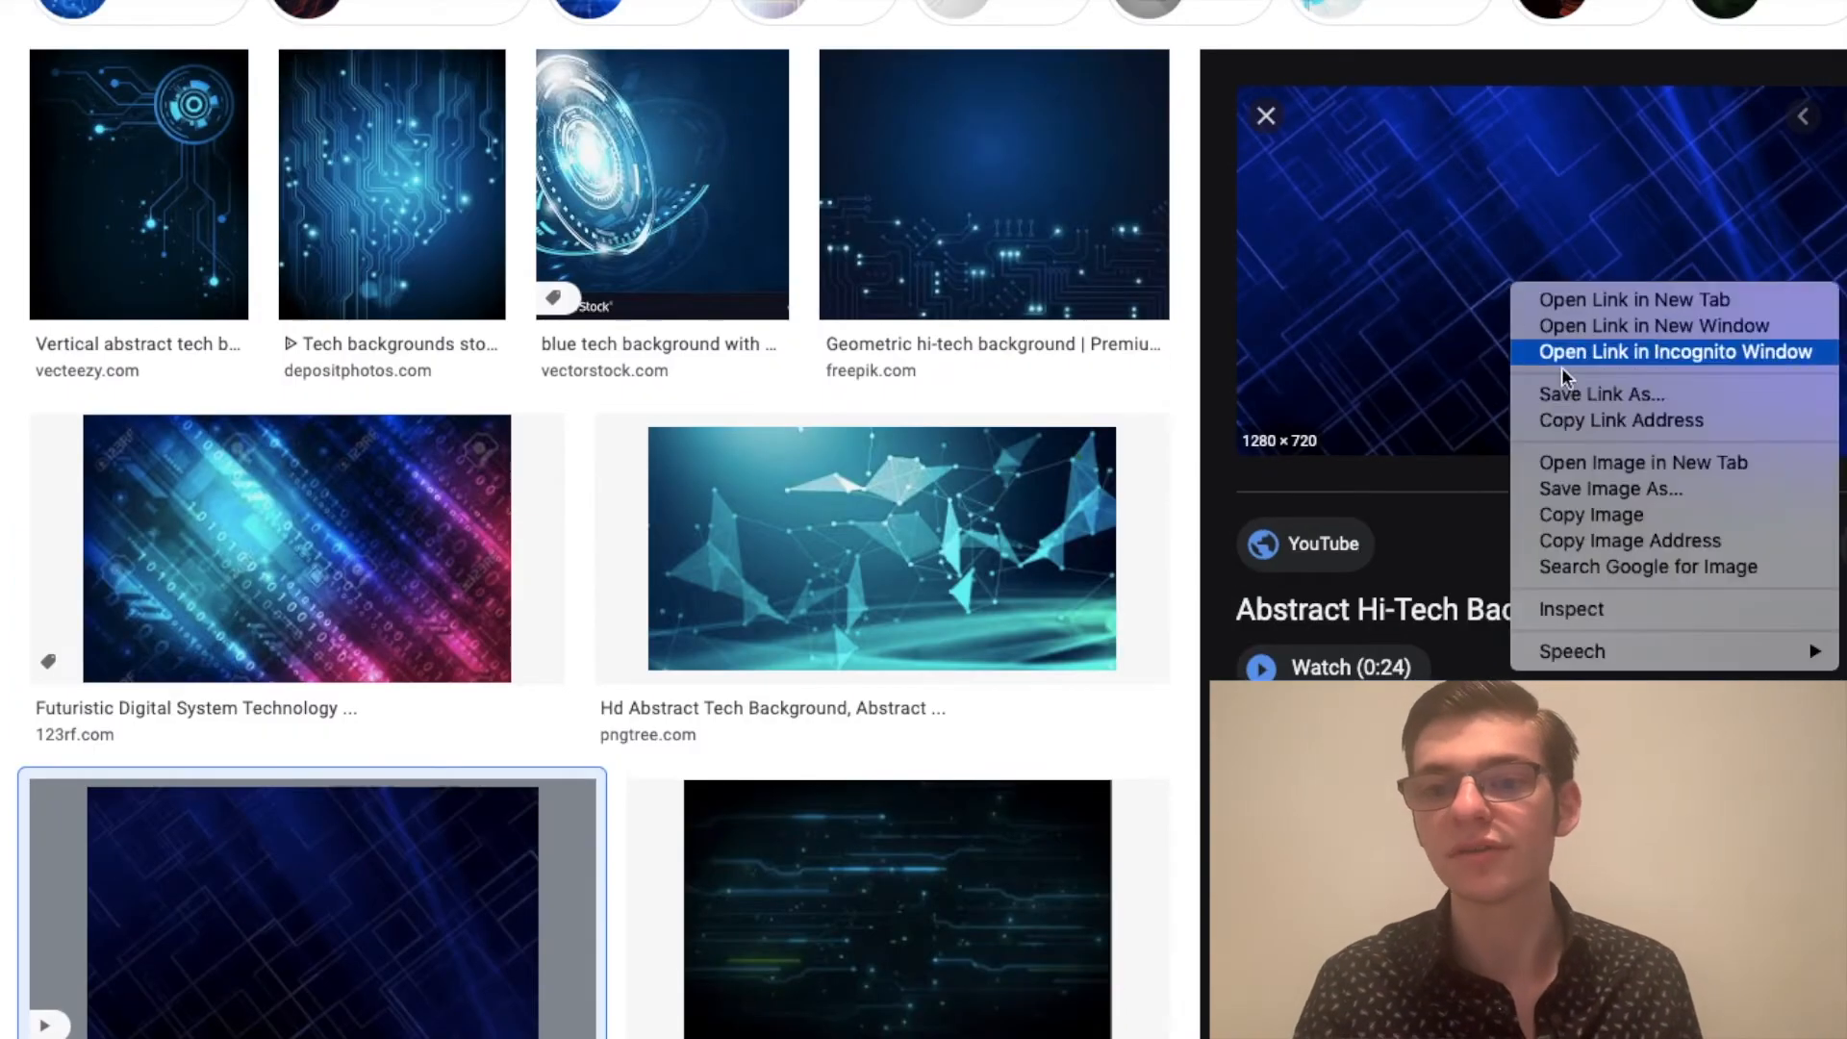
left_click(1578, 490)
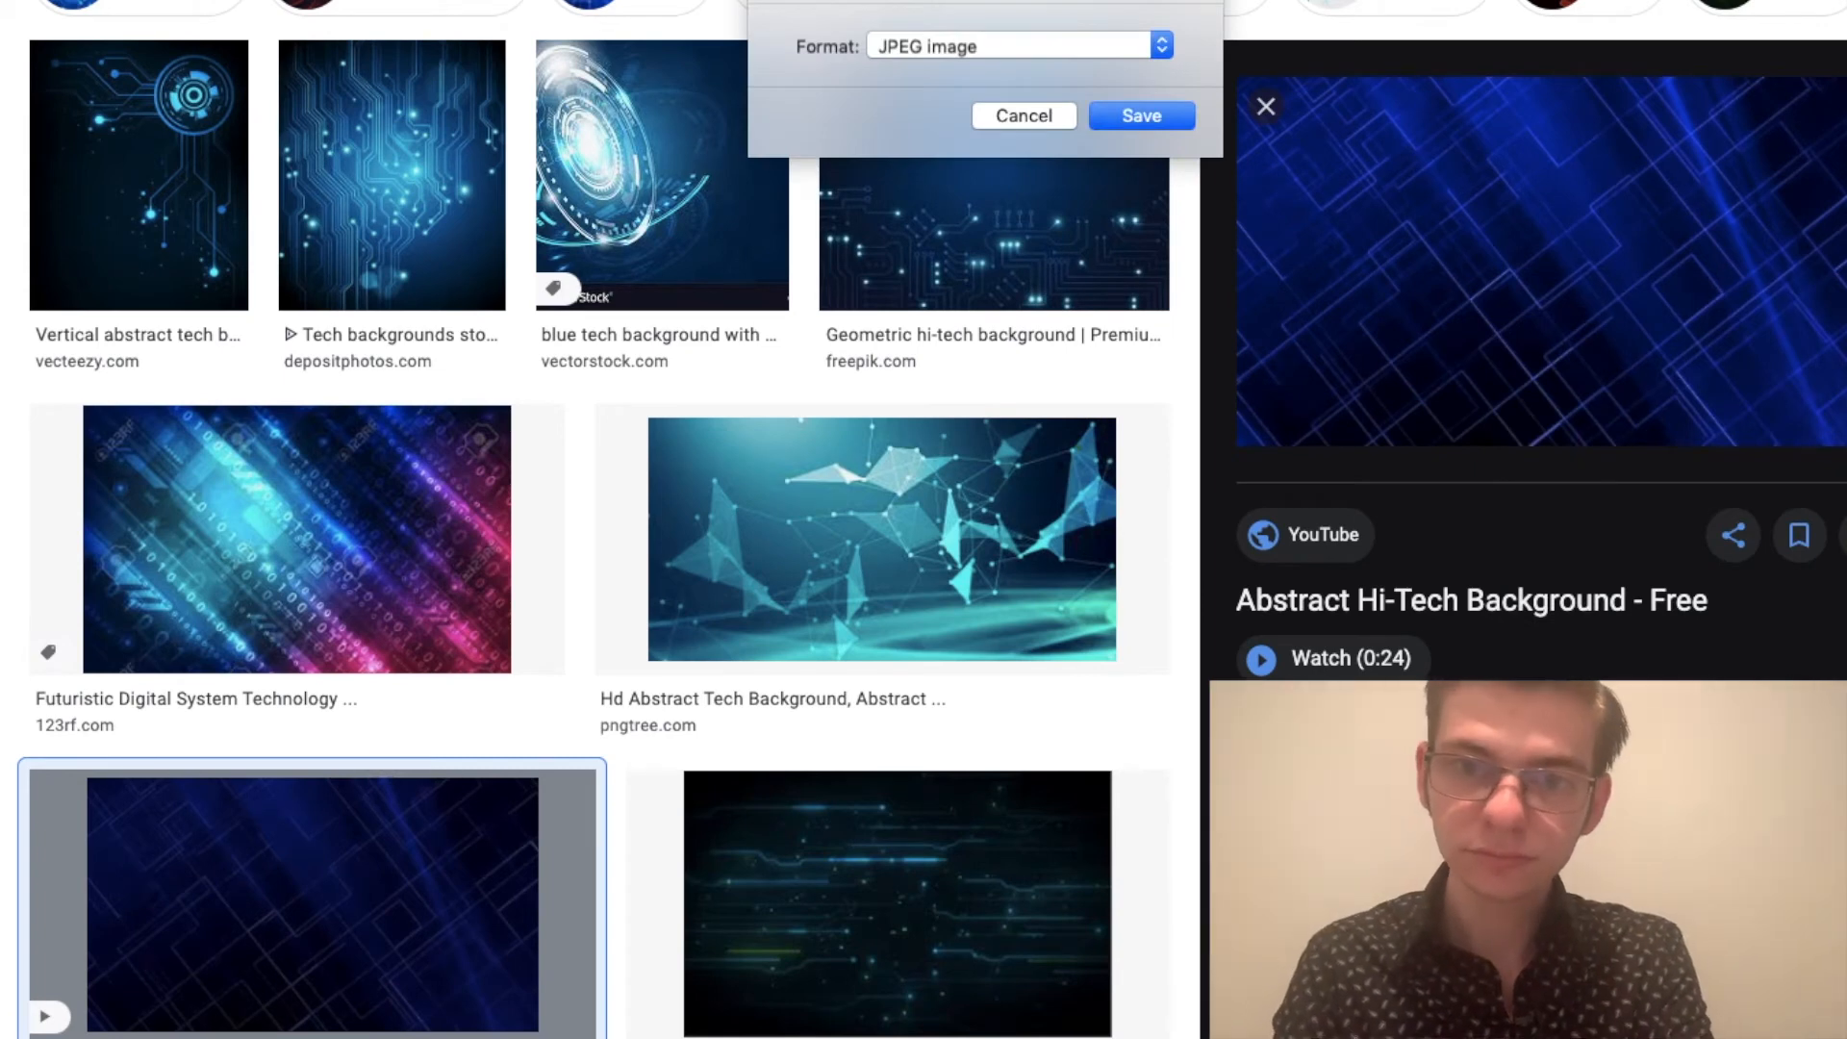
key("Return")
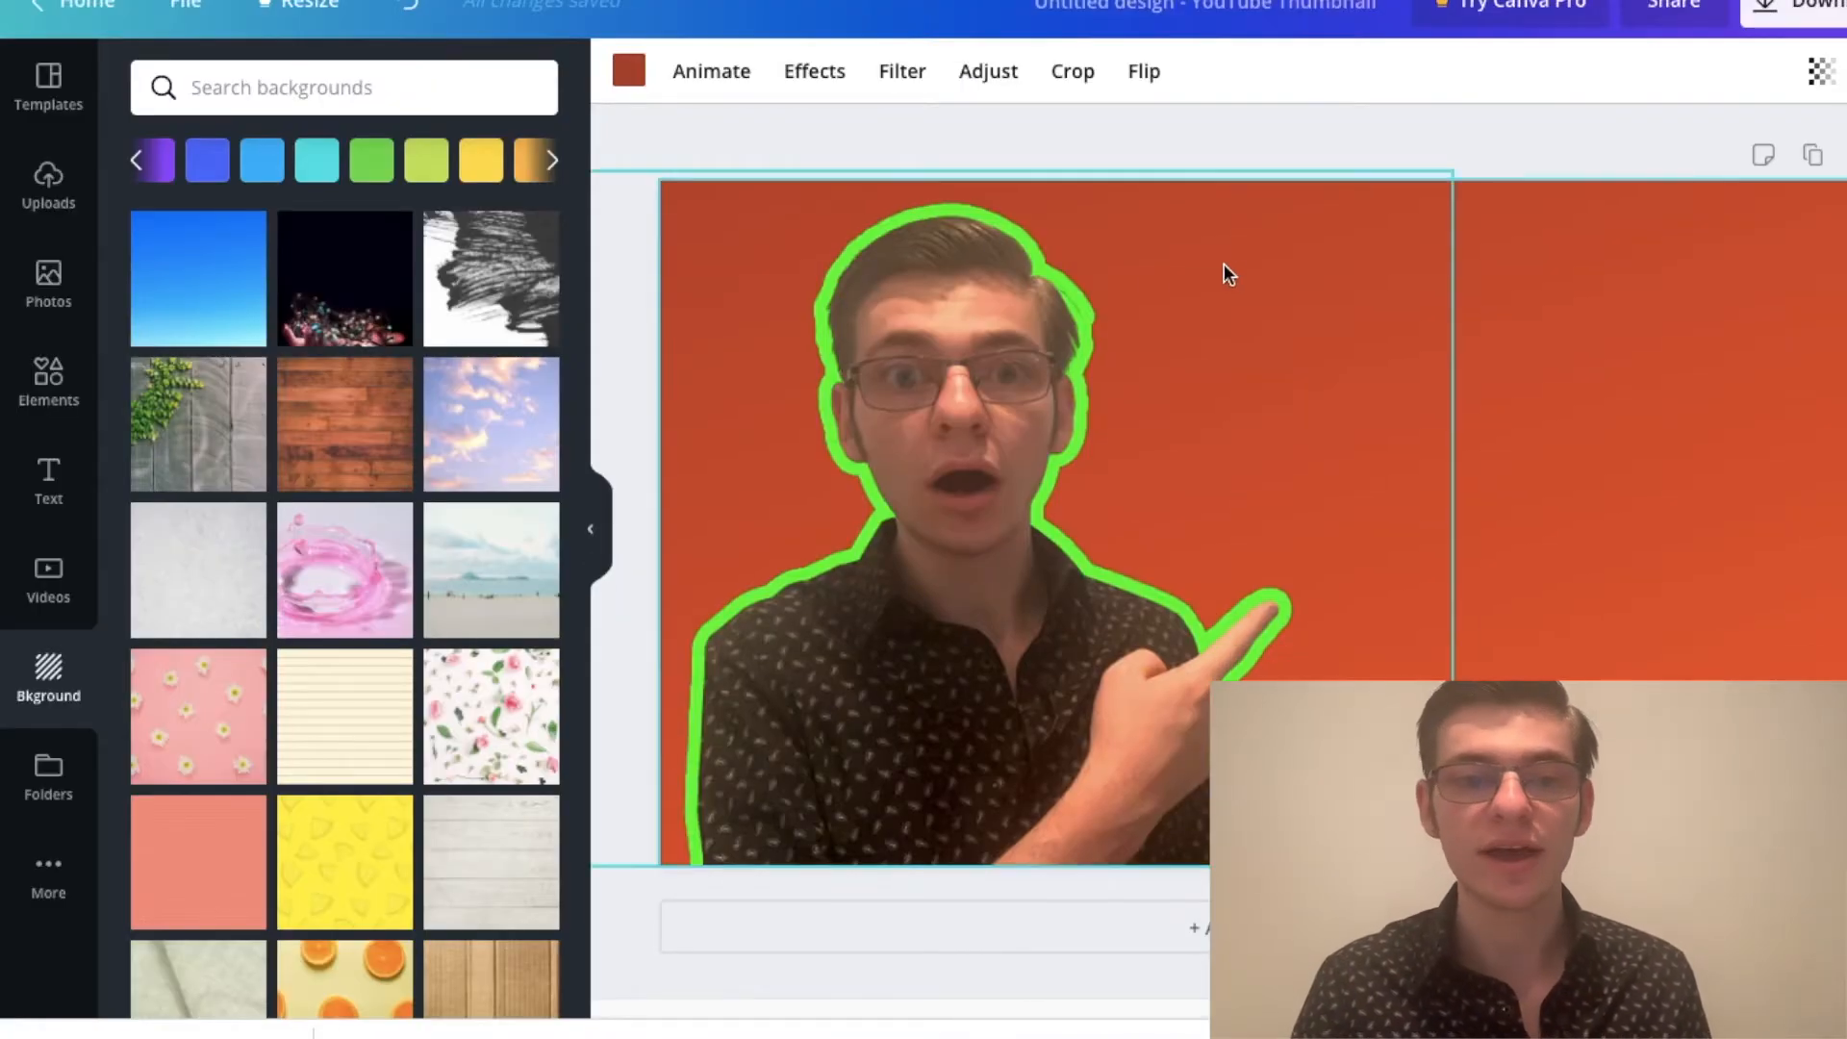
Step: In Canva, add the uploaded blue hi-tech image to the thumbnail and enlarge it to cover the whole page
left_click(46, 187)
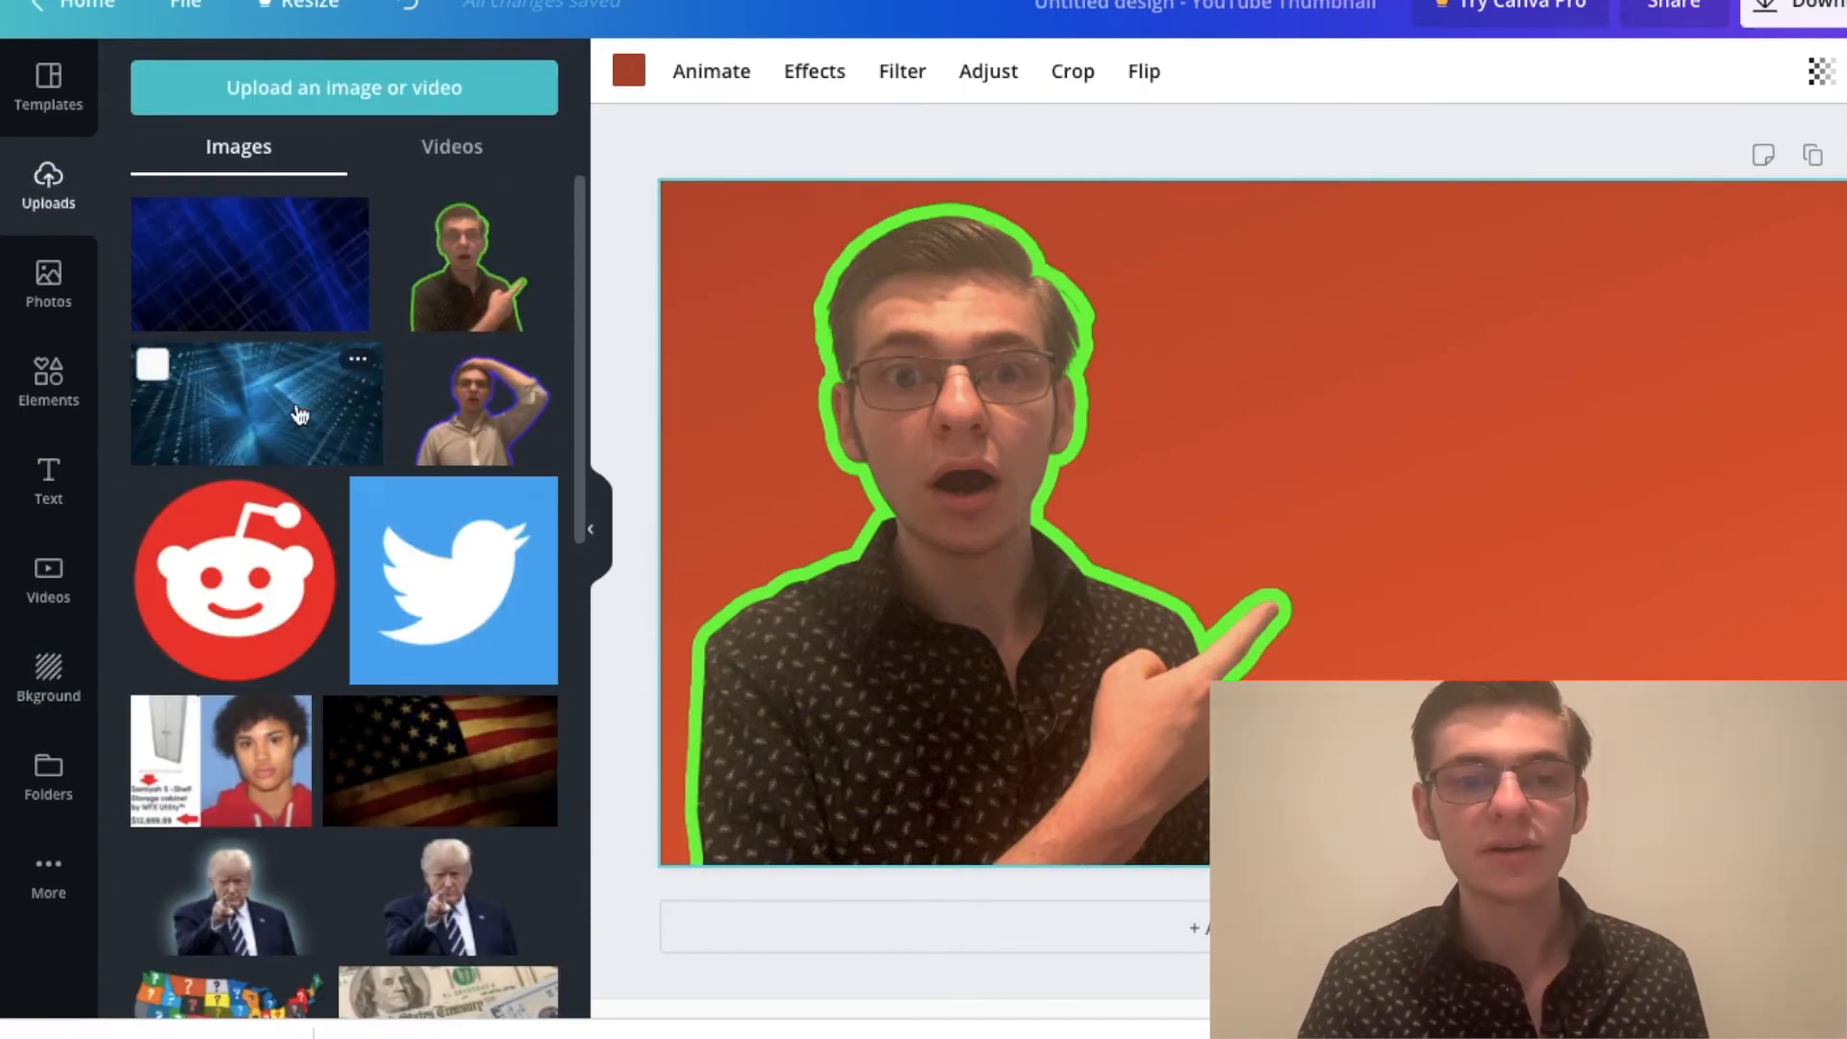
left_click(229, 282)
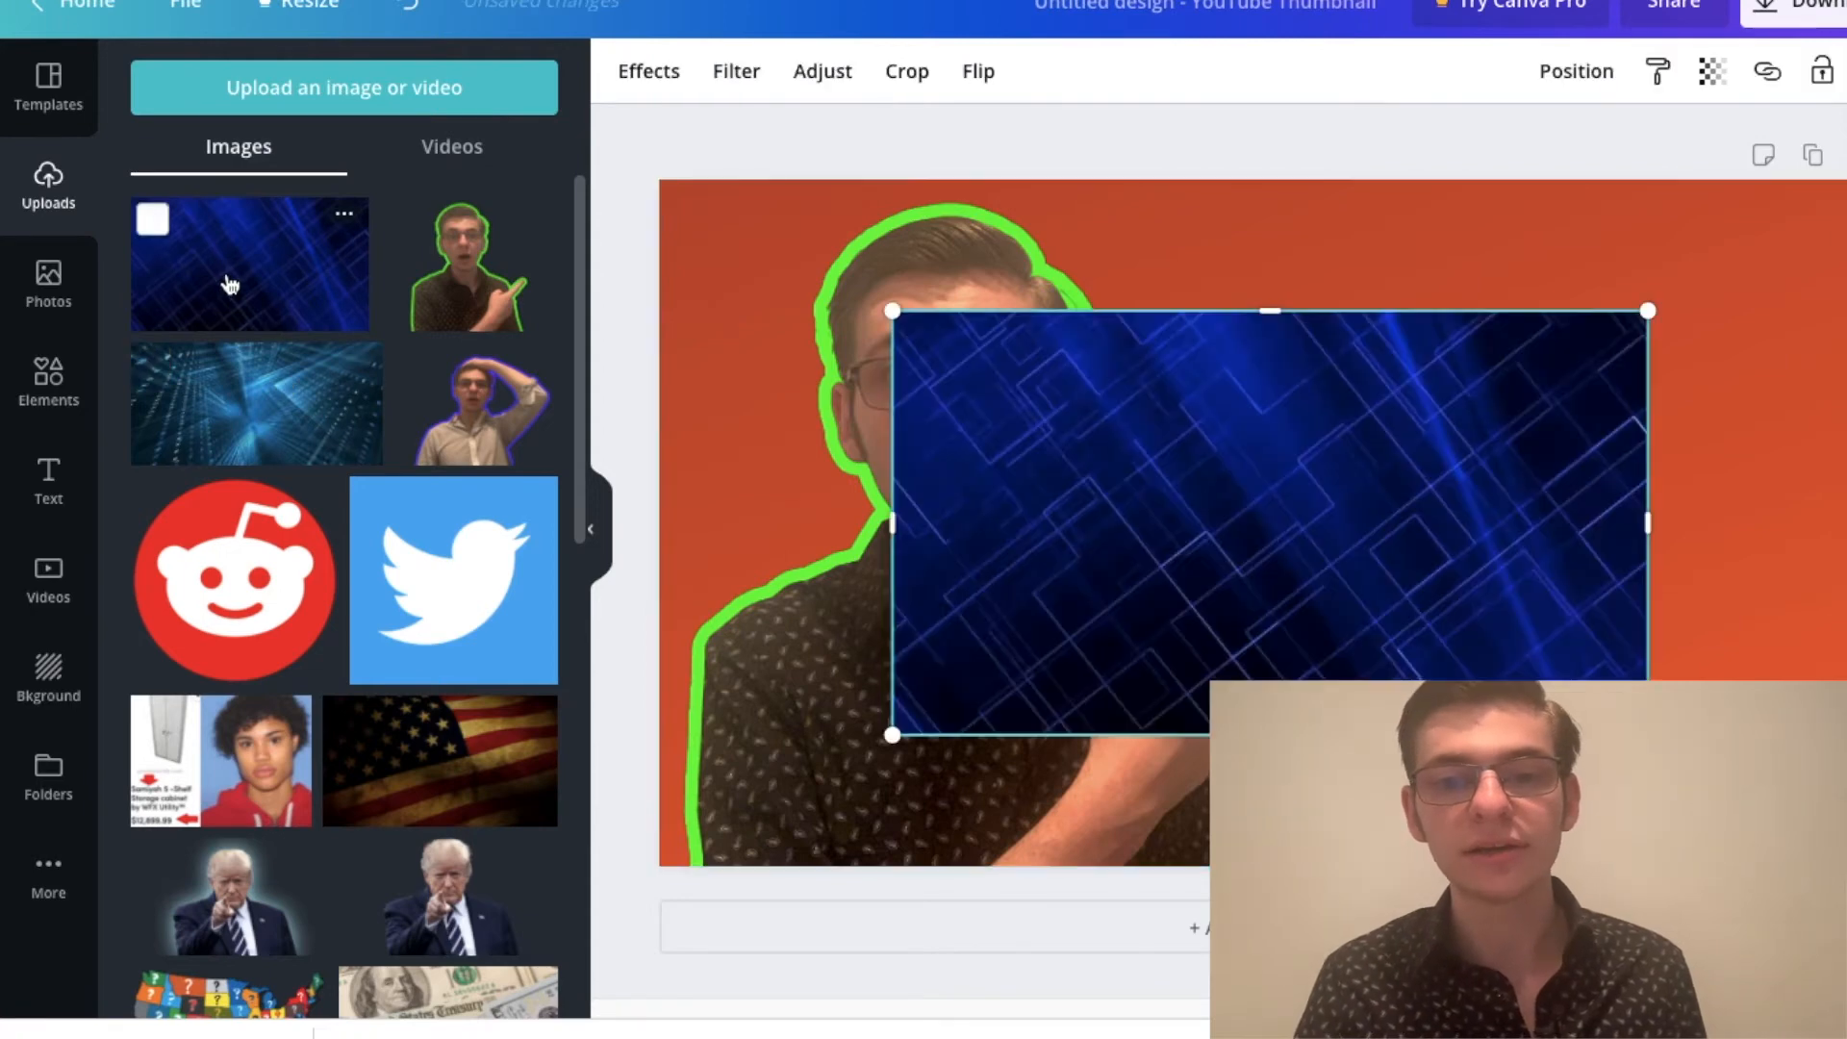
left_click_drag(1105, 528, 893, 419)
left_click_drag(1412, 601, 1846, 866)
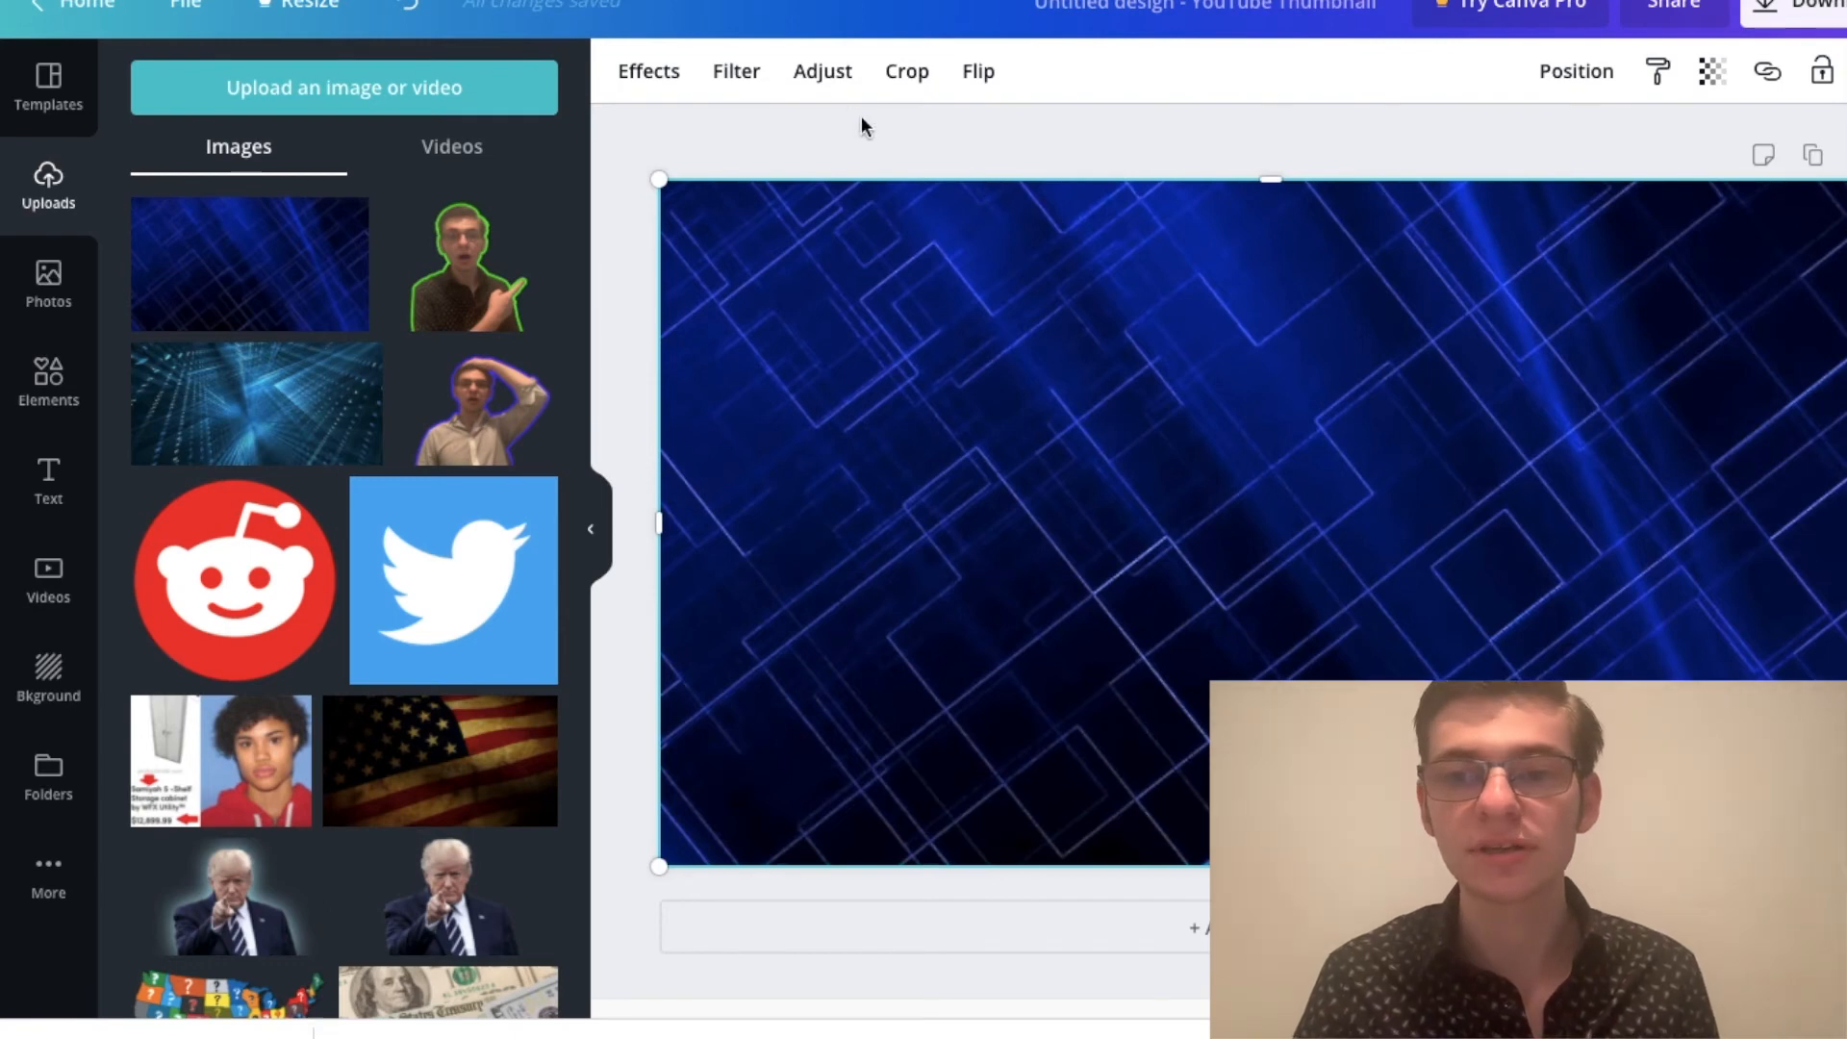
Step: Send the blue hi-tech image backward behind the portrait
left_click(1568, 77)
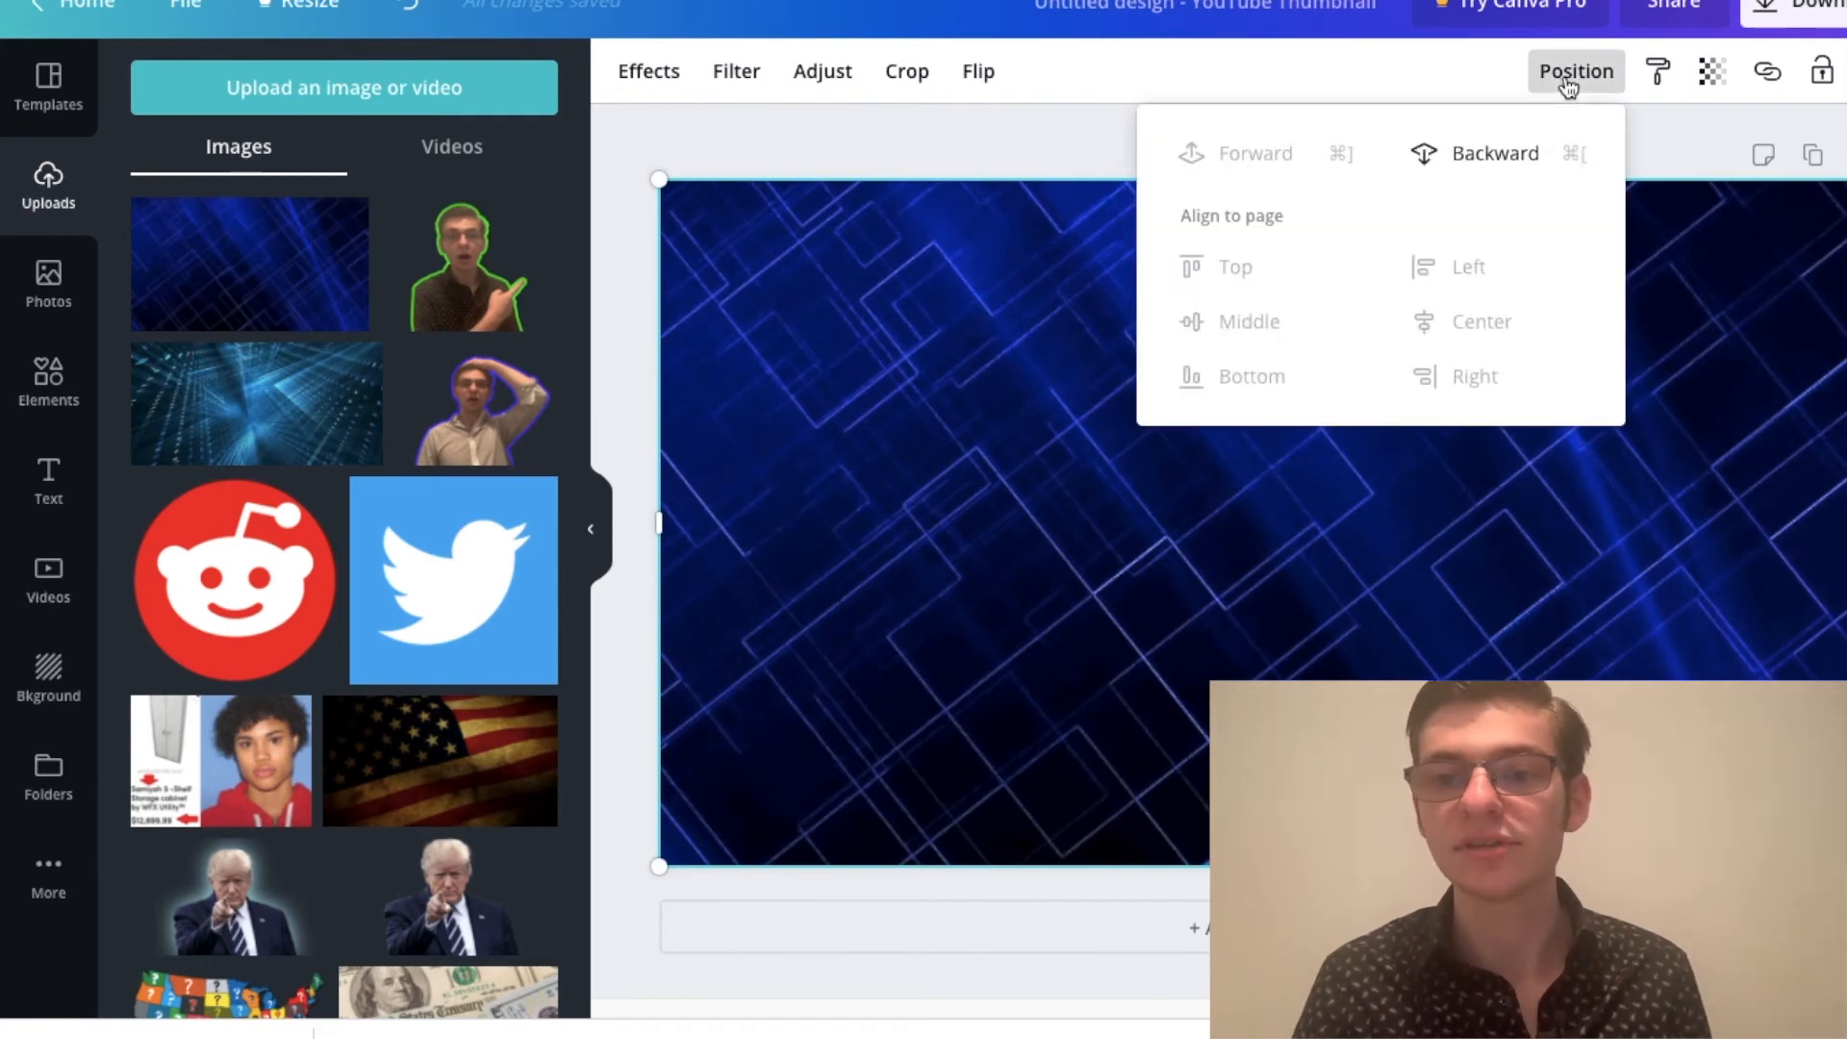
left_click(1498, 168)
left_click(881, 142)
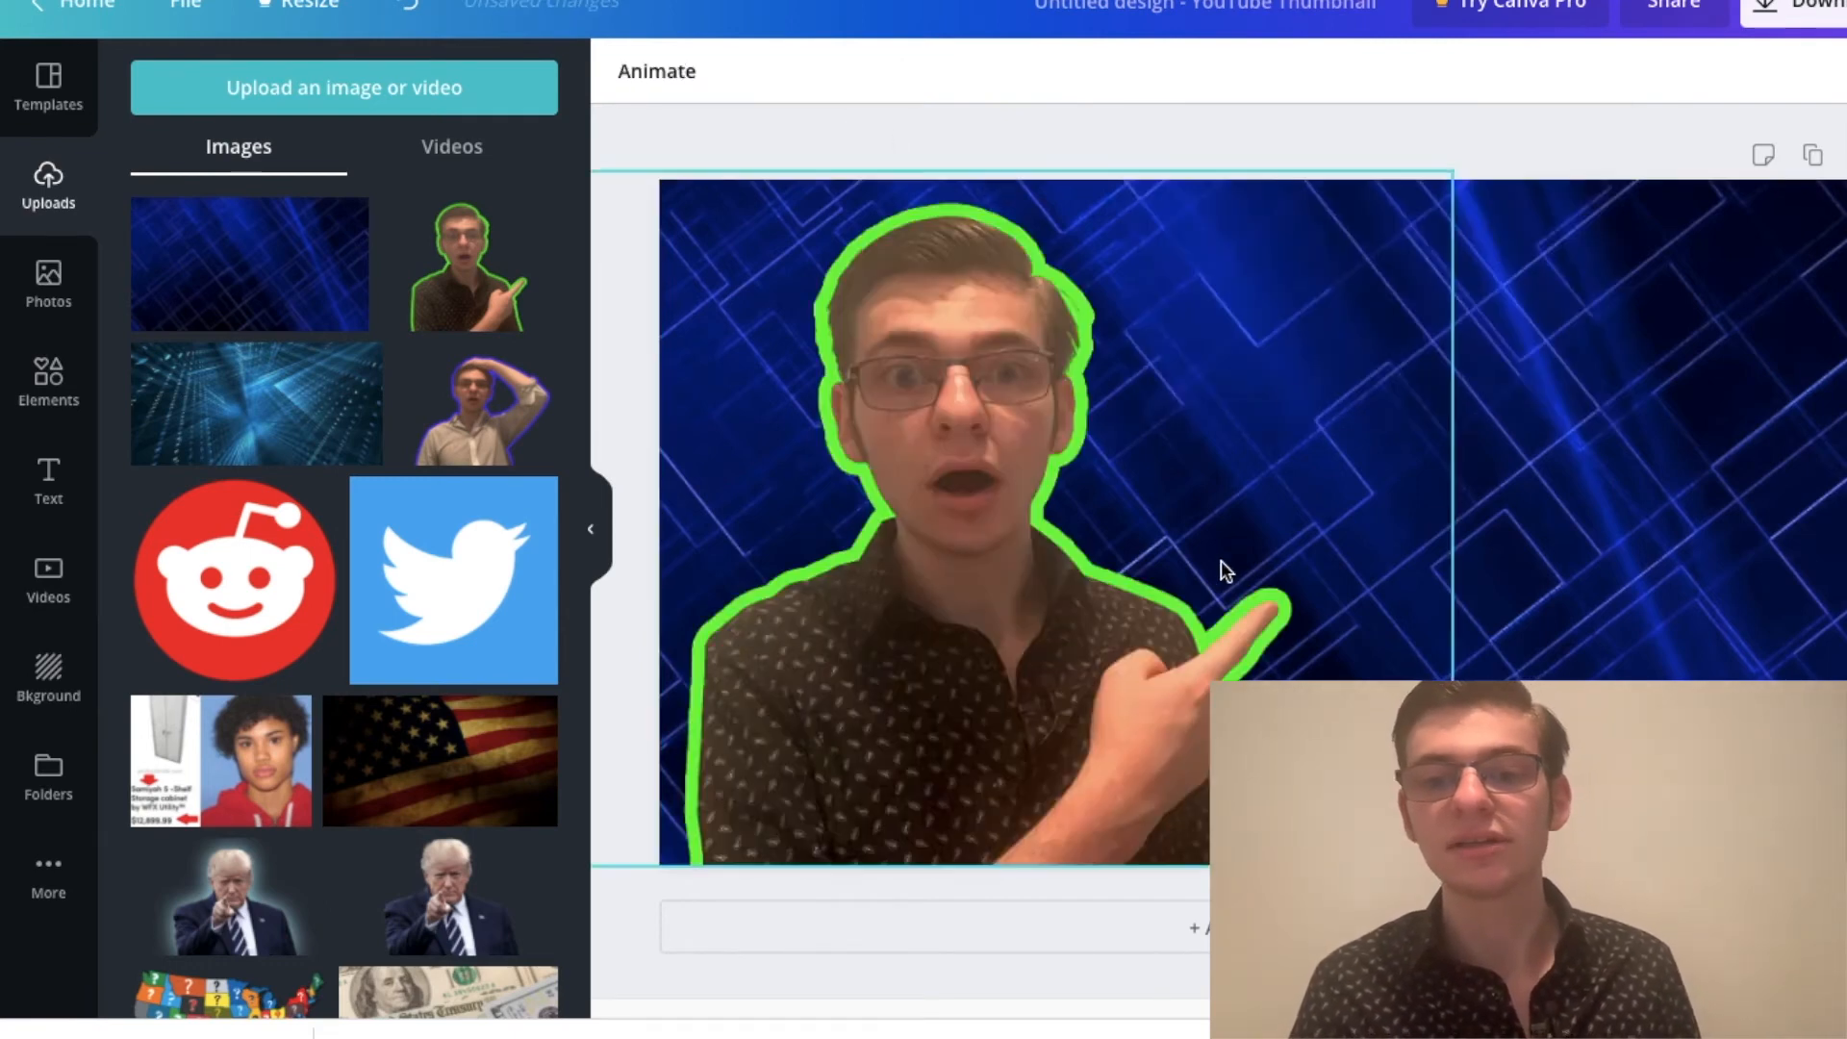
Step: Set the portrait's brightness to -5 and shift the portrait very slightly to the left
left_click(973, 560)
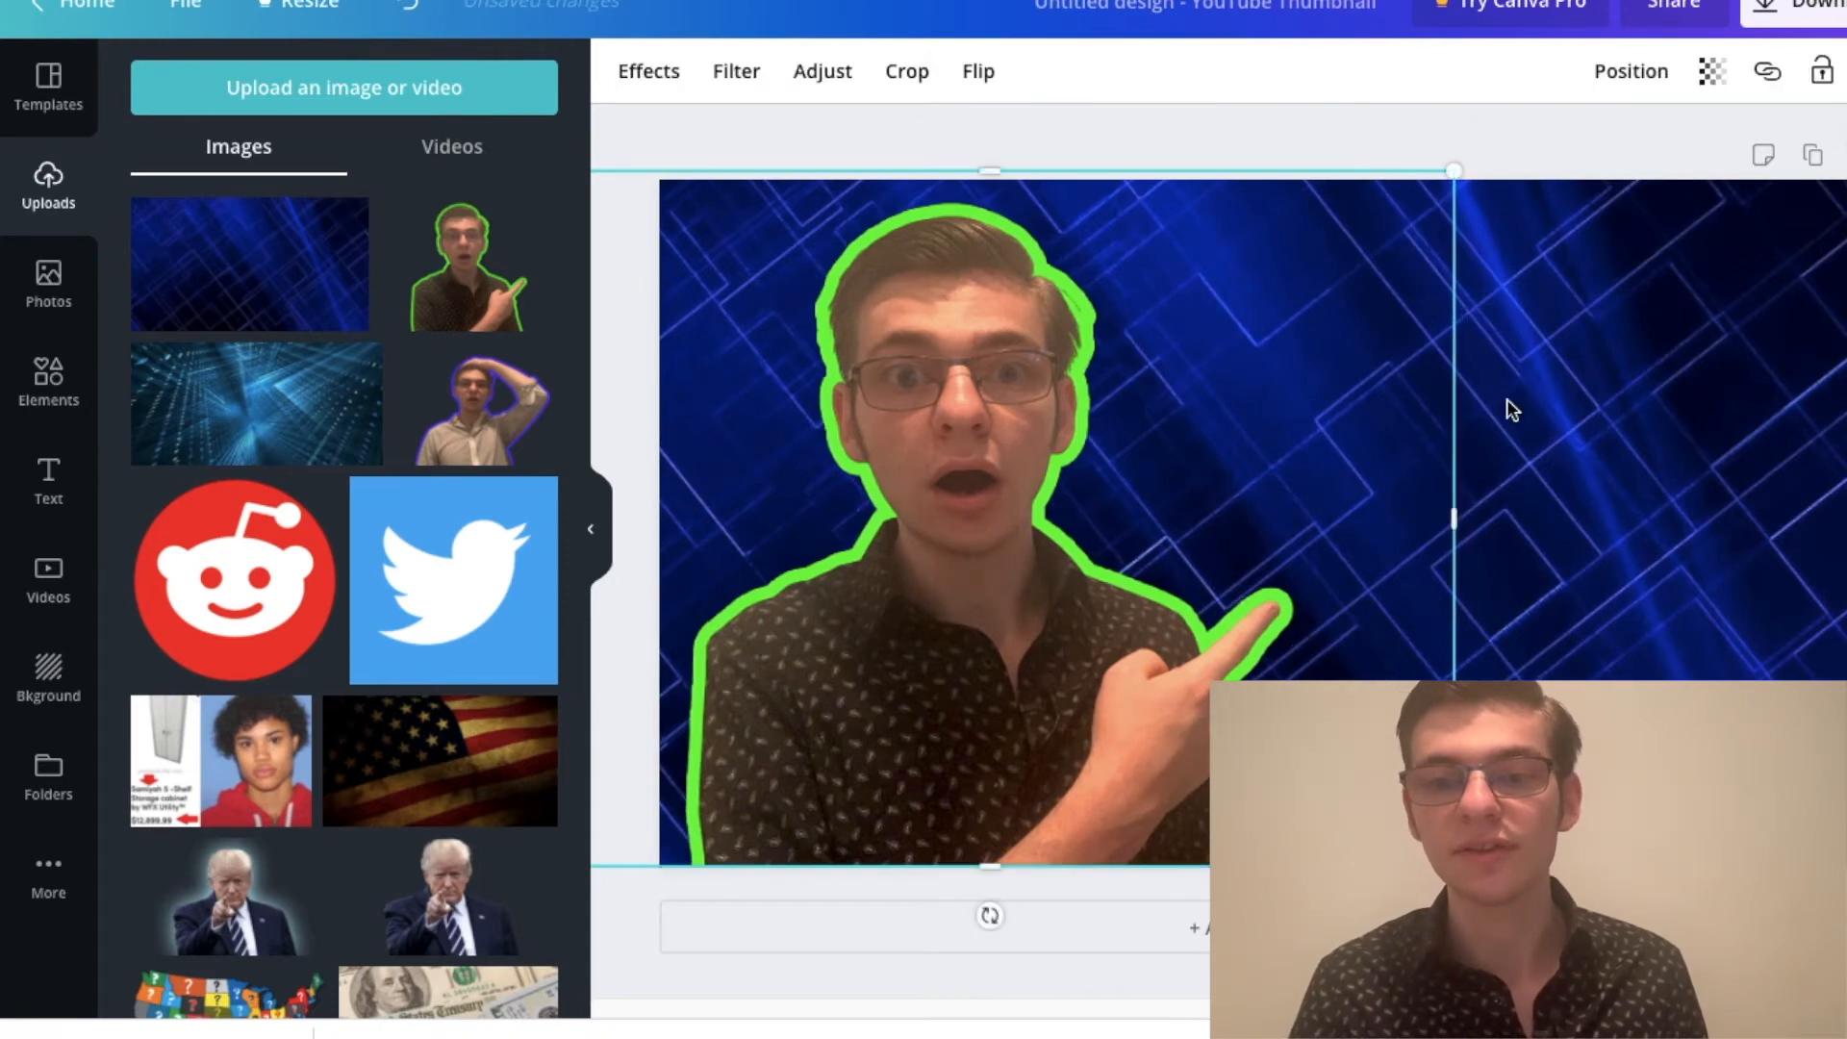
left_click(847, 88)
left_click_drag(380, 137, 359, 137)
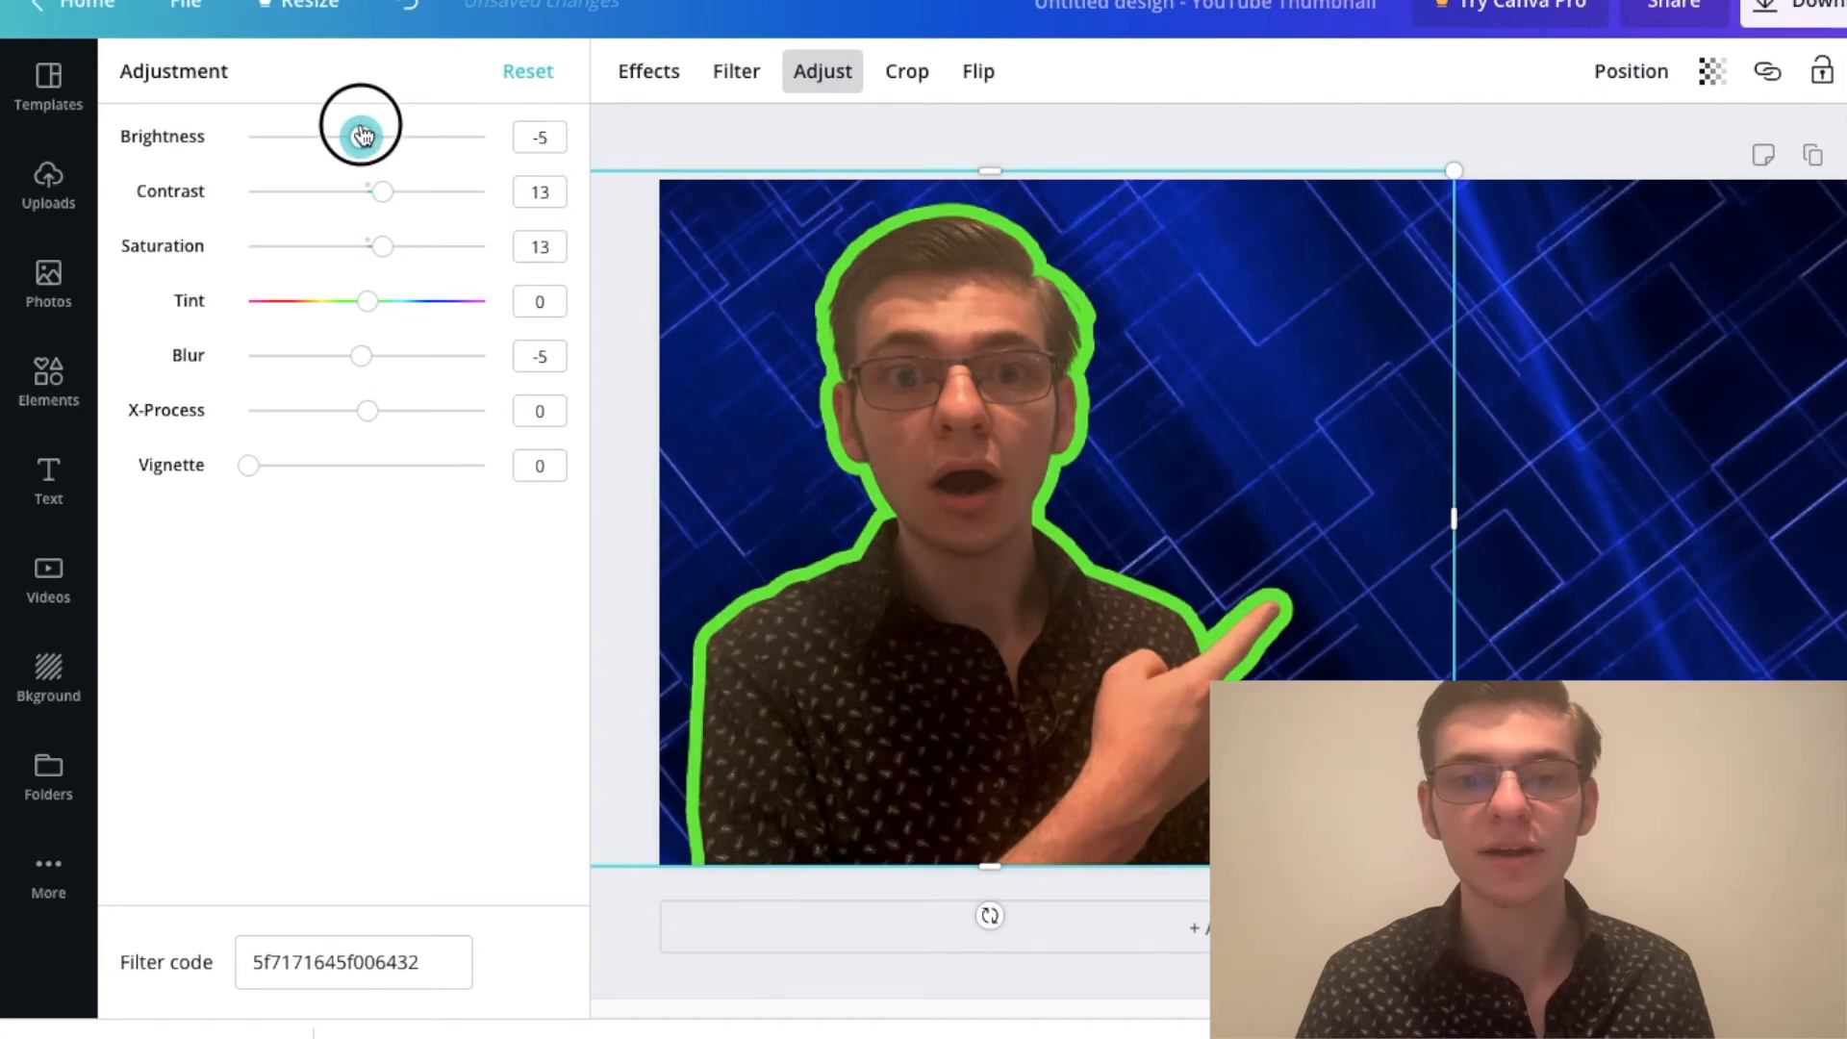
left_click(878, 446)
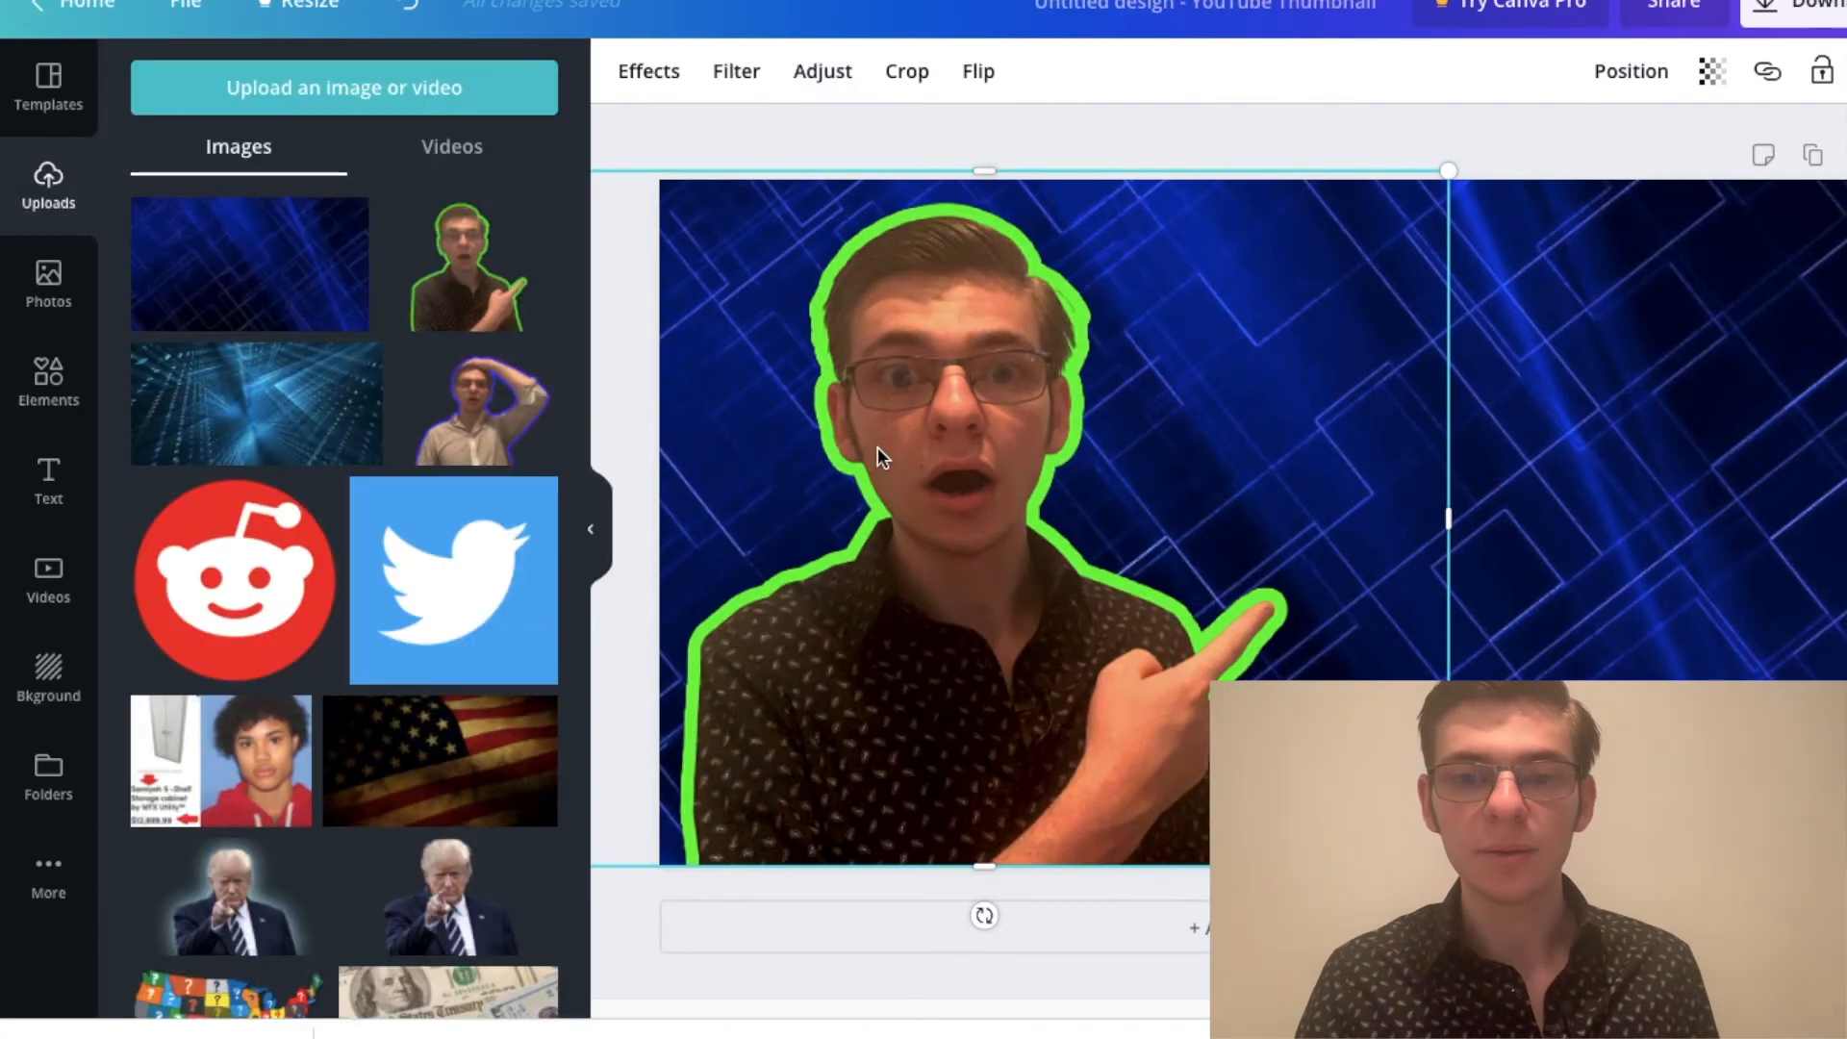
Step: Add a heading to the thumbnail that reads "2020 HOW TO MAKE CUSTOM THUMBNAILS"
left_click(1242, 146)
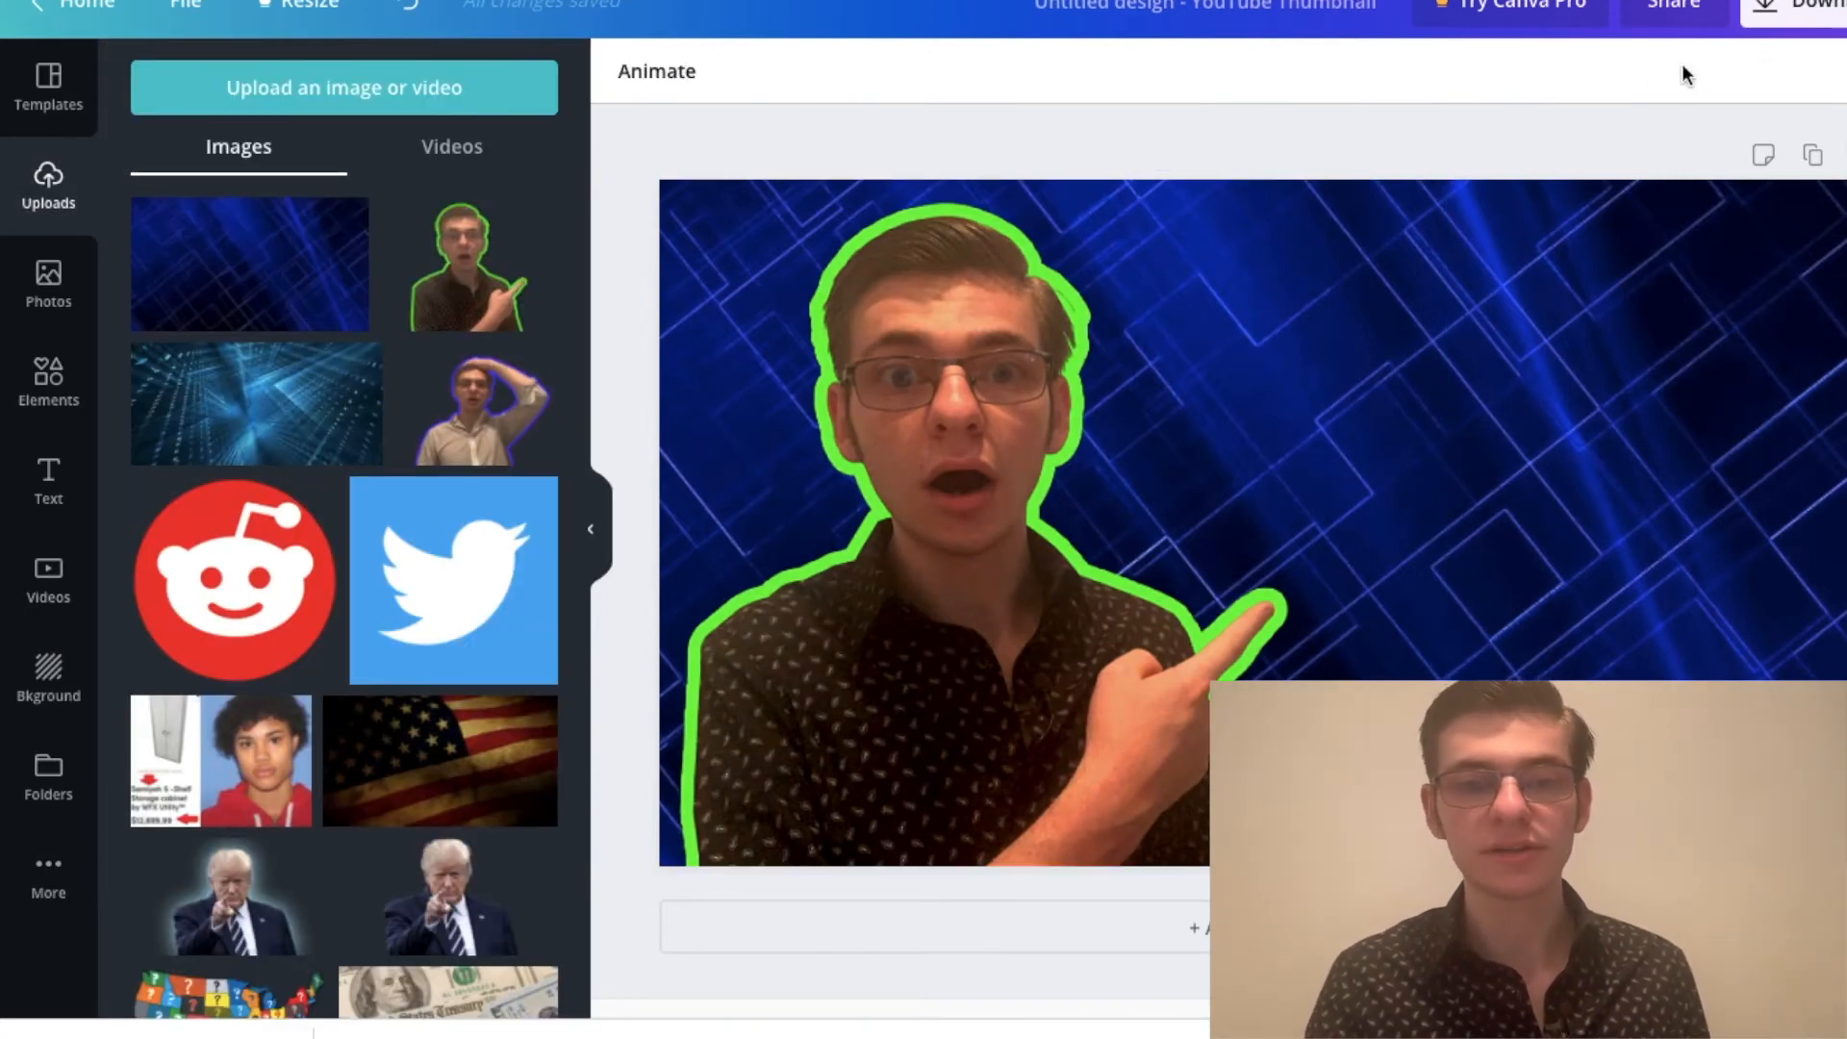
left_click(53, 491)
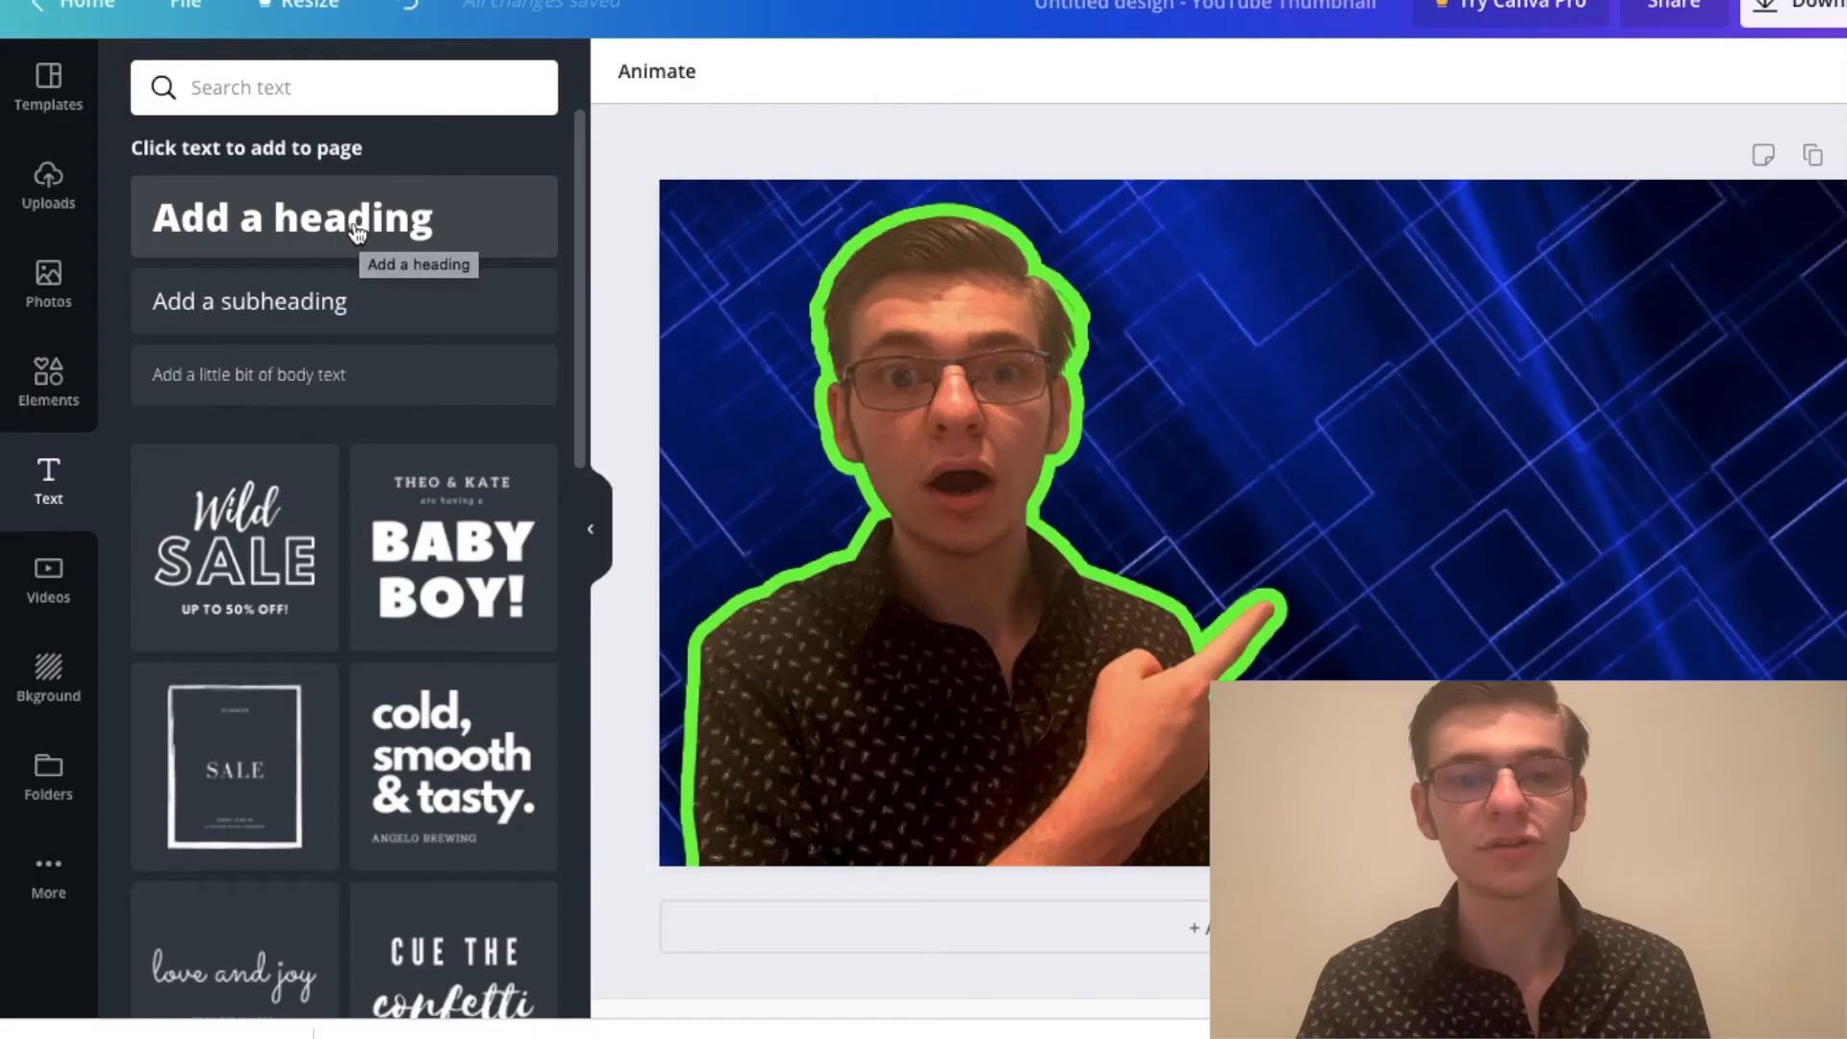
left_click(327, 228)
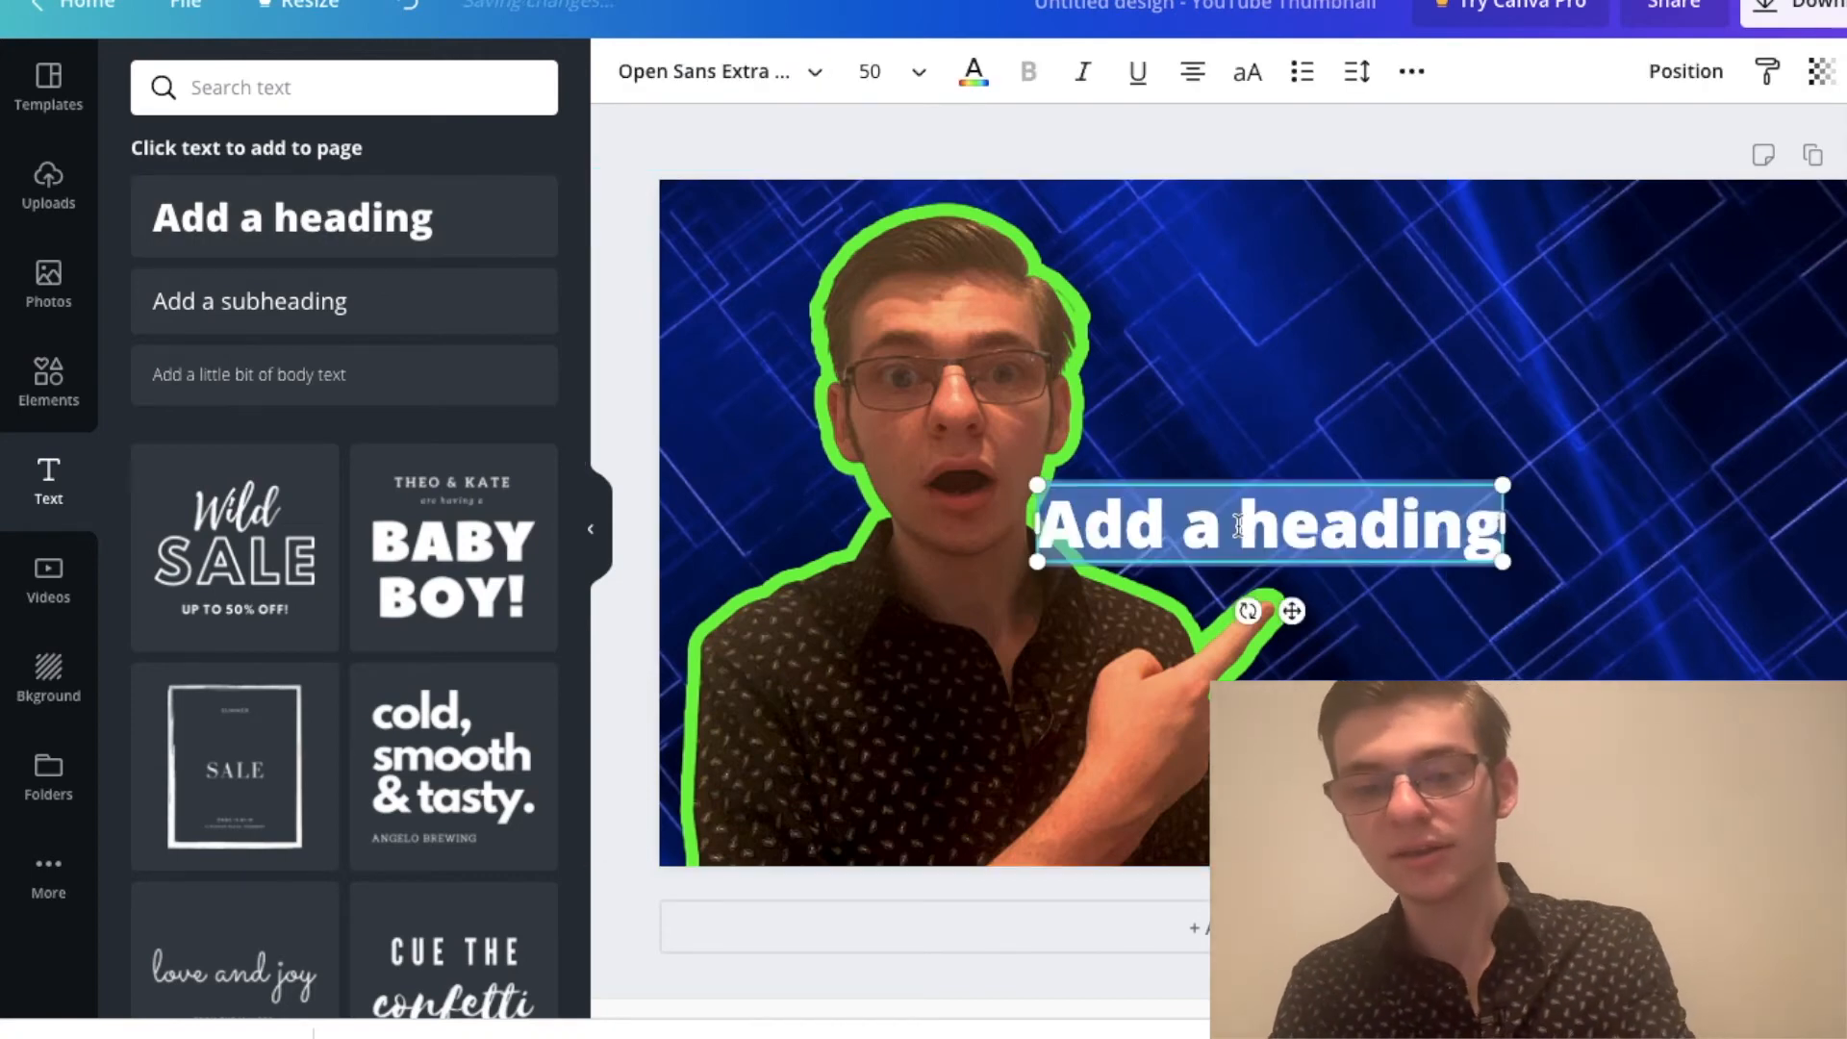
type("2020 UPD")
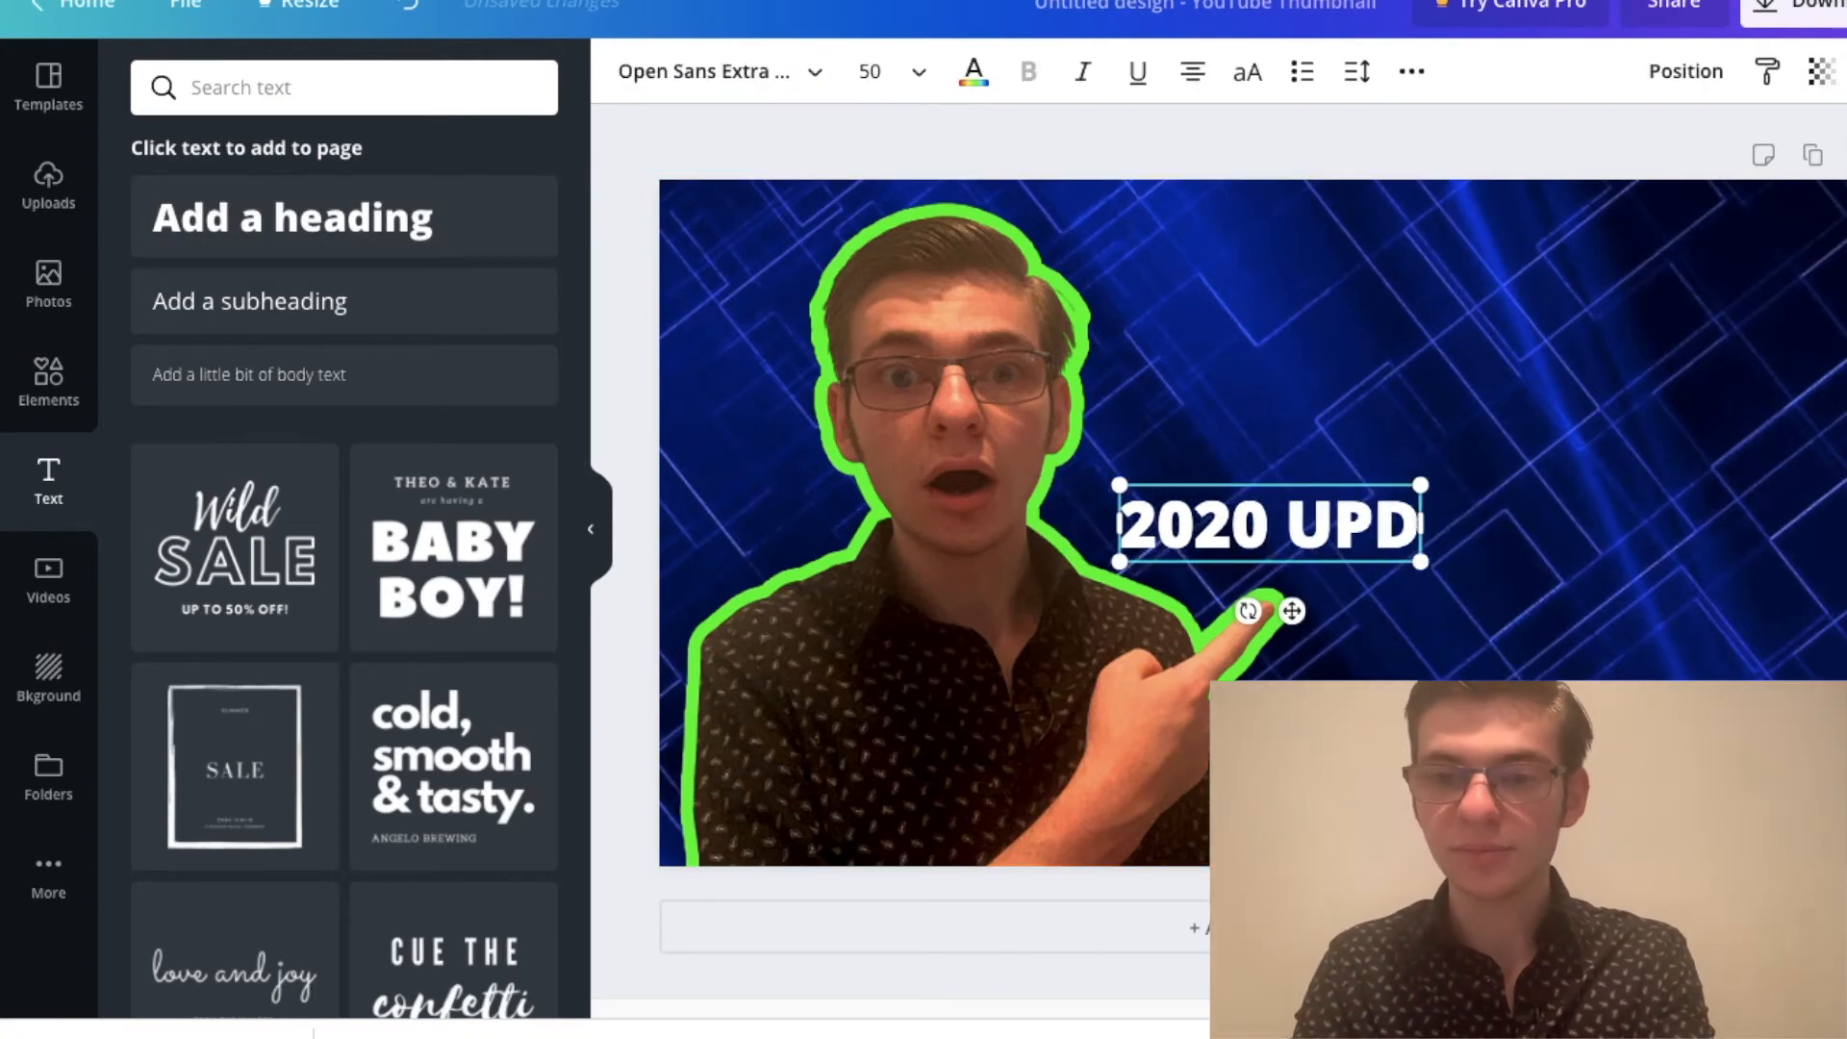
type("ATED THUMB")
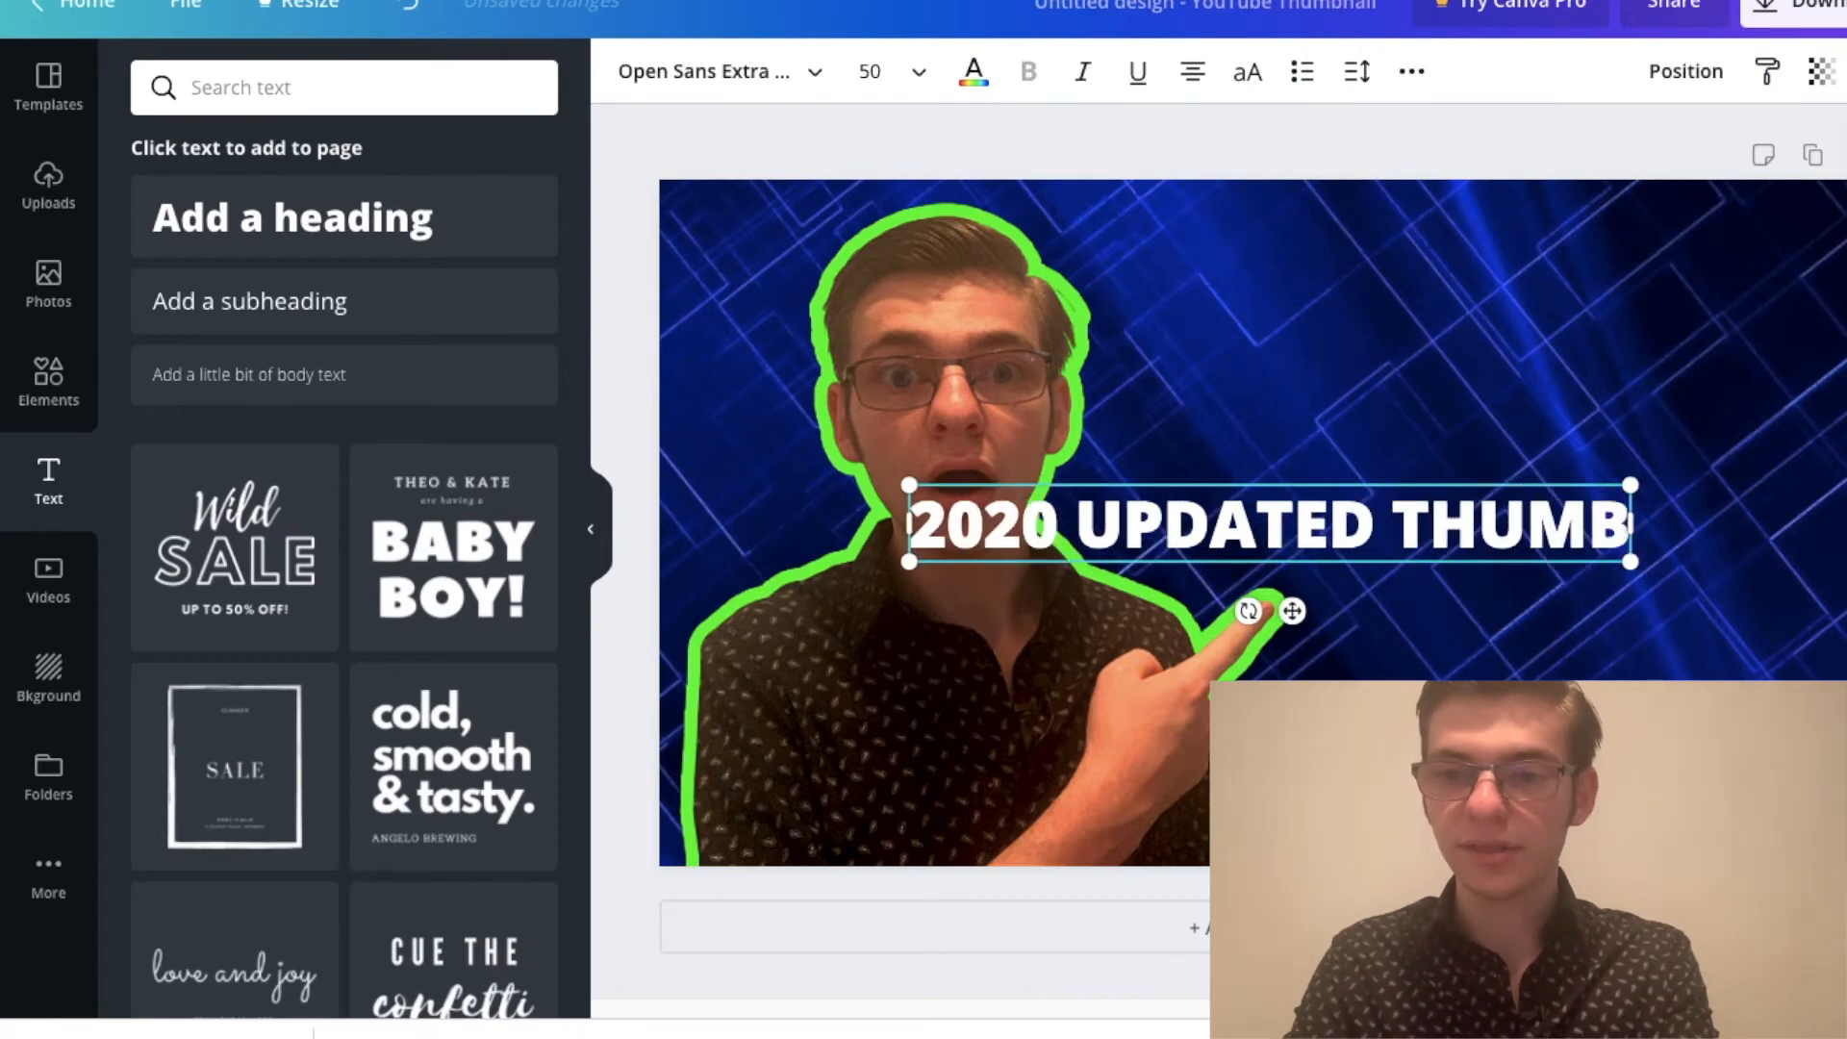
type("NAILS")
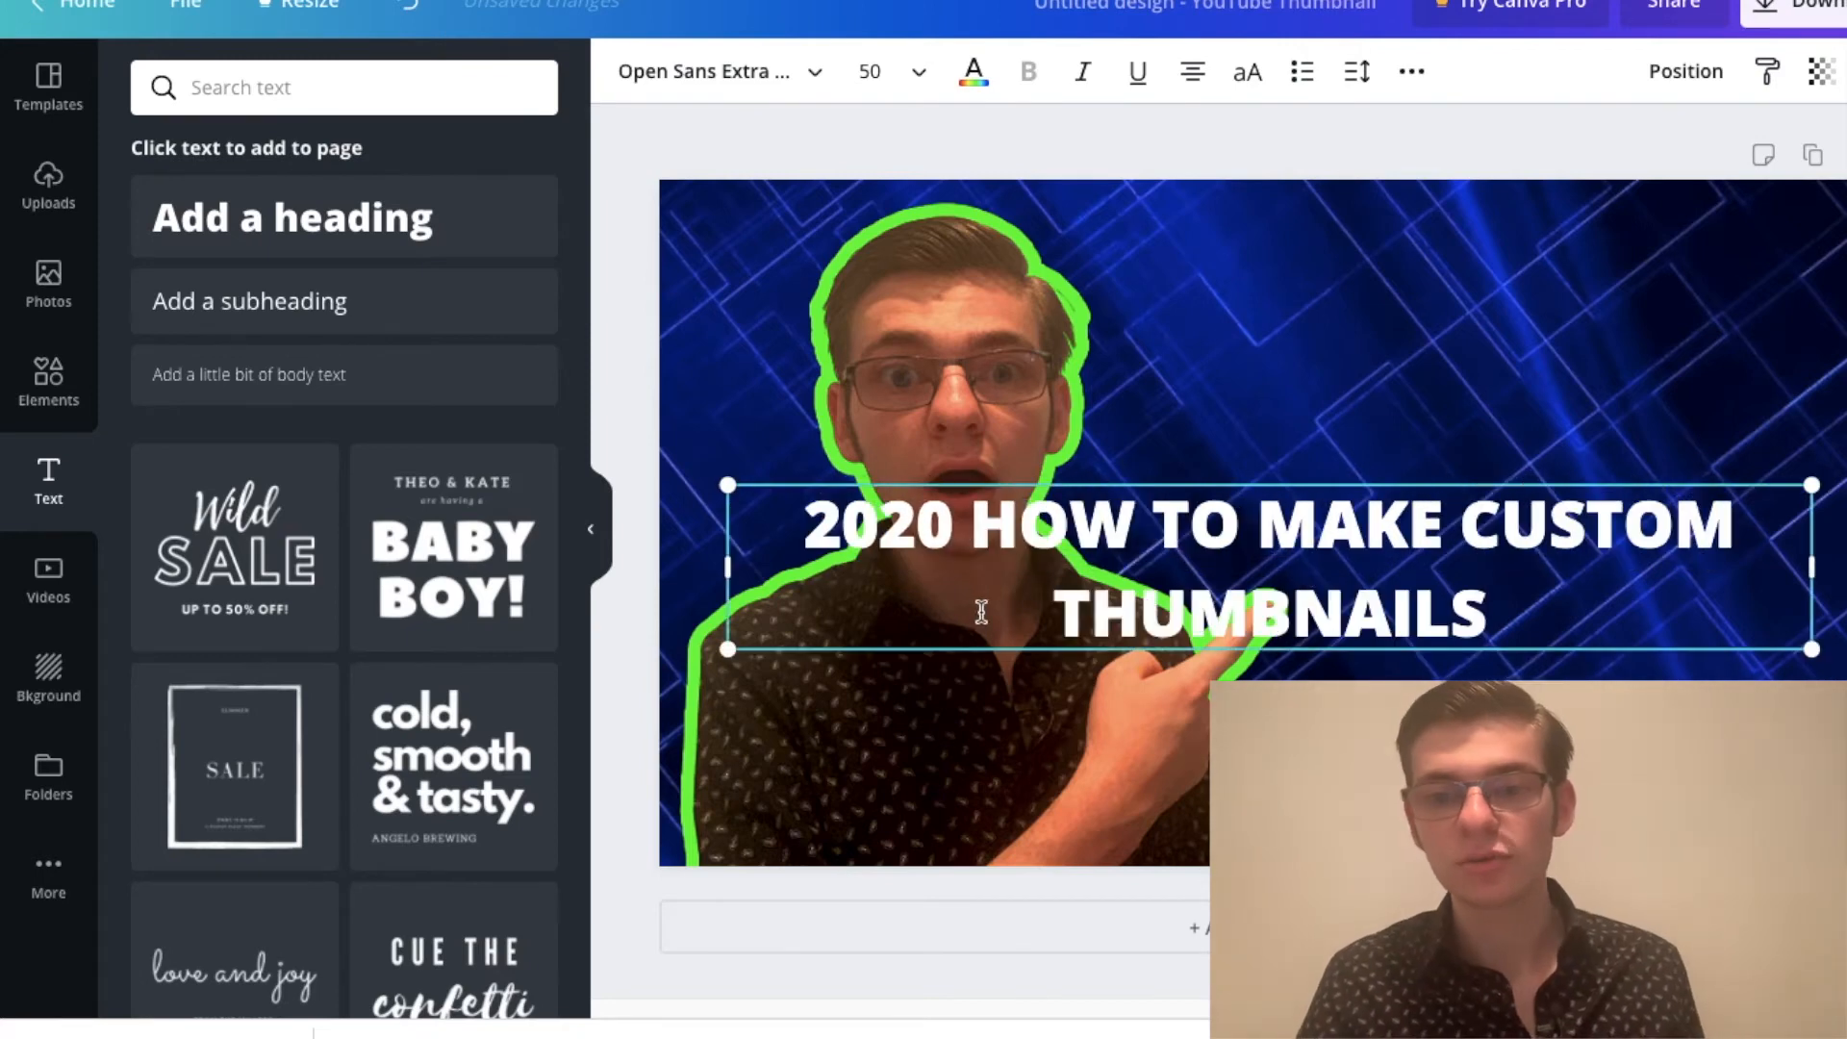
Step: Narrow the heading's text box so it wraps onto three lines and move it beside the portrait, above the pointing finger
left_click_drag(1816, 565, 1672, 565)
left_click_drag(1431, 575, 1299, 586)
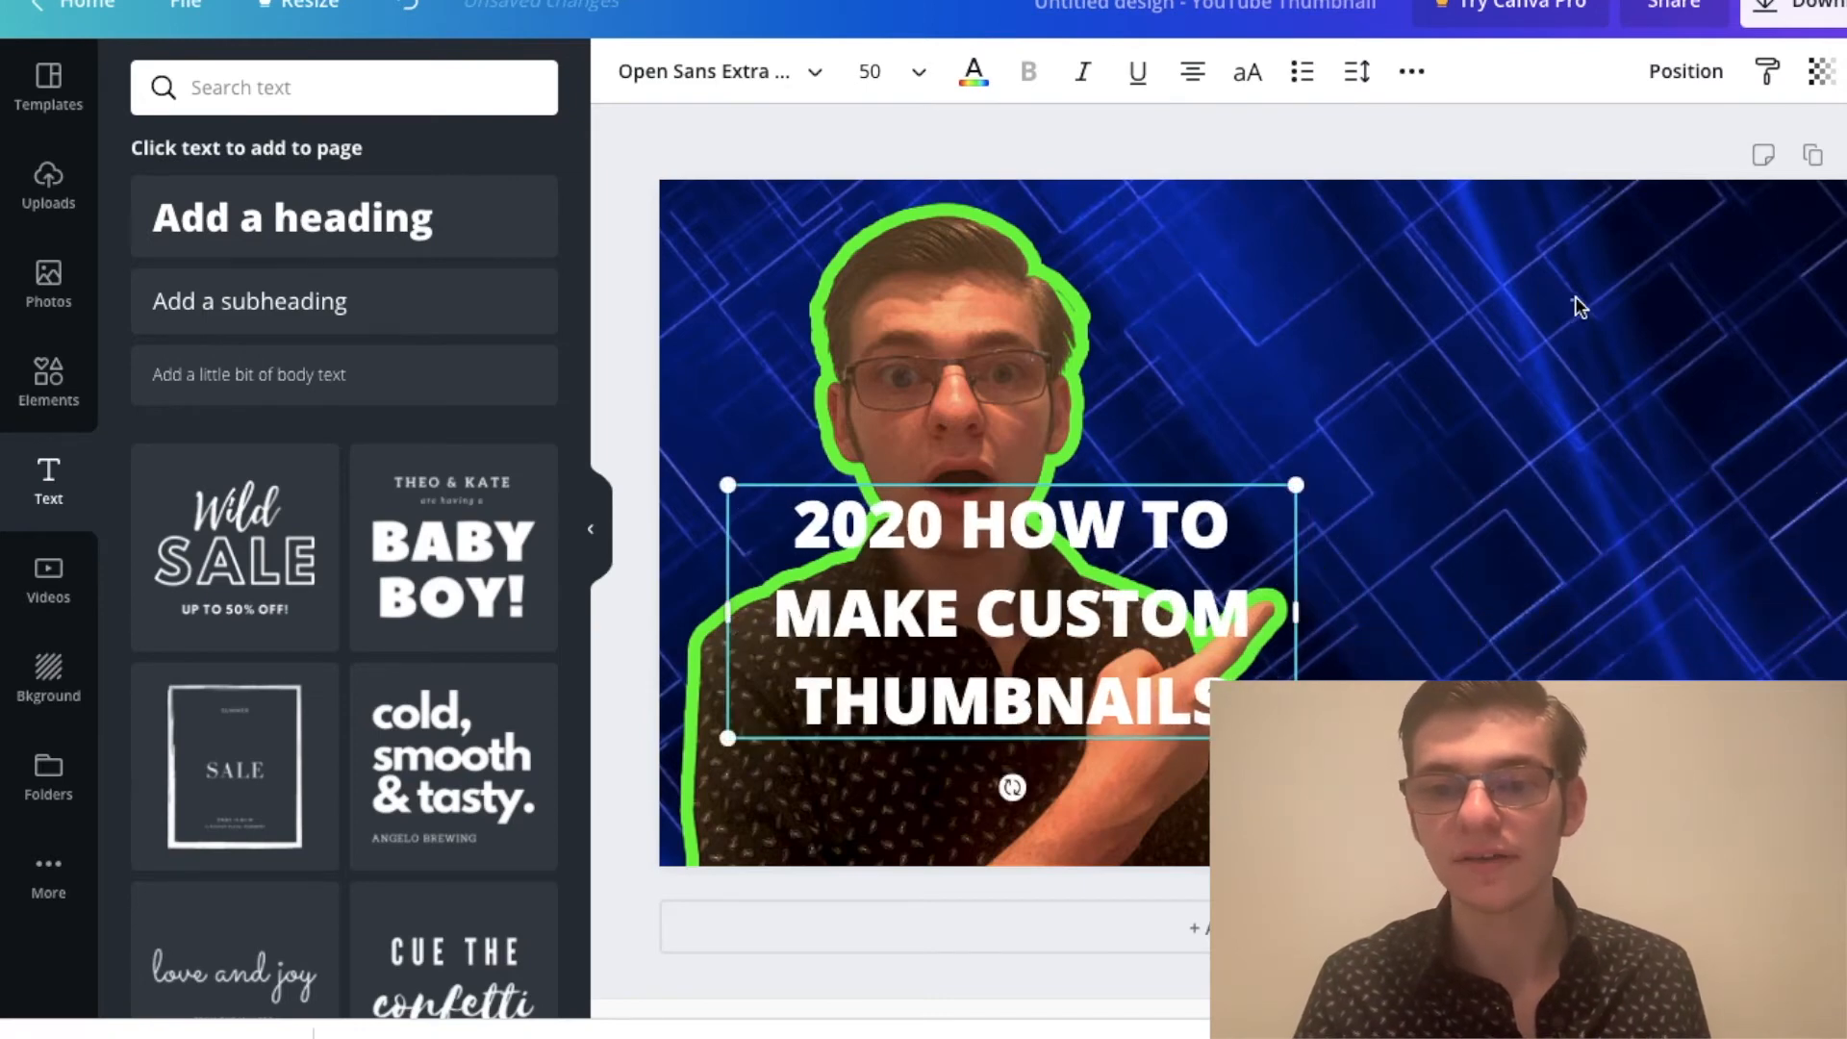
left_click_drag(1072, 643, 1559, 462)
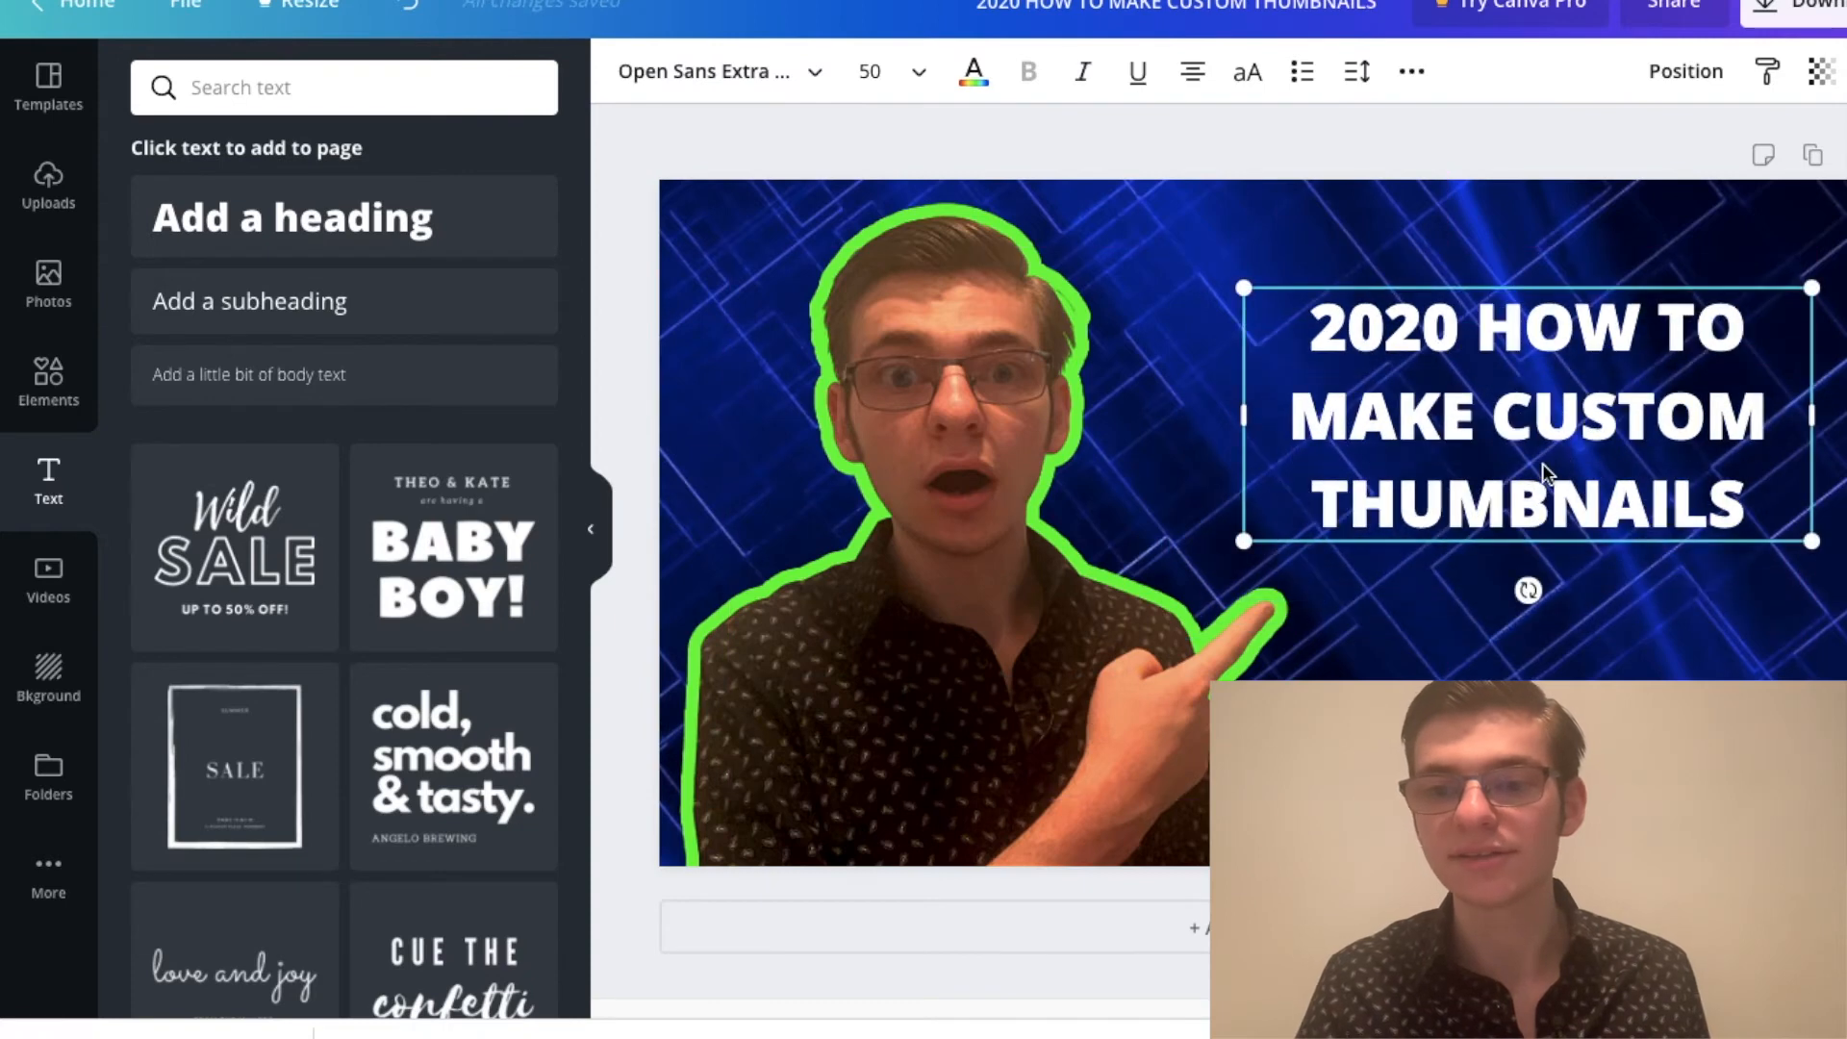
Step: Enlarge the heading to font size 66.4 and reposition it to fill the space beside the portrait
left_click_drag(1822, 538, 1846, 581)
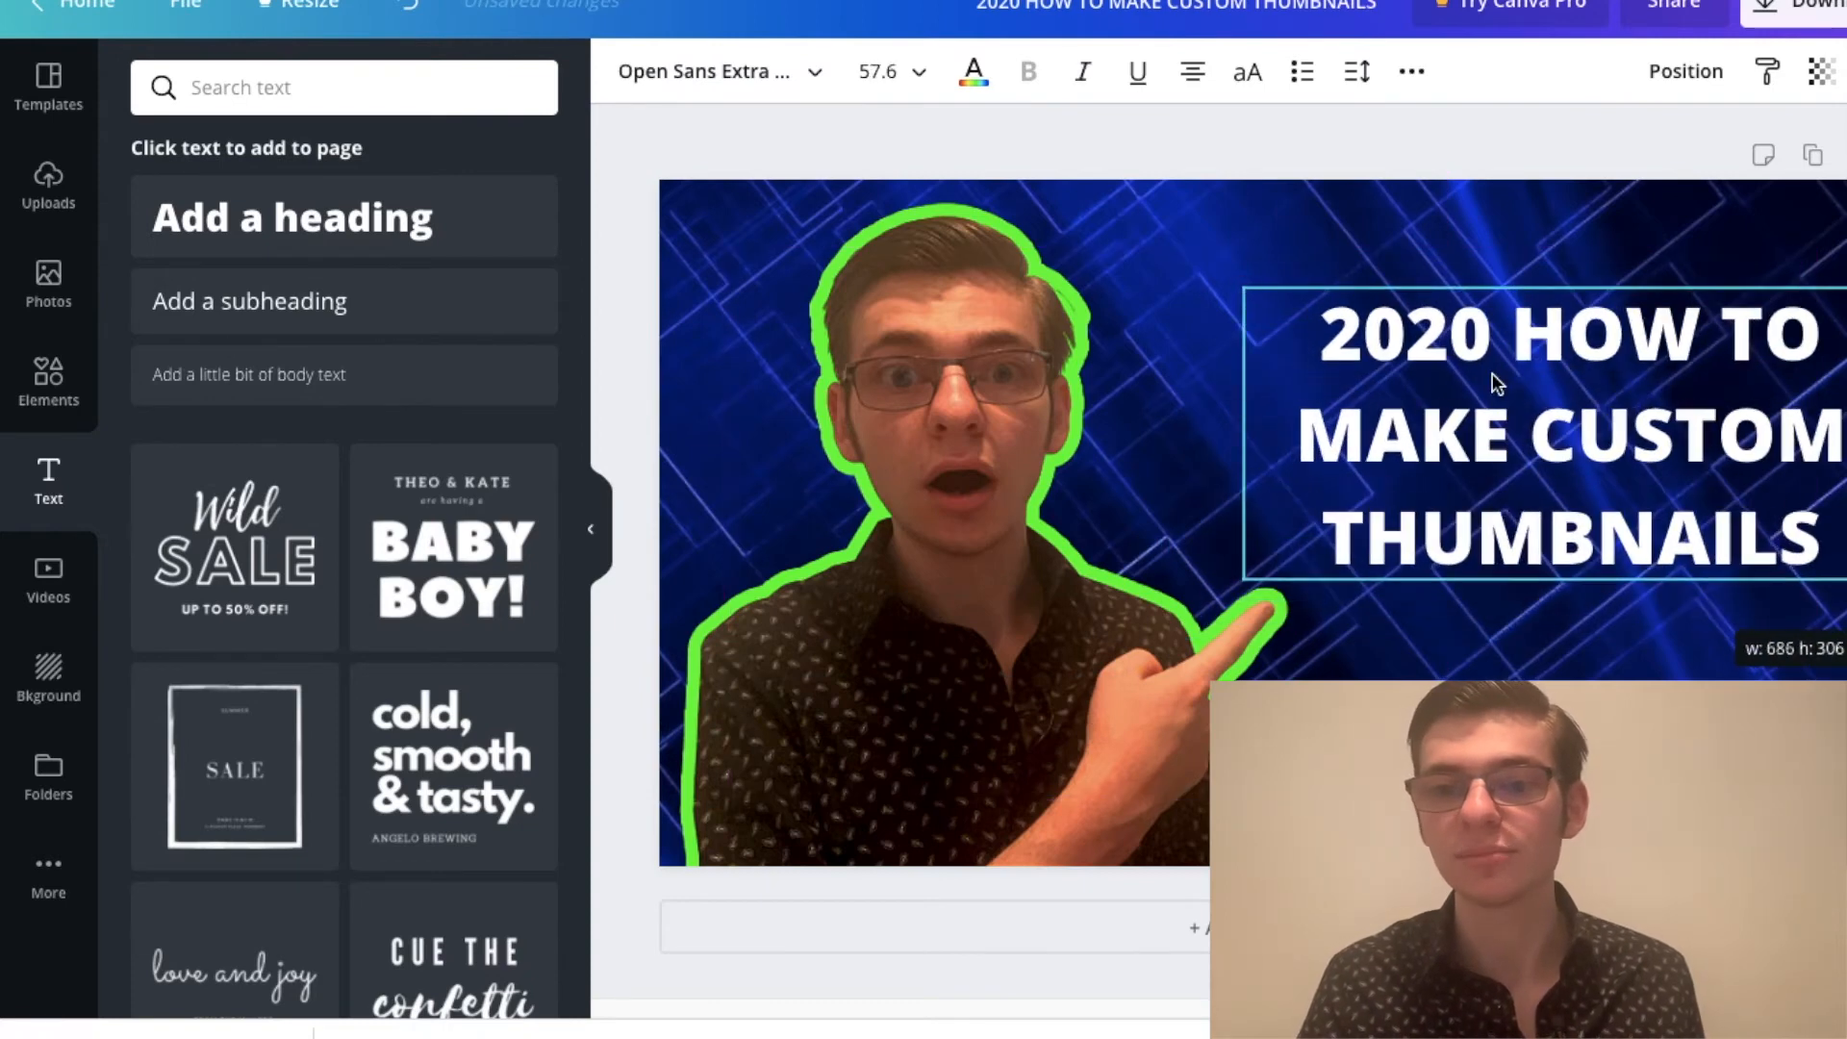
left_click_drag(1629, 487, 1586, 475)
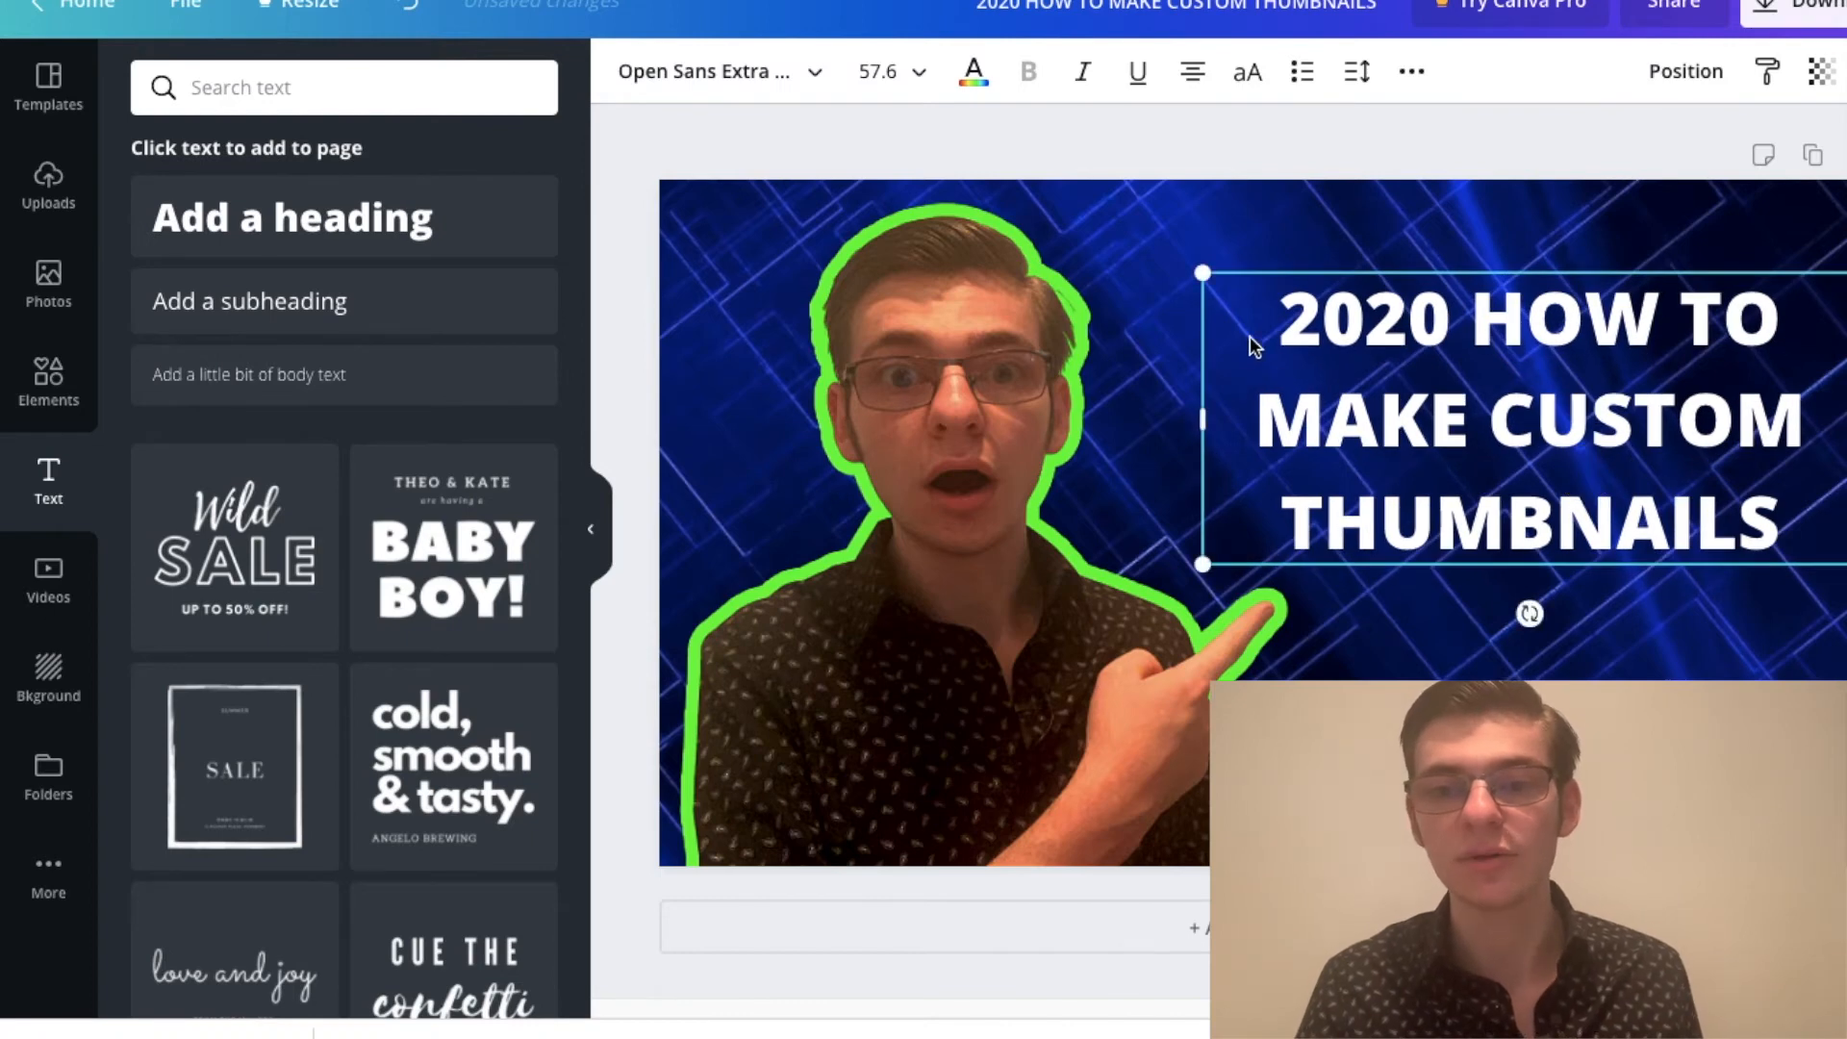
left_click_drag(1202, 274, 1104, 229)
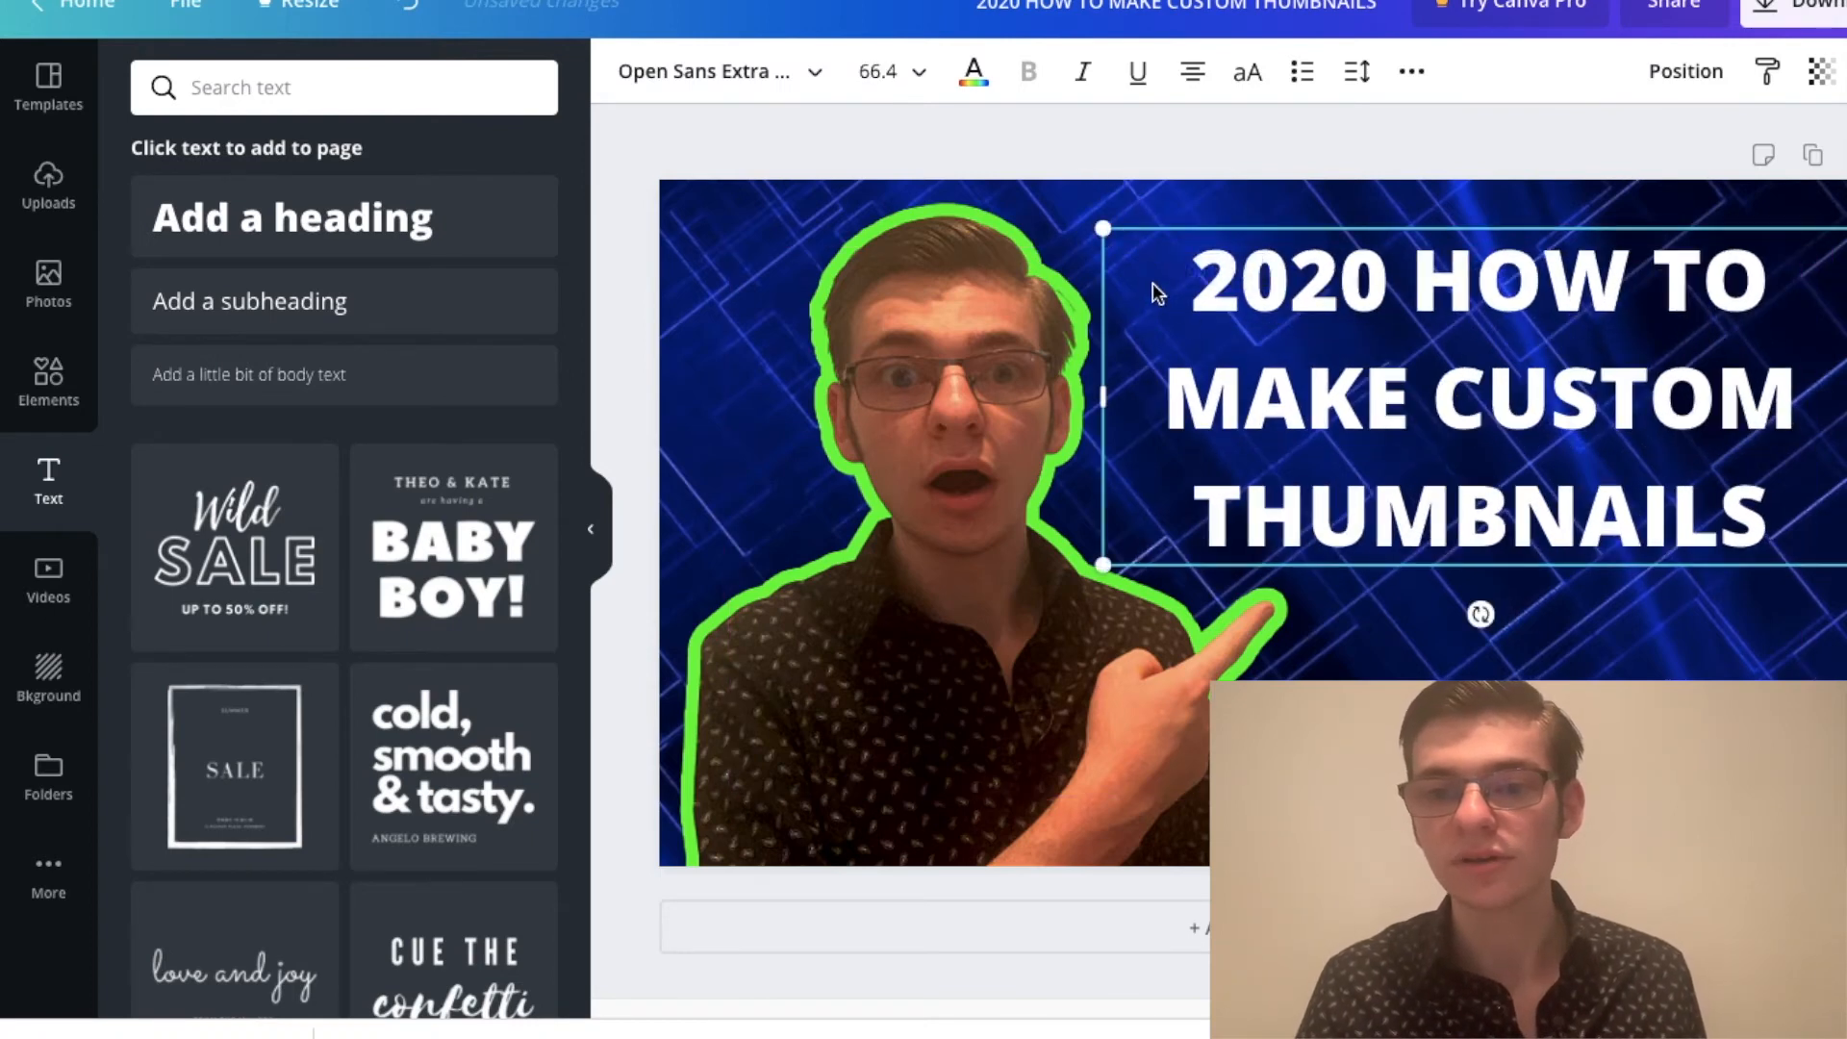
Step: Put "2020" on its own line in the heading and remove the trailing space after it
left_click(1411, 279)
key("Return")
left_click(1612, 285)
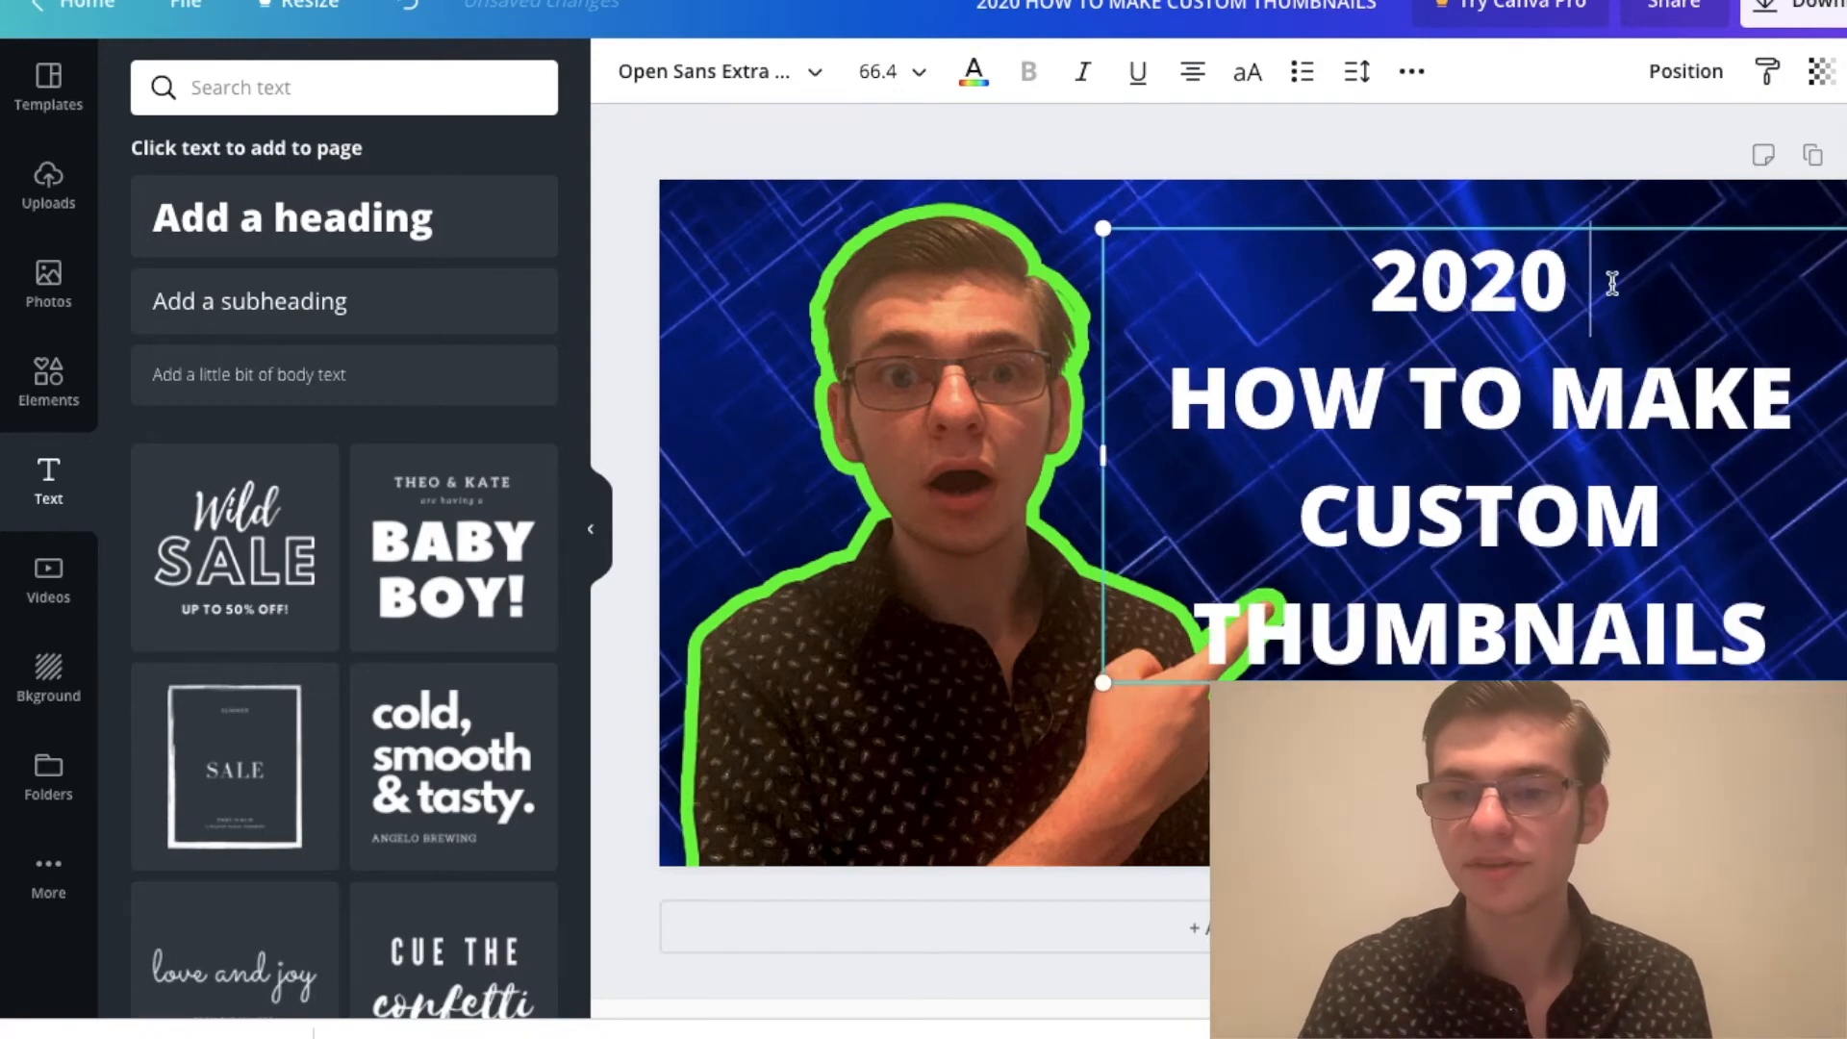
key("BackSpace")
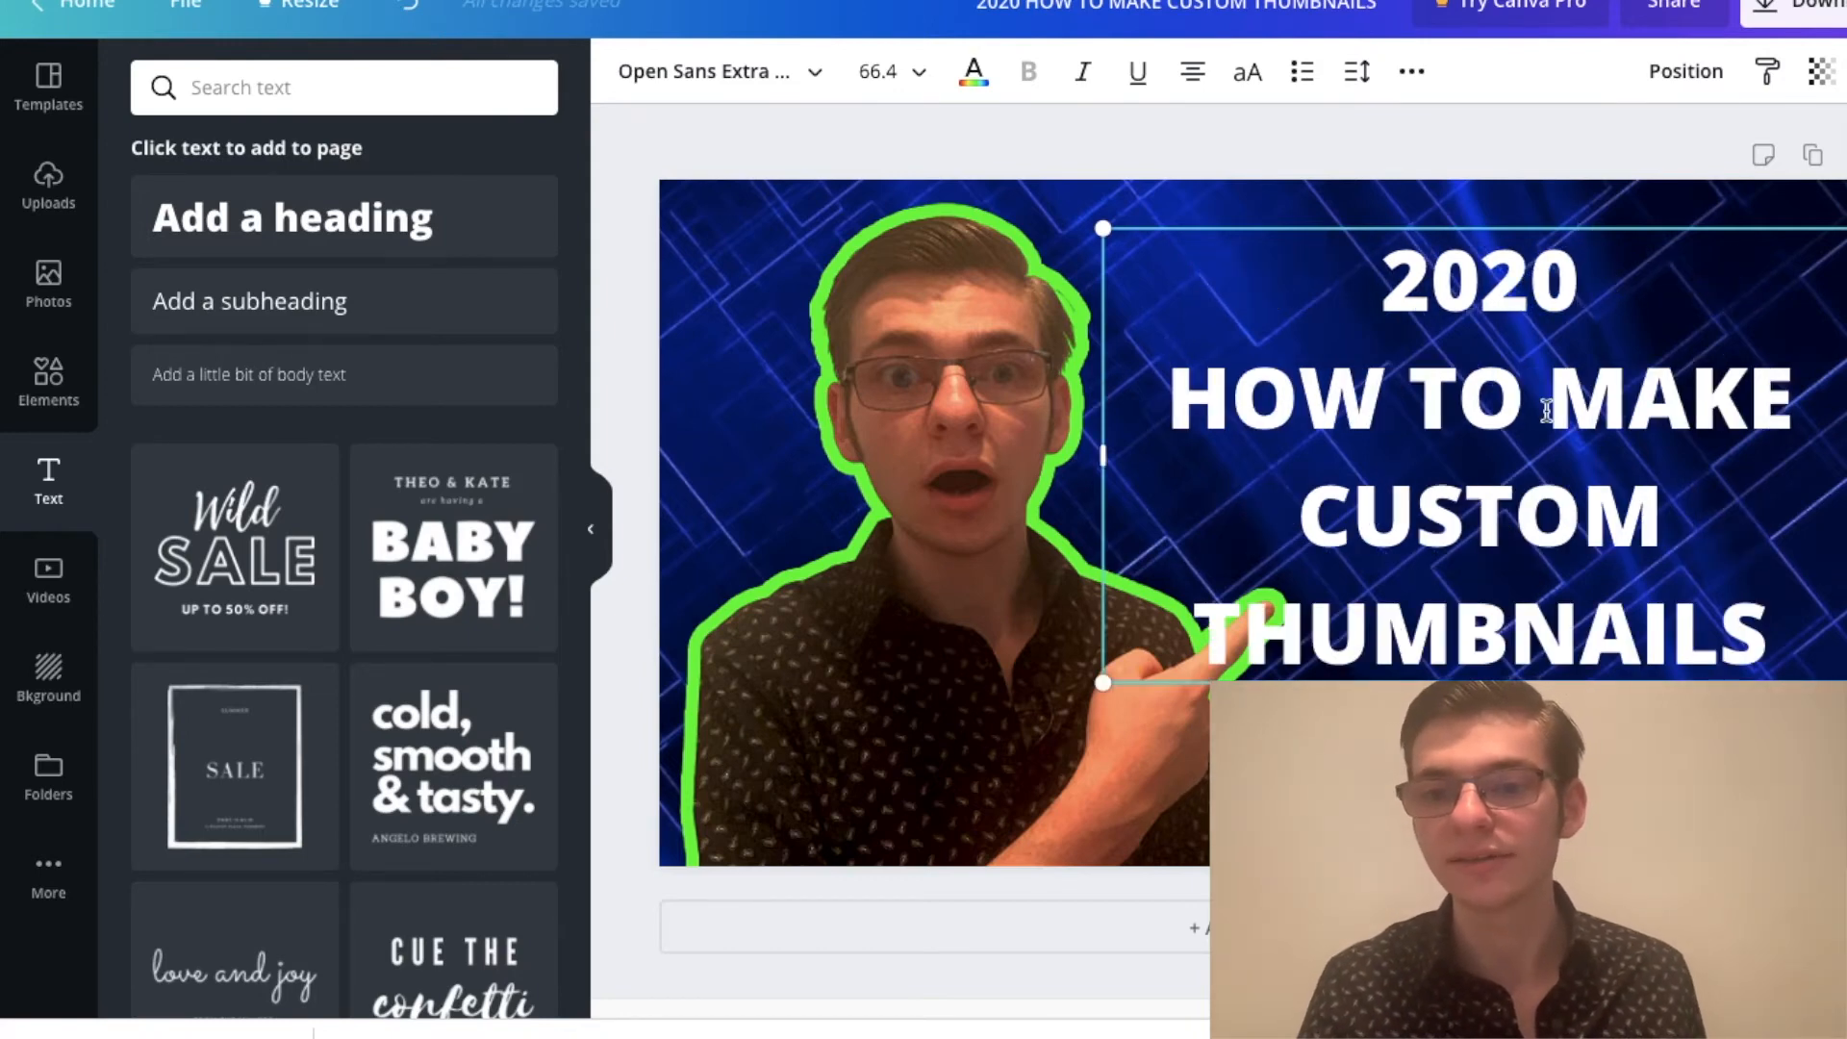
left_click(1806, 387)
key("Delete")
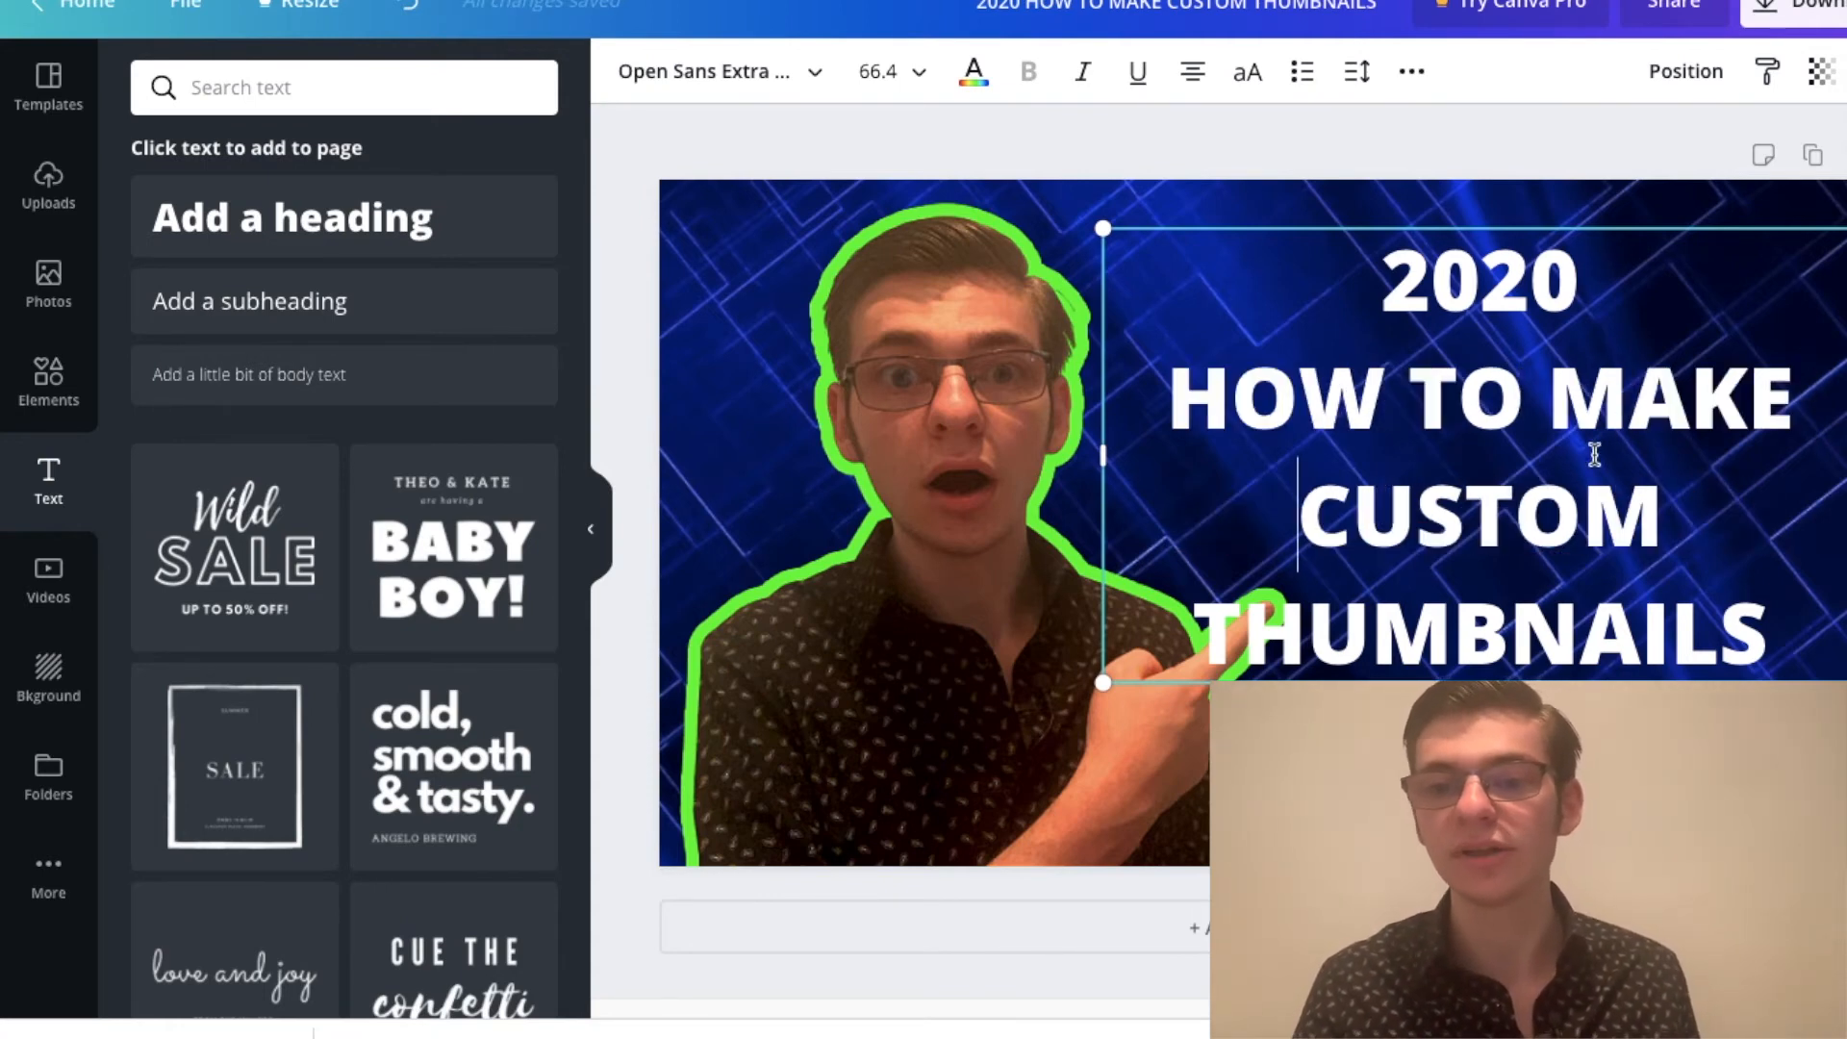
Step: Try a line height of 1.38 and a letter spacing of 7 on the whole heading, and undo the changes
left_click_drag(1761, 618, 1190, 269)
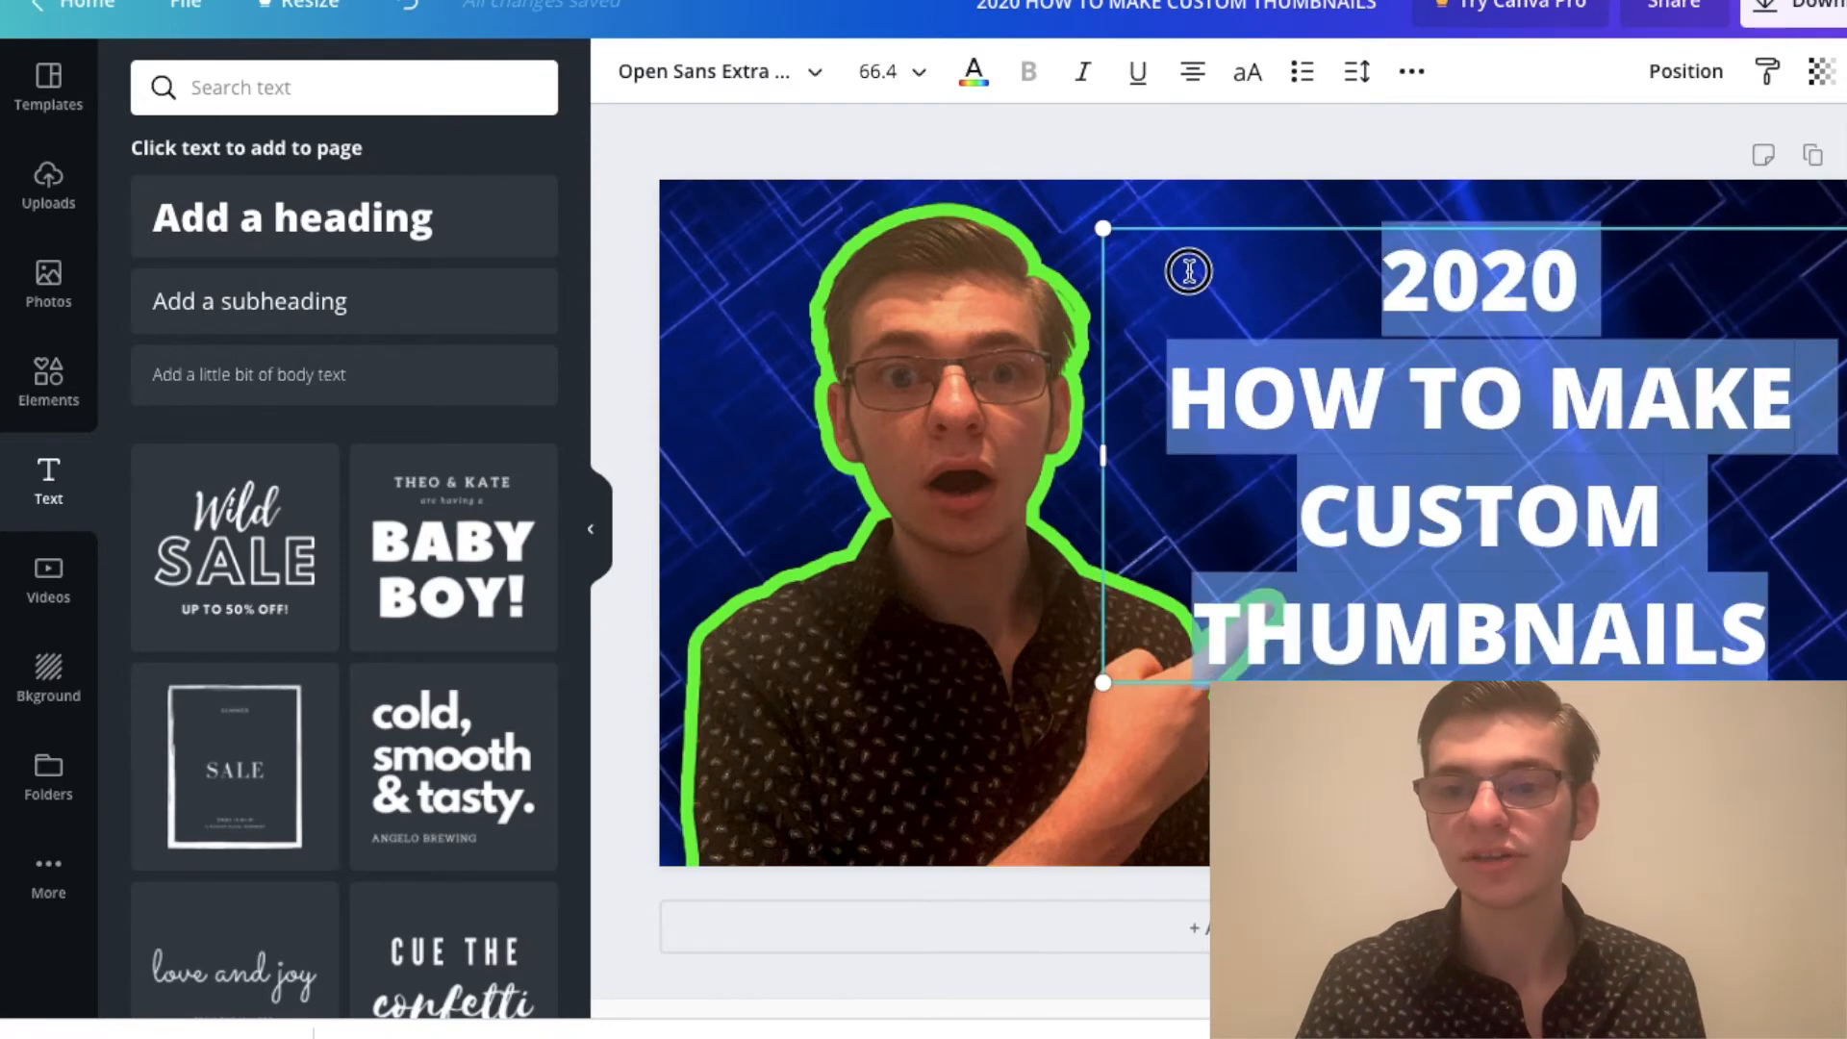
left_click(1356, 71)
left_click_drag(1573, 209, 1530, 161)
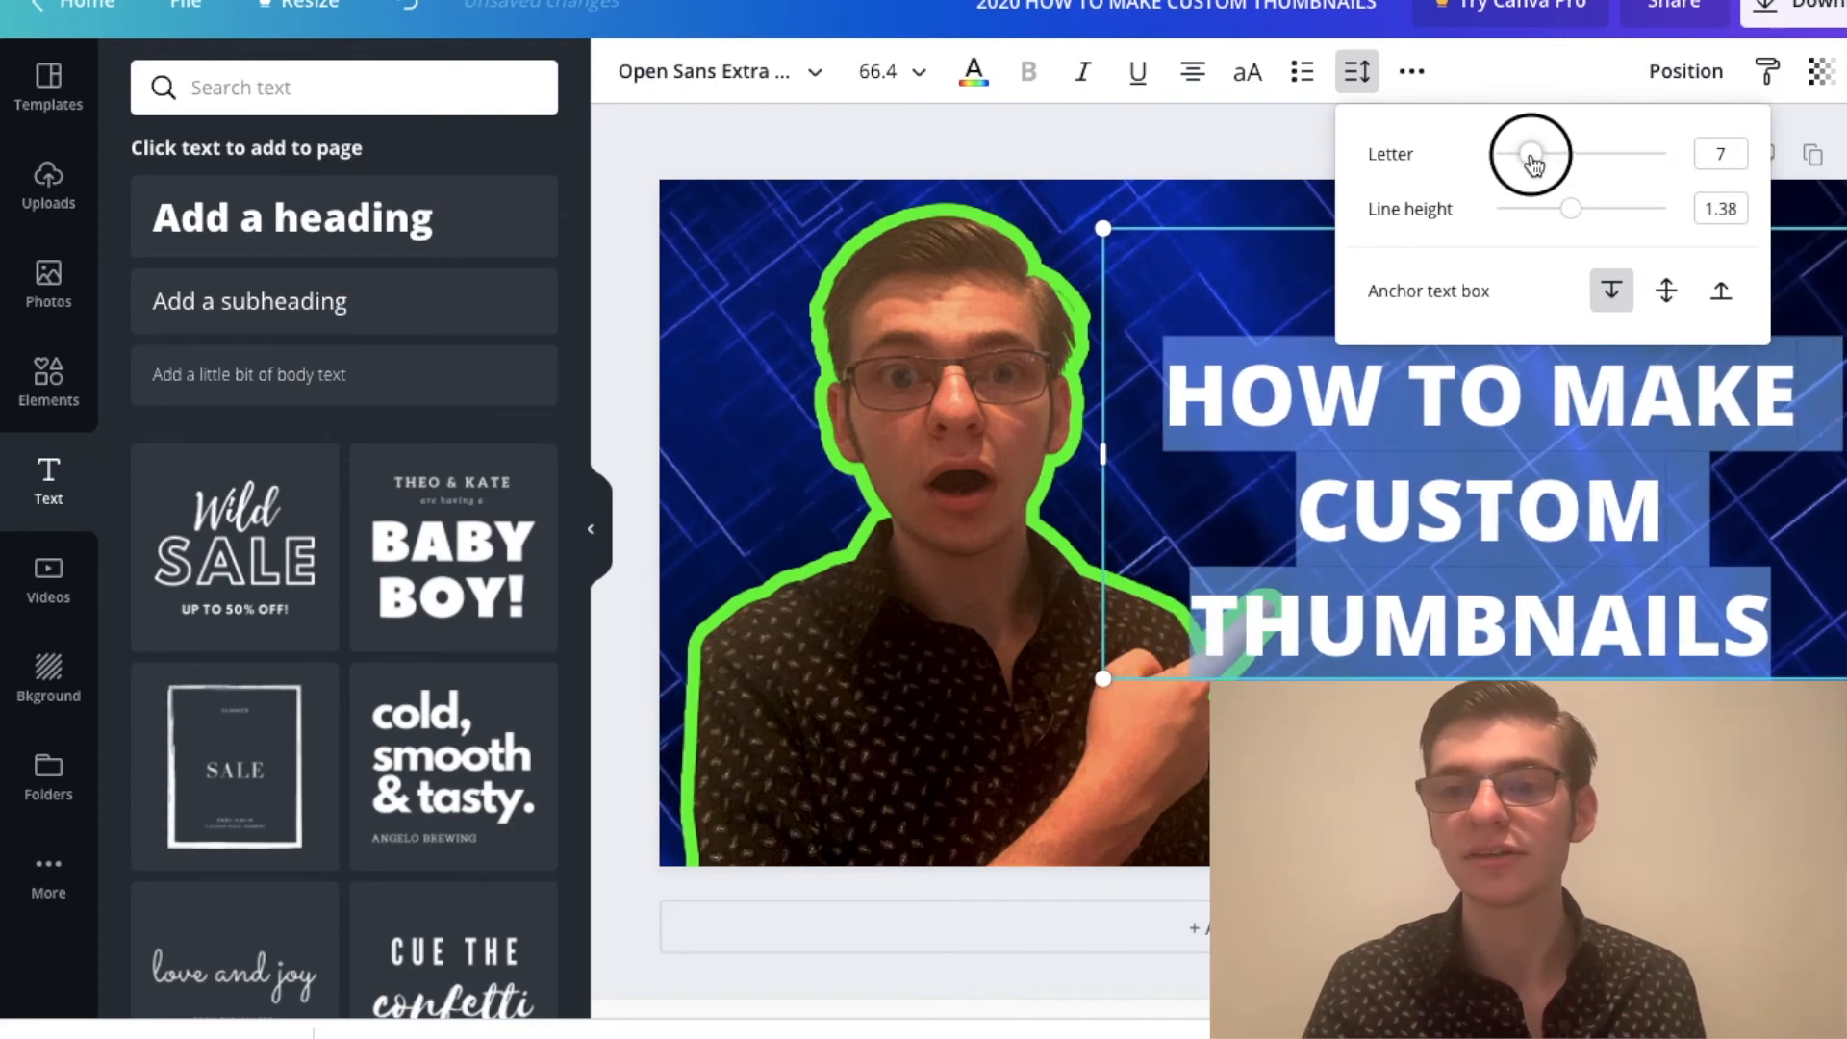
left_click(418, 10)
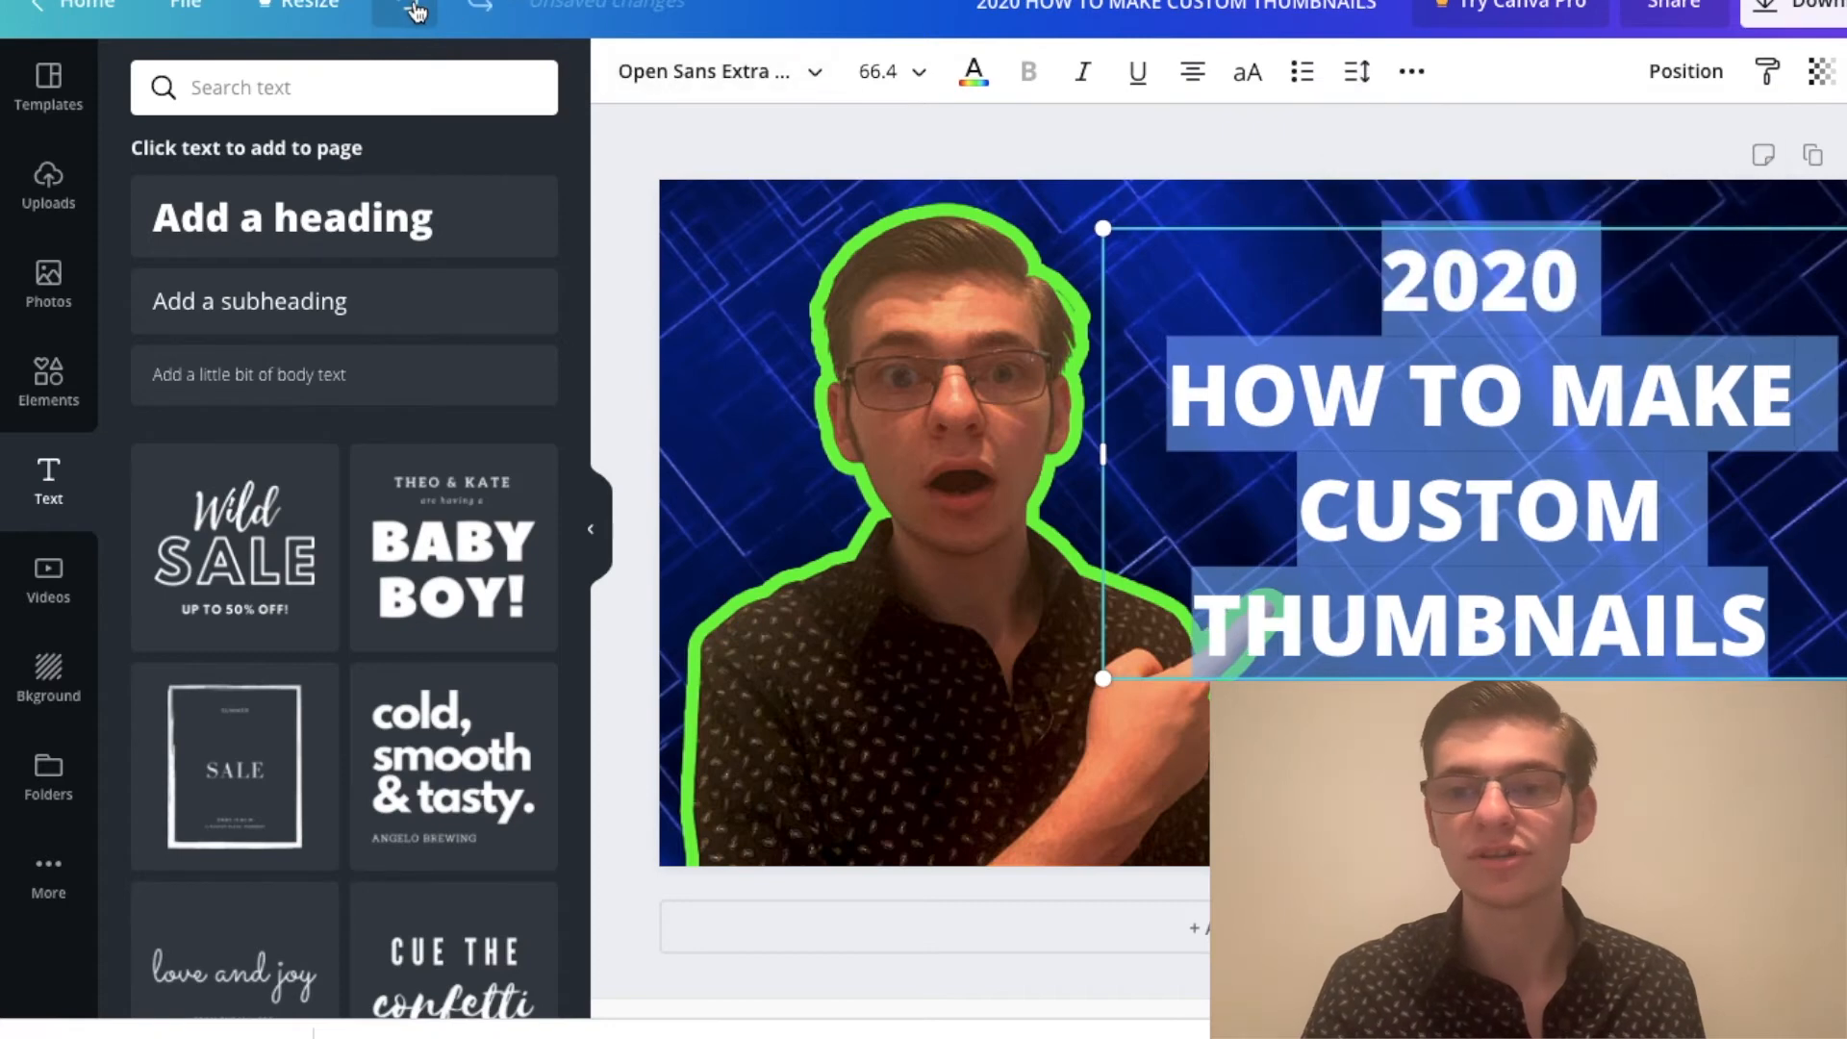
left_click(418, 9)
left_click(417, 10)
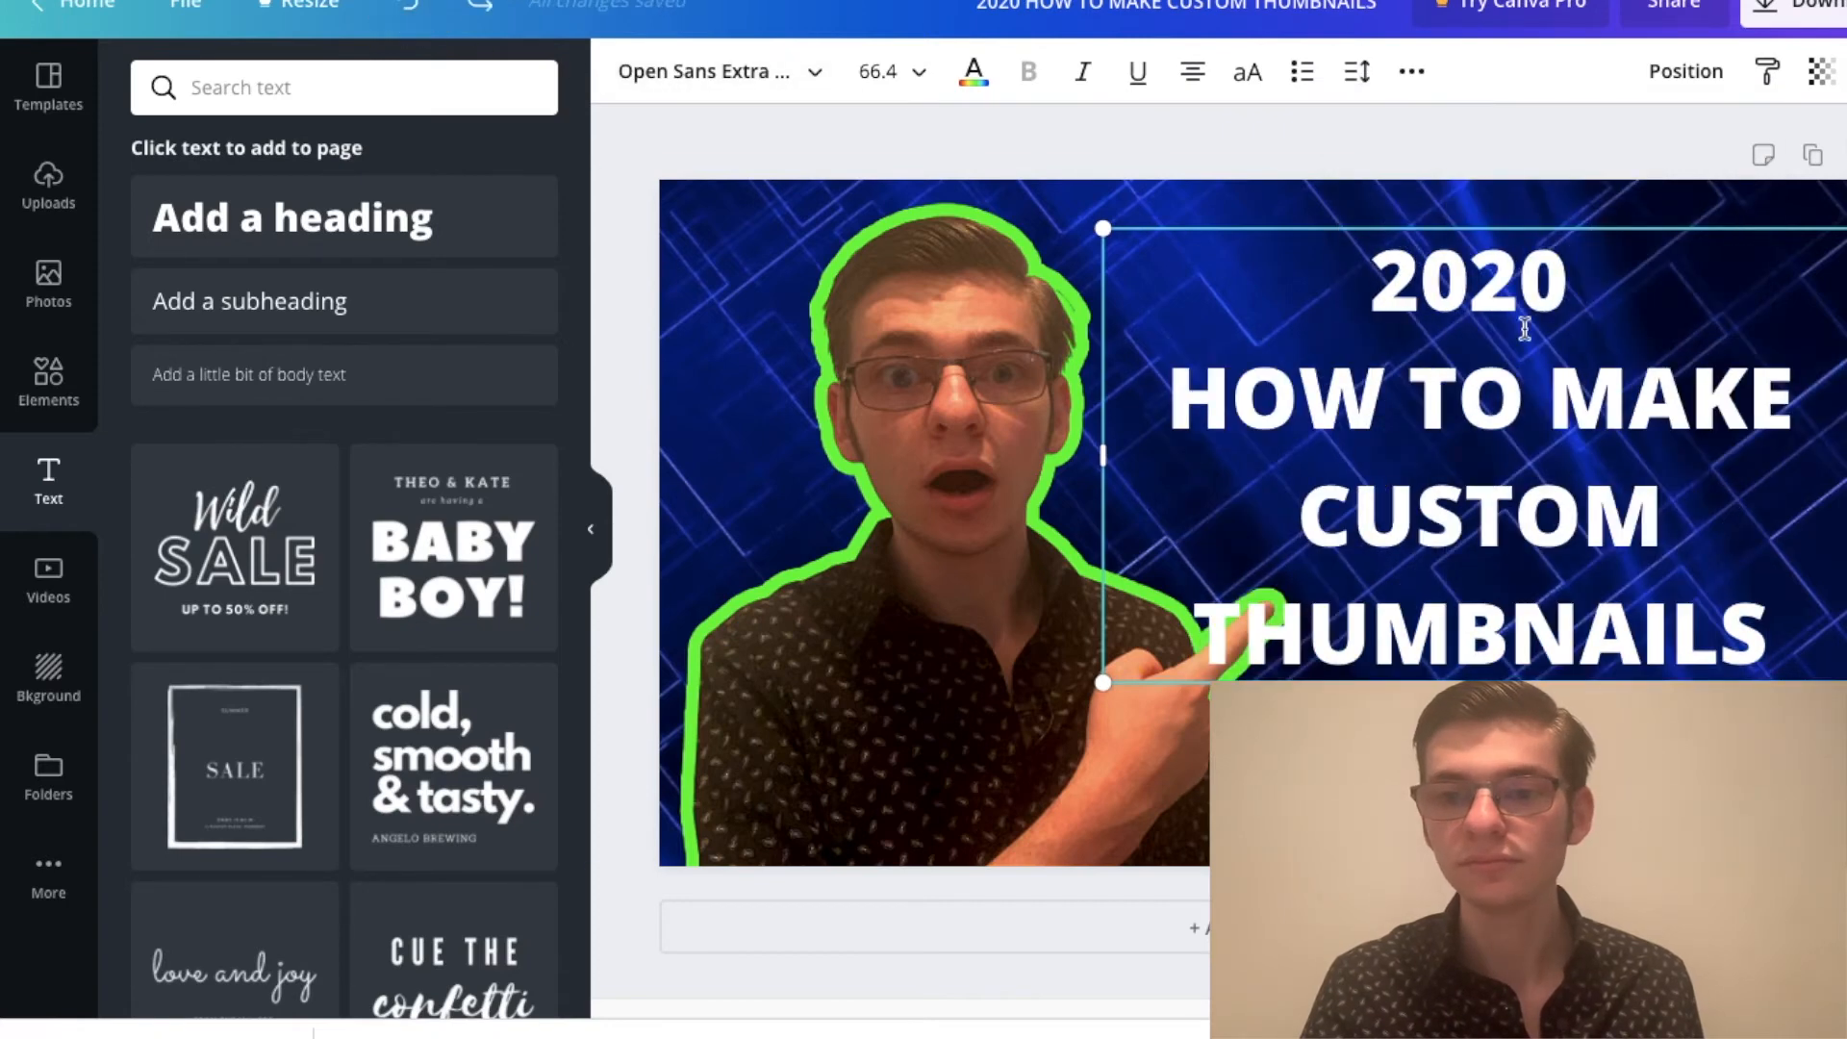
Step: Remove the trailing space after "2020" again and slightly reduce the line height of the whole heading
key("BackSpace")
key("ctrl+a")
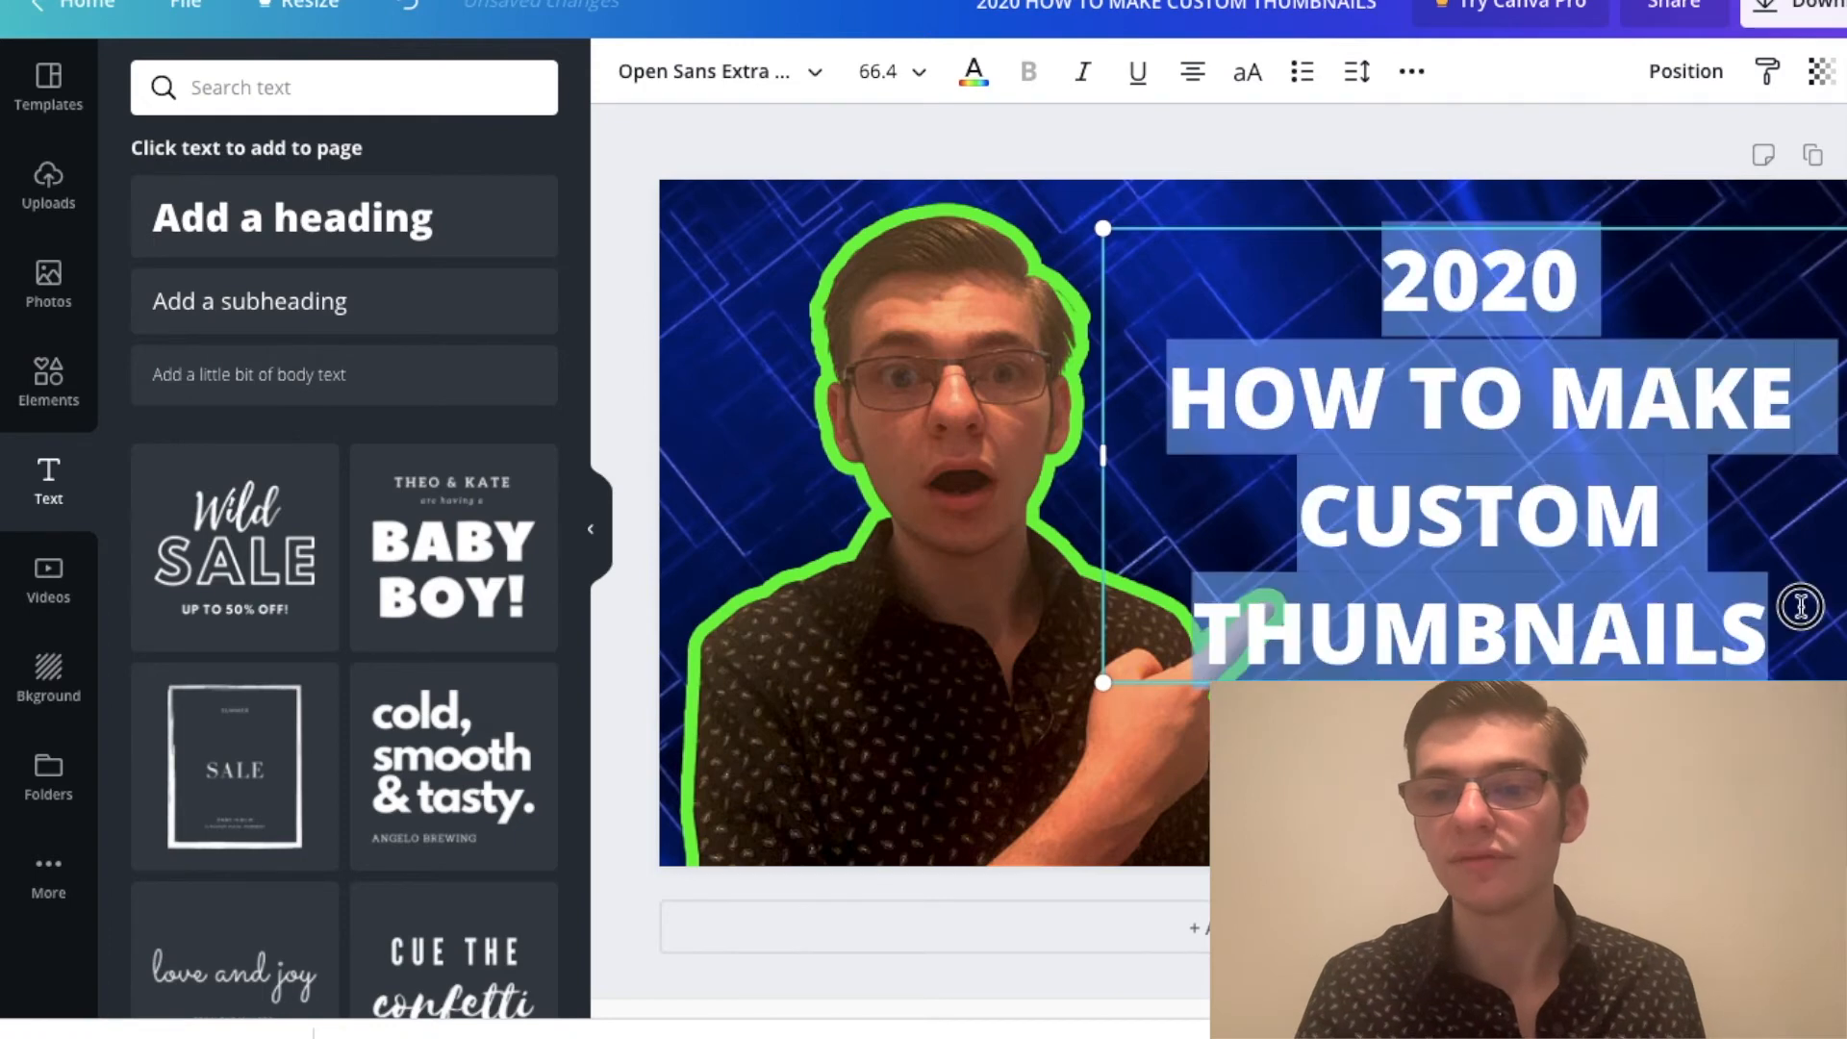
left_click(1357, 71)
left_click_drag(1569, 208, 1554, 208)
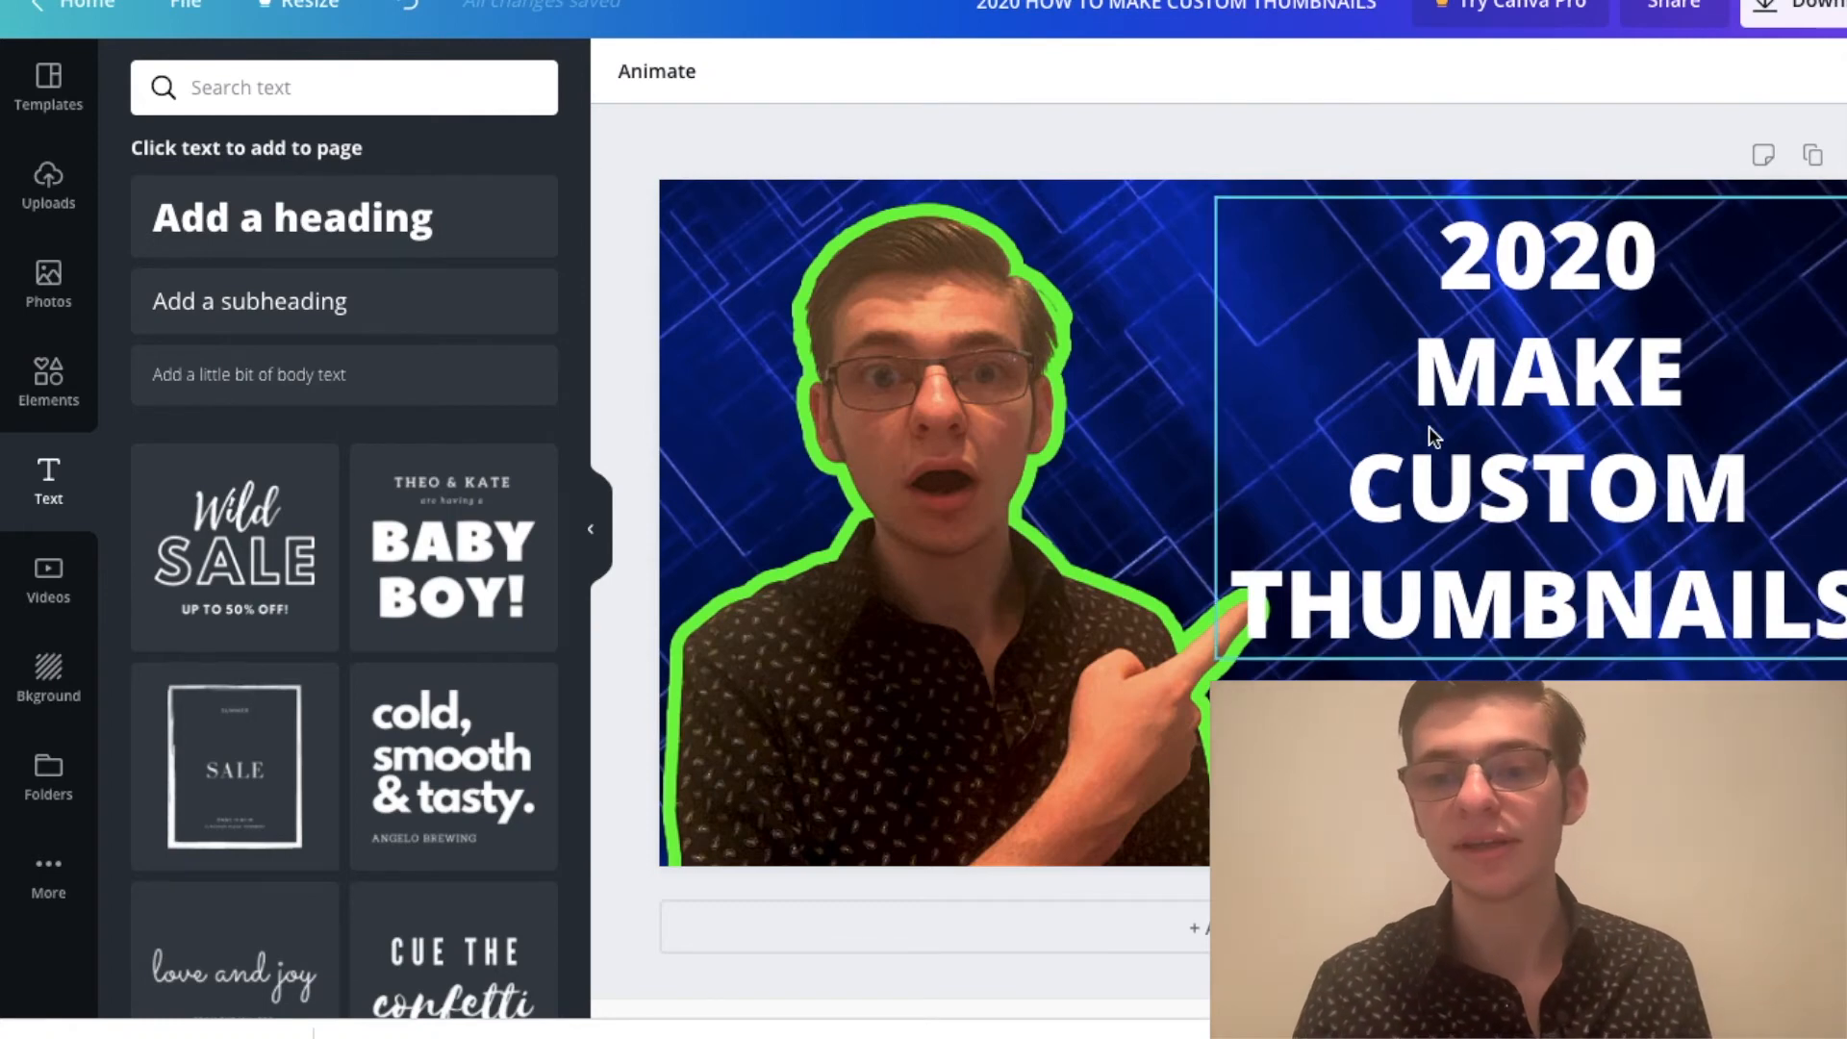
Step: Nudge the heading into place in the open area beside the portrait
left_click_drag(1518, 577, 1557, 564)
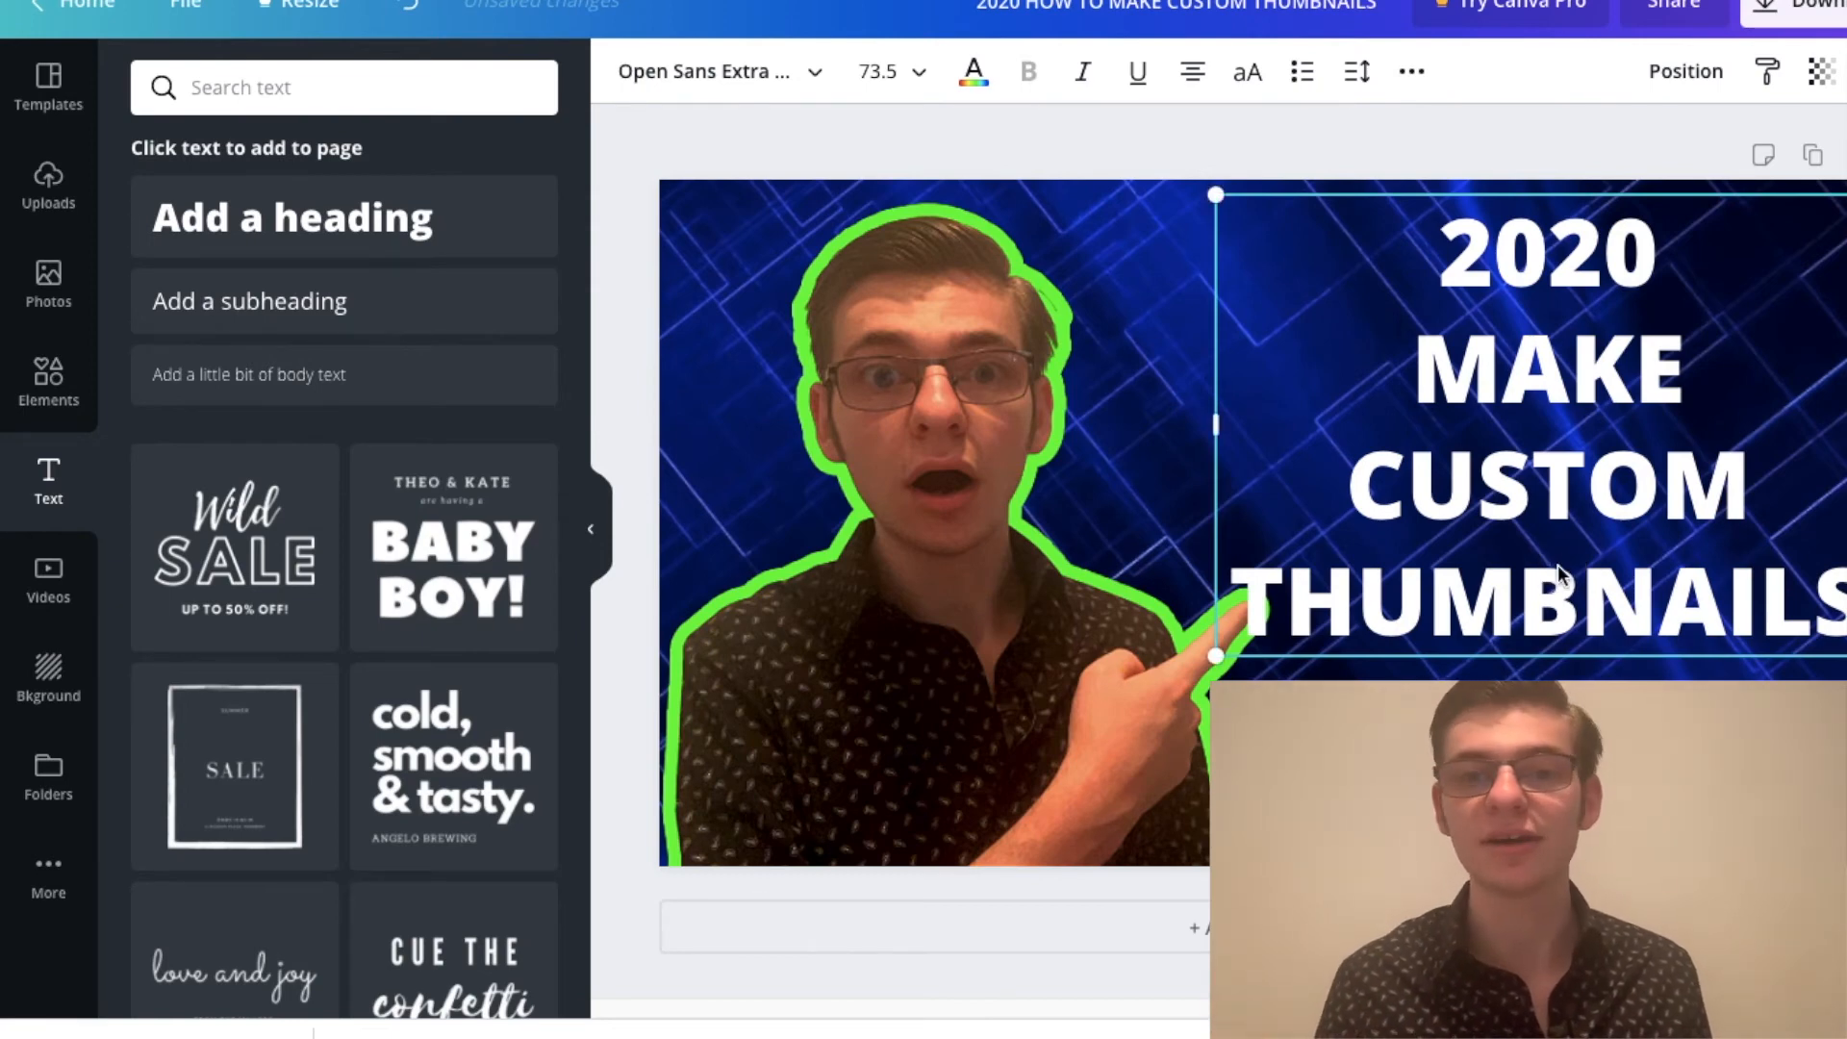
left_click_drag(1530, 487, 1545, 475)
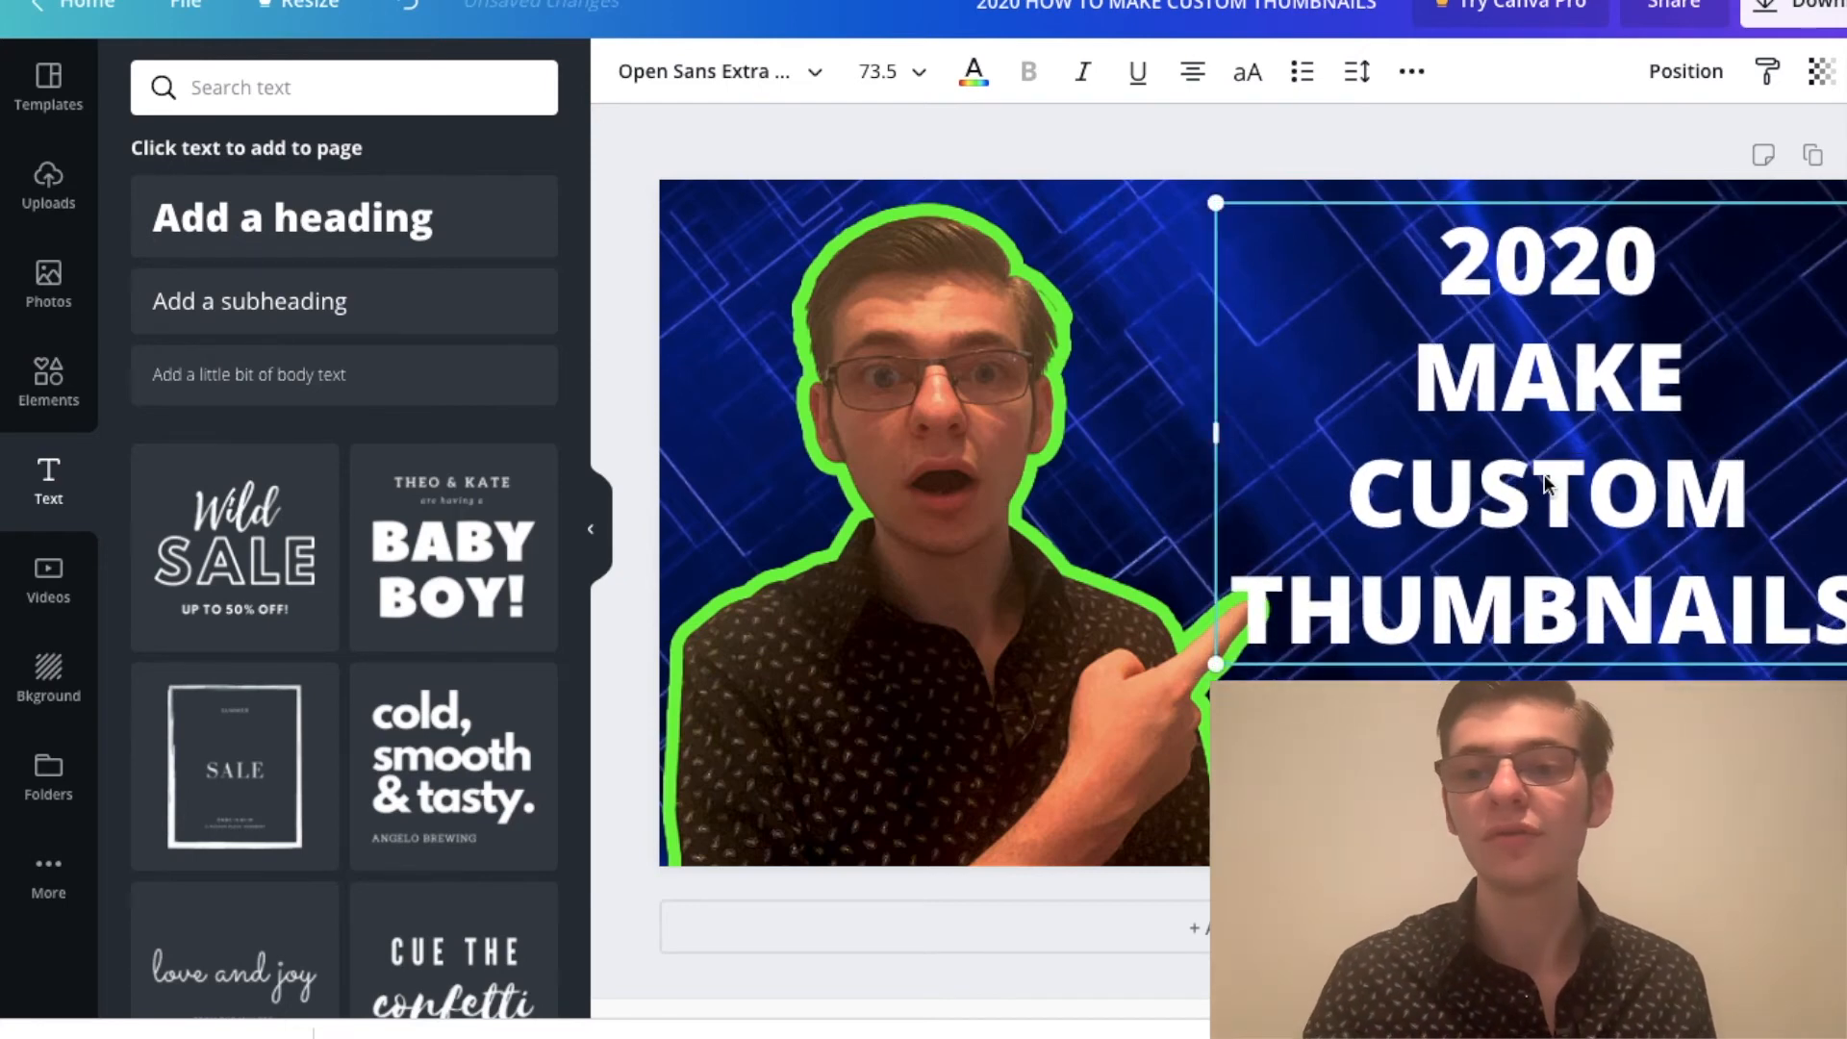
left_click(1445, 139)
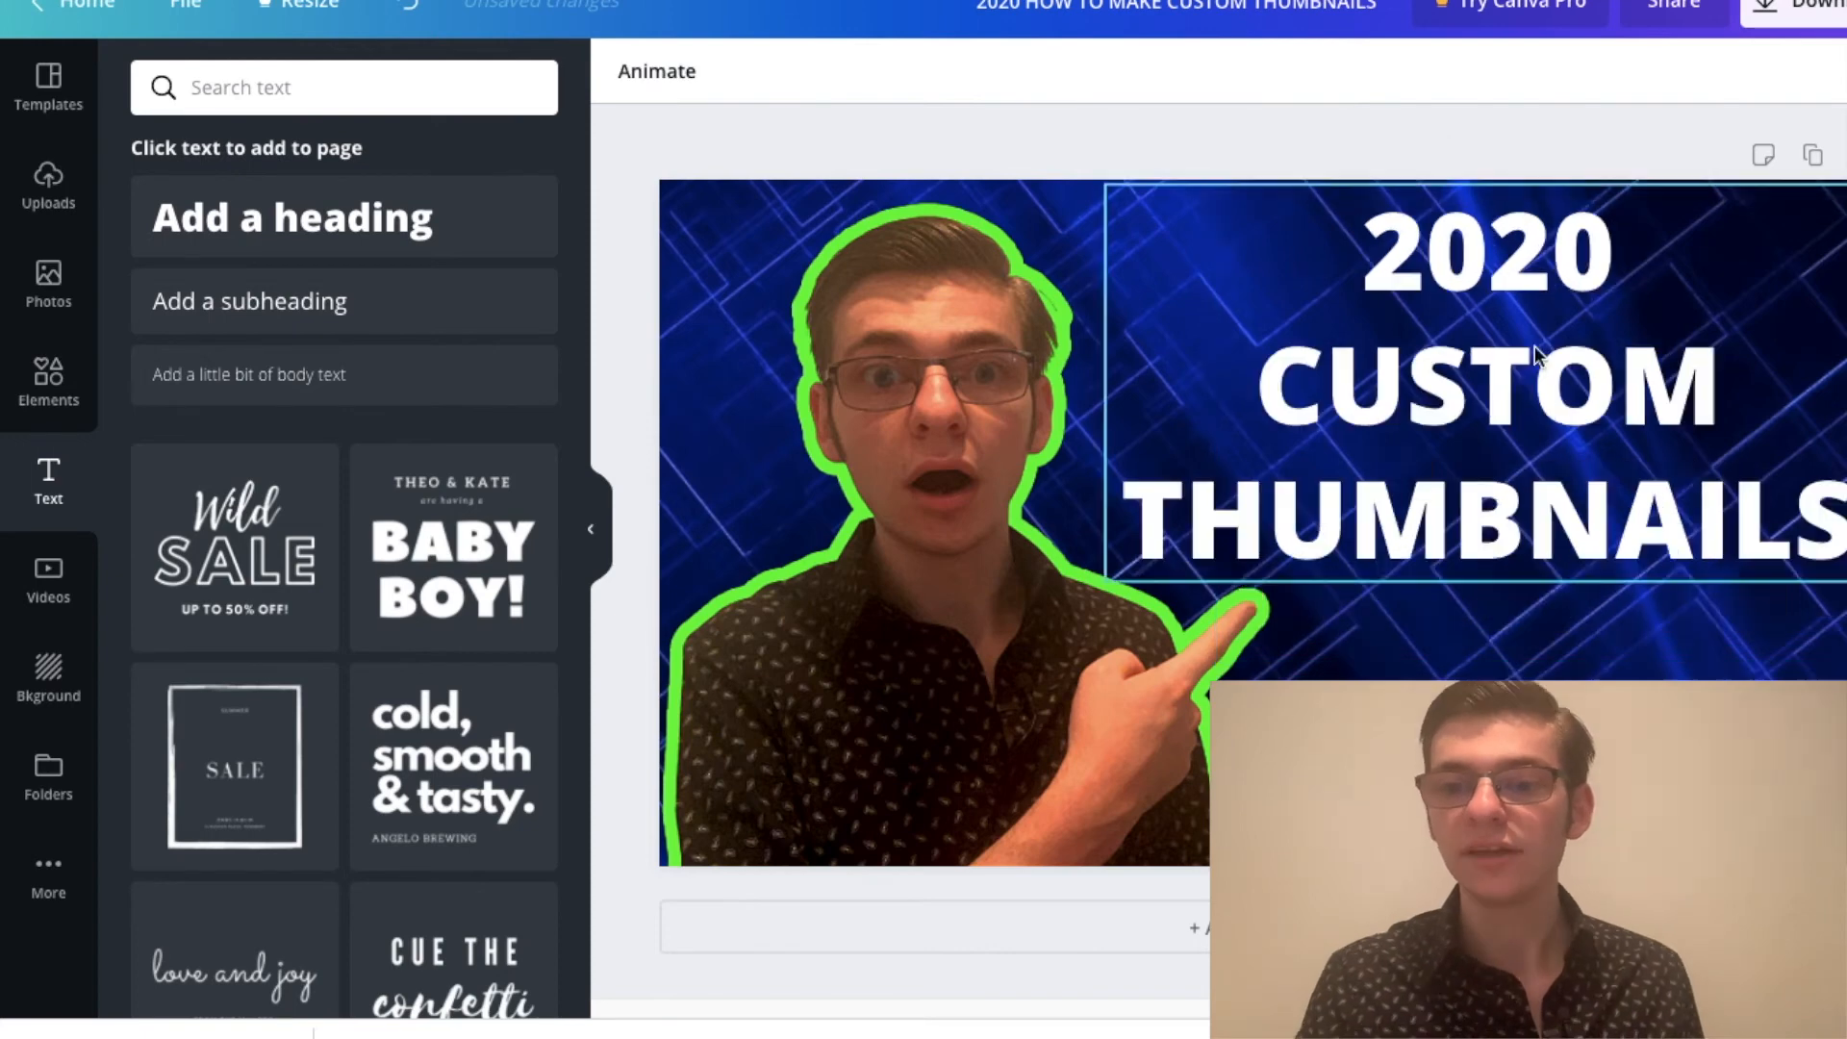
Step: Shorten the heading to "2020 CUSTOM THUMBNAILS" and enlarge it to font size 84.7
left_click(1527, 365)
left_click_drag(1532, 368, 1523, 370)
double_click(1459, 233)
Step: Change the font of "2020" in the heading to Aileron Heavy
left_click_drag(1644, 257, 1377, 260)
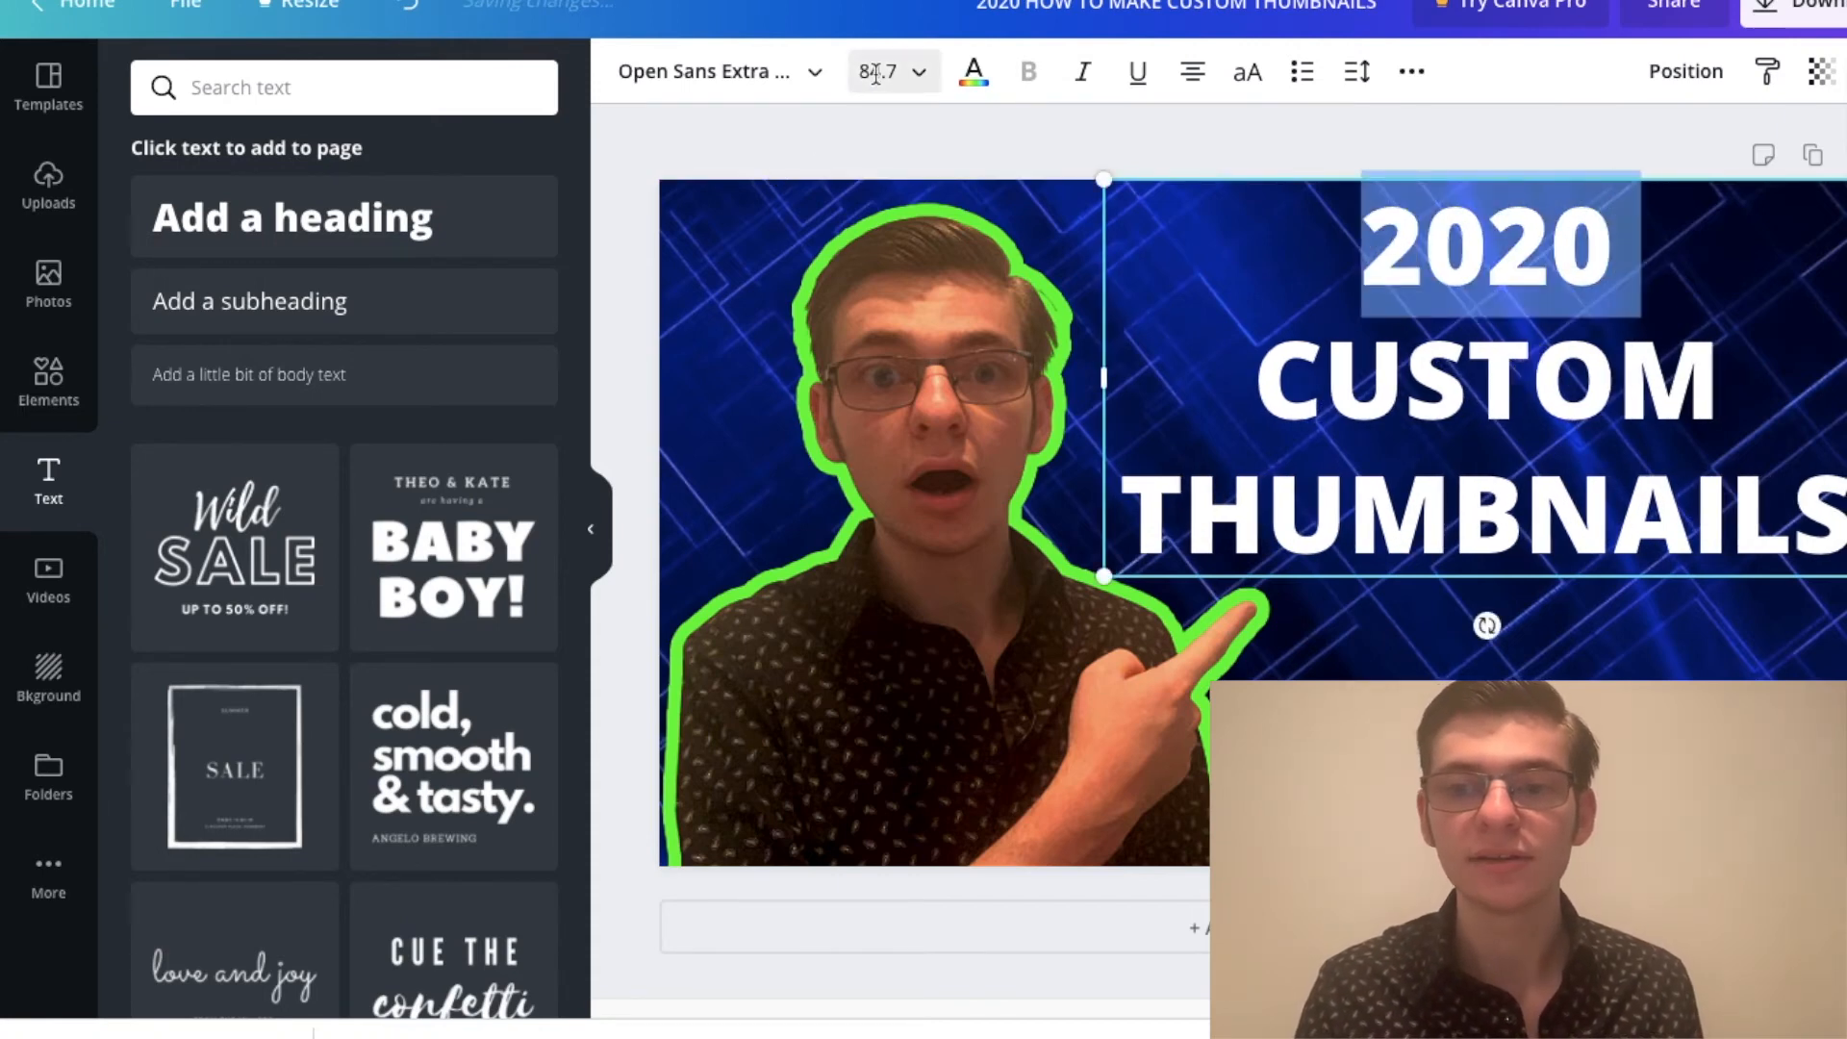
left_click(722, 71)
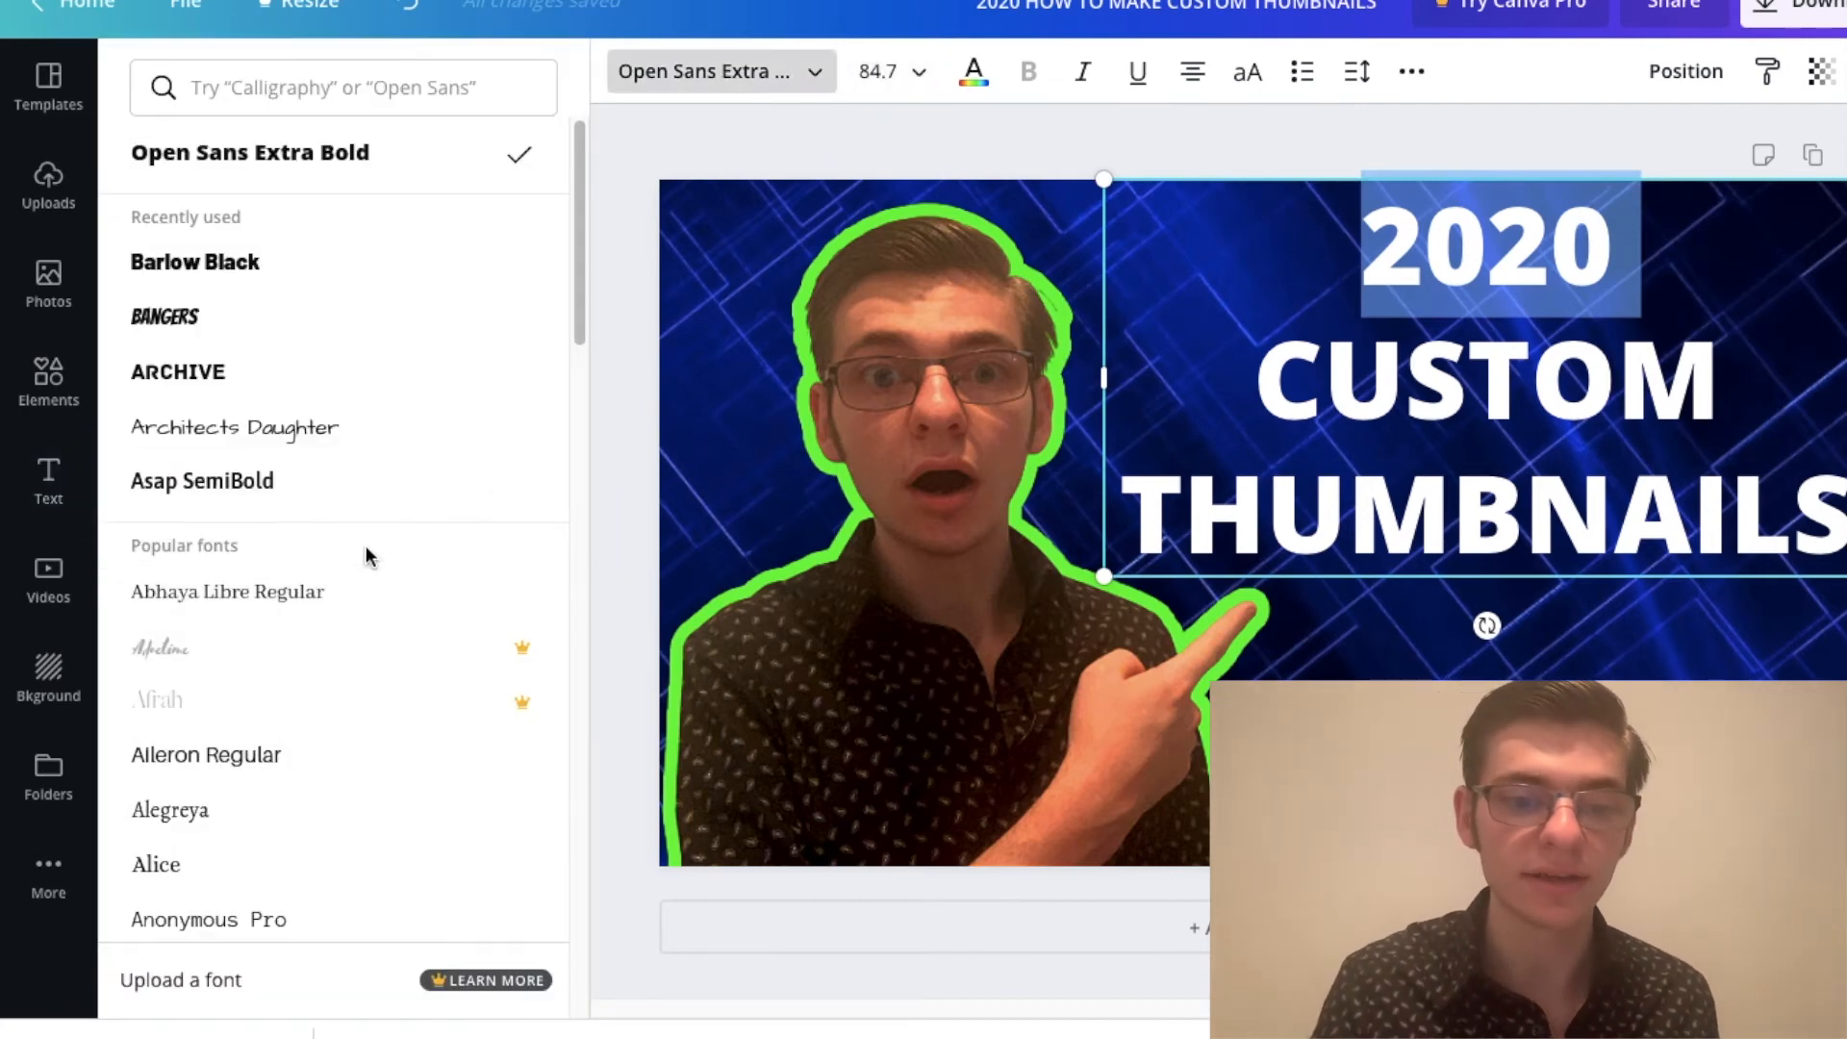
scroll(375, 644, "down", 15)
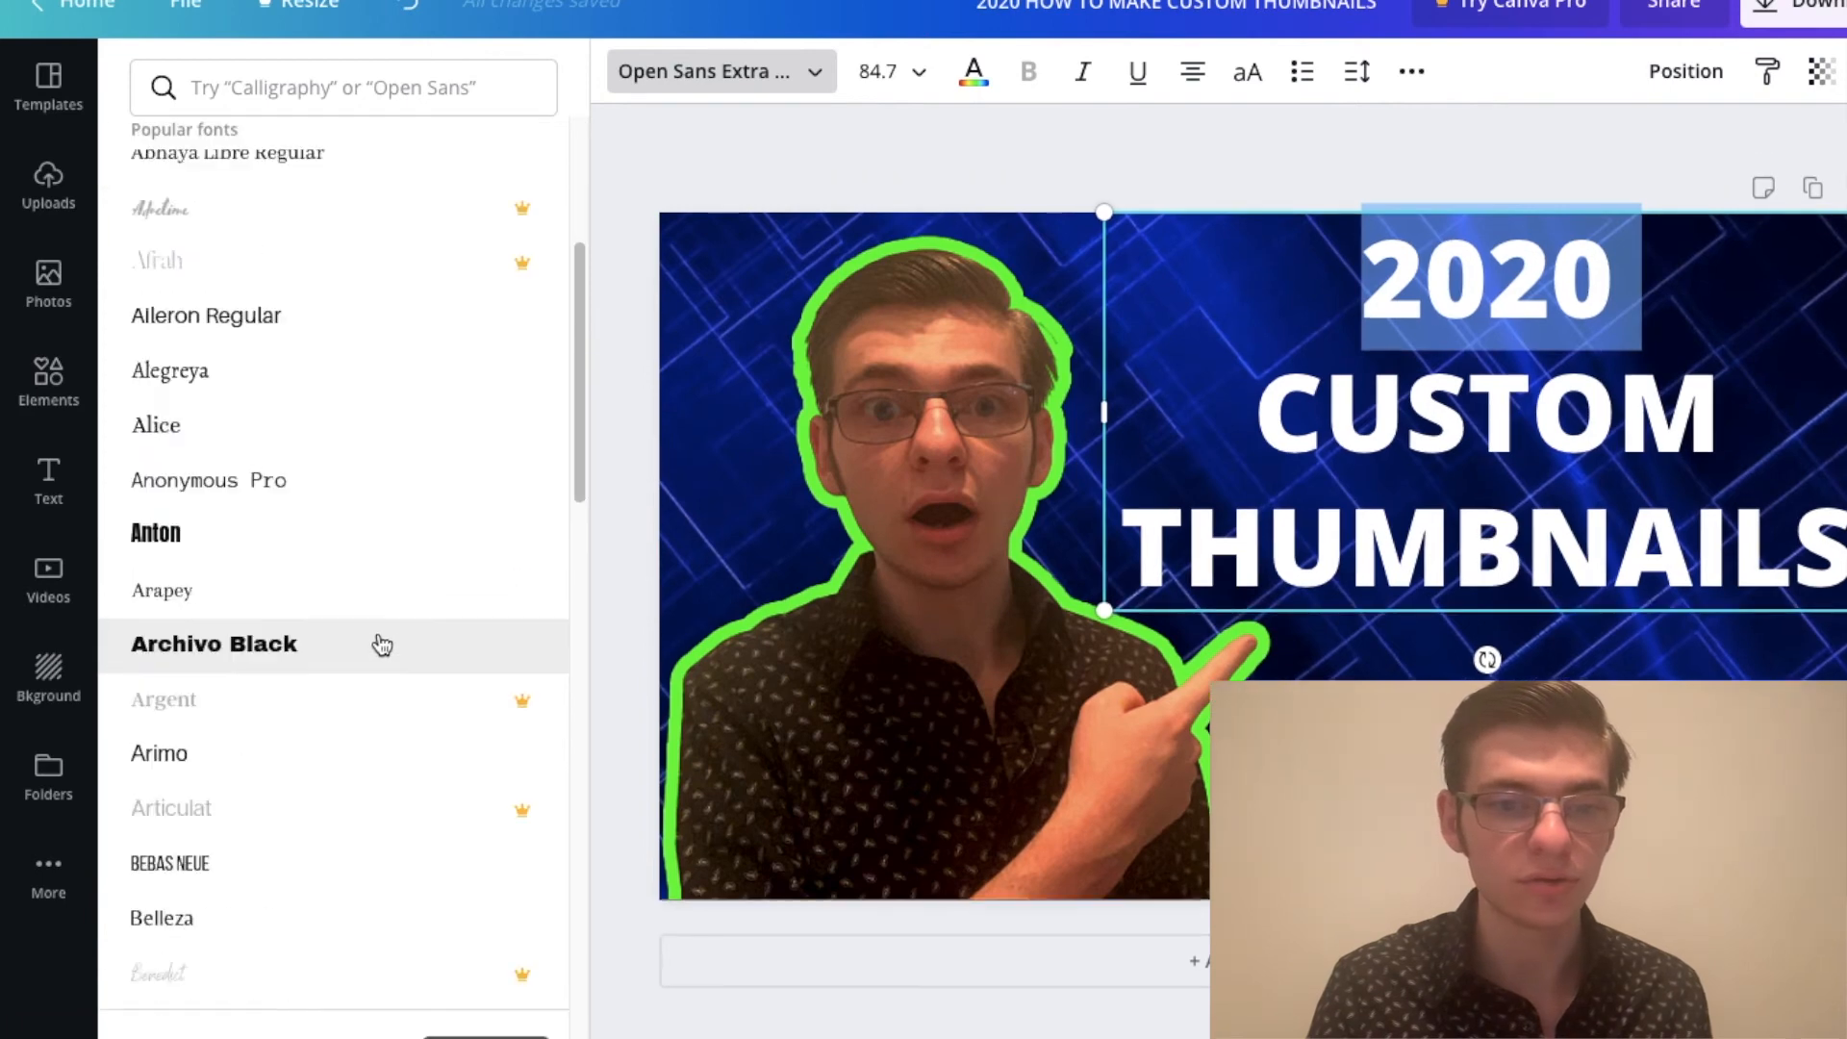
scroll(380, 627, "down", 10)
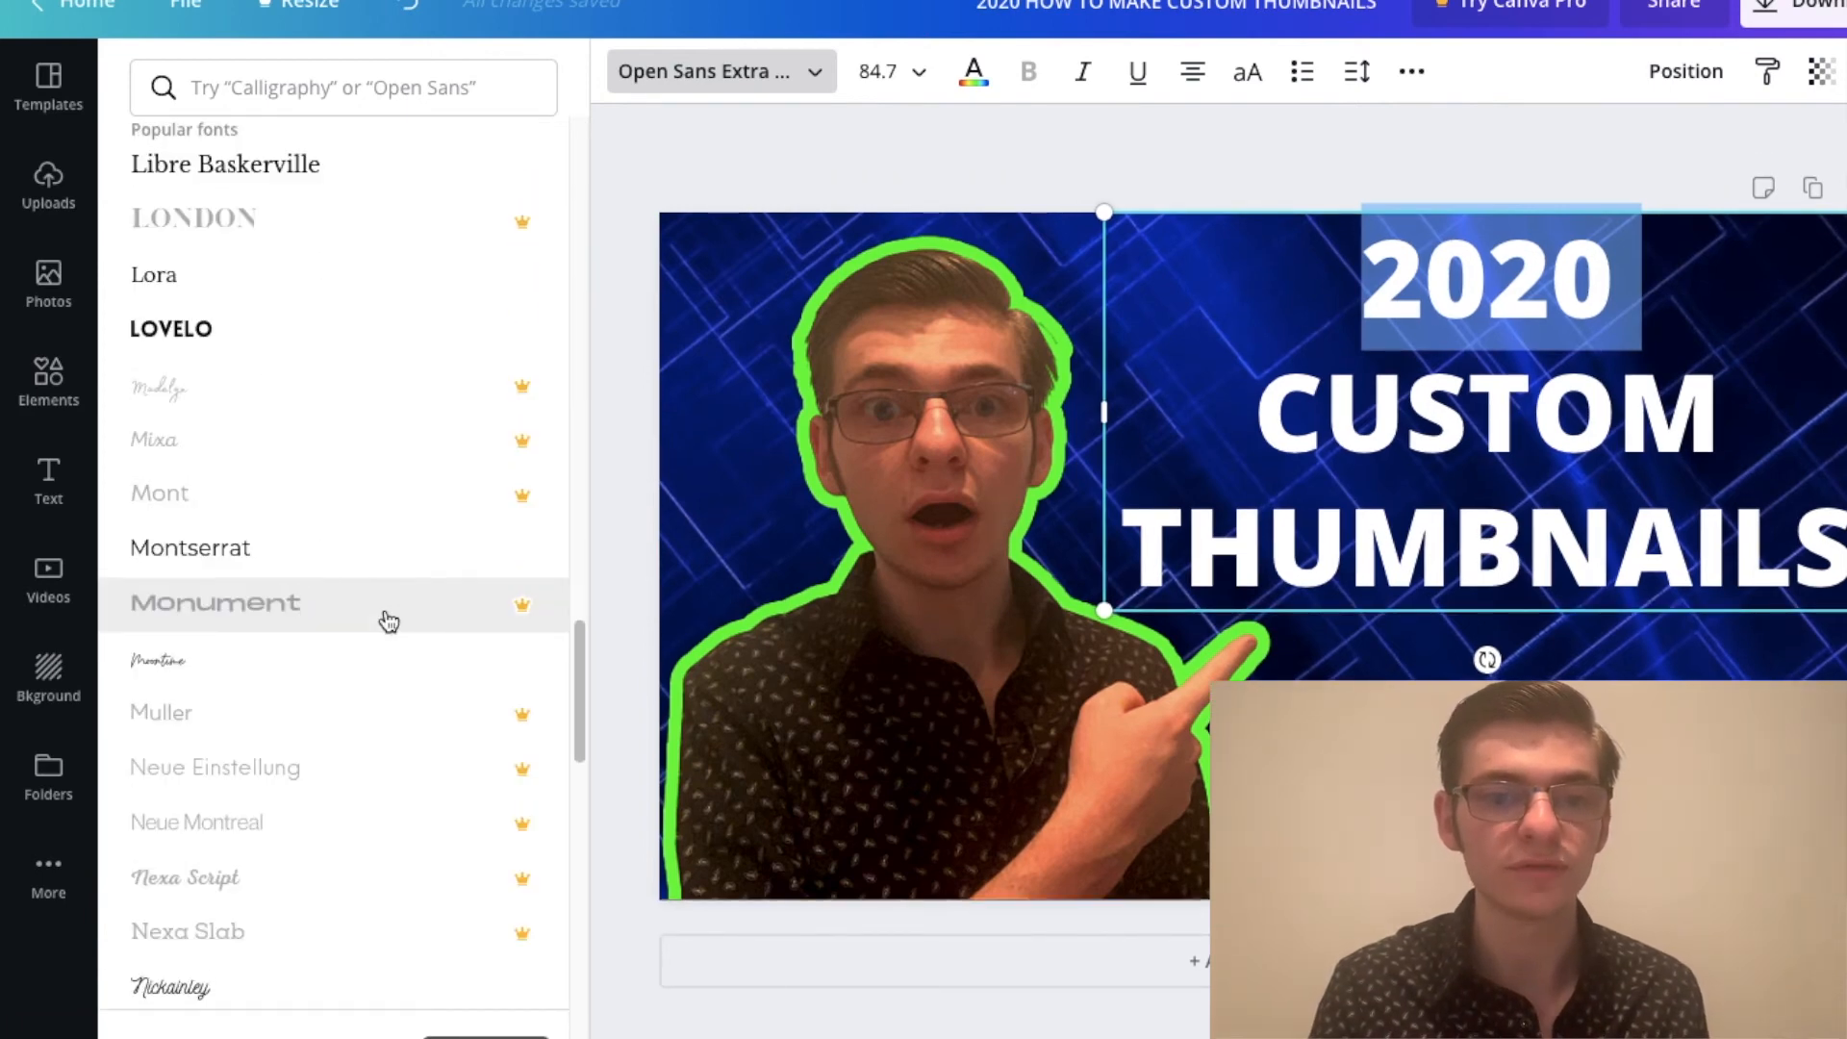
scroll(357, 603, "down", 10)
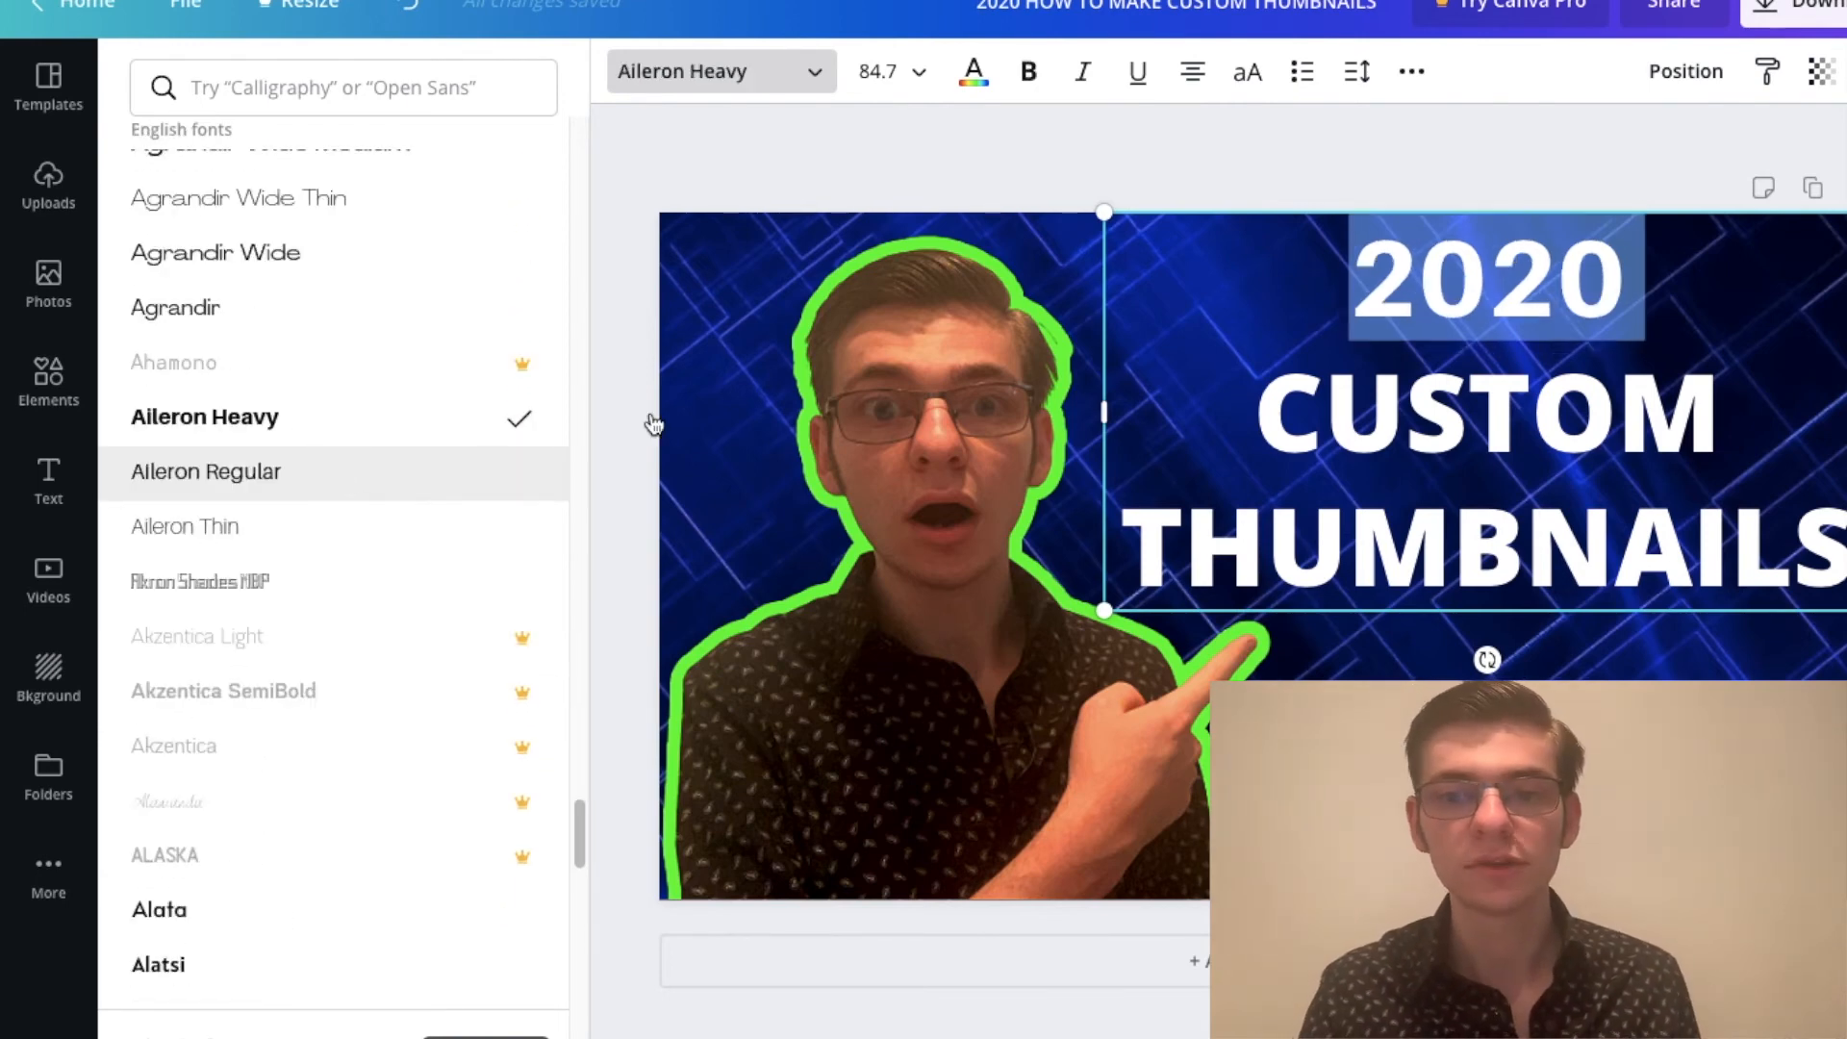
Step: Try other fonts, including Alfa Slab One and Amaranth, on the words "CUSTOM THUMBNAILS"
left_click(1258, 397)
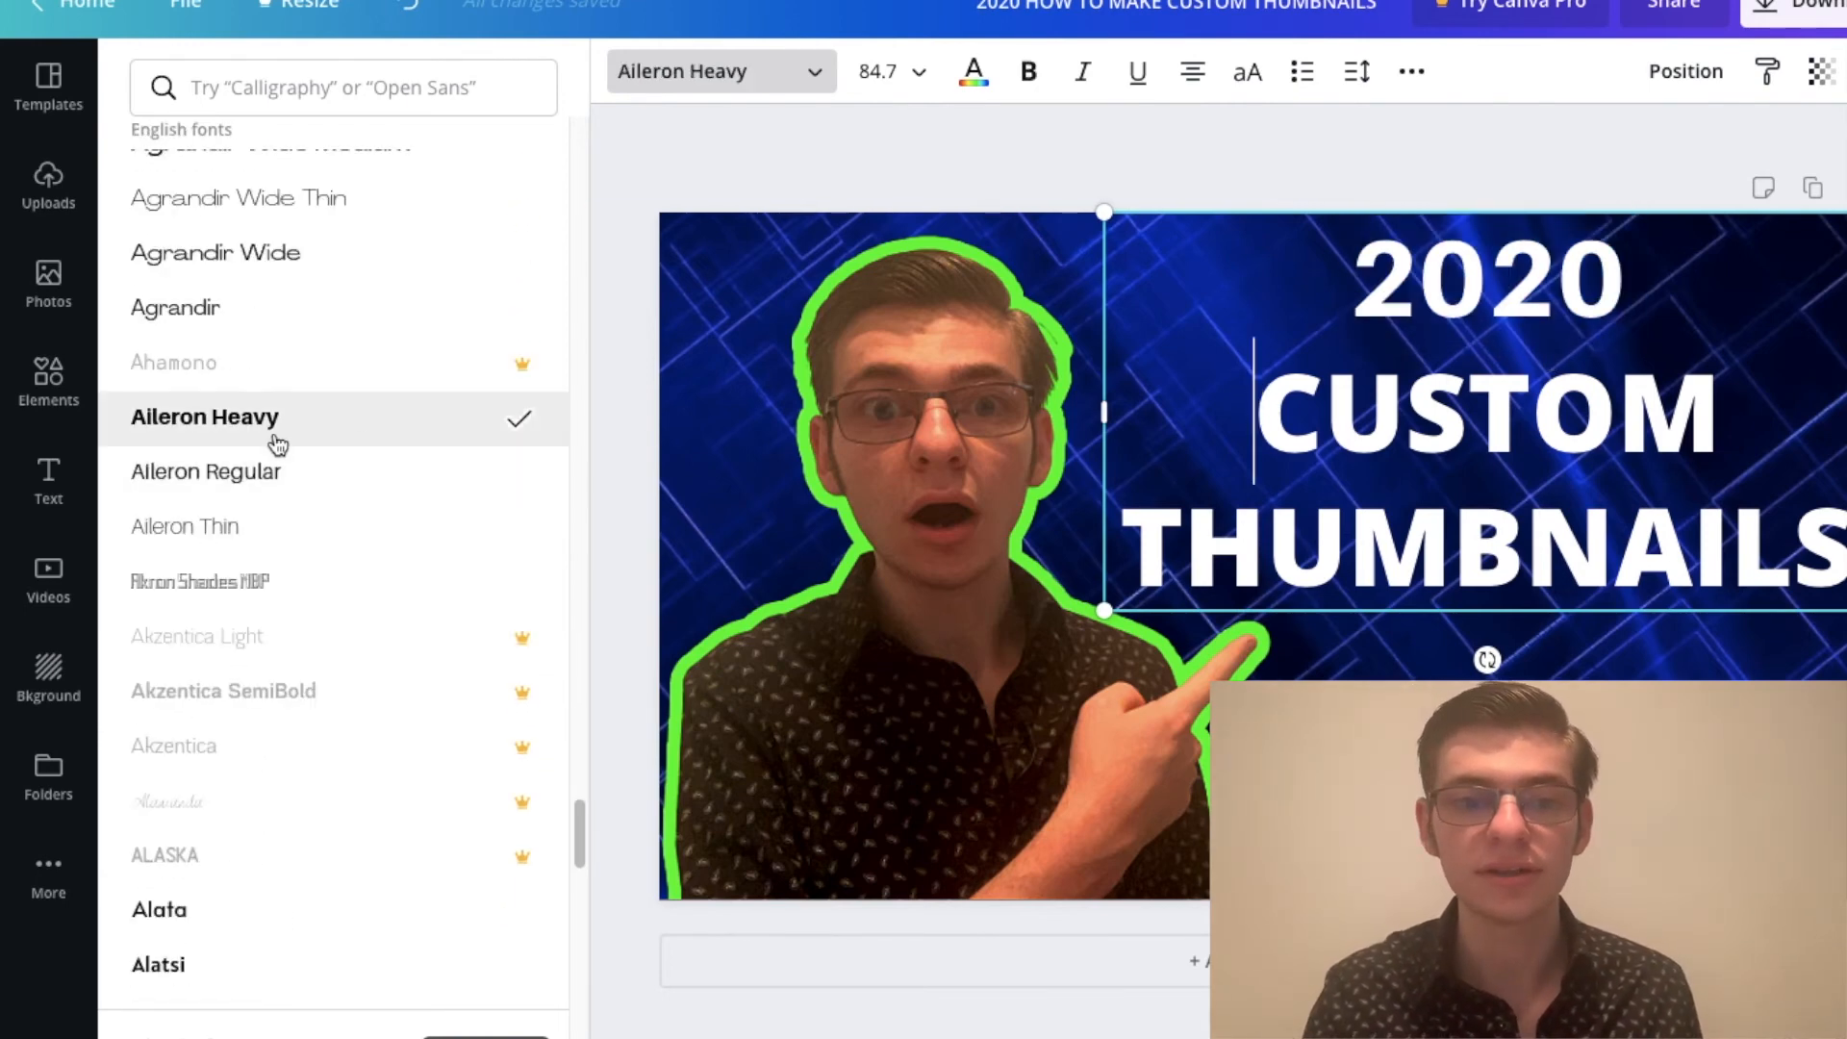
left_click_drag(1257, 409, 1818, 536)
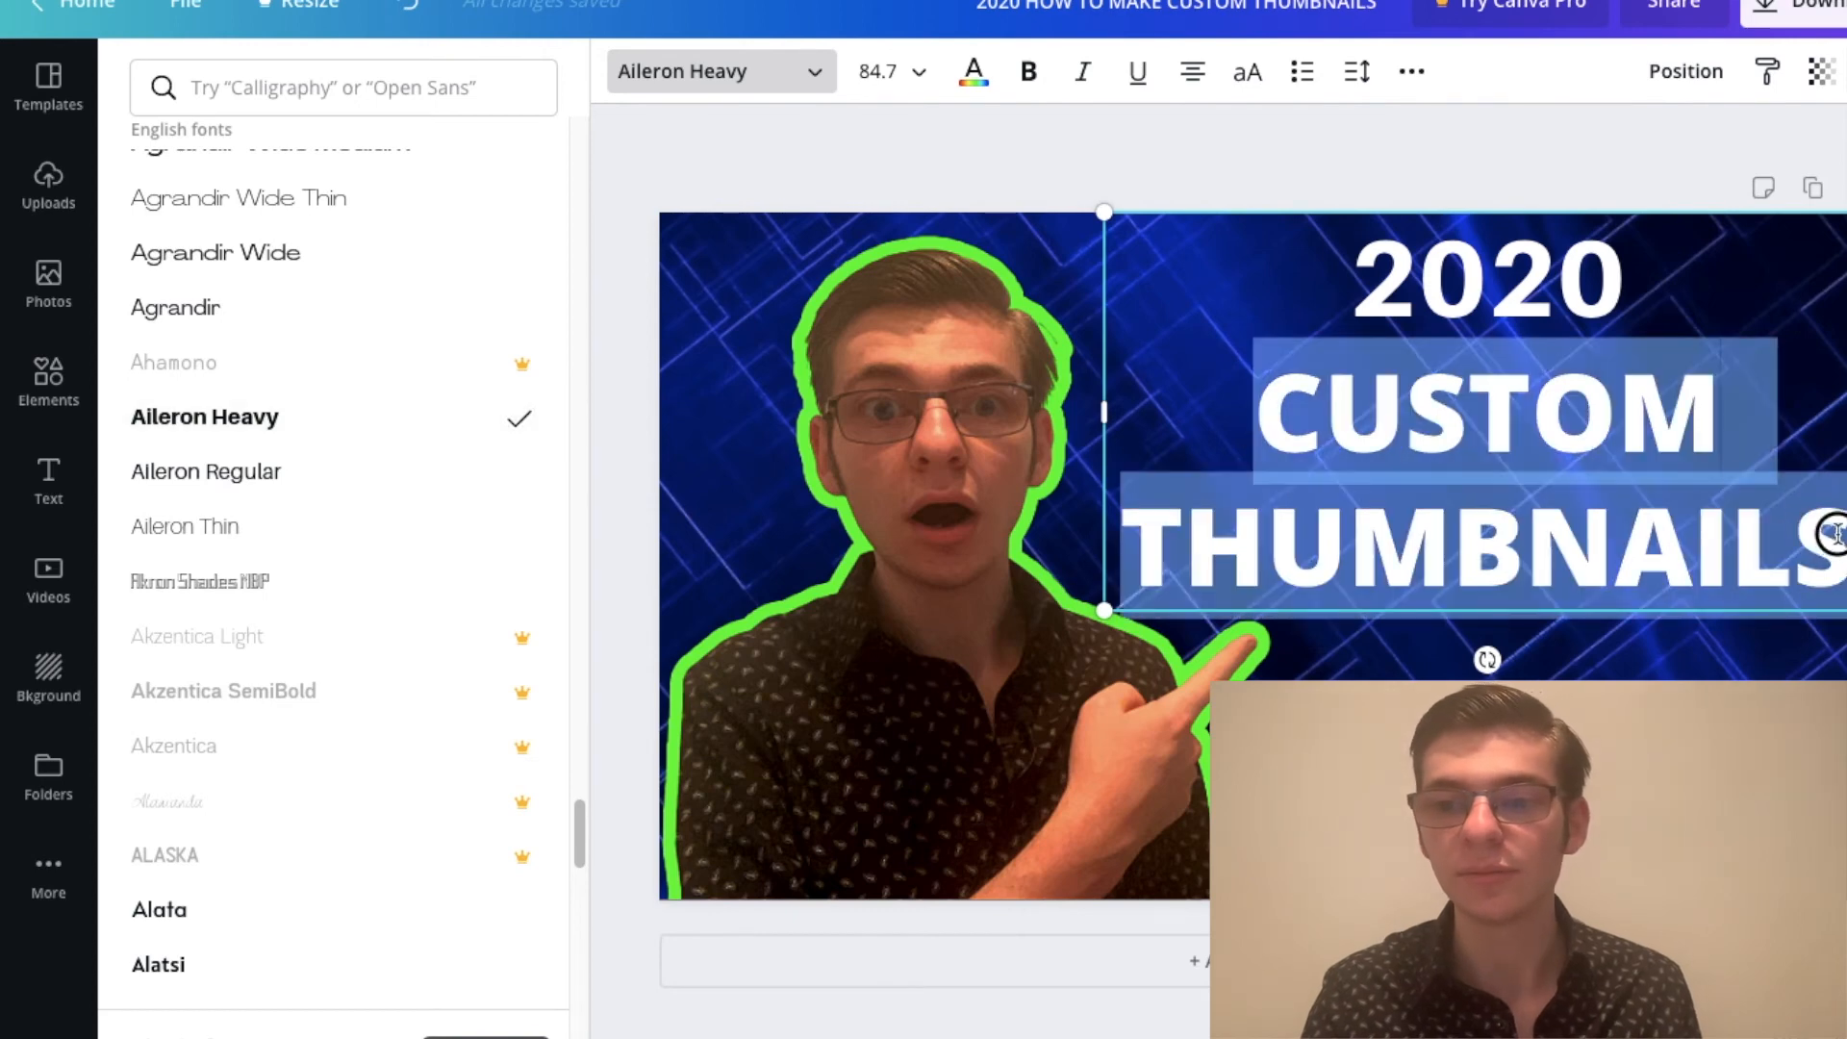
scroll(260, 578, "down", 8)
scroll(352, 689, "down", 8)
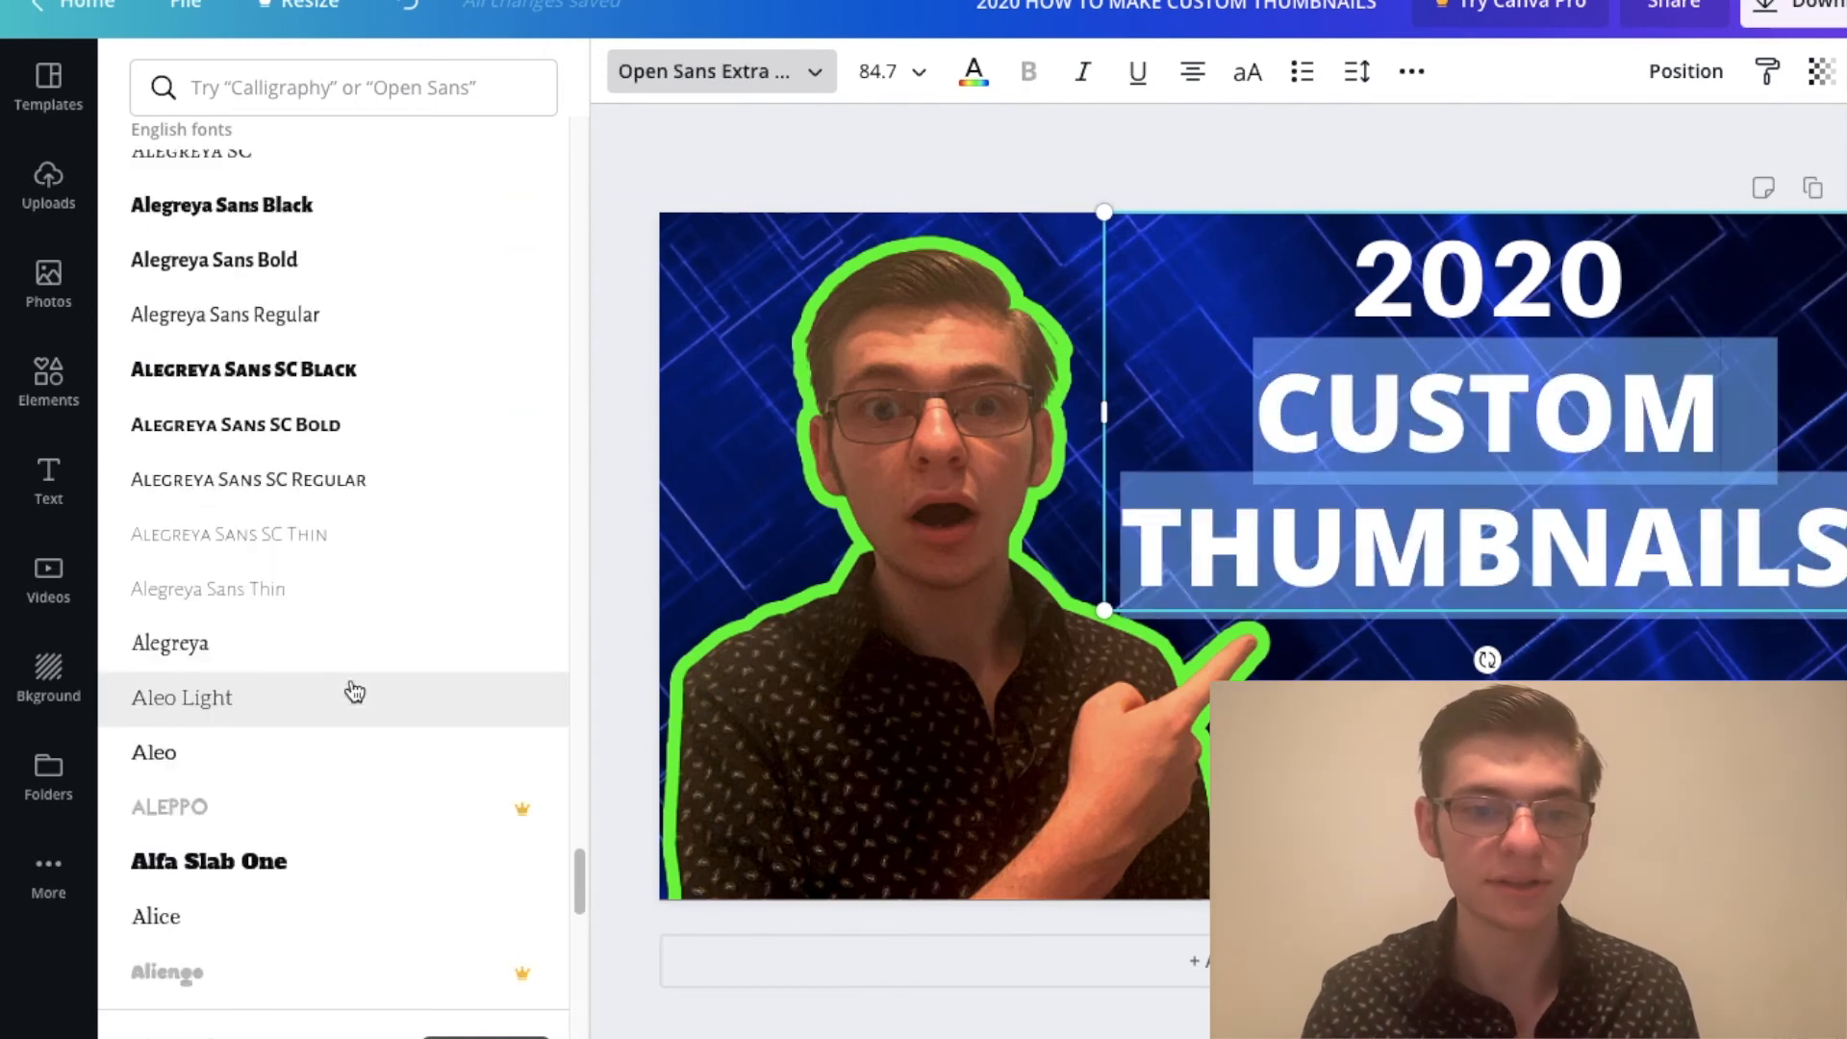
left_click(289, 463)
scroll(246, 616, "down", 2)
scroll(260, 624, "down", 2)
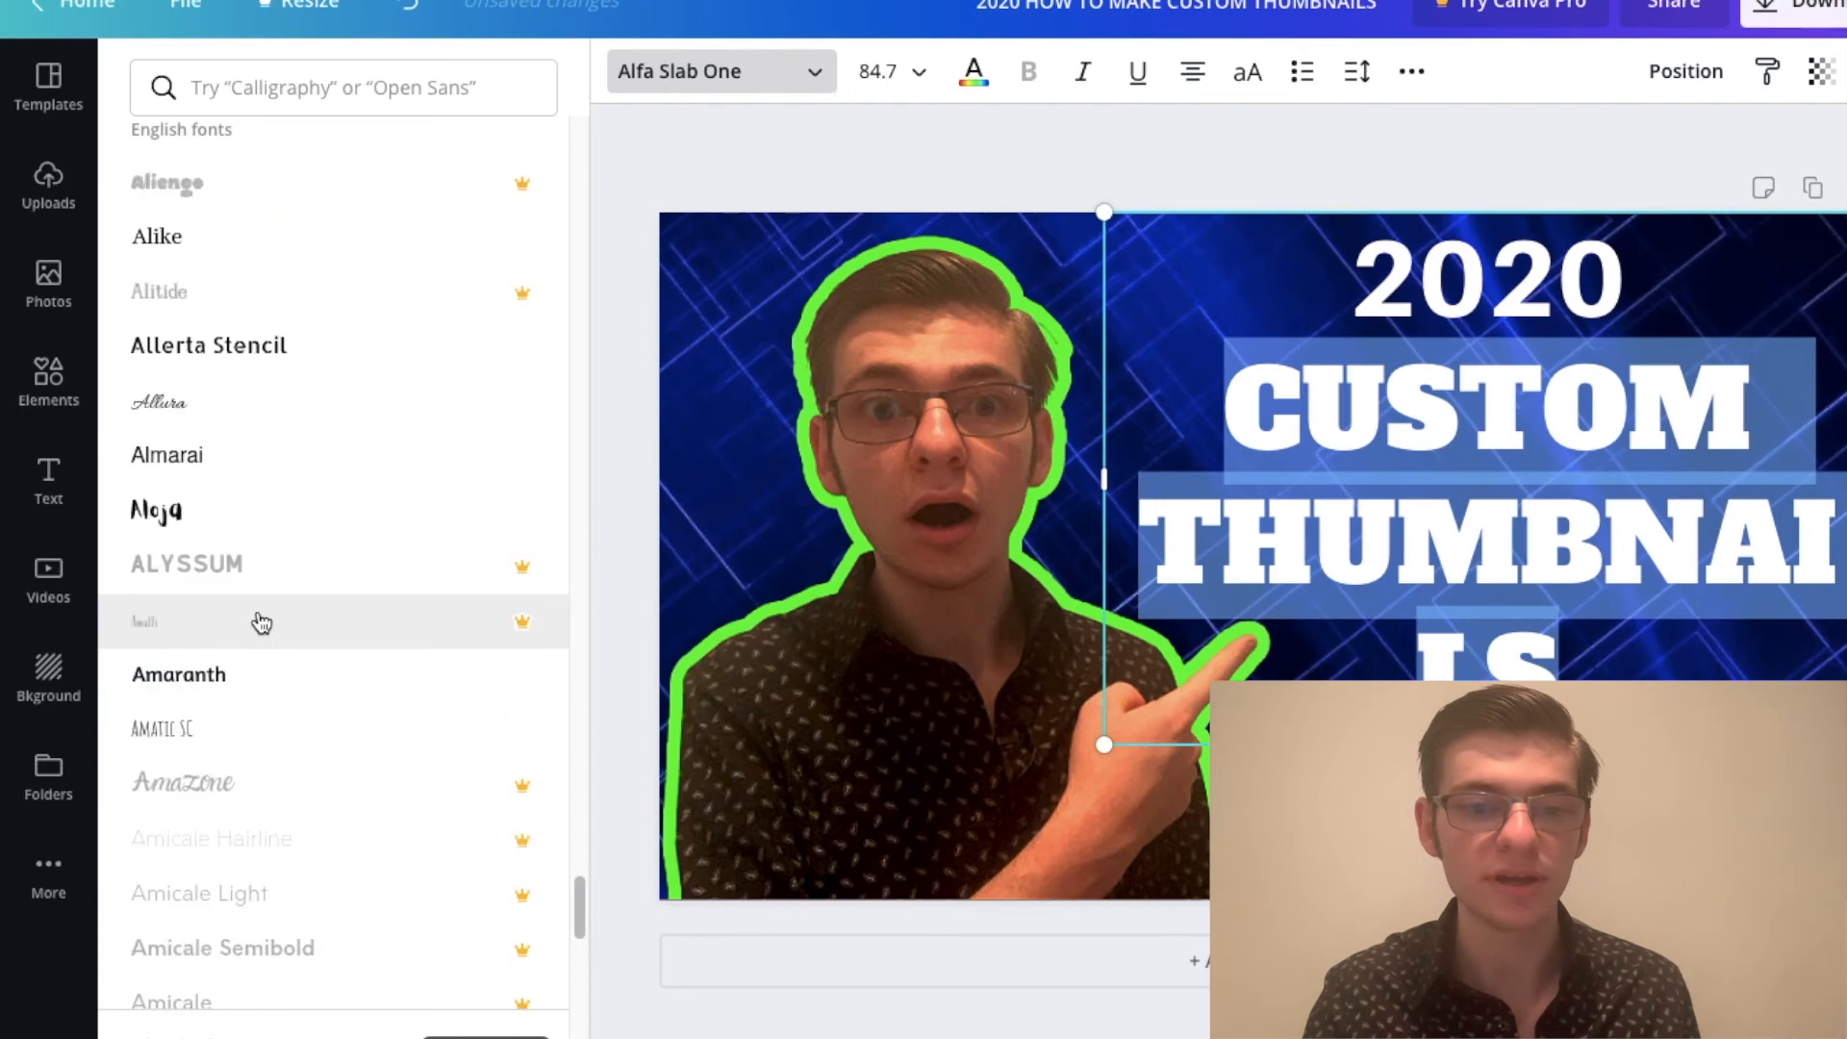
left_click(254, 677)
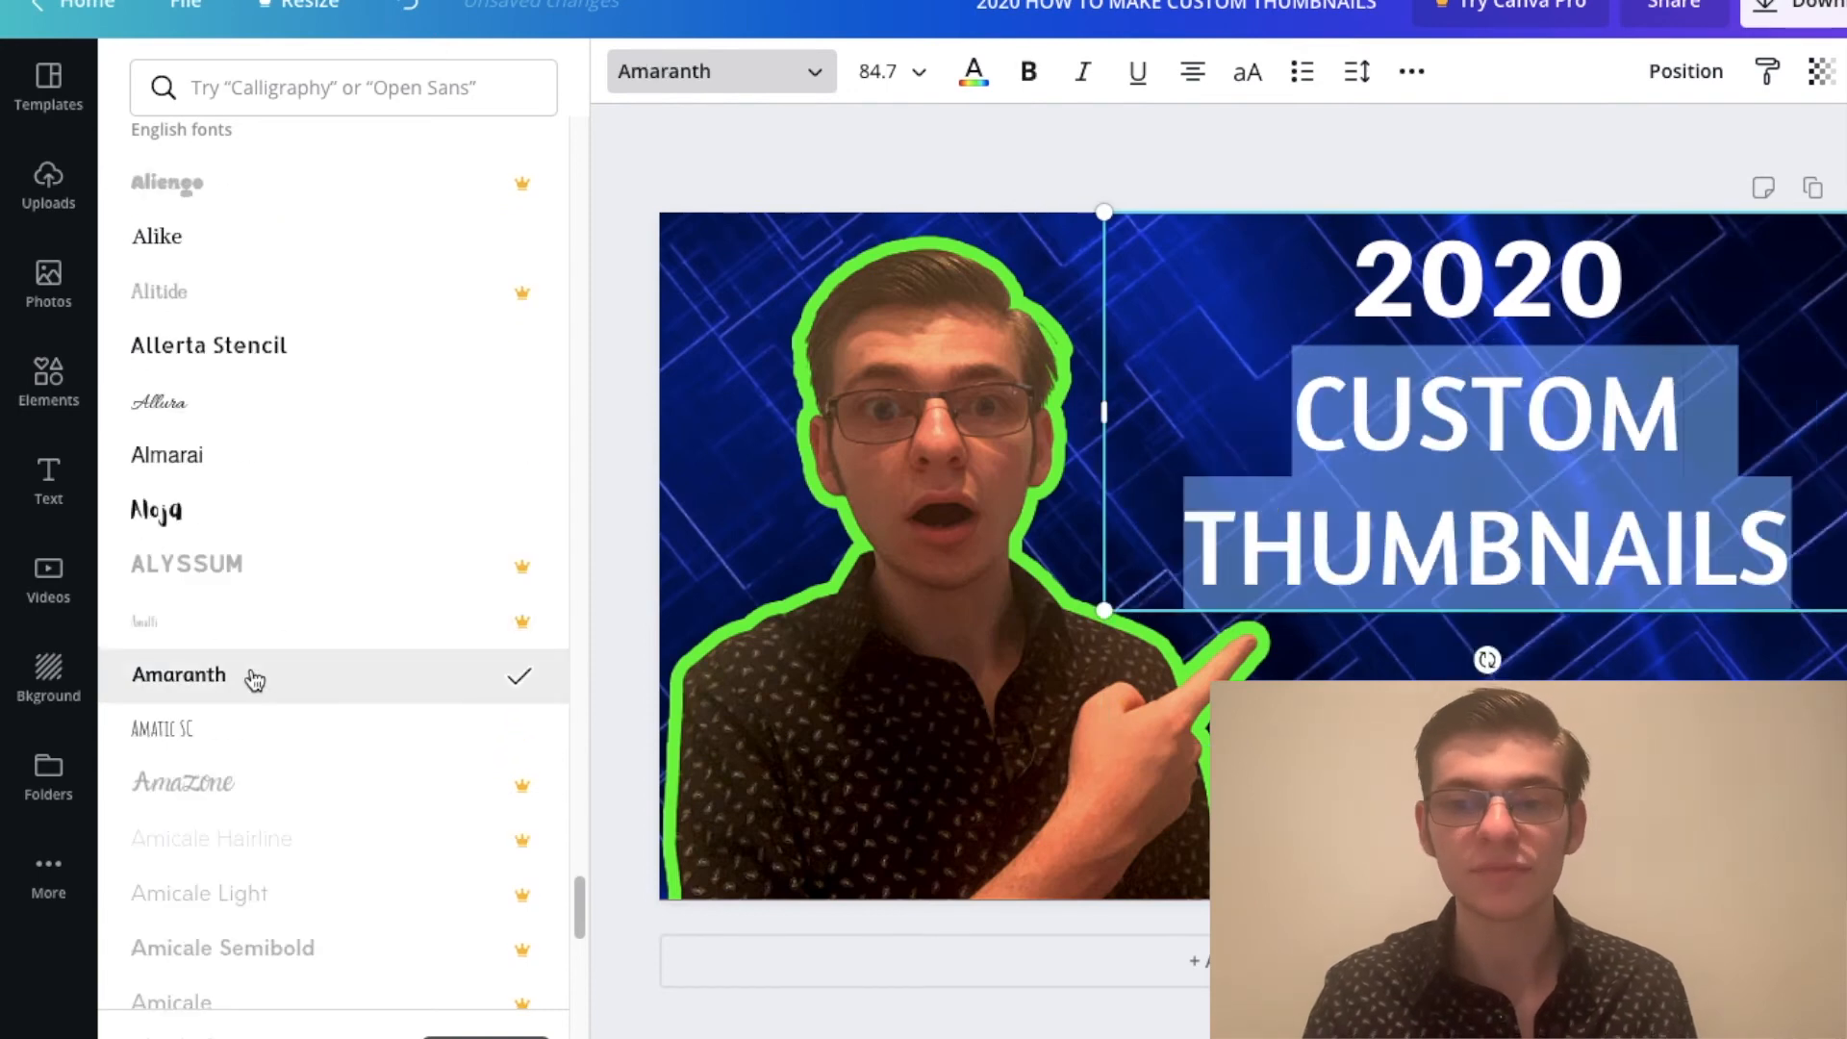
scroll(254, 677, "down", 7)
scroll(269, 677, "down", 10)
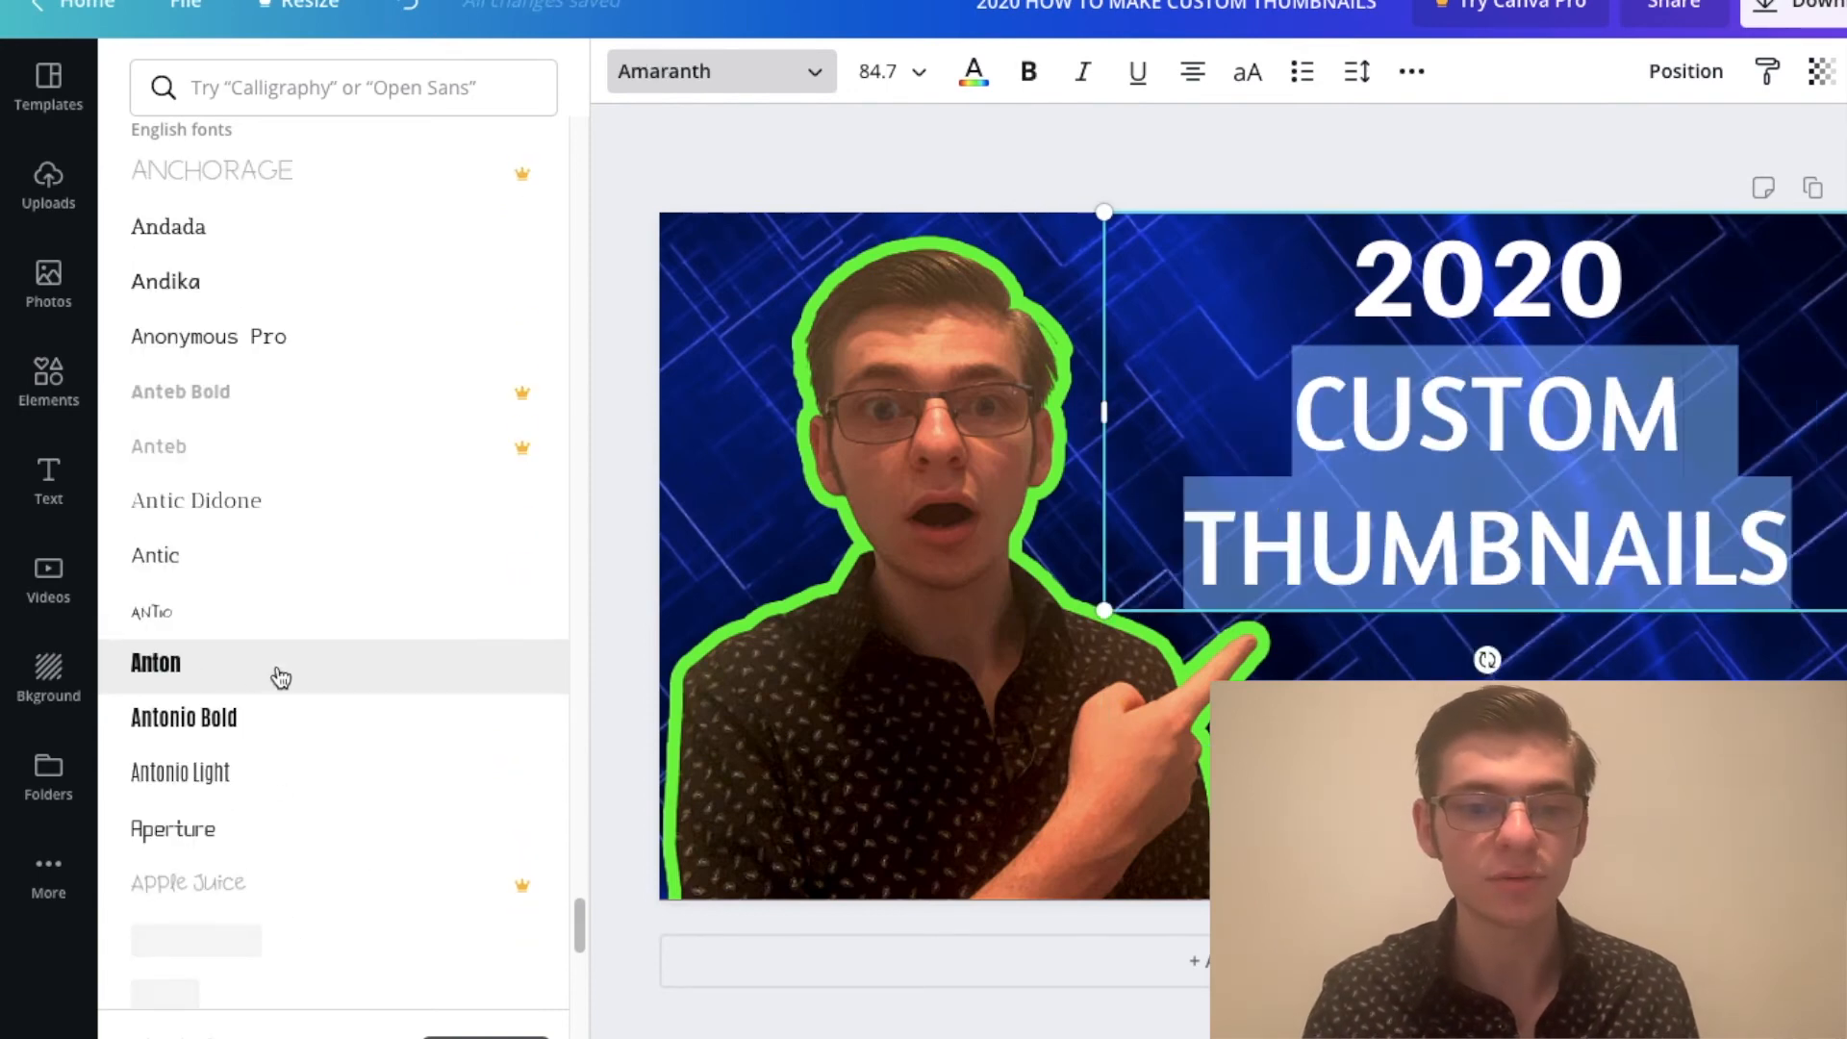
left_click(231, 258)
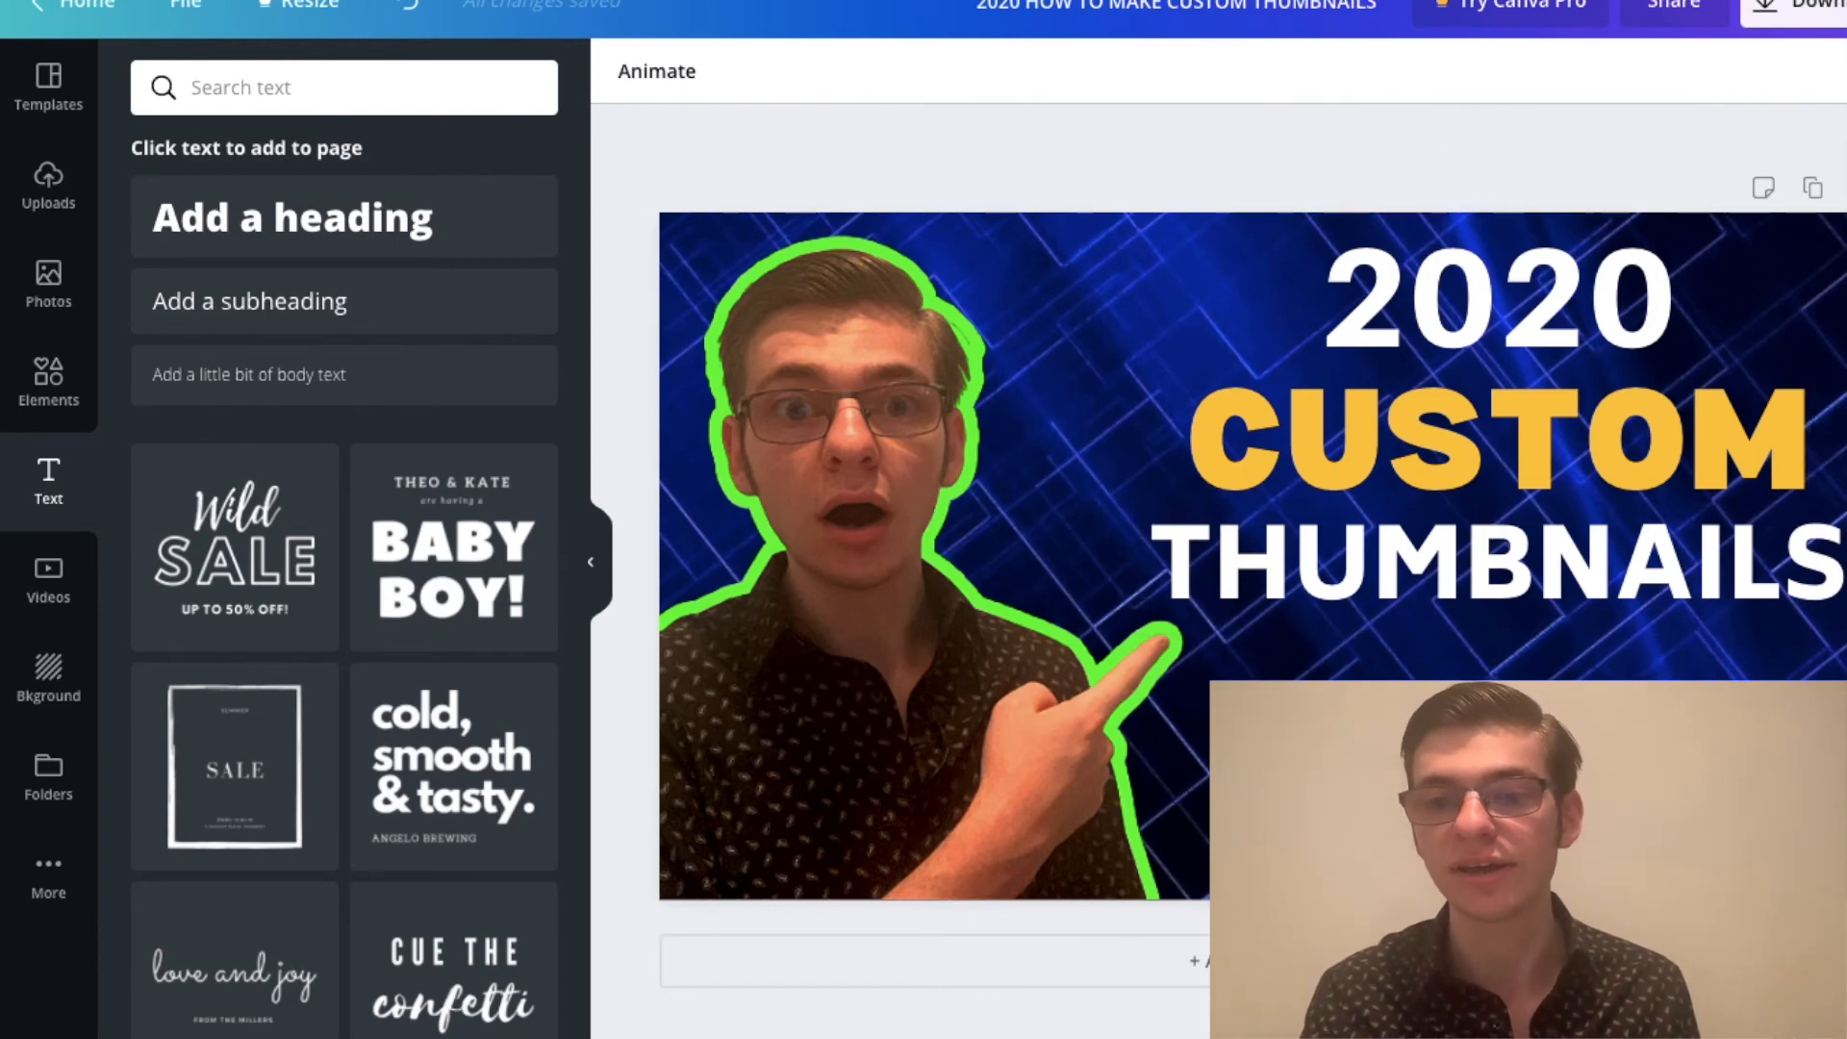
Step: Nudge the portrait cutout slightly toward the heading and deselect it
left_click_drag(916, 729, 921, 729)
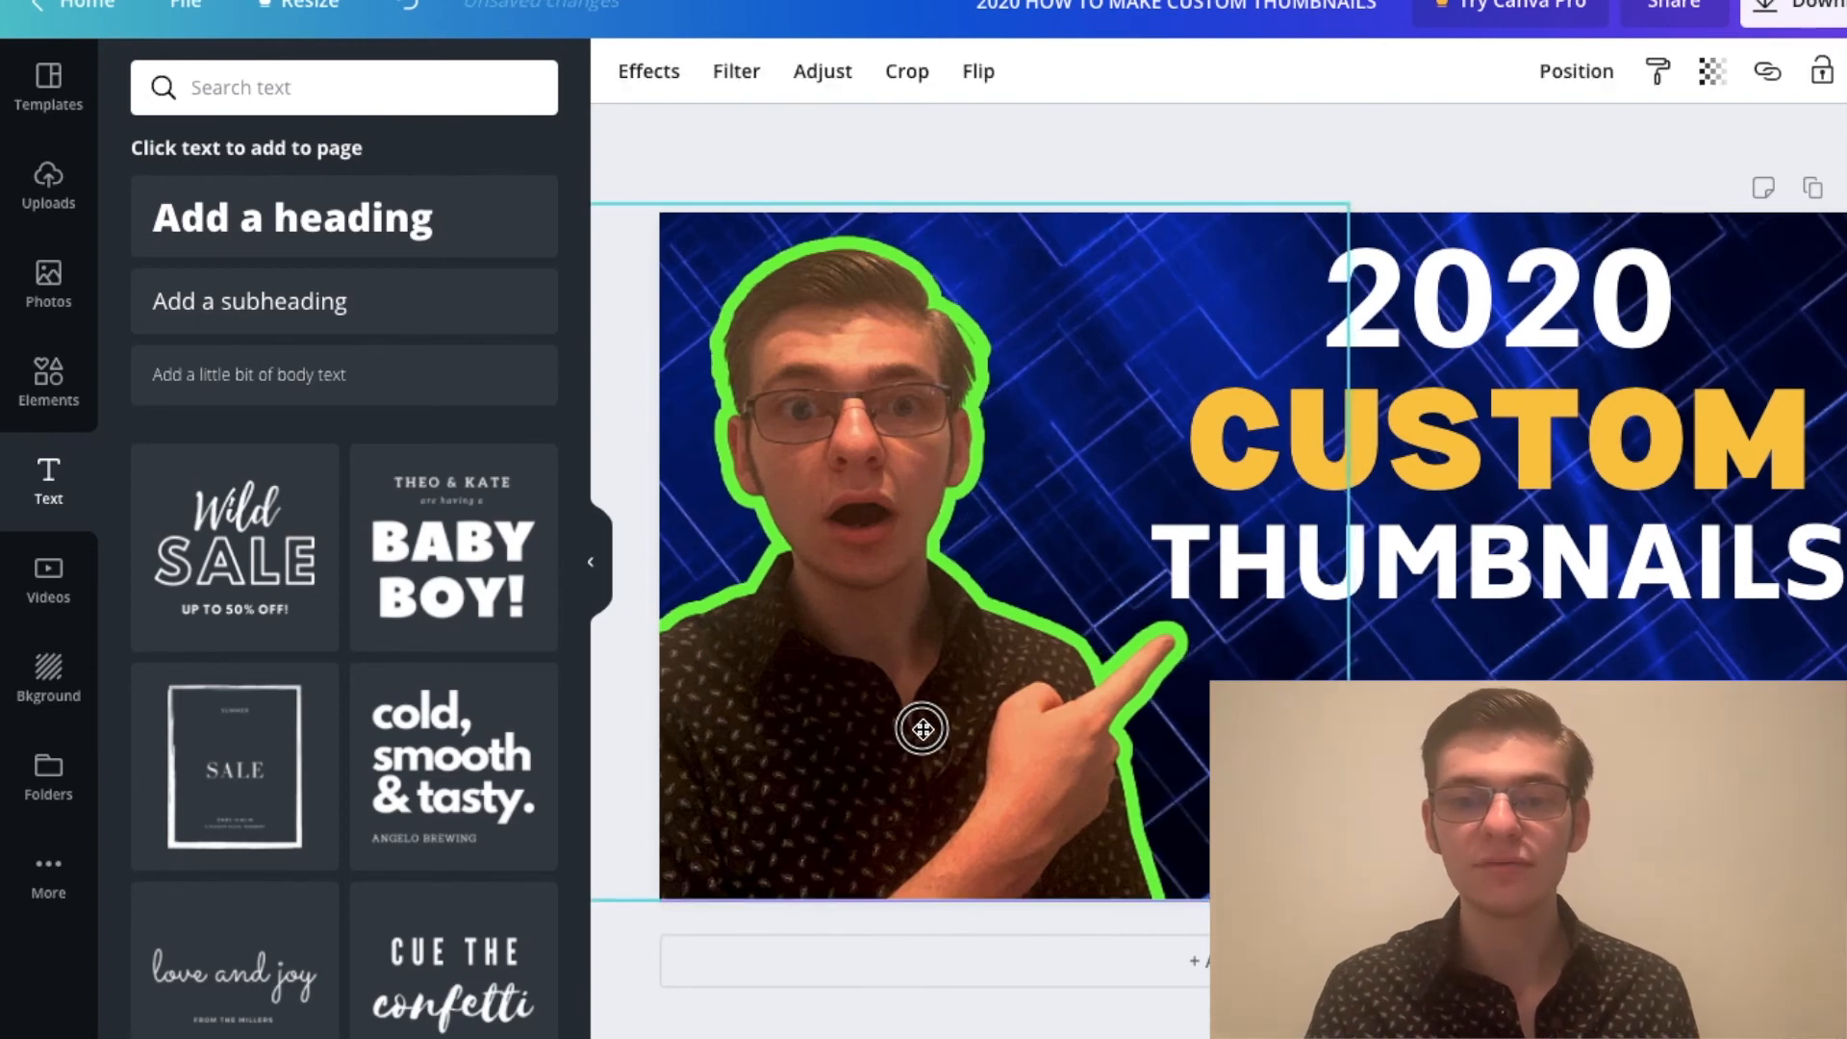
left_click(1395, 143)
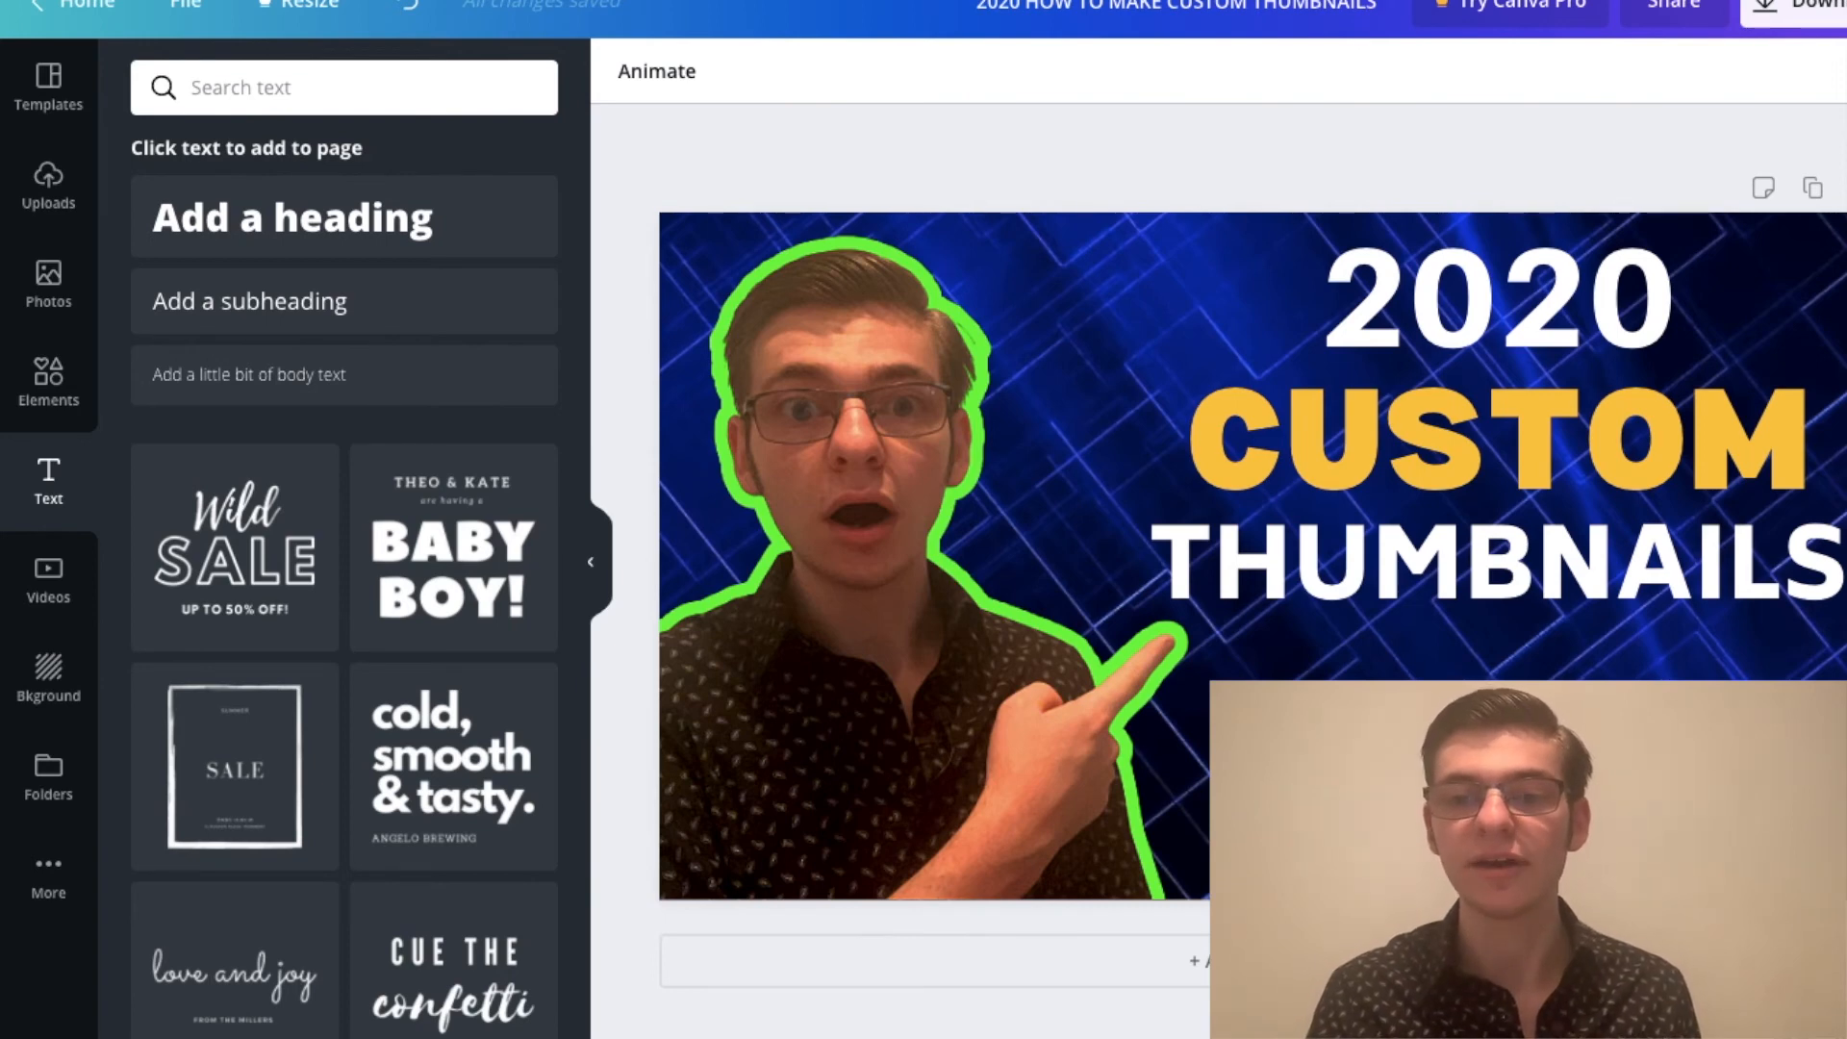
Step: Try a transparency of 59 on the blue background image and restore it to full opacity
left_click(1813, 317)
left_click(1821, 72)
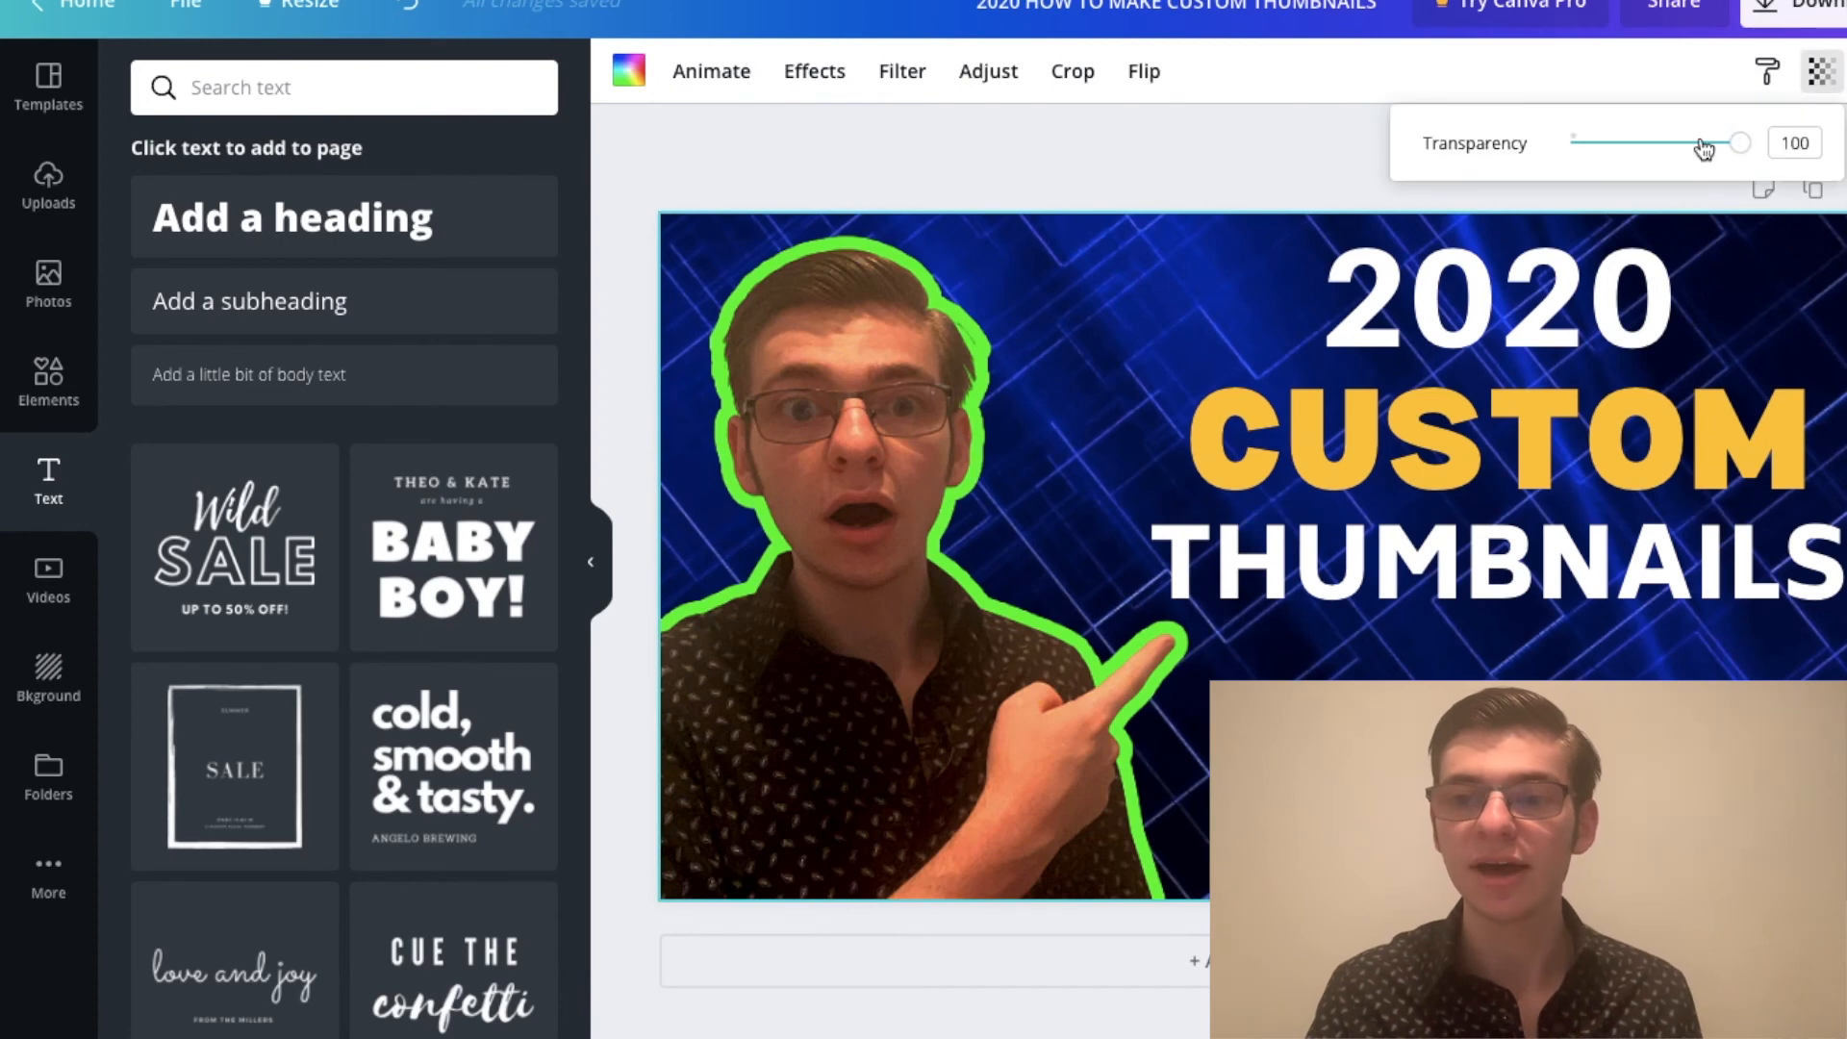
left_click_drag(1729, 145, 1671, 149)
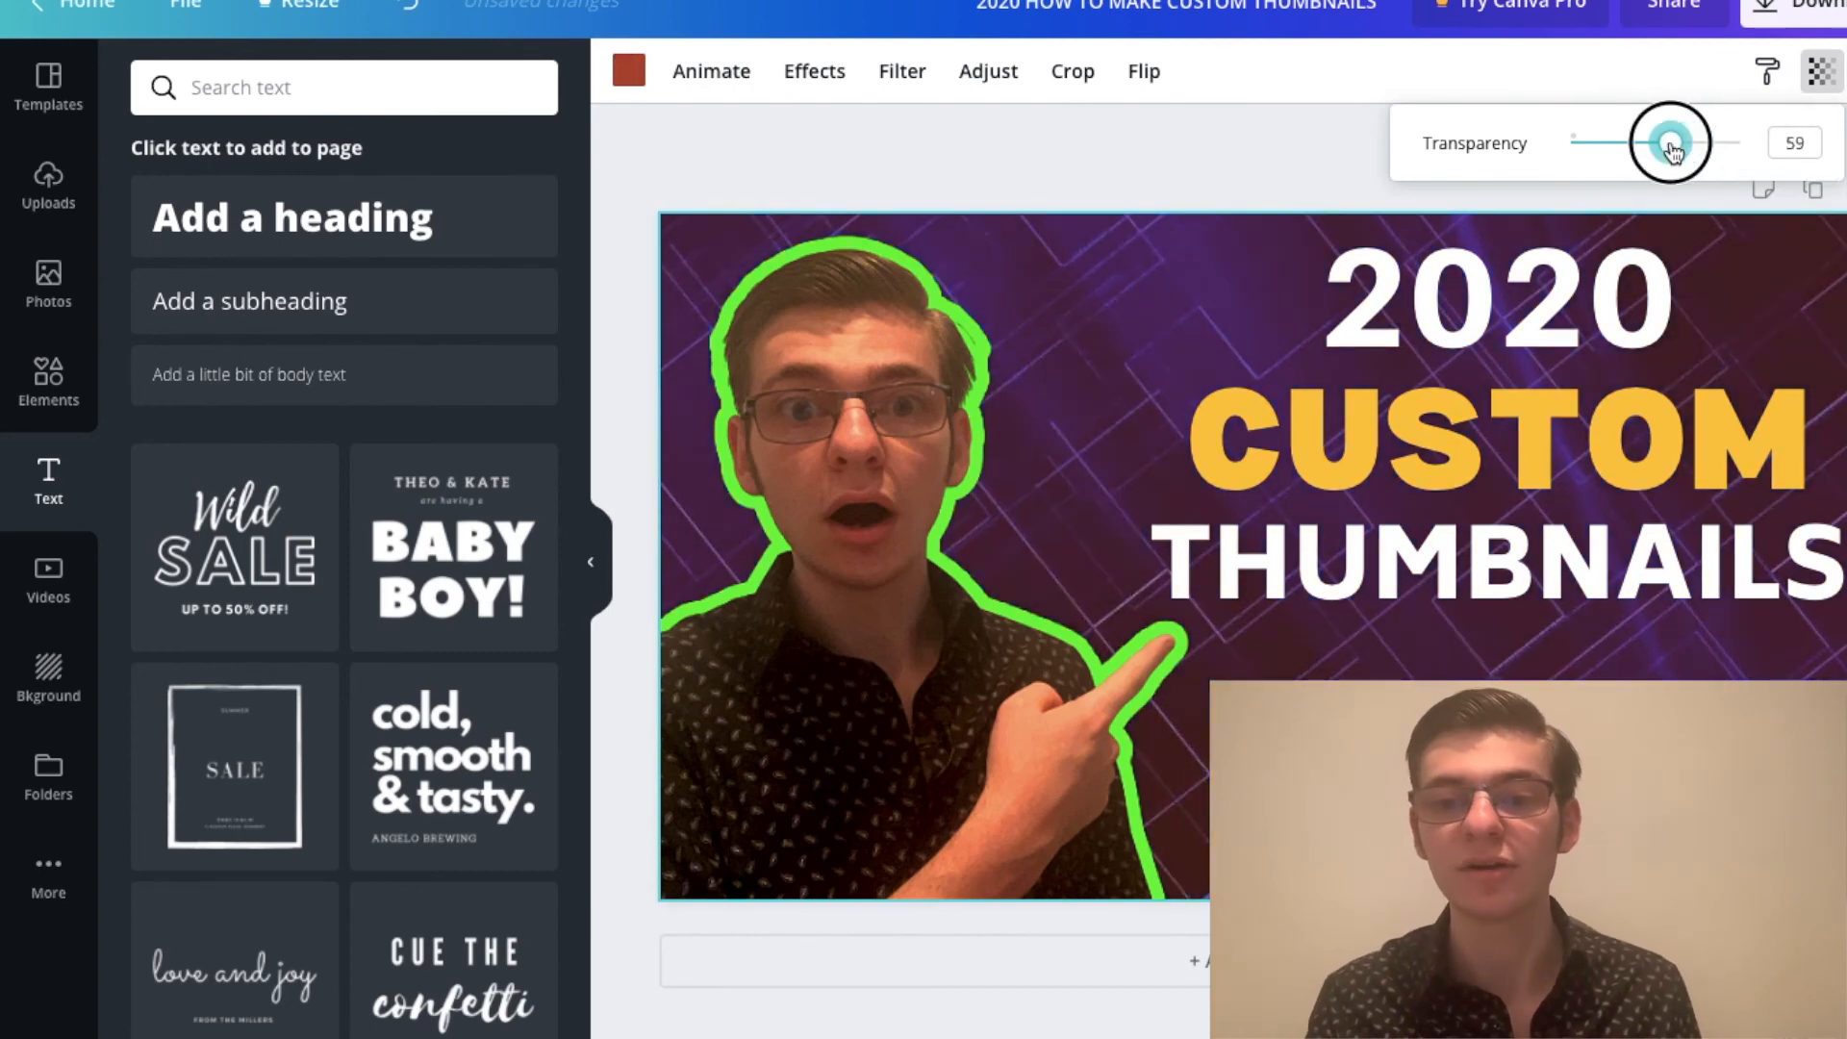
left_click_drag(1672, 150, 1827, 124)
left_click(1533, 344)
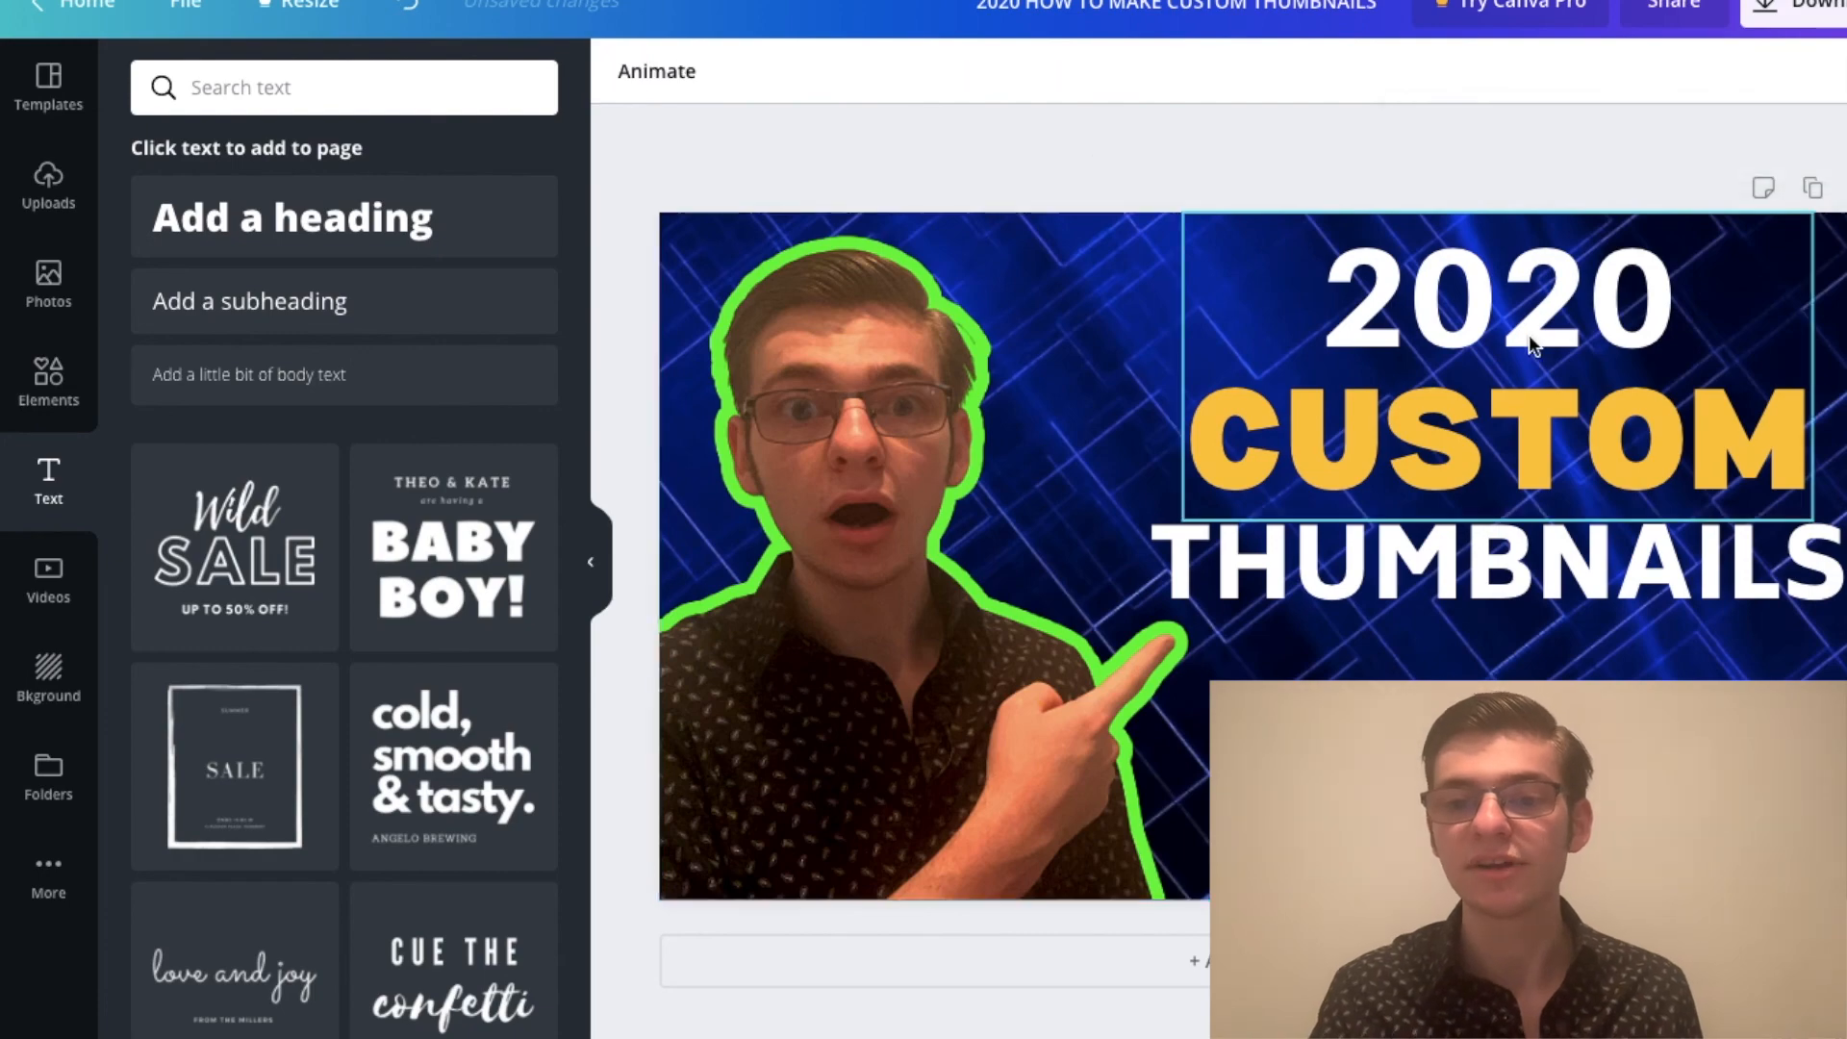
Step: Try a lower brightness on the blue background image and undo the adjustment
left_click(1226, 455)
left_click(988, 71)
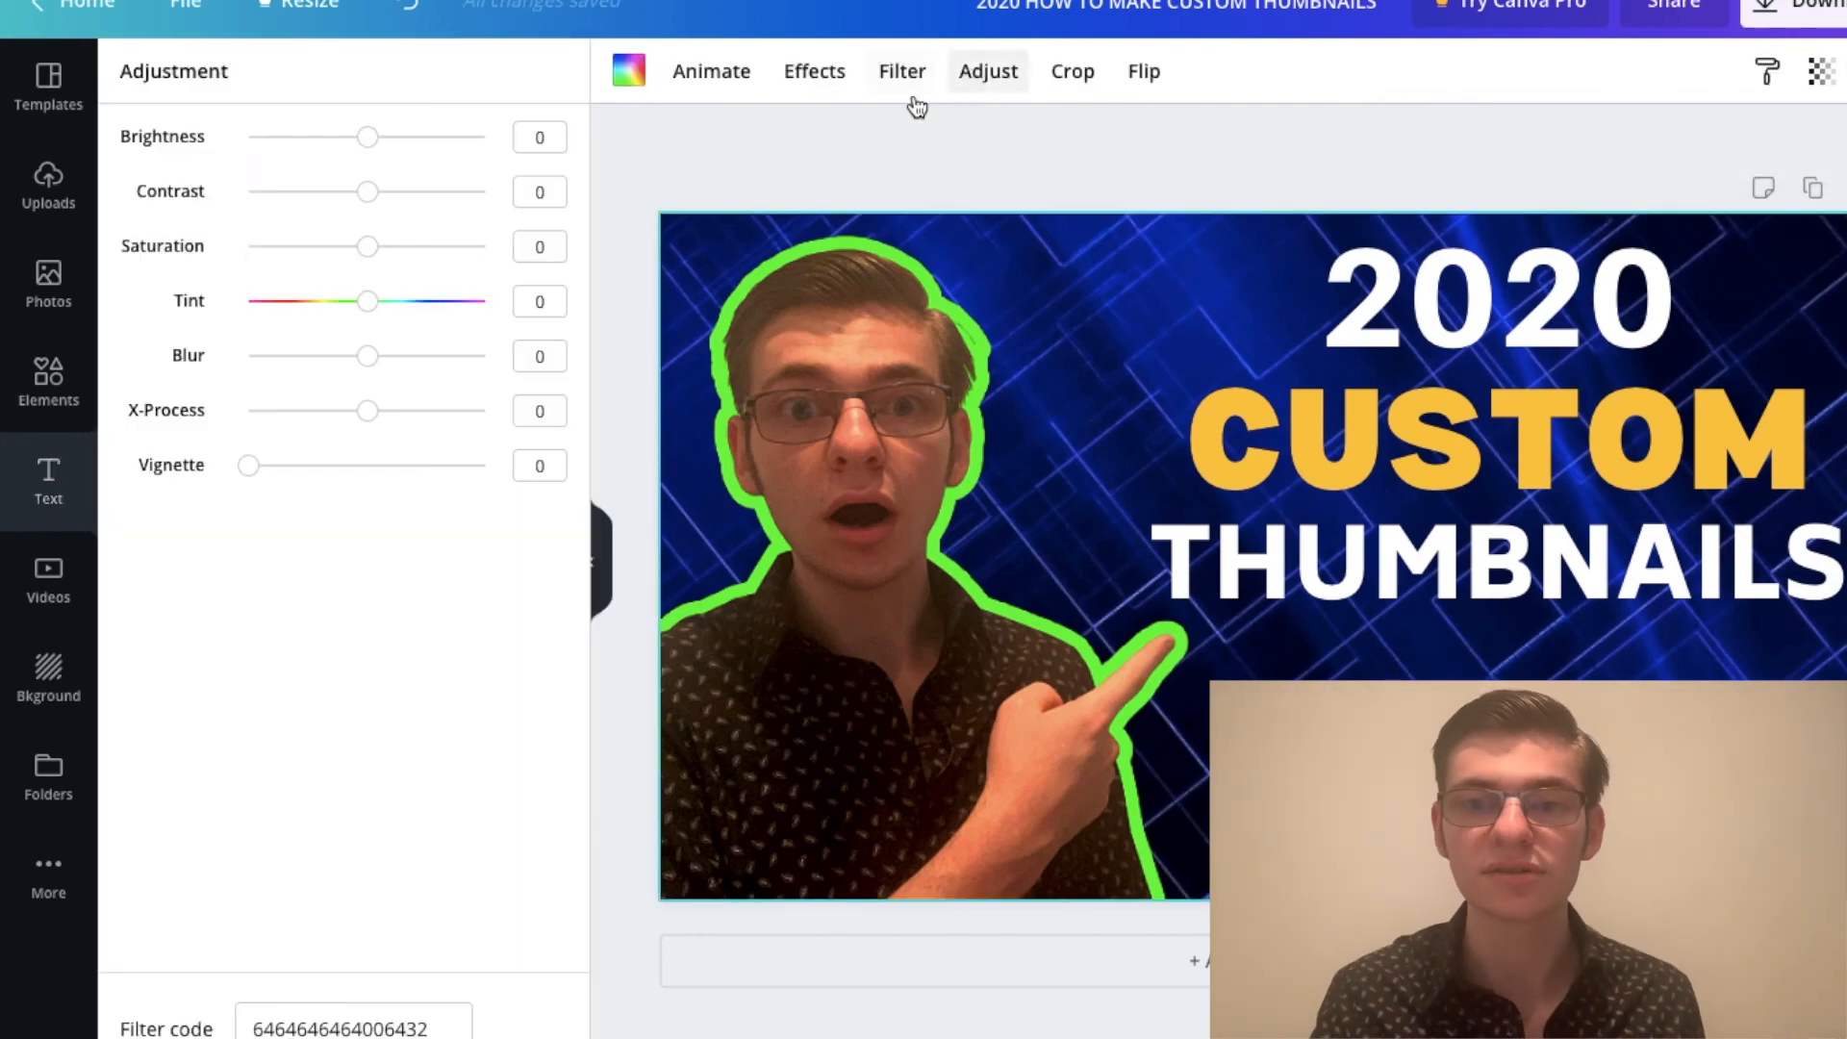
mouse_move(332, 137)
left_mouse_down()
mouse_move(465, 138)
mouse_move(284, 137)
mouse_move(322, 136)
left_mouse_up()
left_click(414, 10)
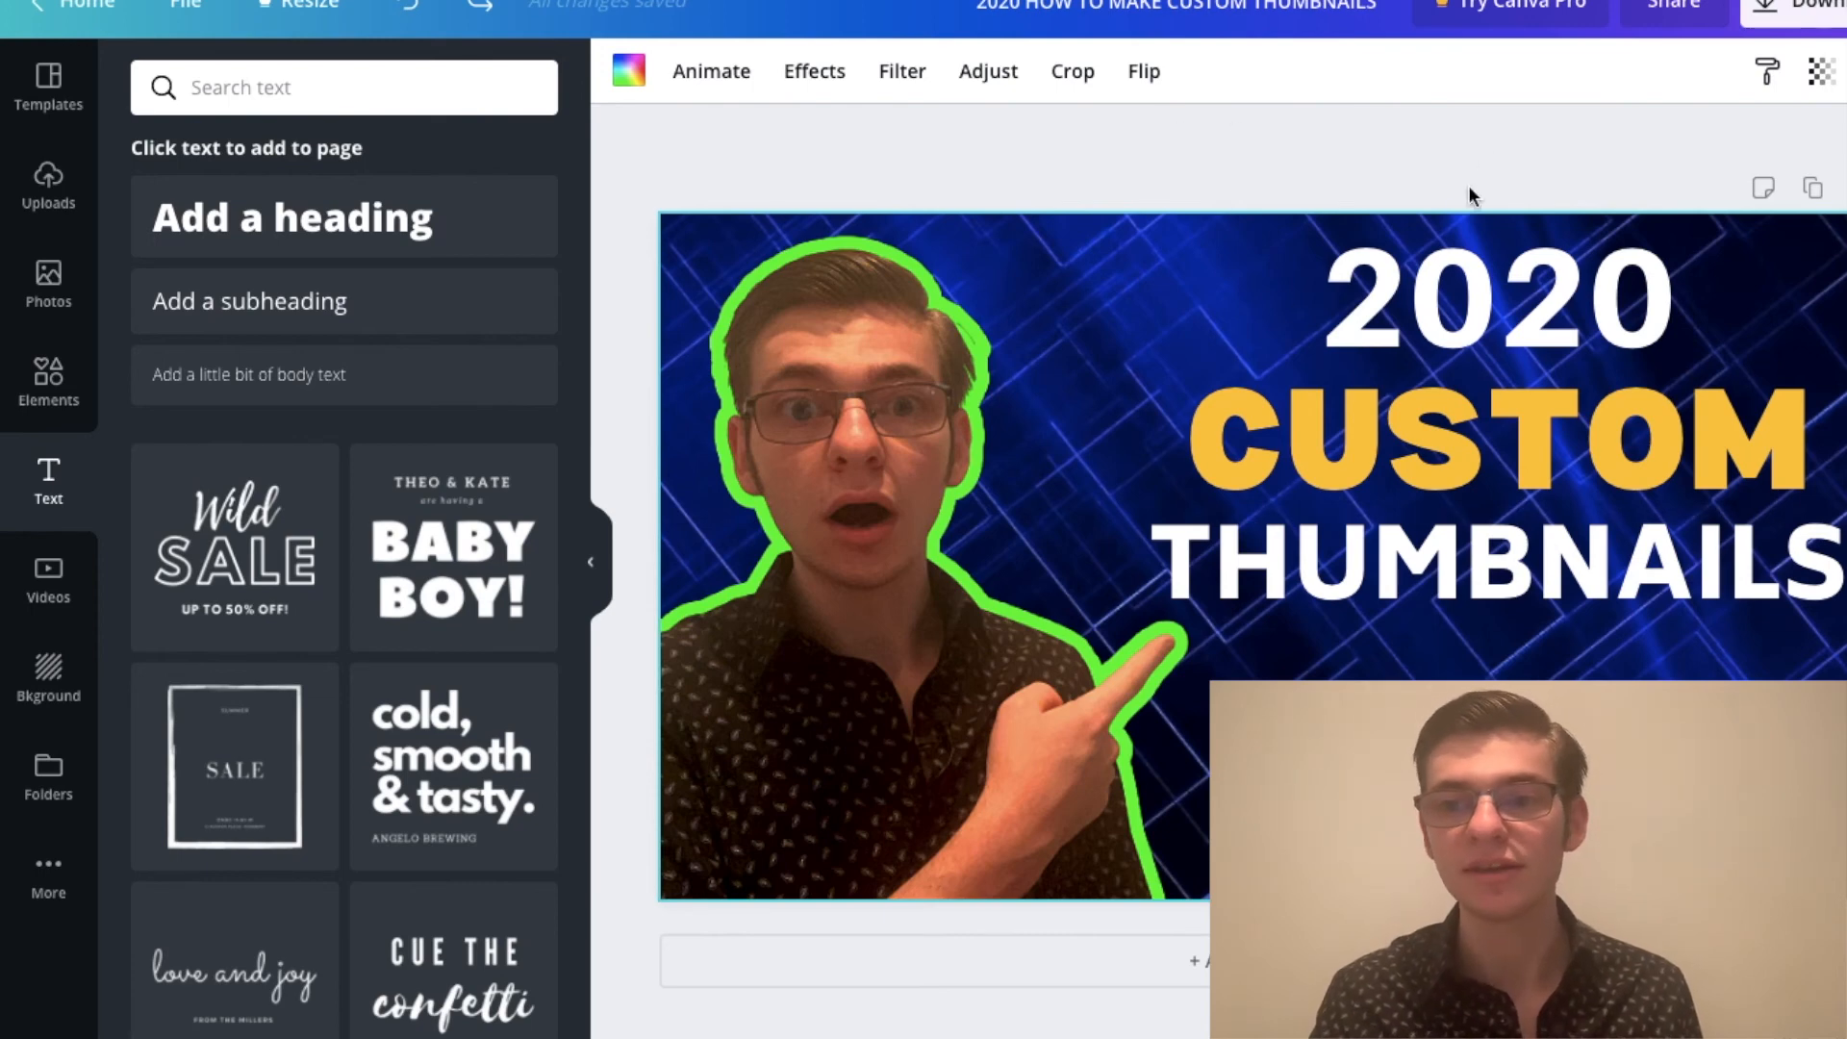
Step: Download the finished thumbnail as a PNG image, without a transparent background or file compression
left_click(1802, 19)
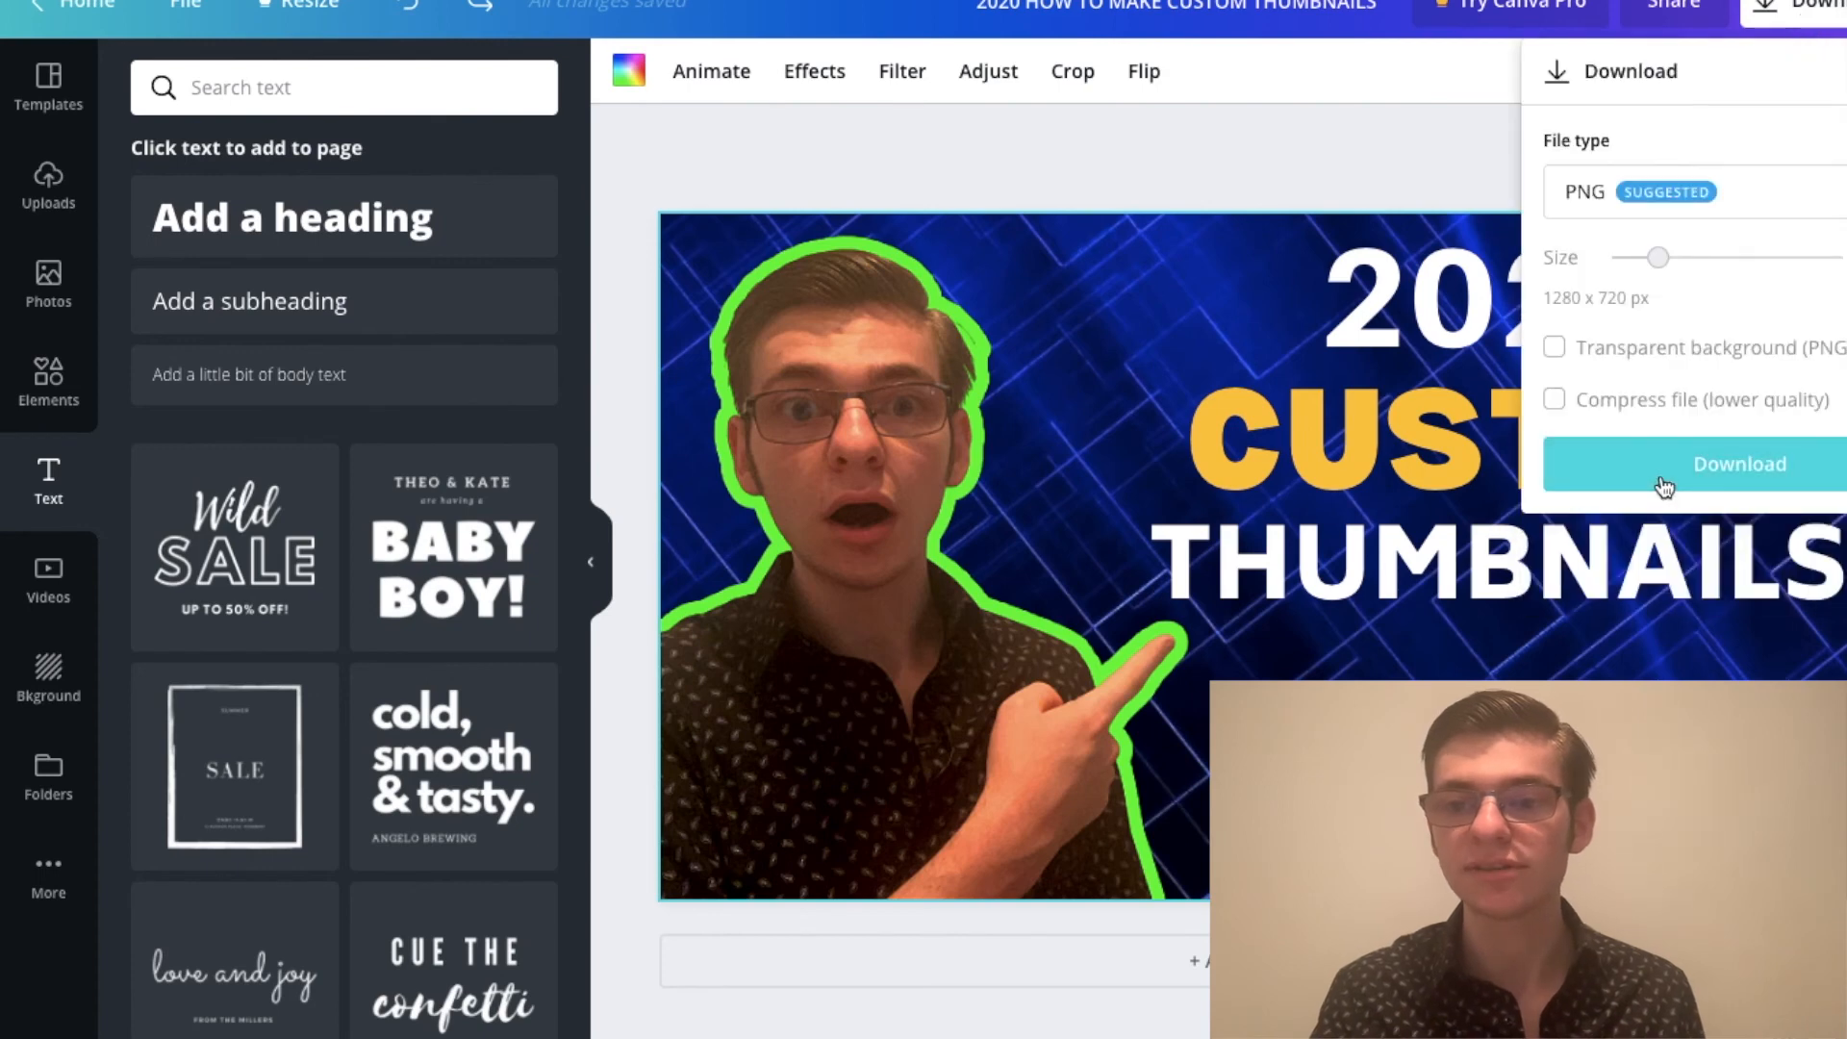
left_click(1651, 208)
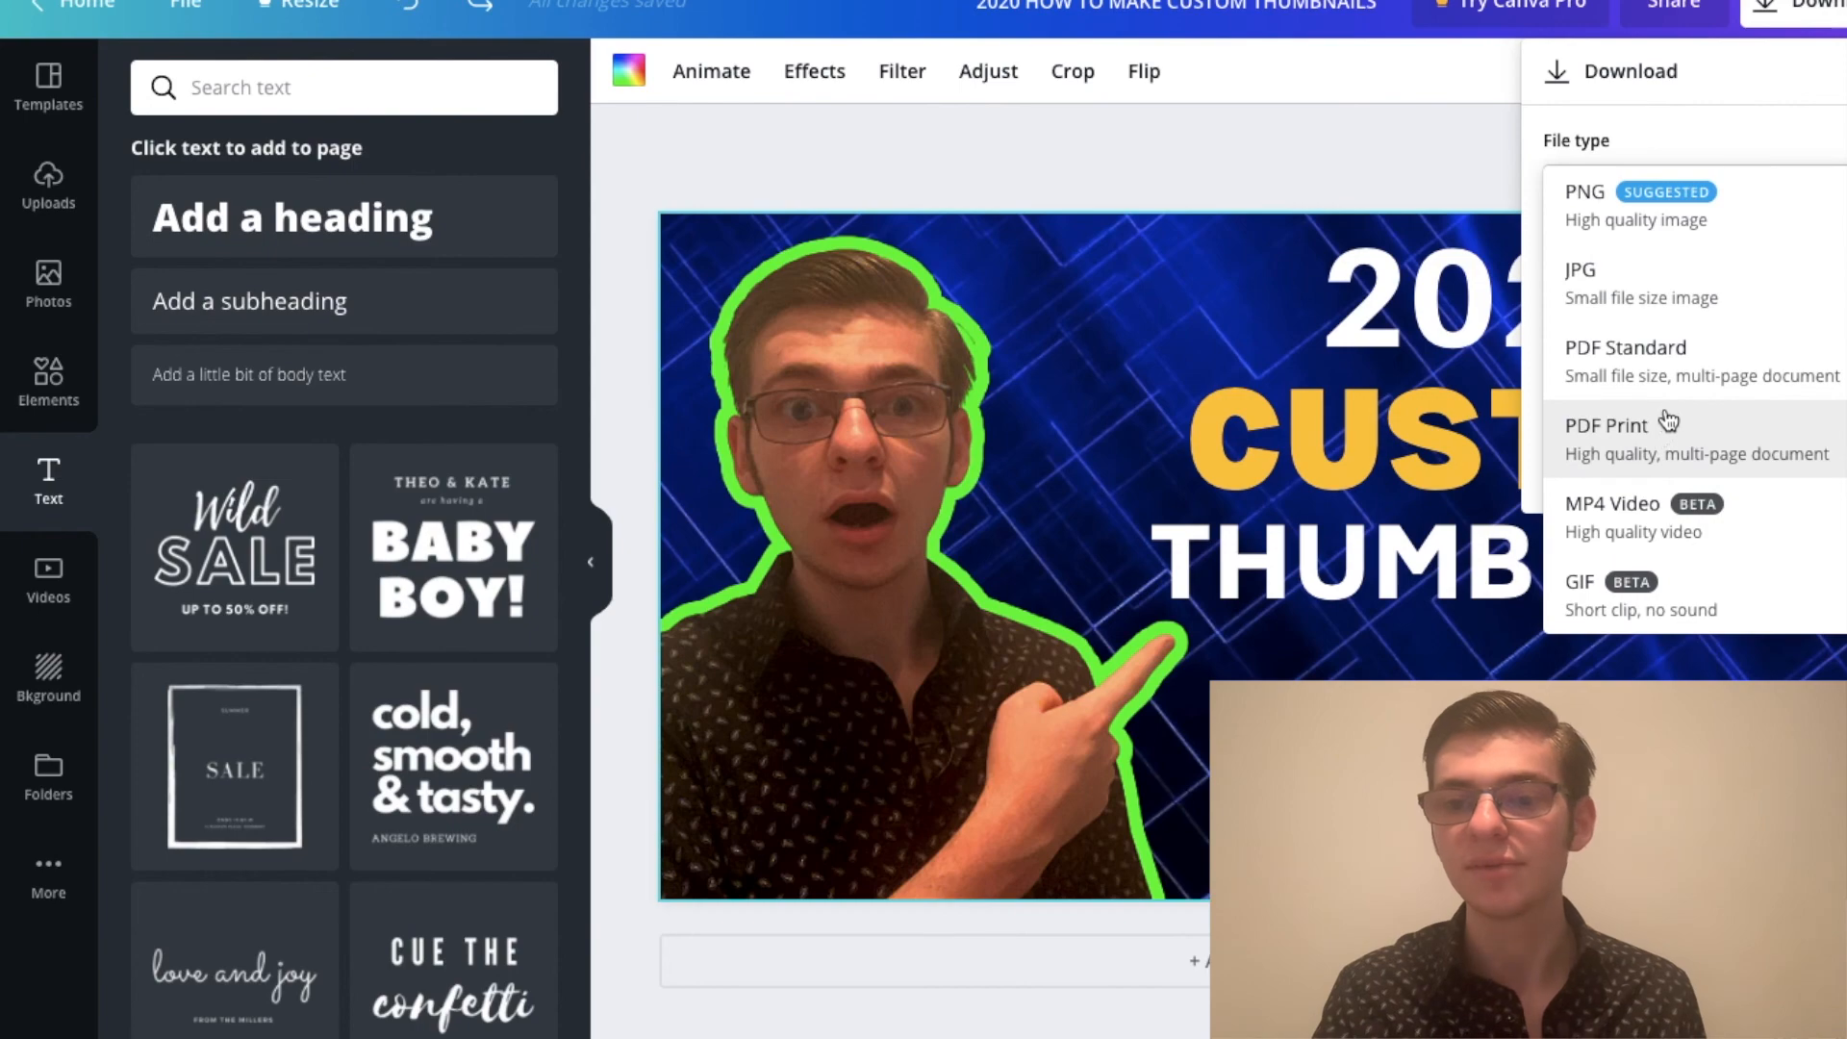
left_click(1684, 197)
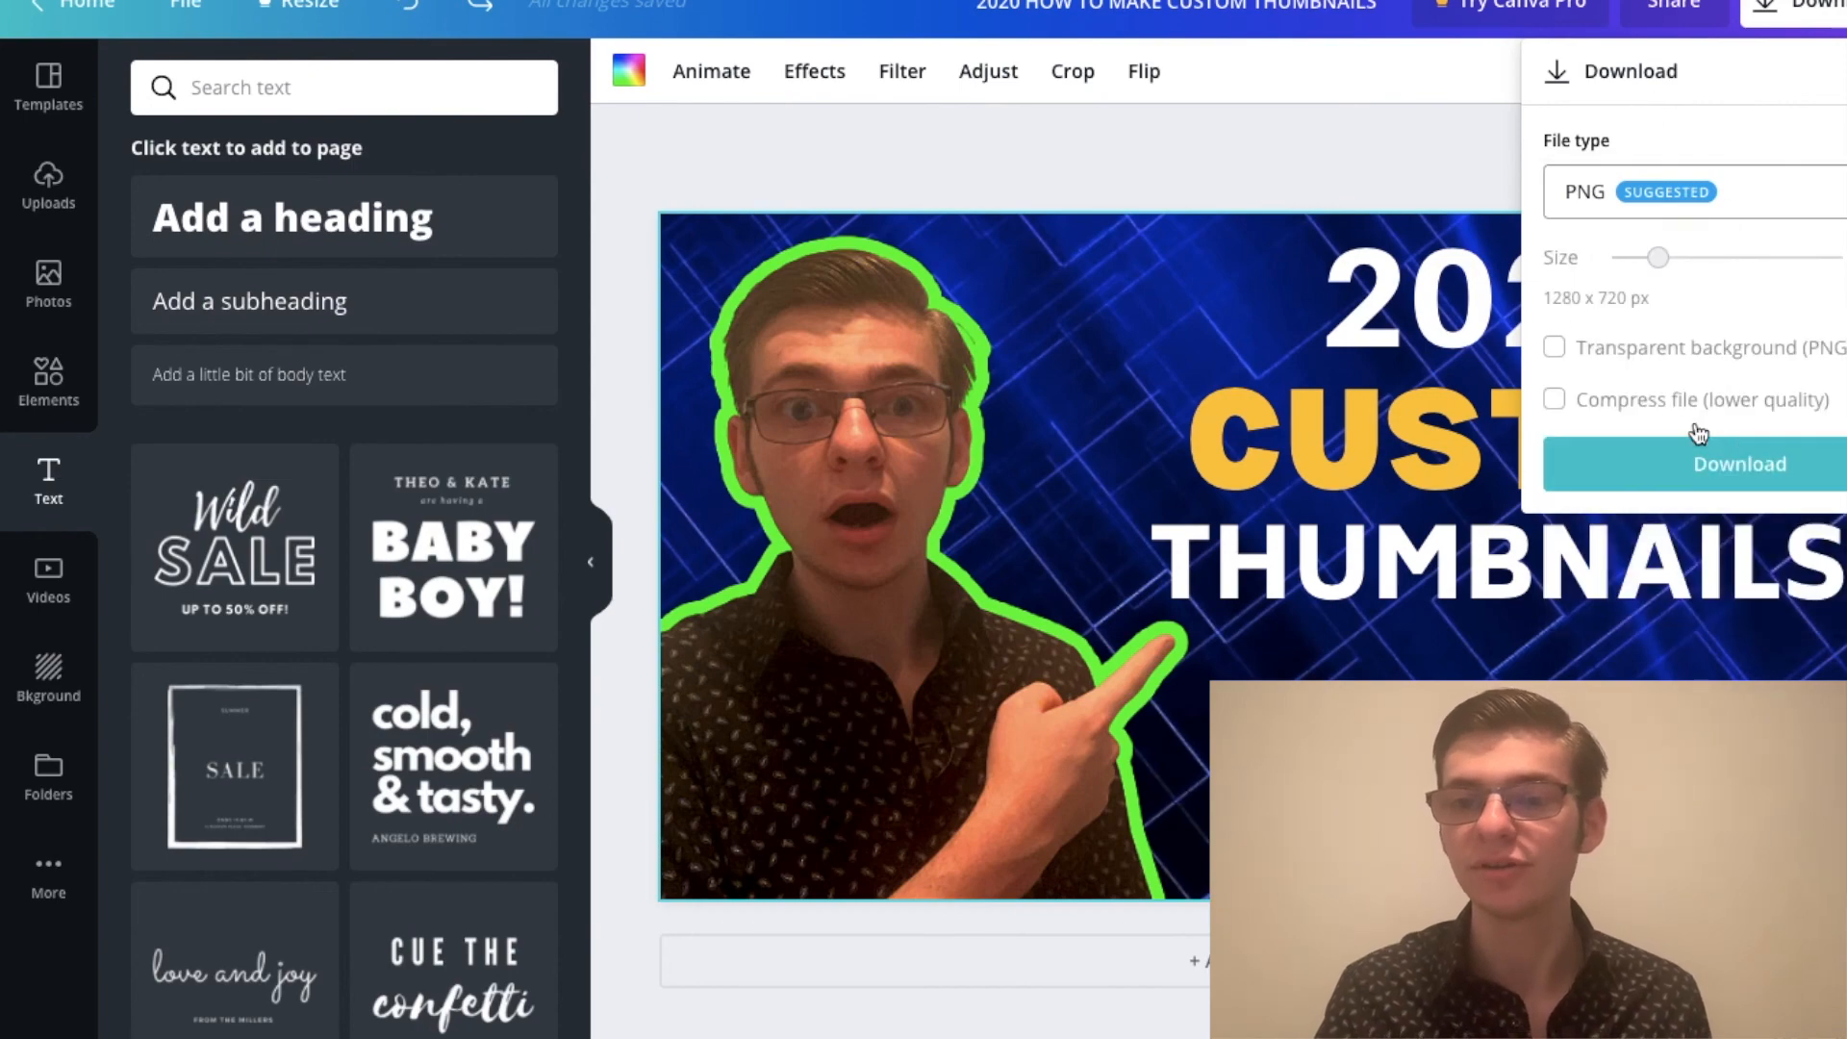
left_click(1721, 464)
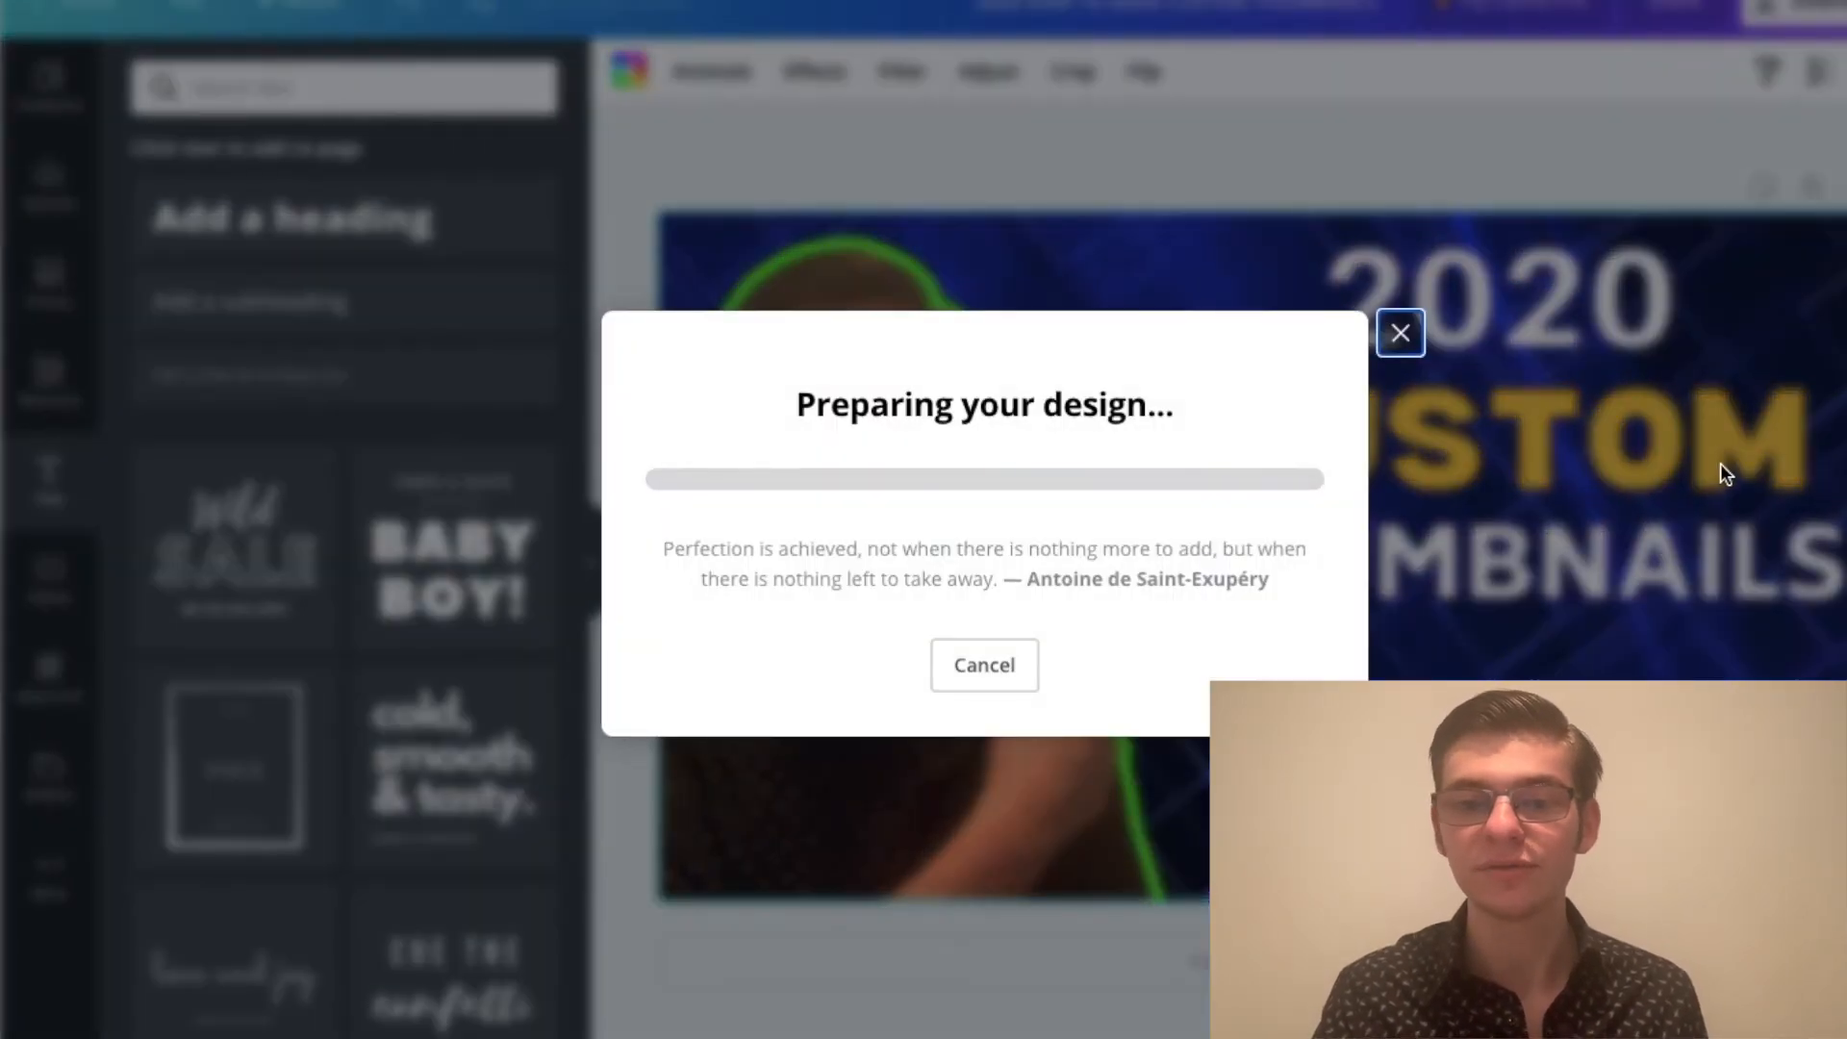